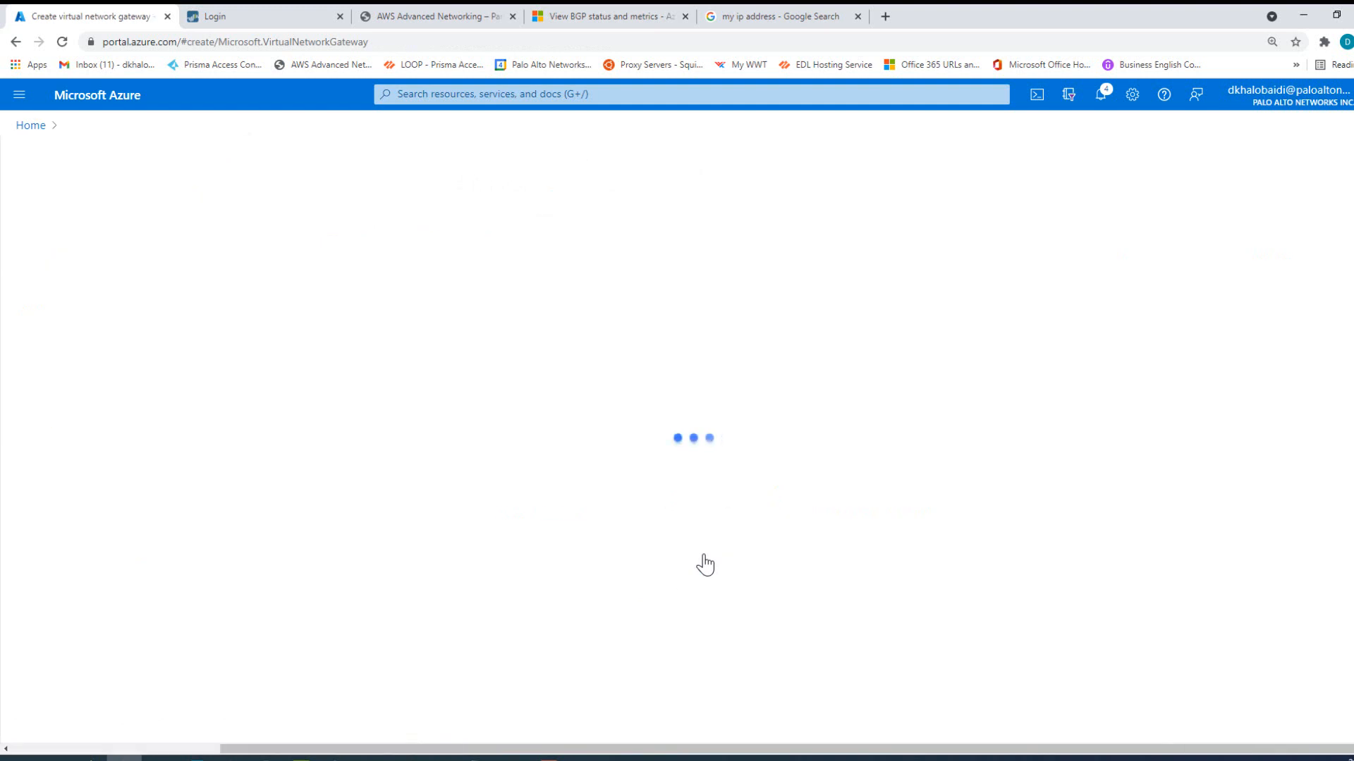
Name the new virtual network gateway VPN-01.
left_click(323, 438)
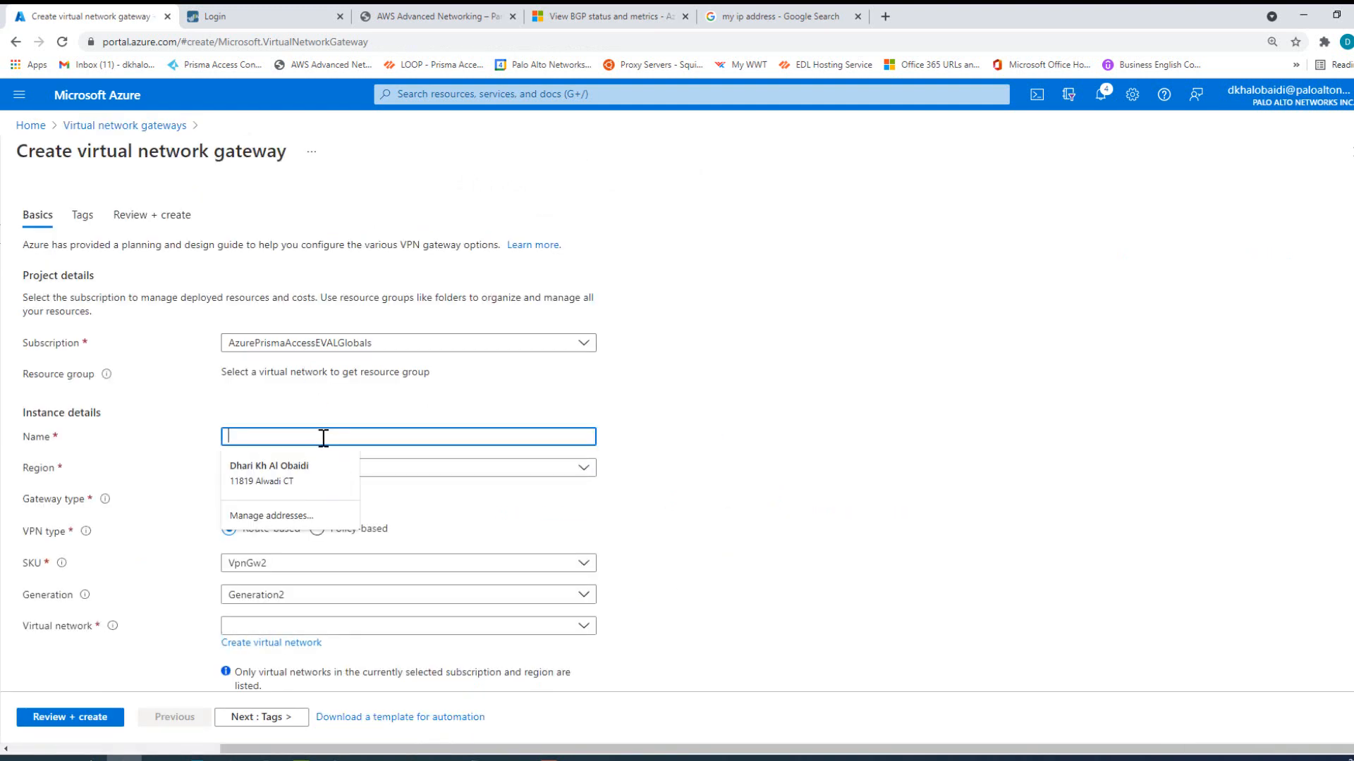
type("VPN-01")
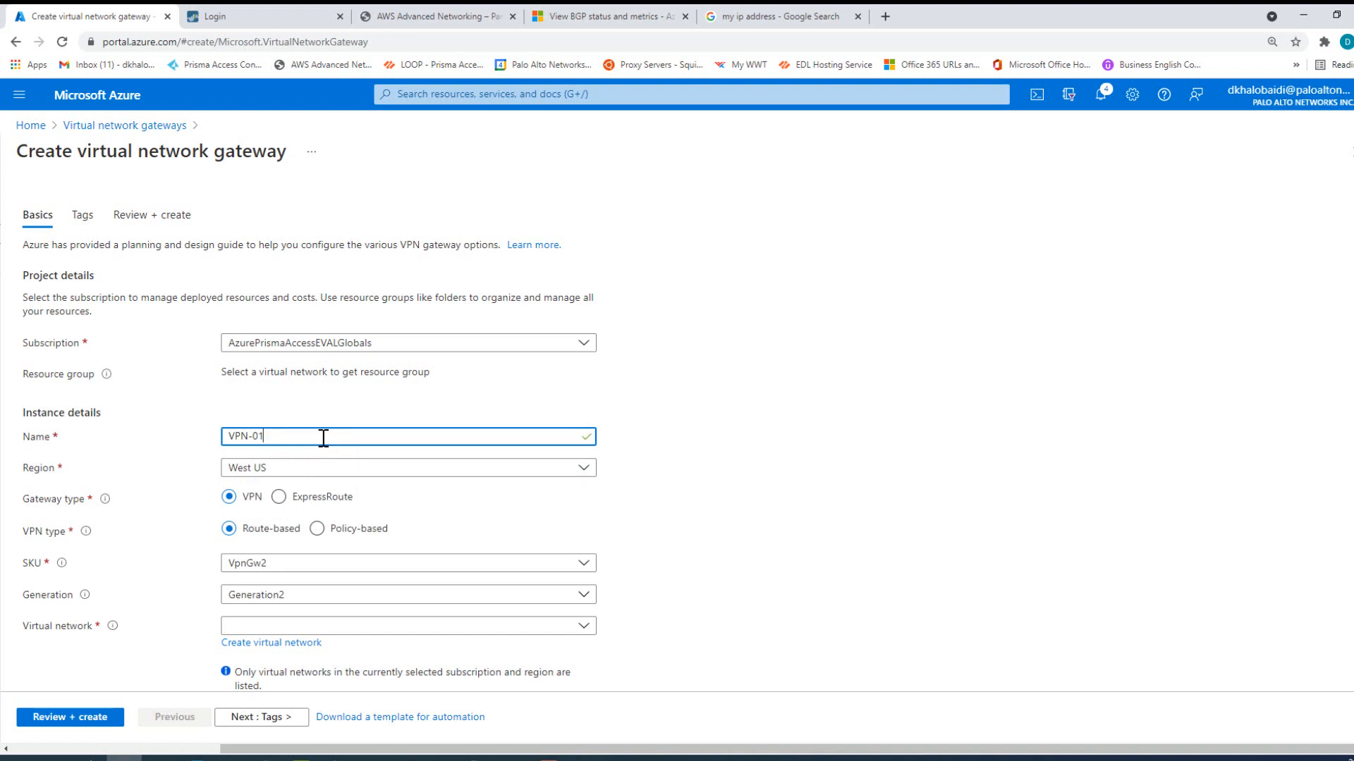
scroll(331, 465, "down", 1)
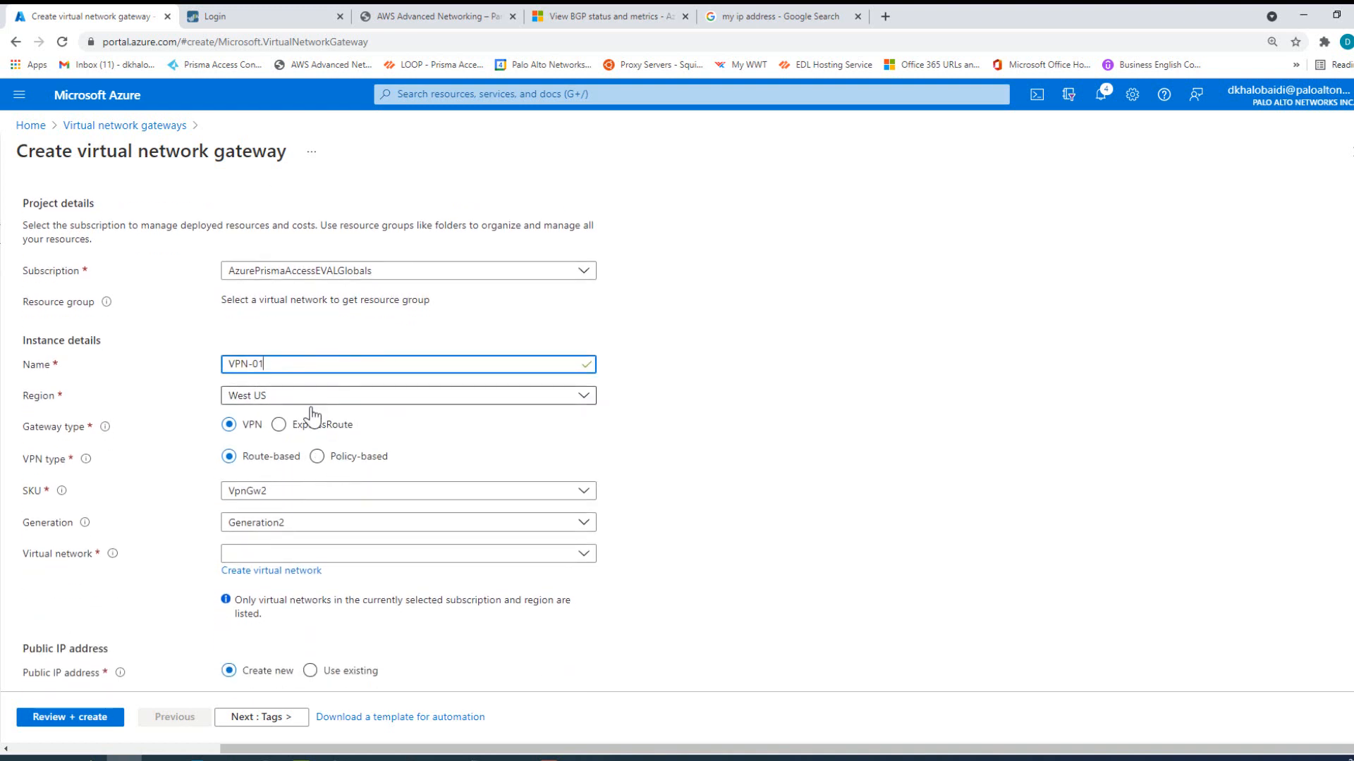
scroll(313, 500, "down", 2)
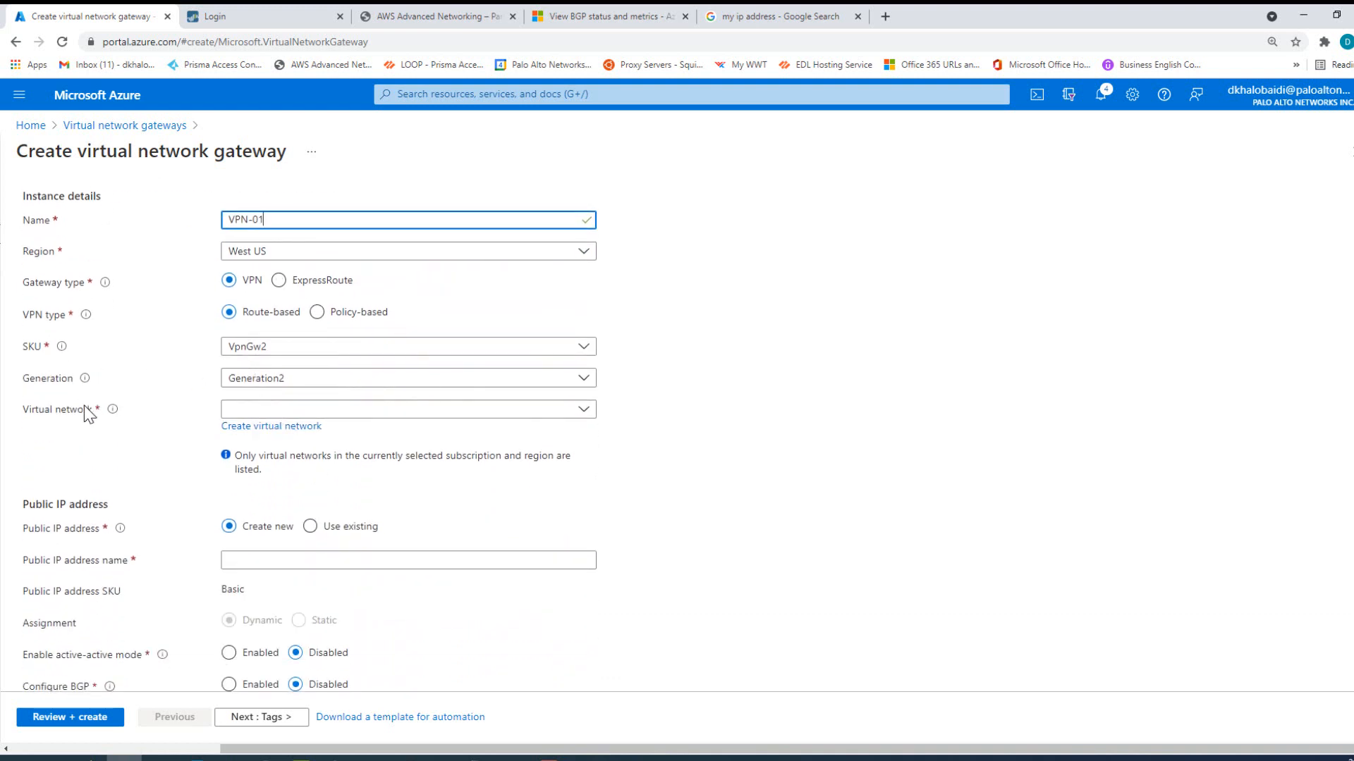
Set the gateway's region to Central US and associate it with the fwVNETqtfe virtual network.
left_click(291, 411)
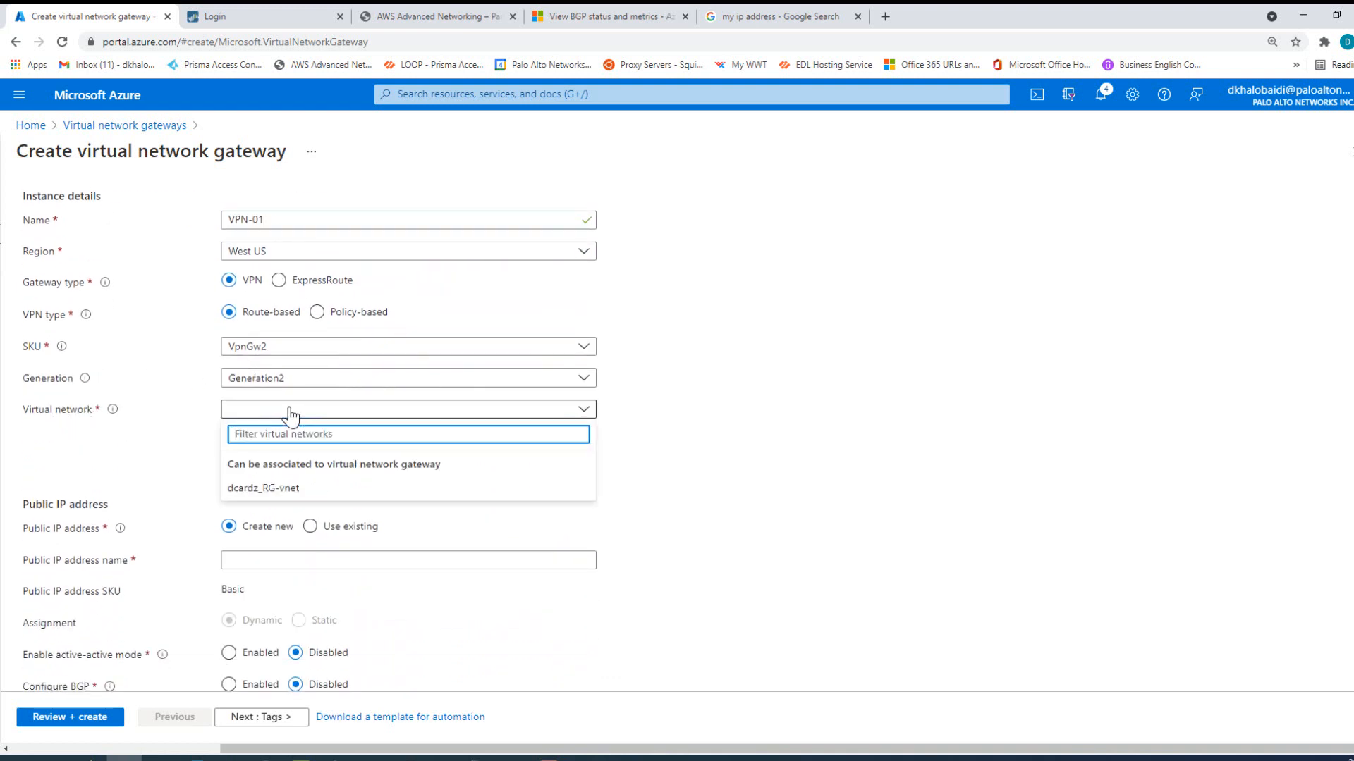
left_click(291, 415)
left_click(277, 255)
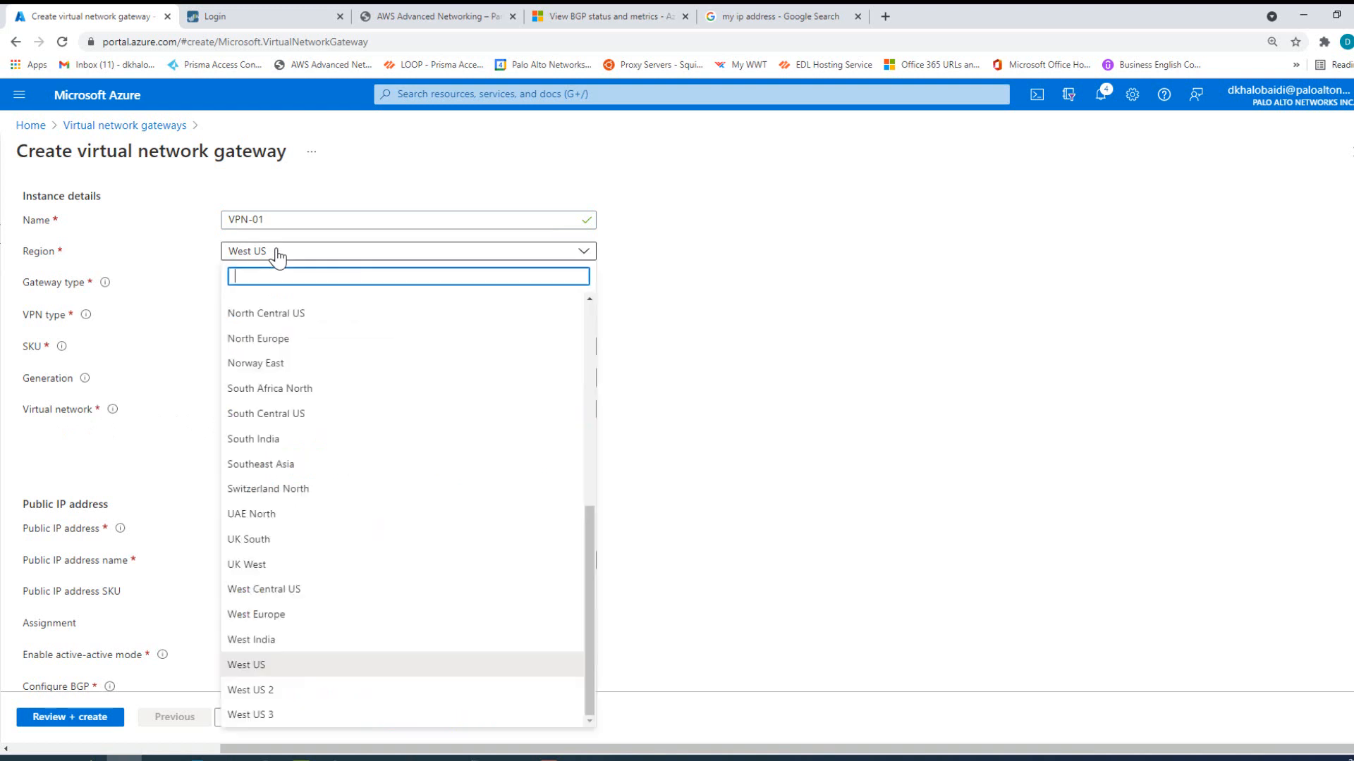
scroll(311, 562, "up", 3)
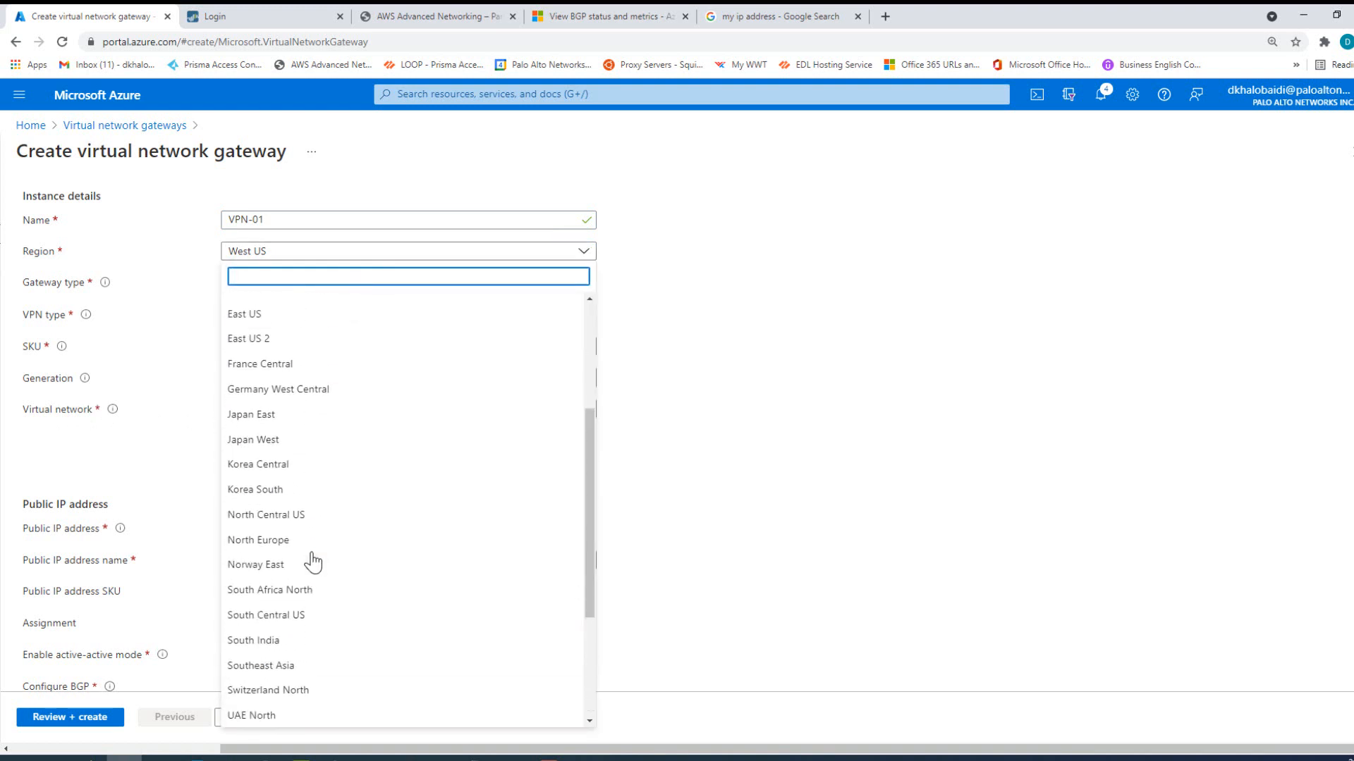
scroll(308, 546, "up", 1)
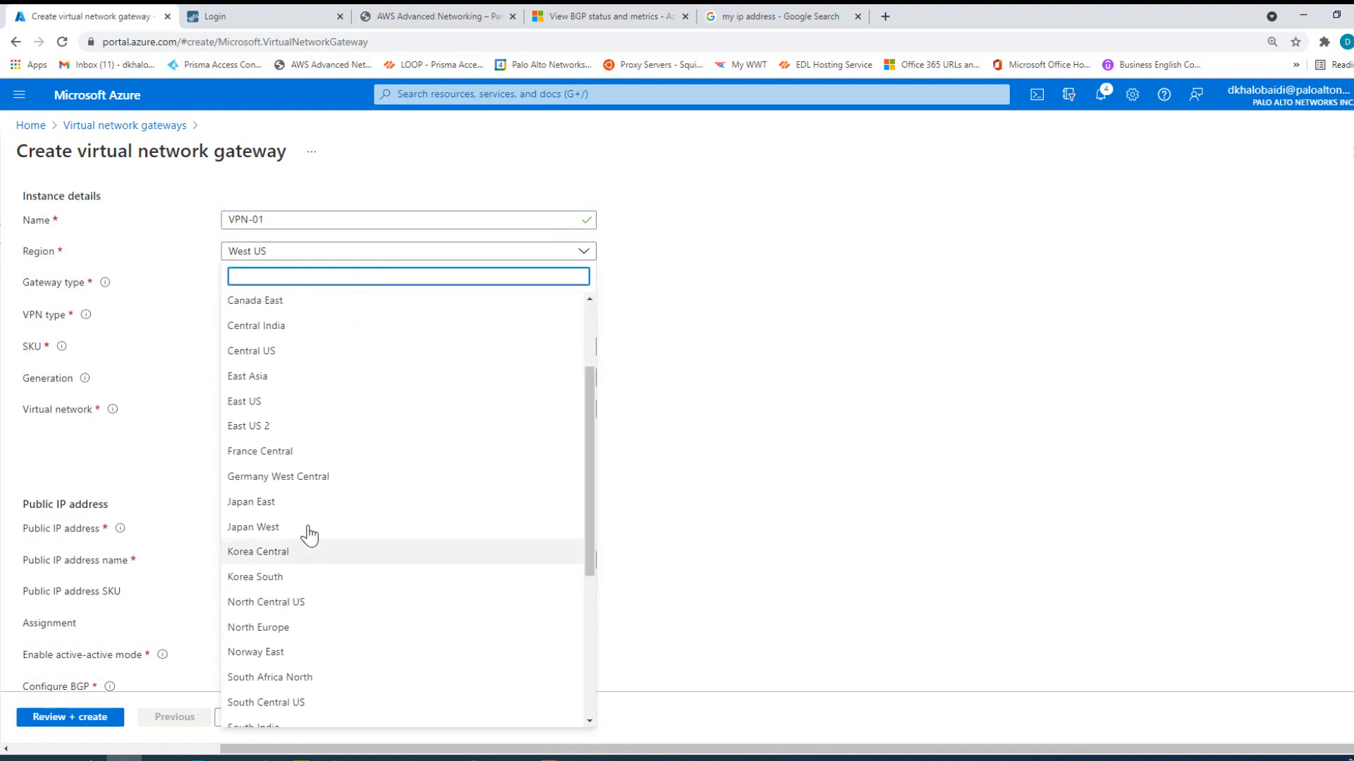
left_click(281, 356)
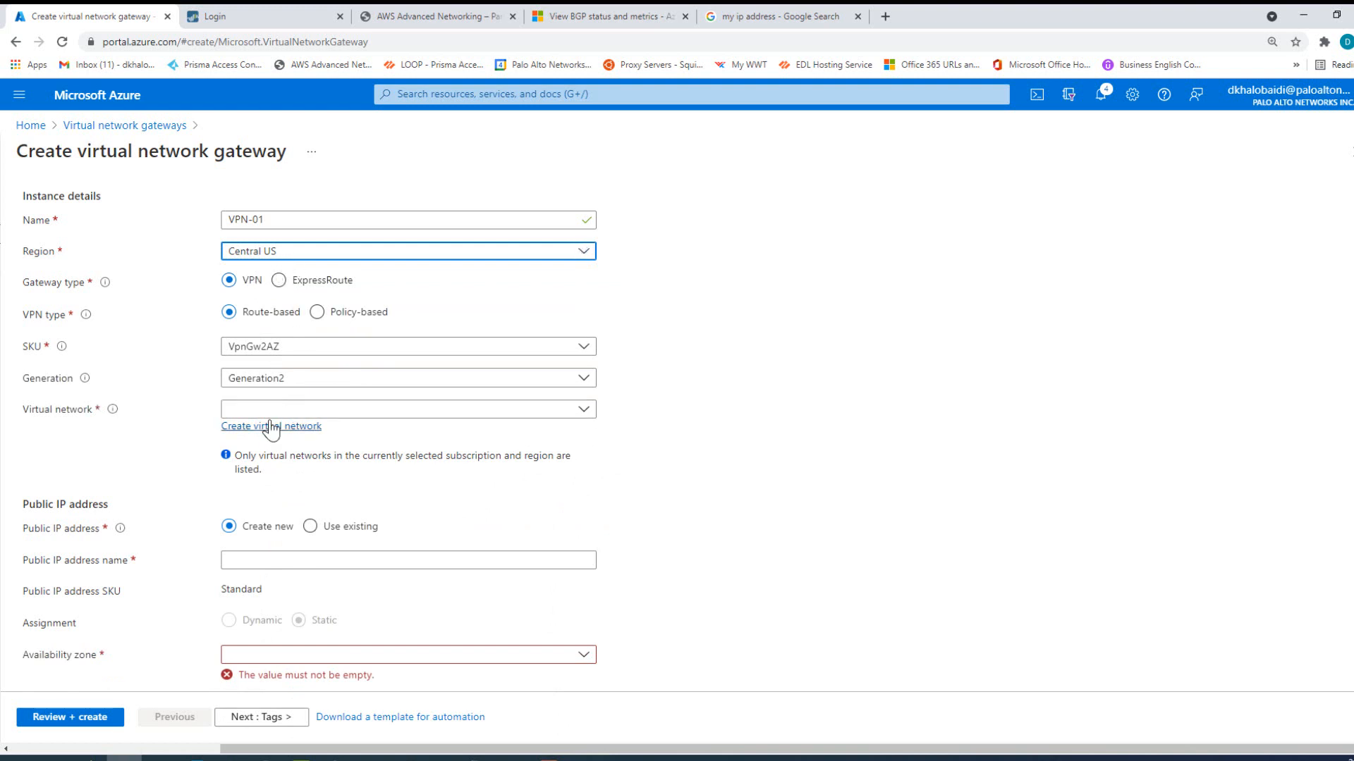
left_click(303, 411)
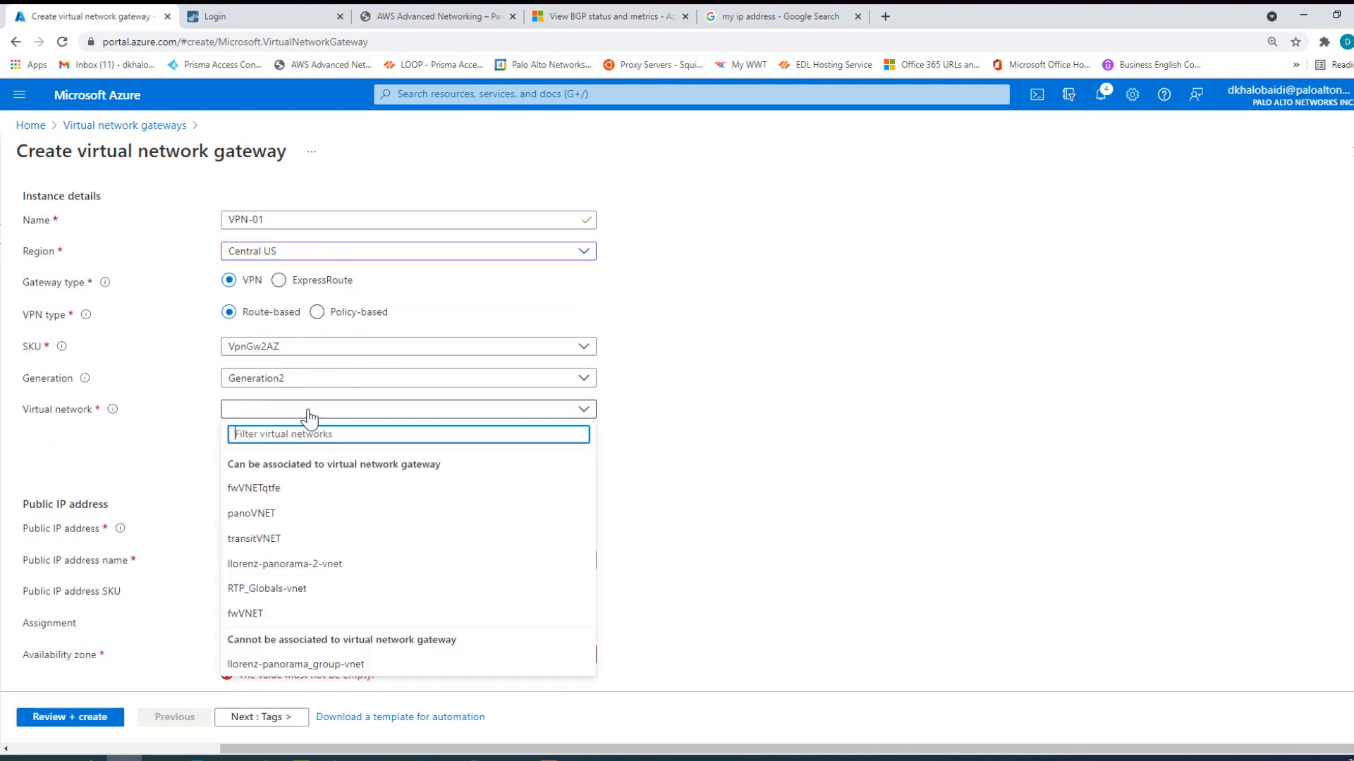
left_click(265, 491)
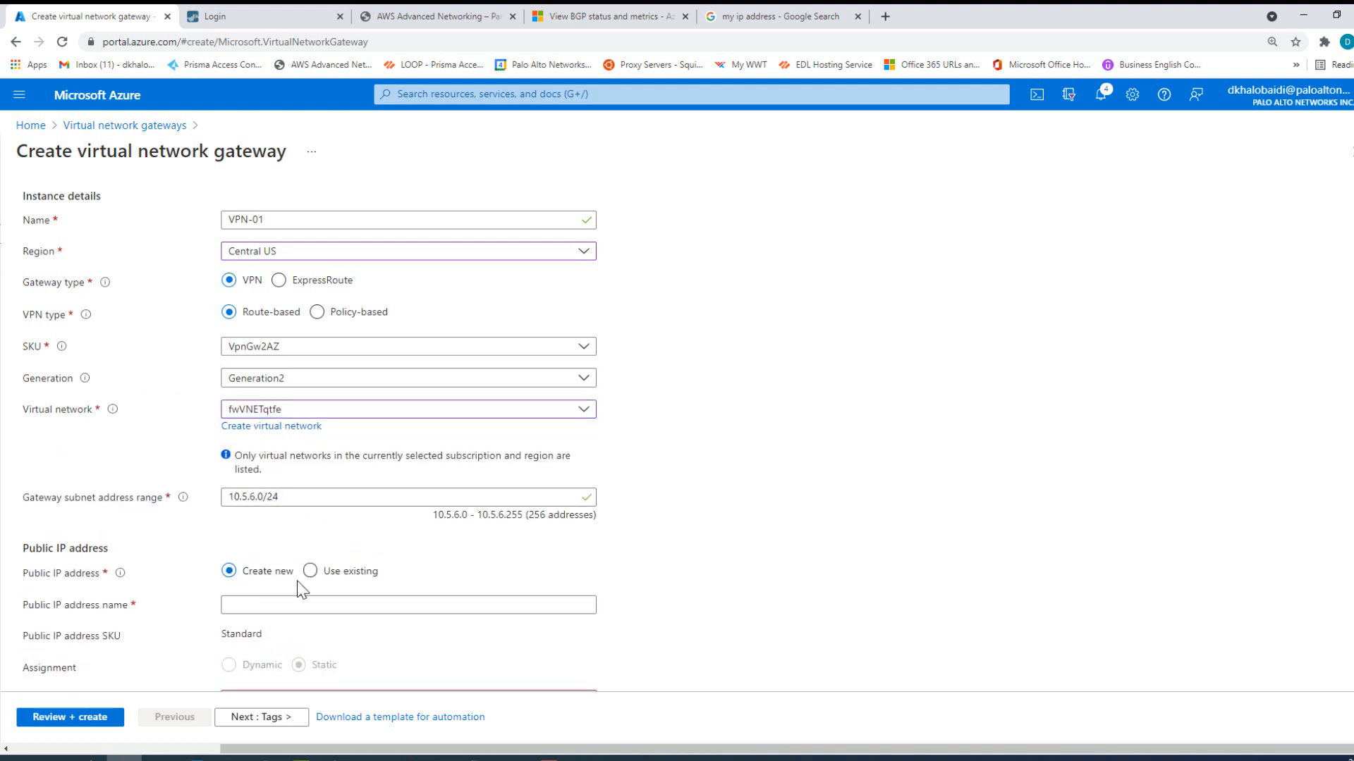
Name the gateway's new public IP address VPN-01.
scroll(303, 564, "down", 2)
triple_click(88, 461)
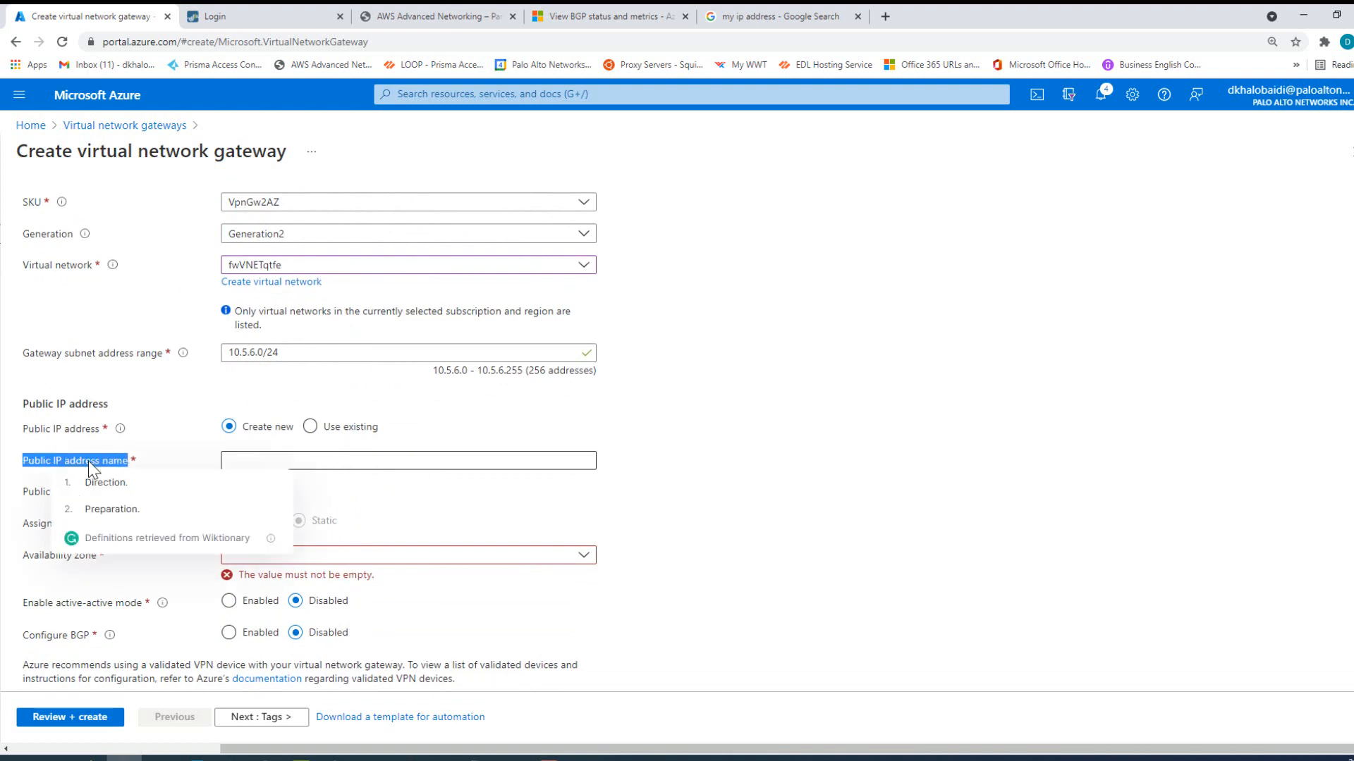
left_click(284, 461)
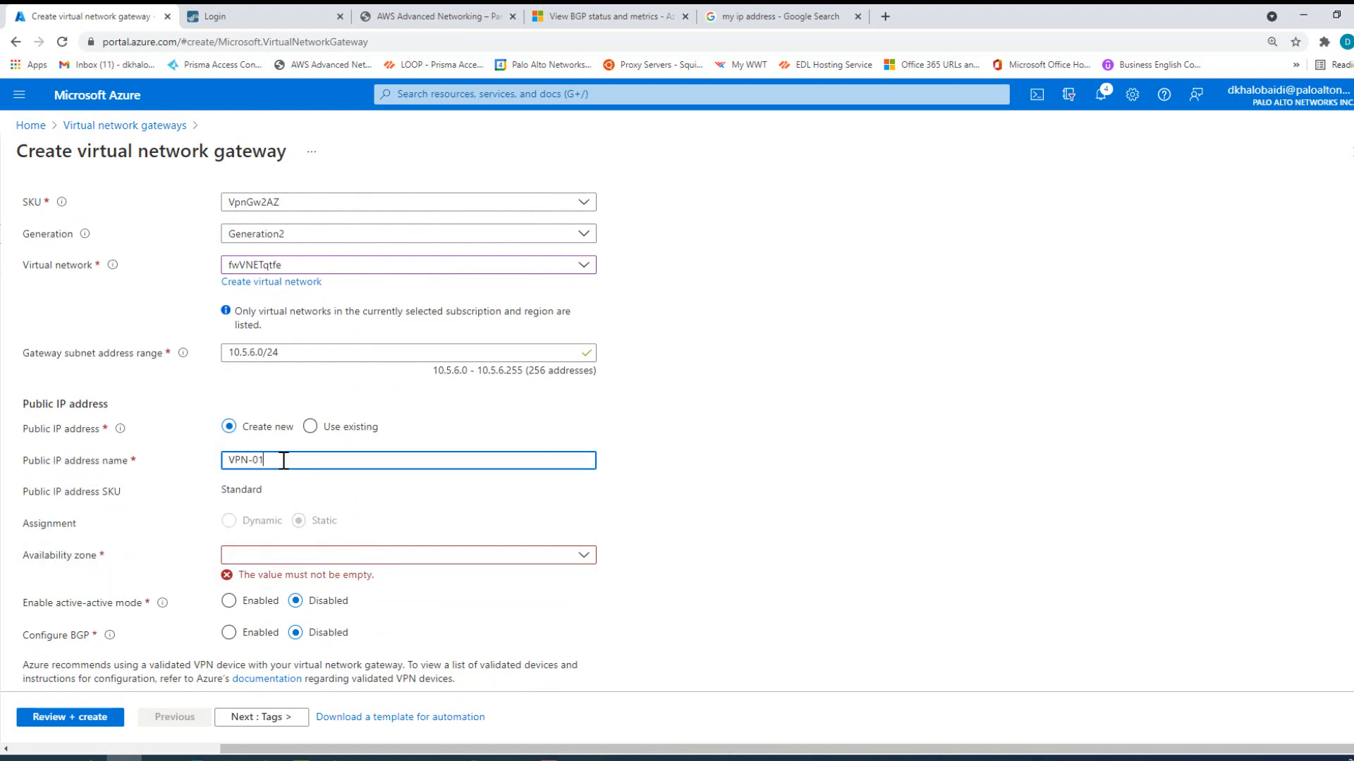
left_click(853, 458)
scroll(859, 452, "down", 1)
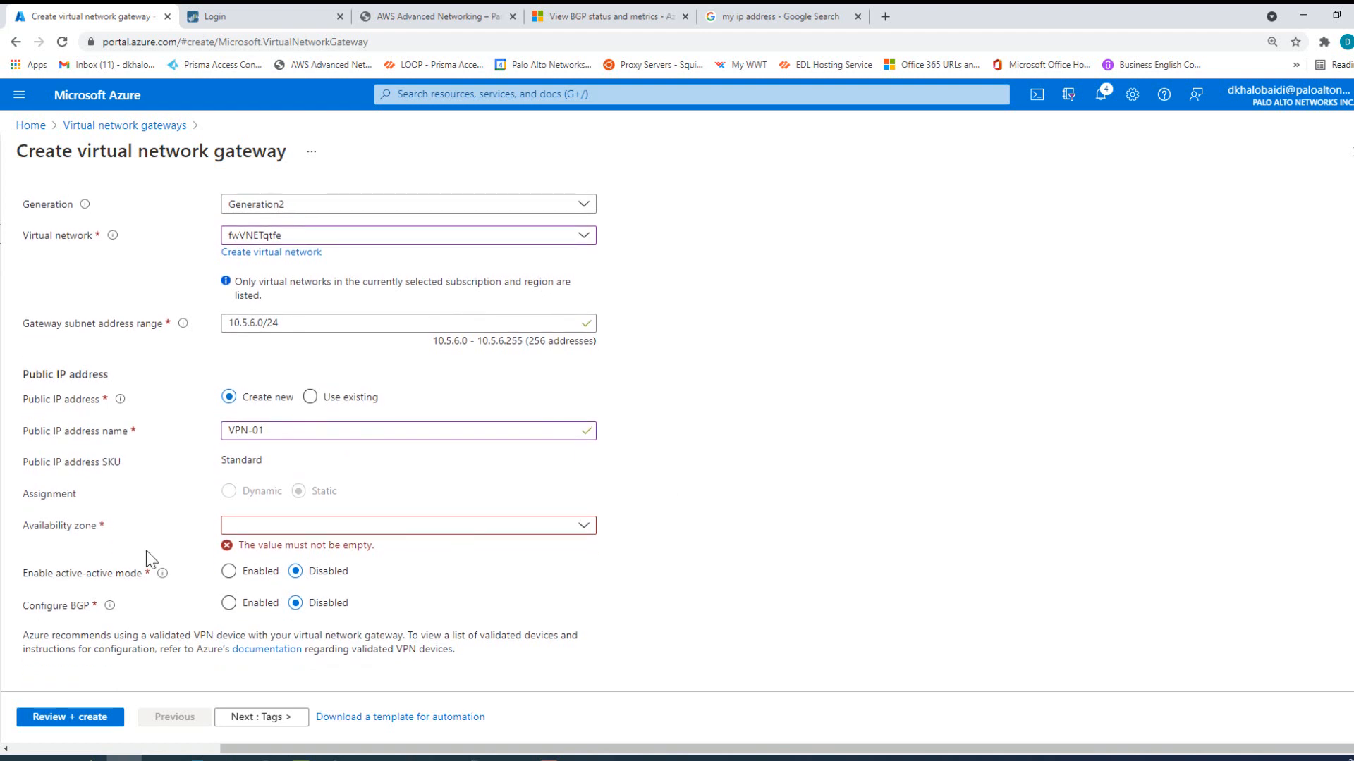
Set the availability zone of the gateway's public IP address to 1.
left_click(368, 525)
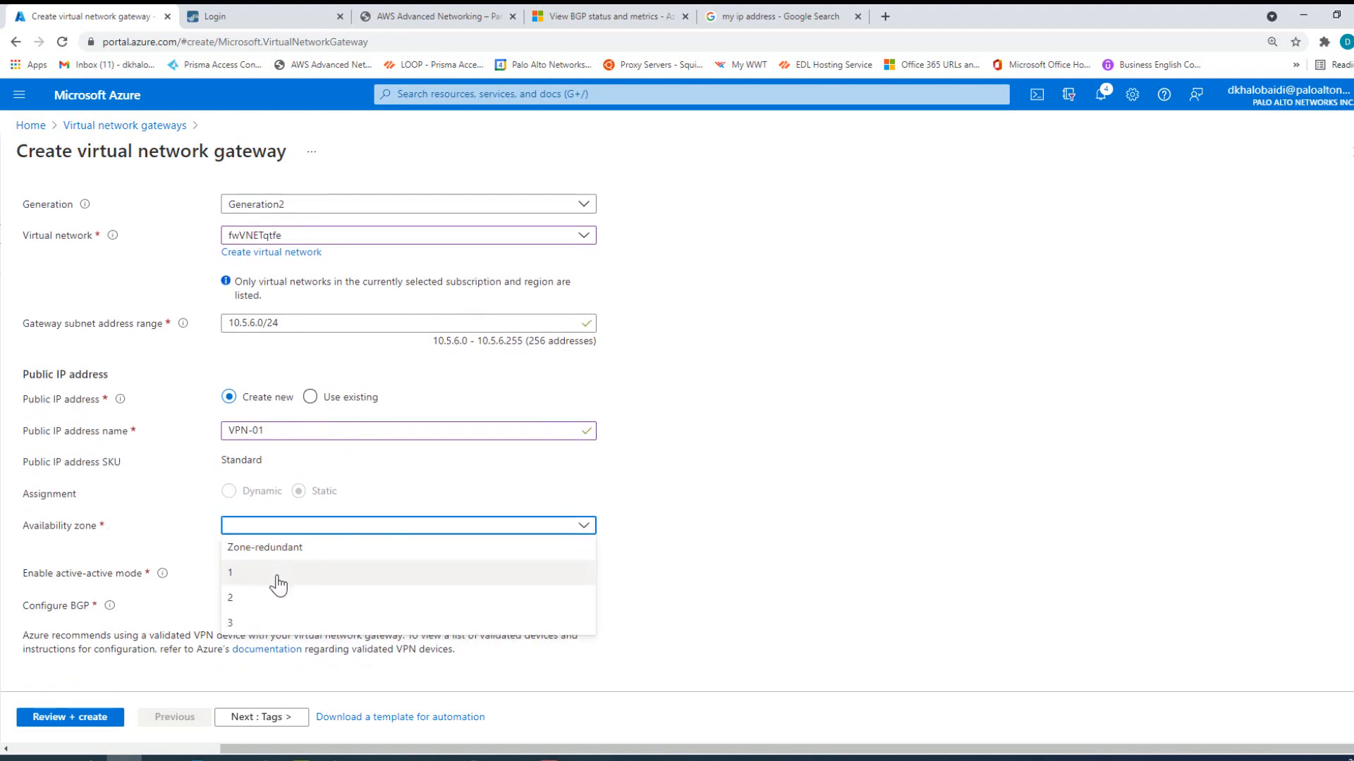
left_click(242, 577)
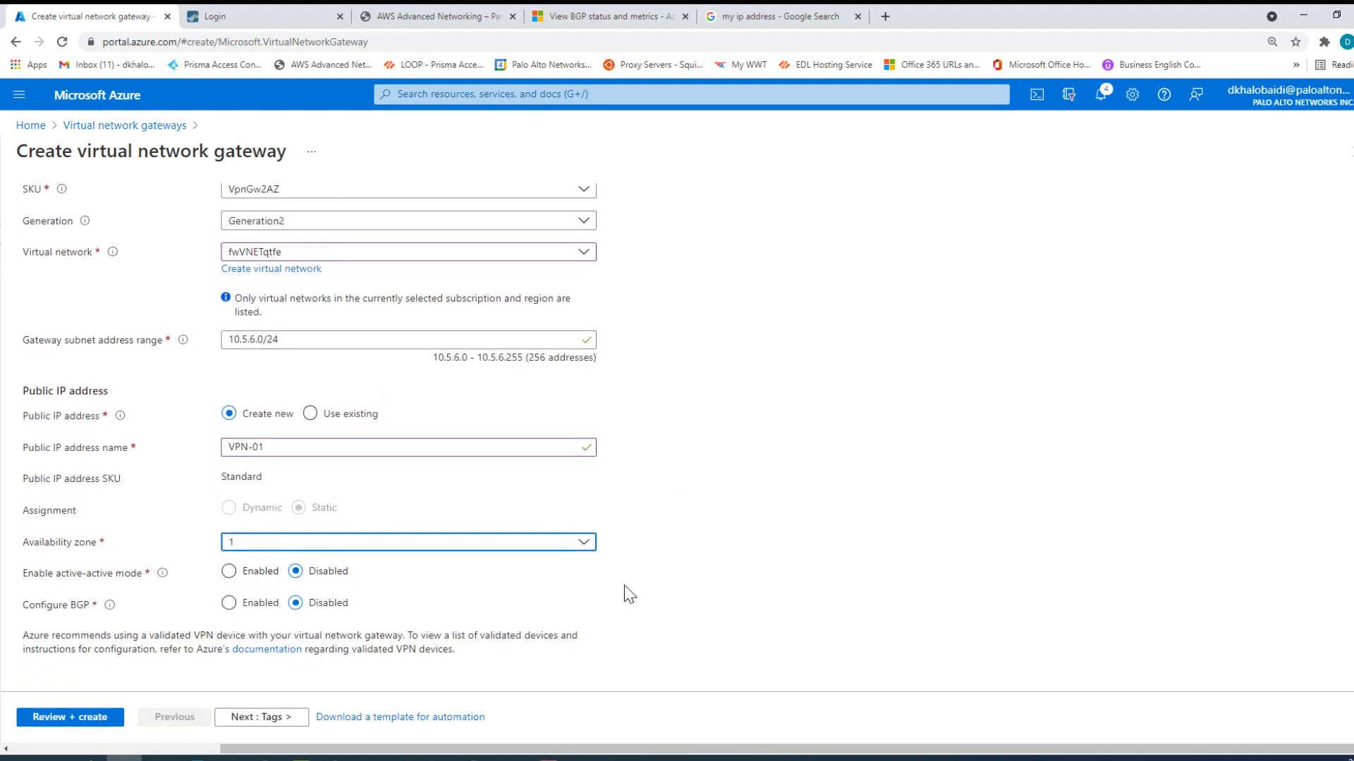
left_click(281, 544)
left_click(279, 567)
left_click(311, 549)
left_click(269, 595)
Review the gateway's name and public IP address in the configuration summary and deploy the virtual network gateway.
left_click(74, 721)
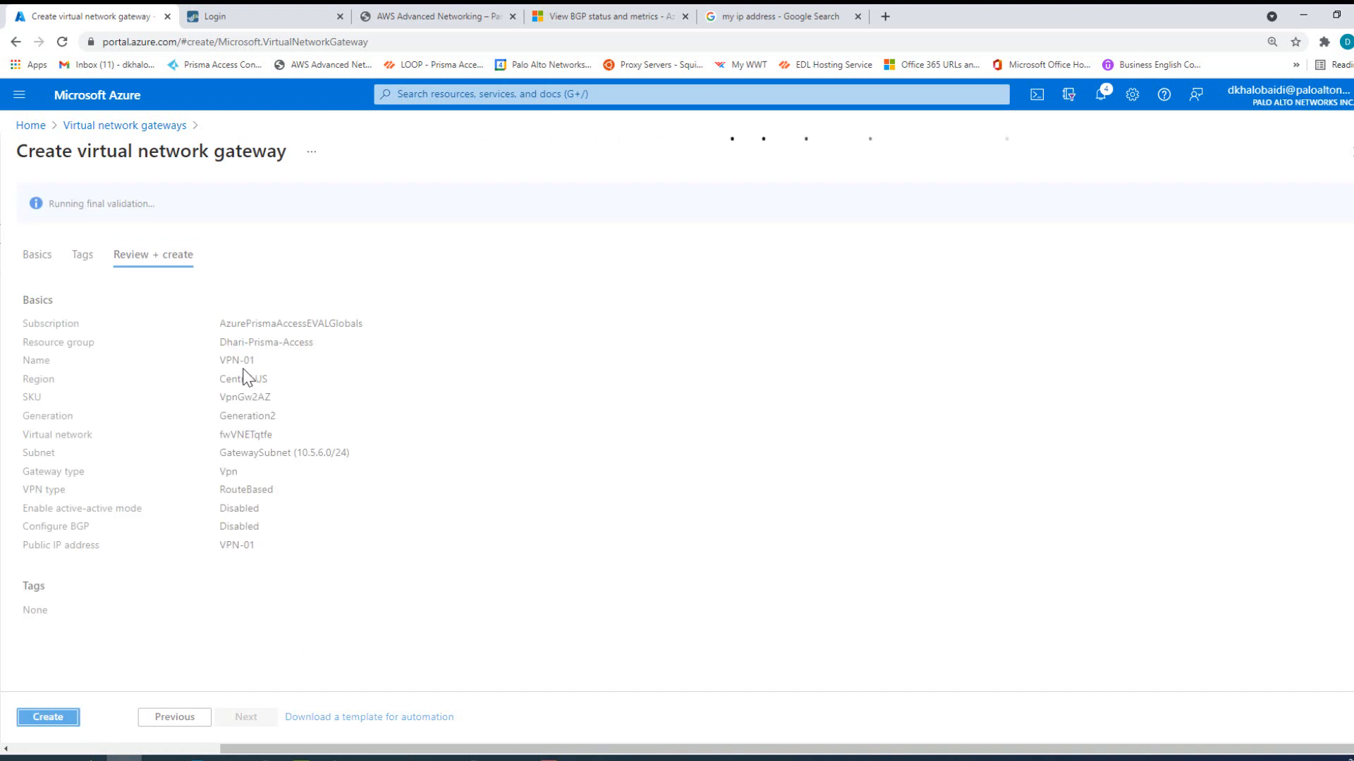
triple_click(235, 361)
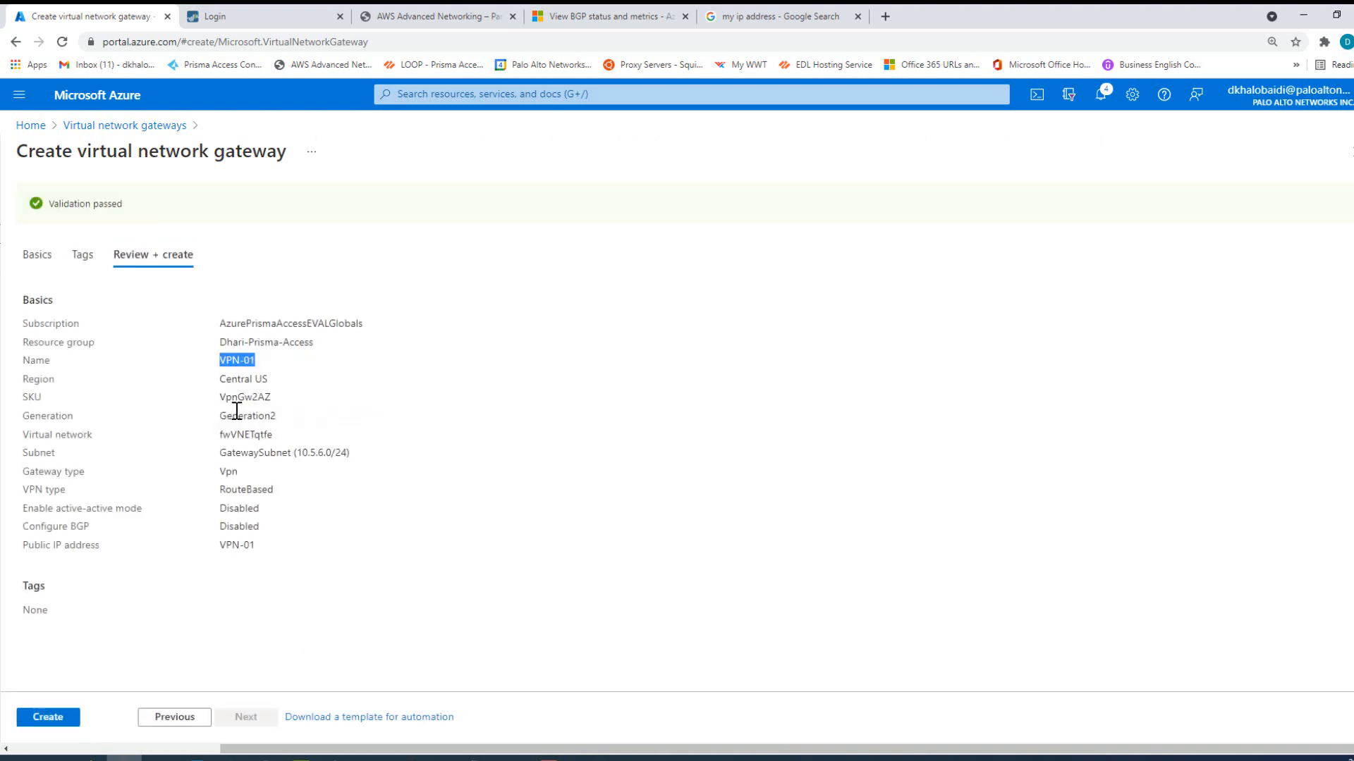
triple_click(232, 544)
left_click(51, 724)
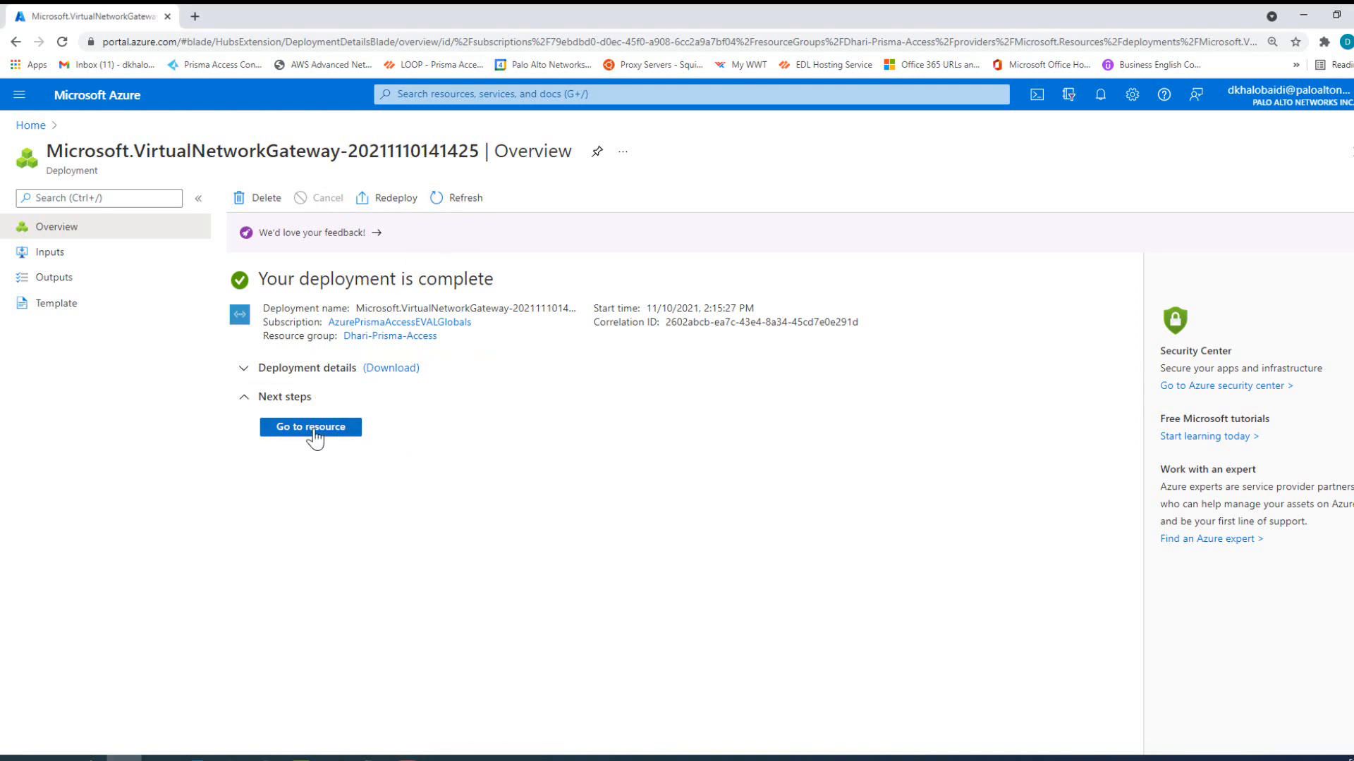
Go to the Local network gateways service and start creating a new local network gateway.
left_click(430, 98)
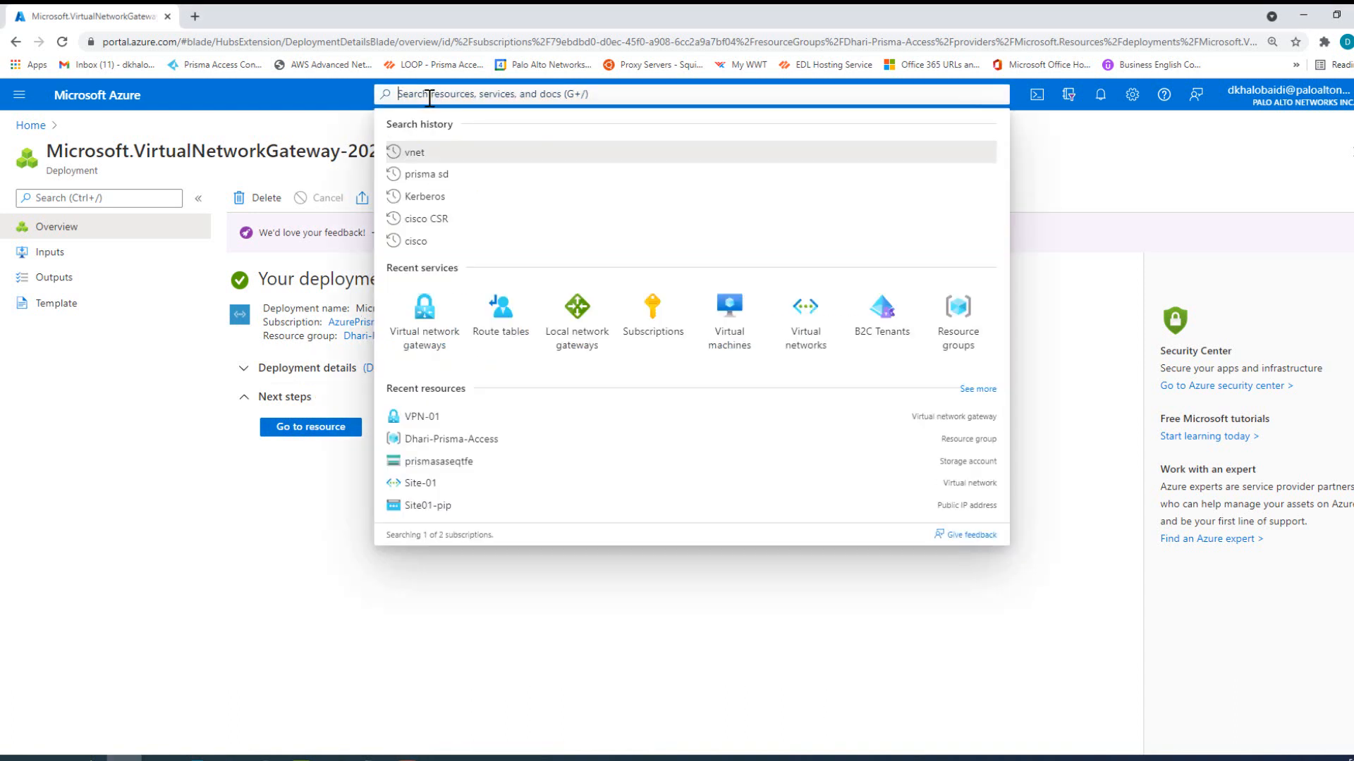
left_click(575, 331)
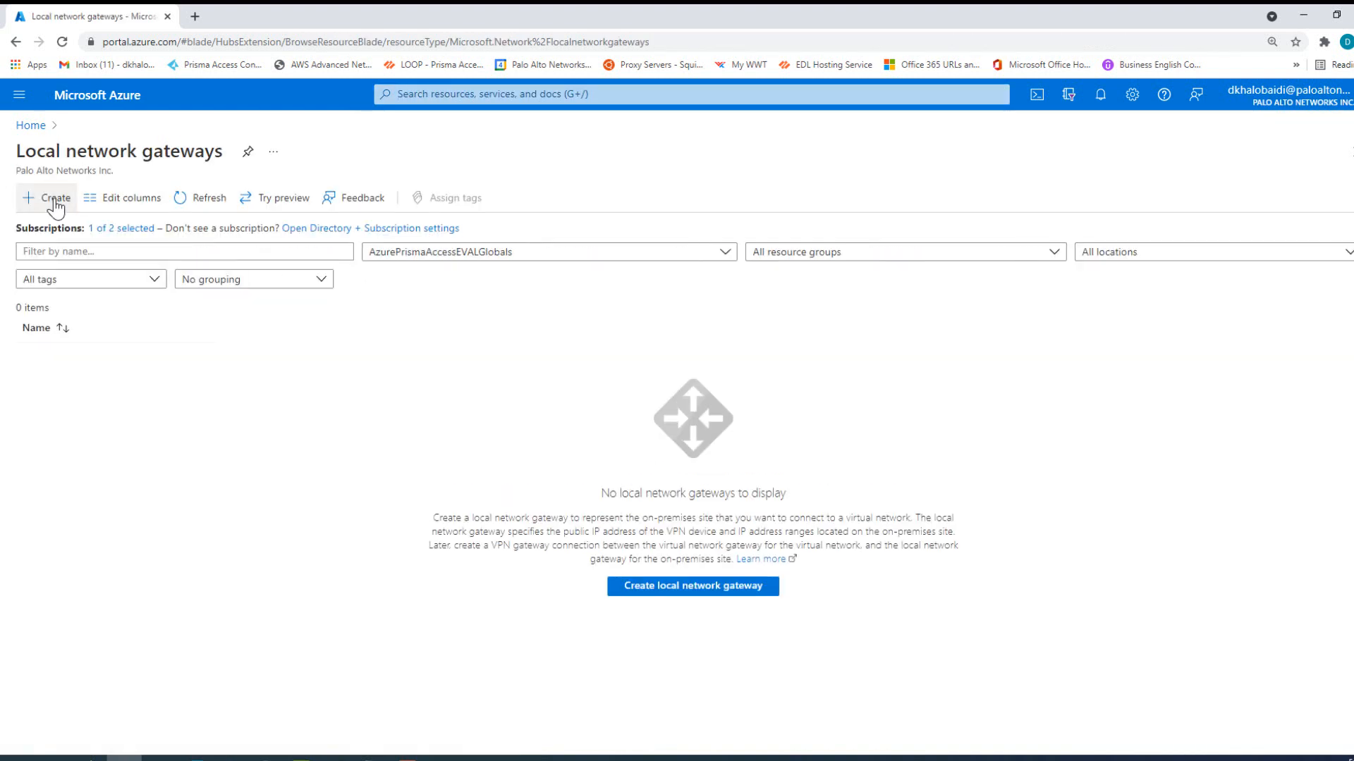
left_click(57, 203)
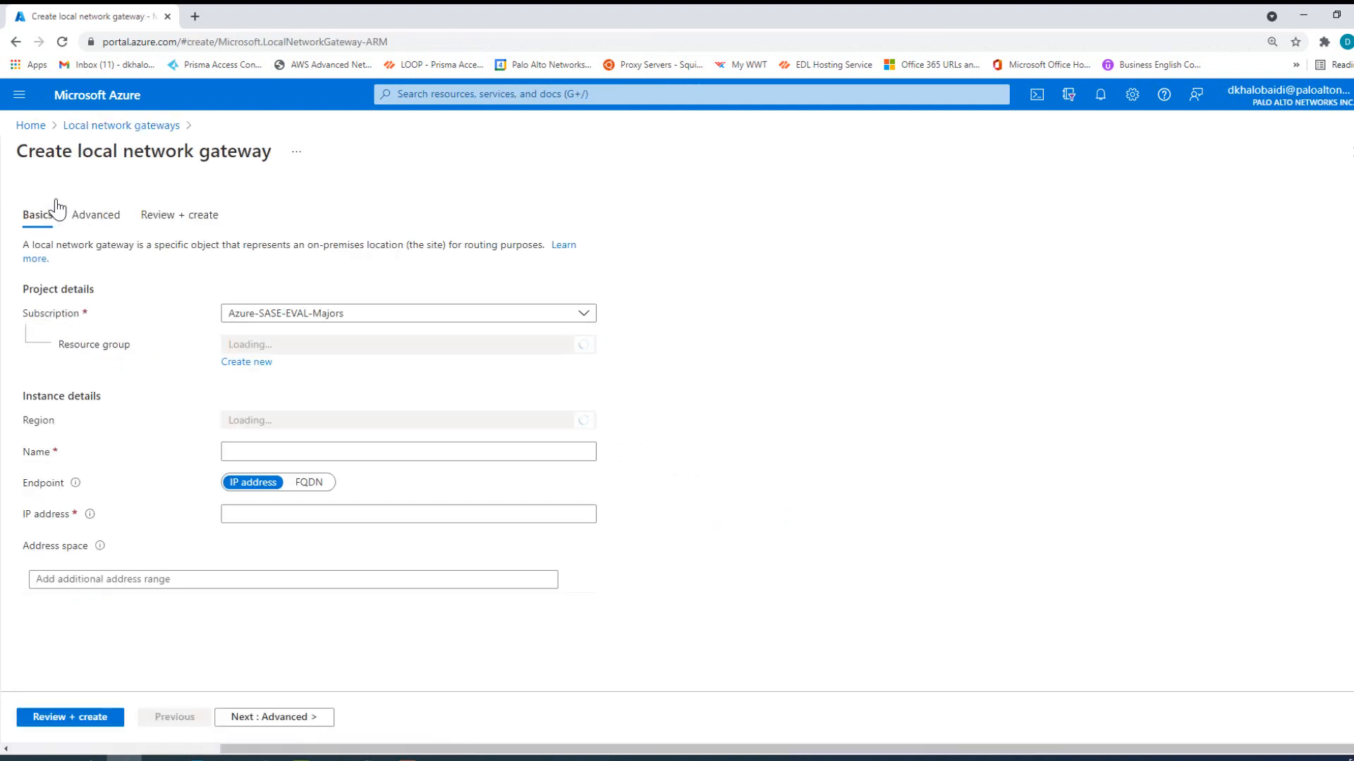
Assign the local network gateway to the AzurePrismaAccessEVALGlobals subscription and the owner's Prisma-Access resource group.
left_click(284, 348)
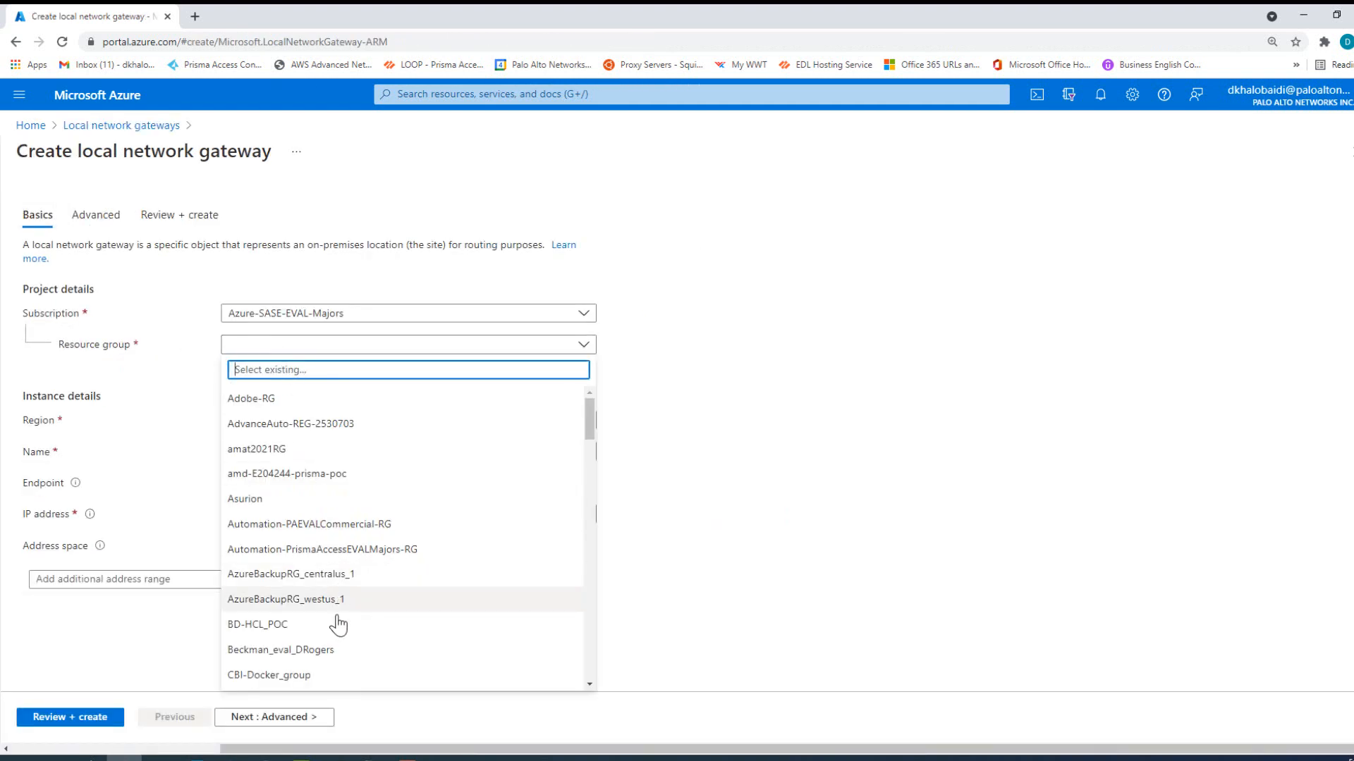
left_click(369, 308)
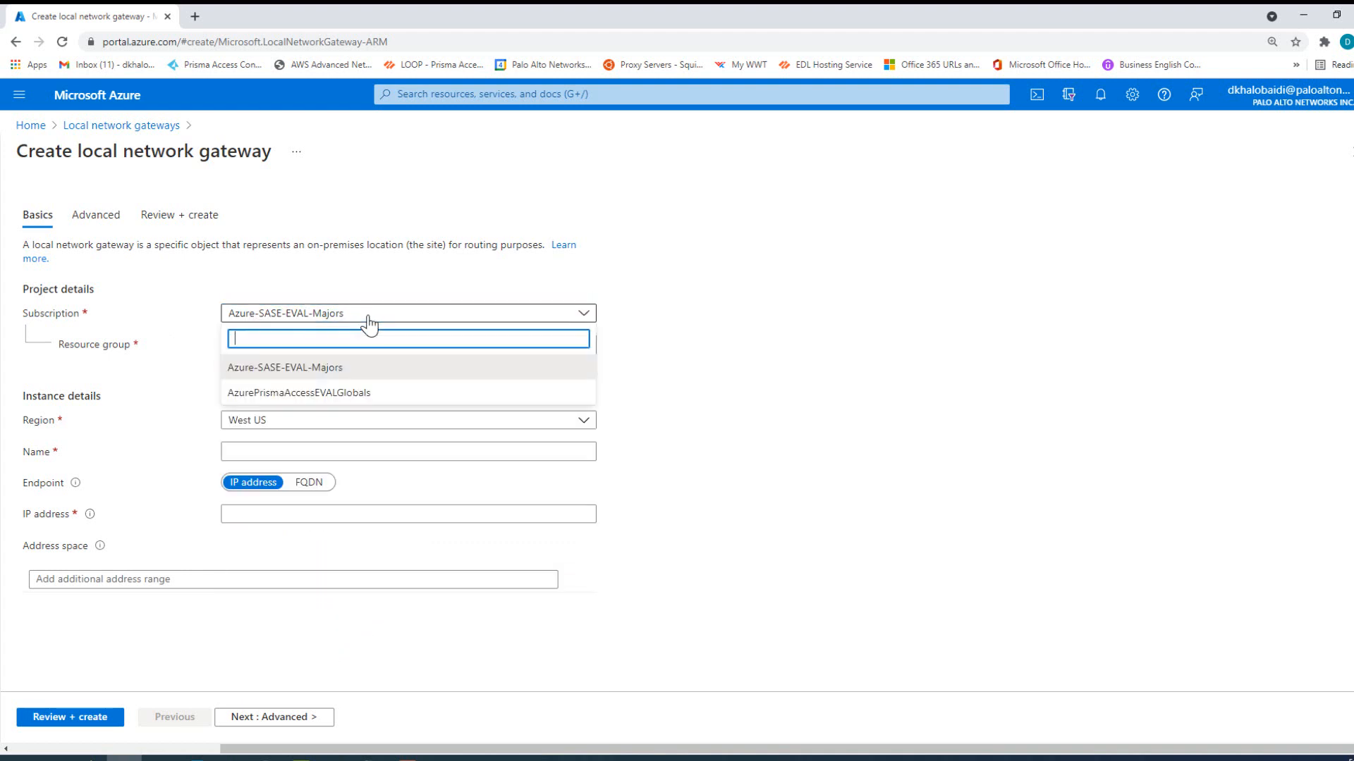
left_click(353, 395)
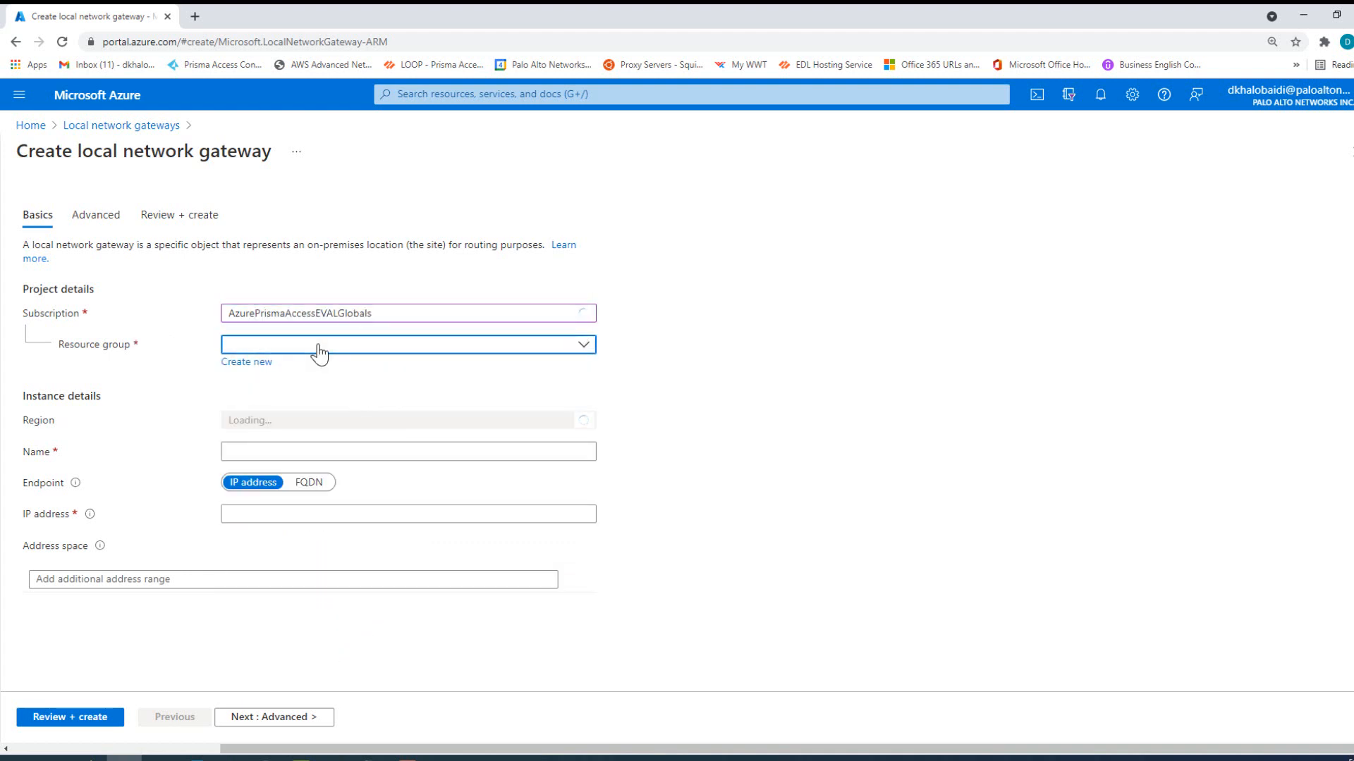
left_click(318, 345)
left_click(303, 449)
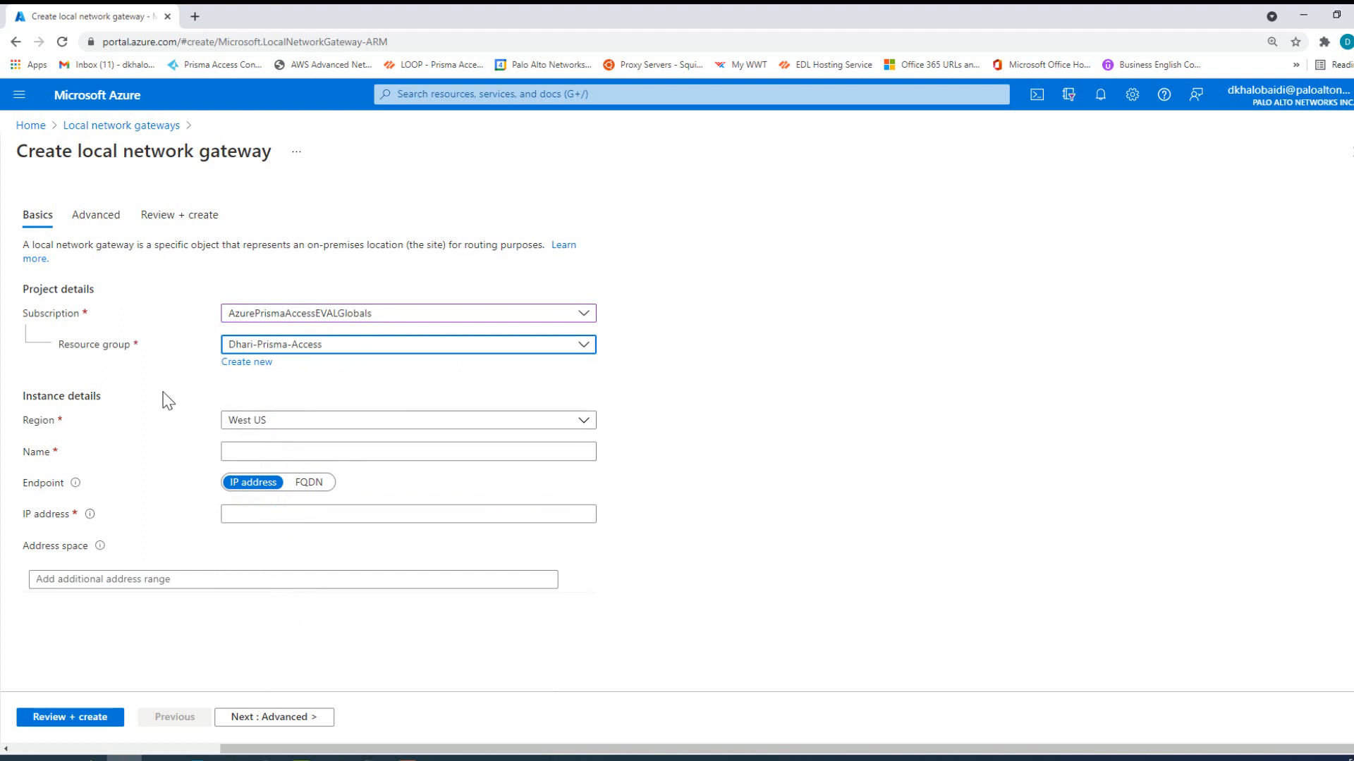
Set the local network gateway's region to Central US and name it VPN-01.
left_click(262, 422)
scroll(318, 556, "up", 5)
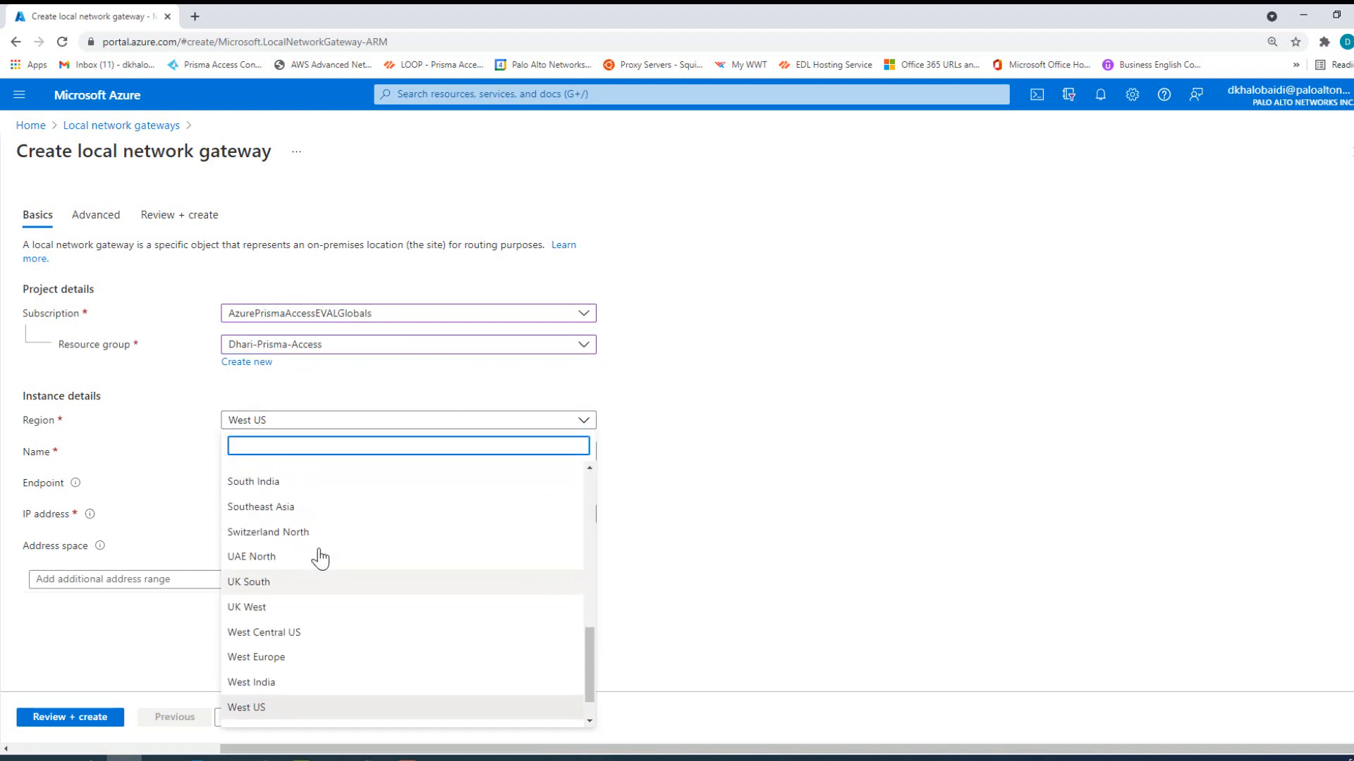
scroll(318, 555, "up", 3)
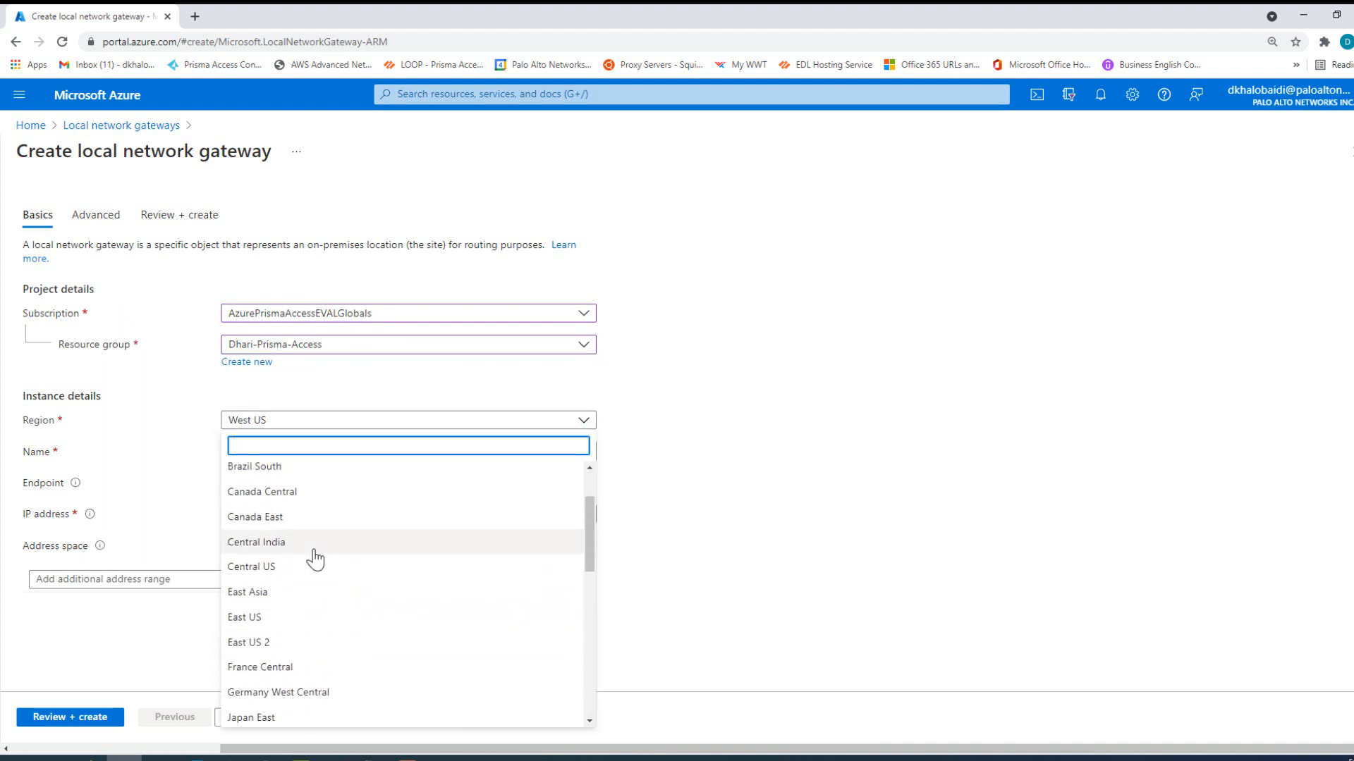
left_click(251, 563)
left_click(253, 452)
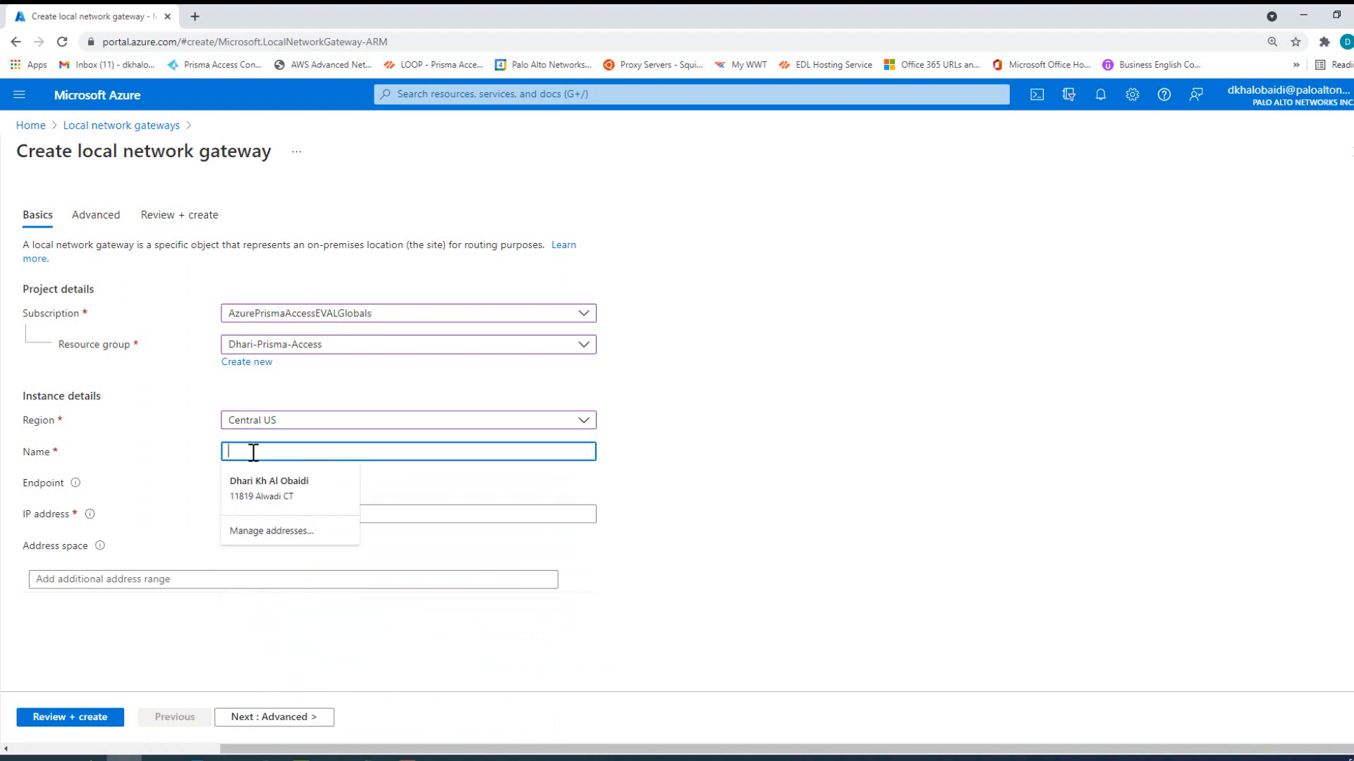
type("VPN-01")
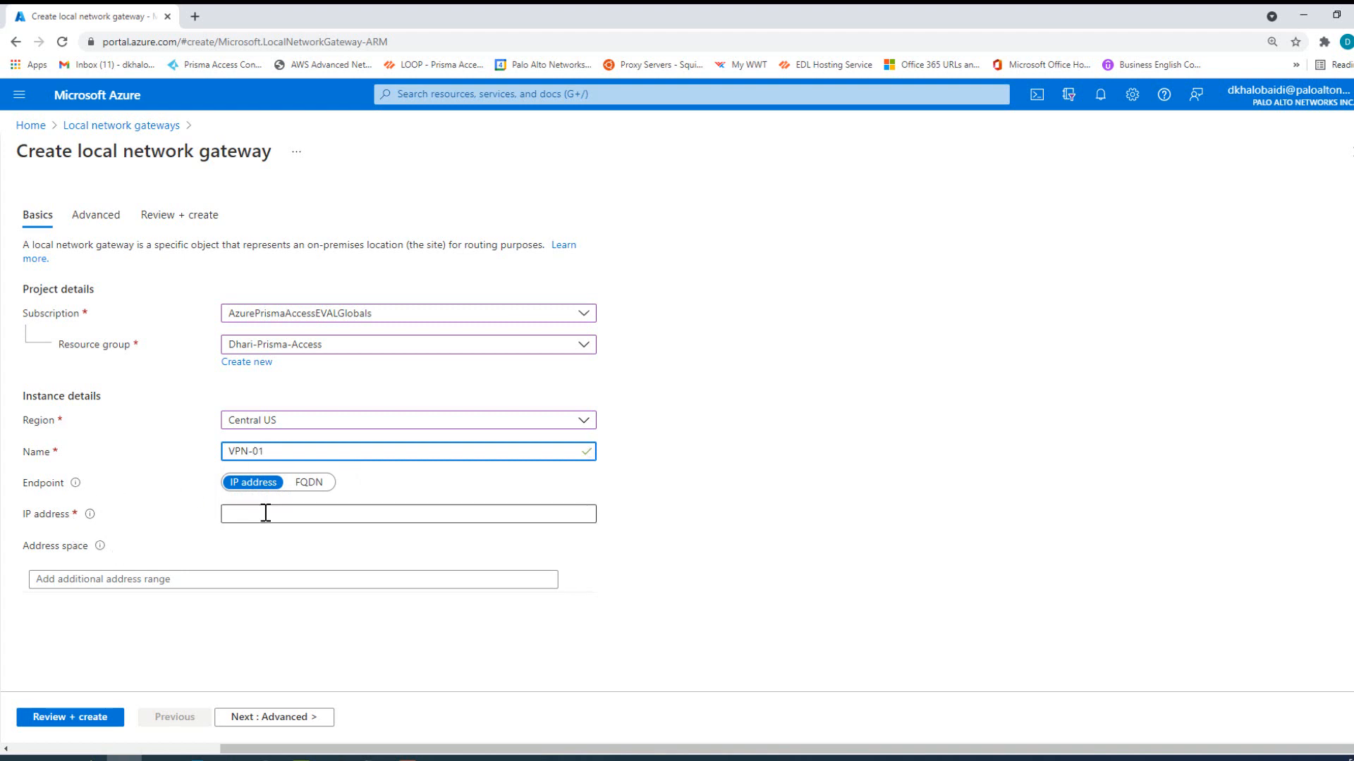
Search Google in a new browser tab for "my ip address" to find the public IP needed for the gateway's endpoint.
left_click(266, 513)
left_click(203, 523)
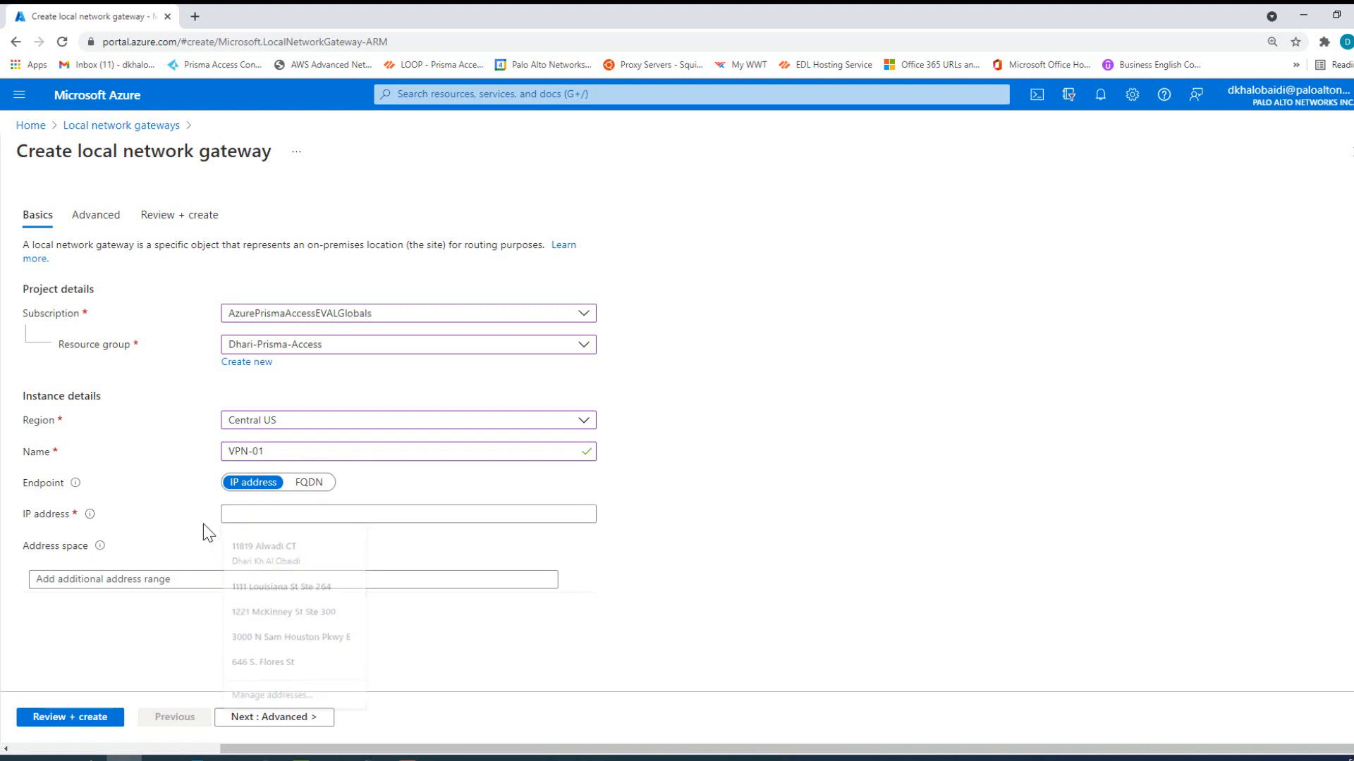
mouse_move(90, 521)
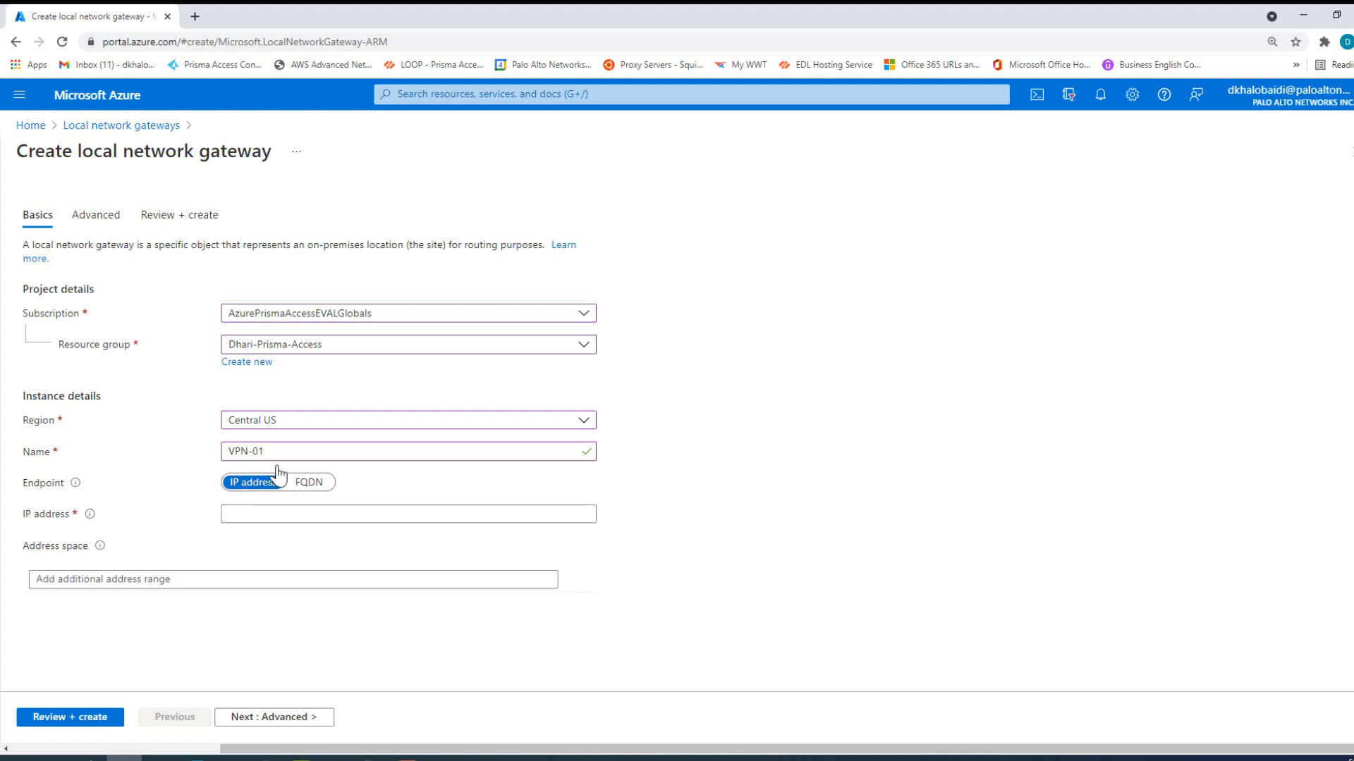
left_click(195, 16)
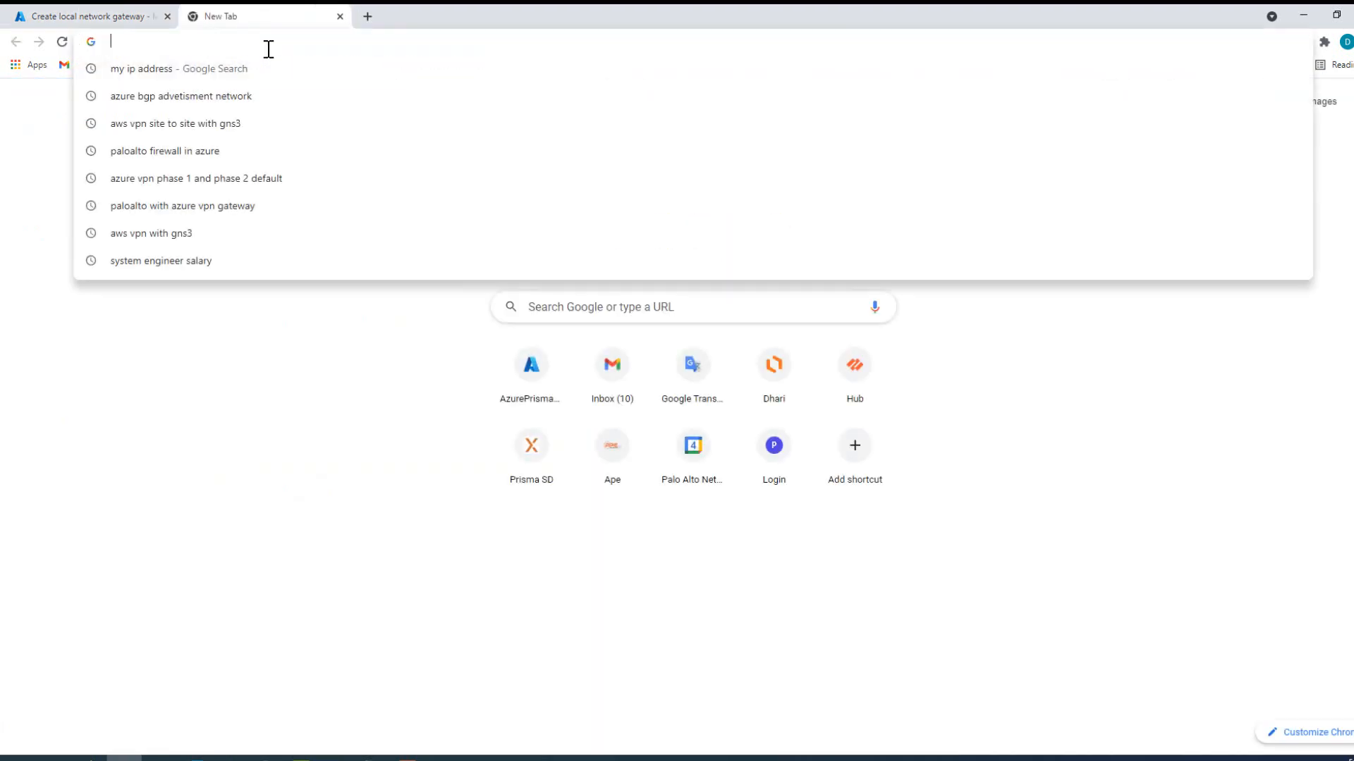
type("my ip address")
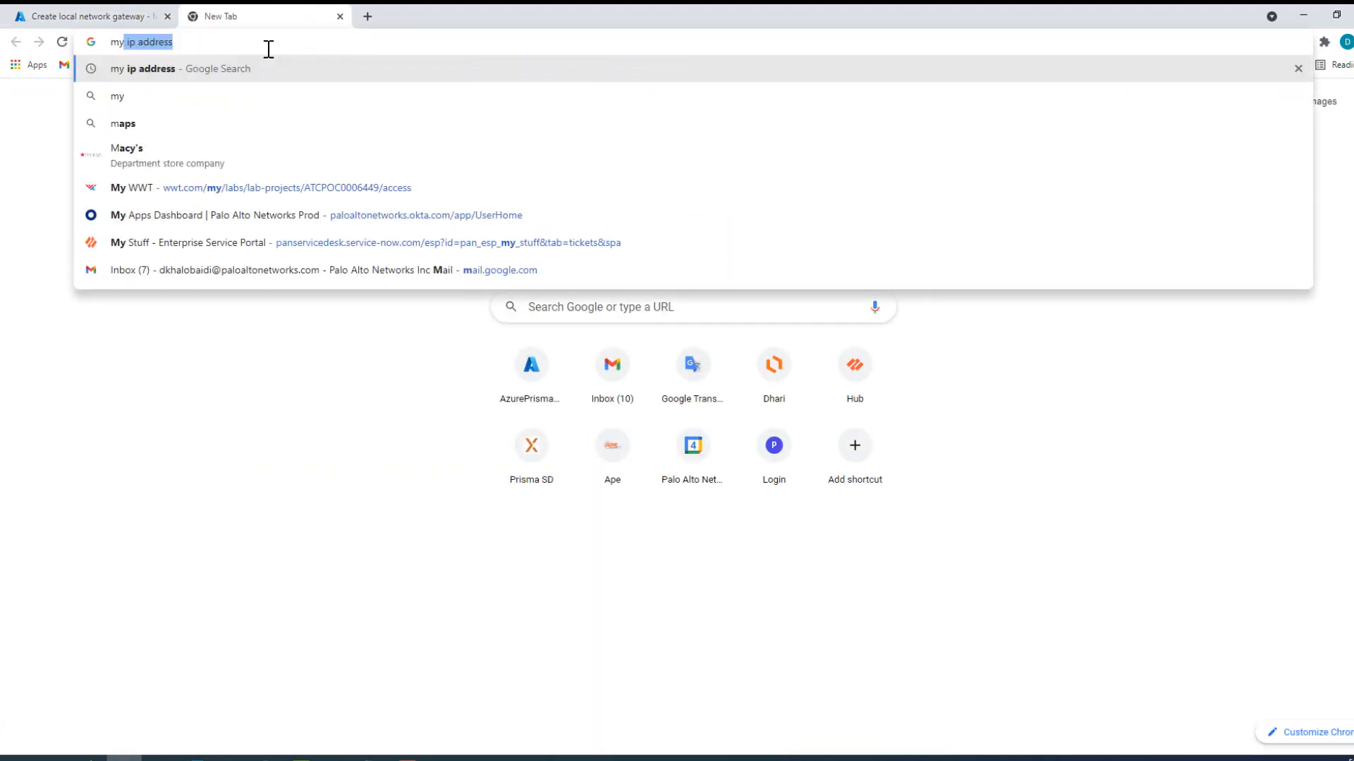
key("Return")
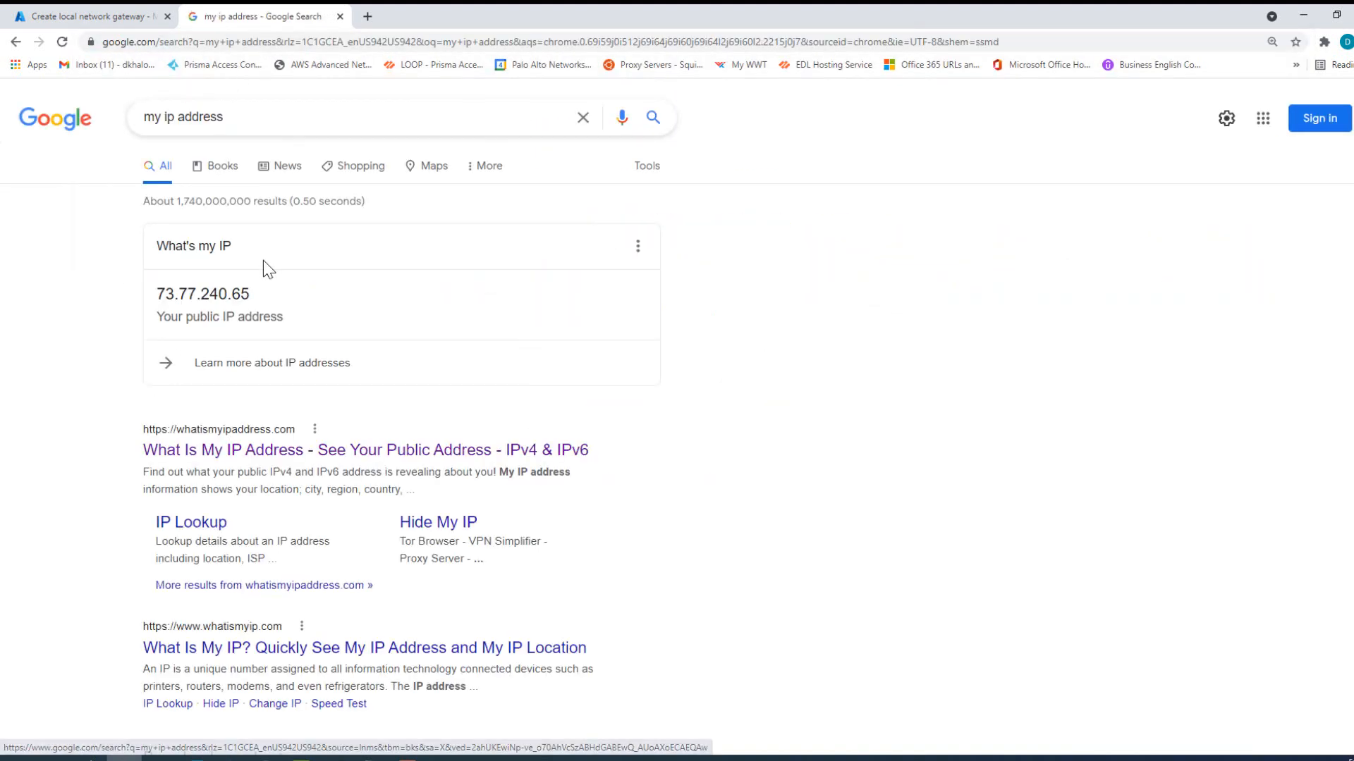
Copy the public IP address from the search result into the local network gateway's endpoint IP address.
double_click(218, 293)
key("ctrl+c")
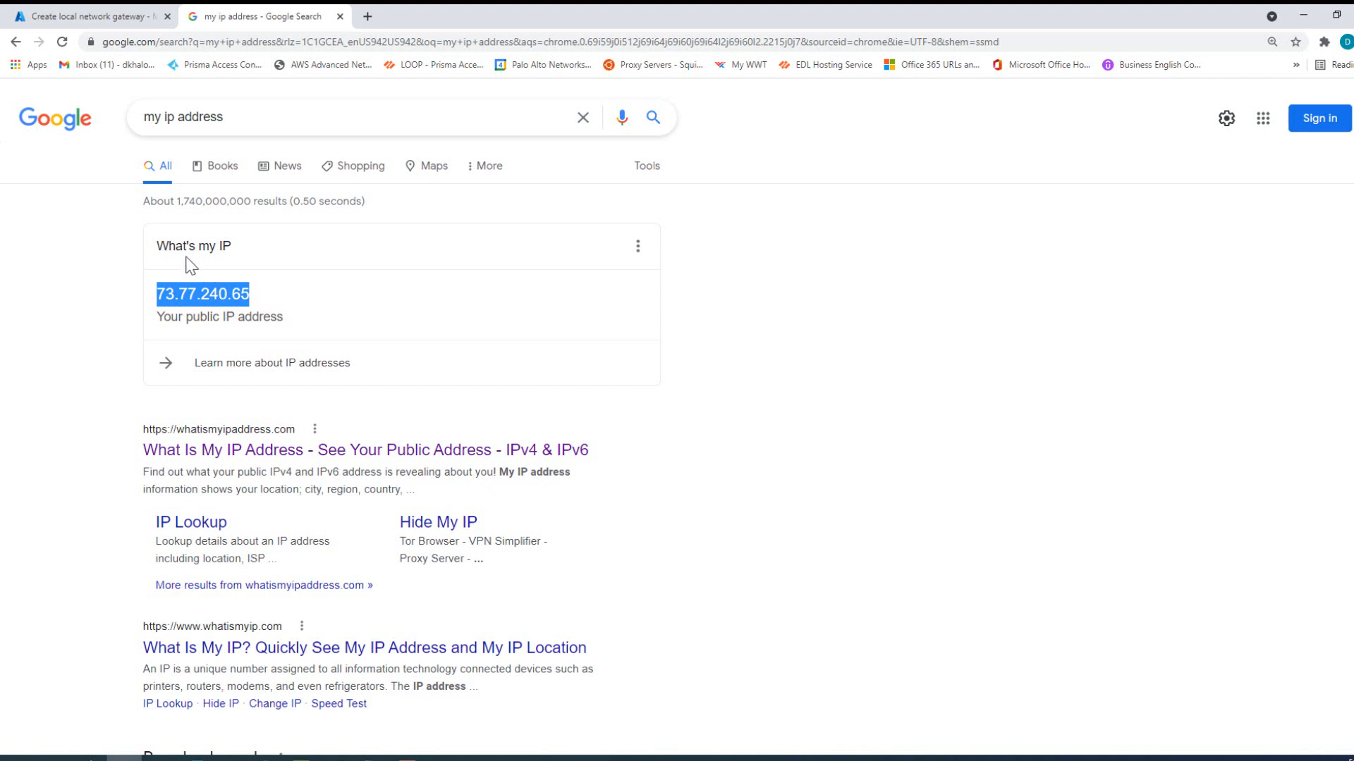
left_click(77, 16)
left_click(278, 514)
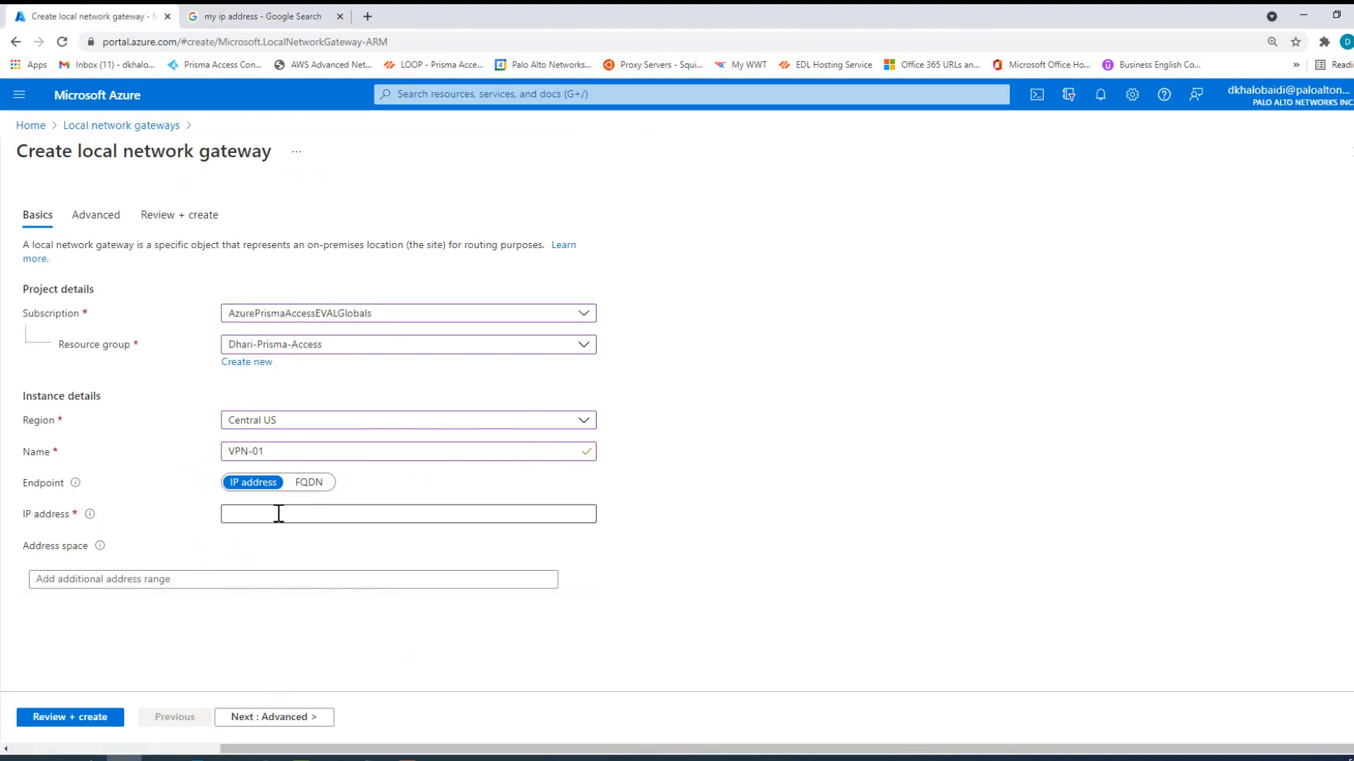
key("ctrl+v")
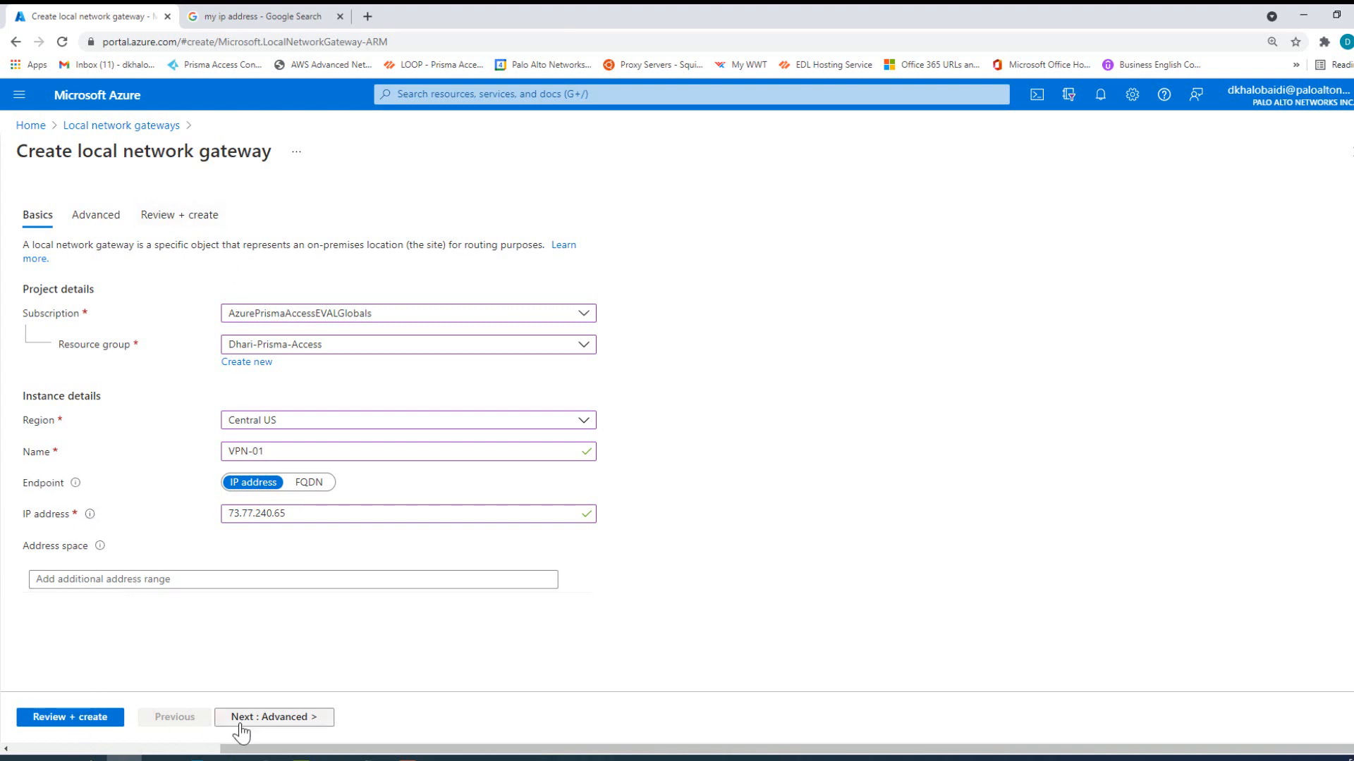
Keep BGP settings off, review the summary and create the local network gateway.
left_click(262, 720)
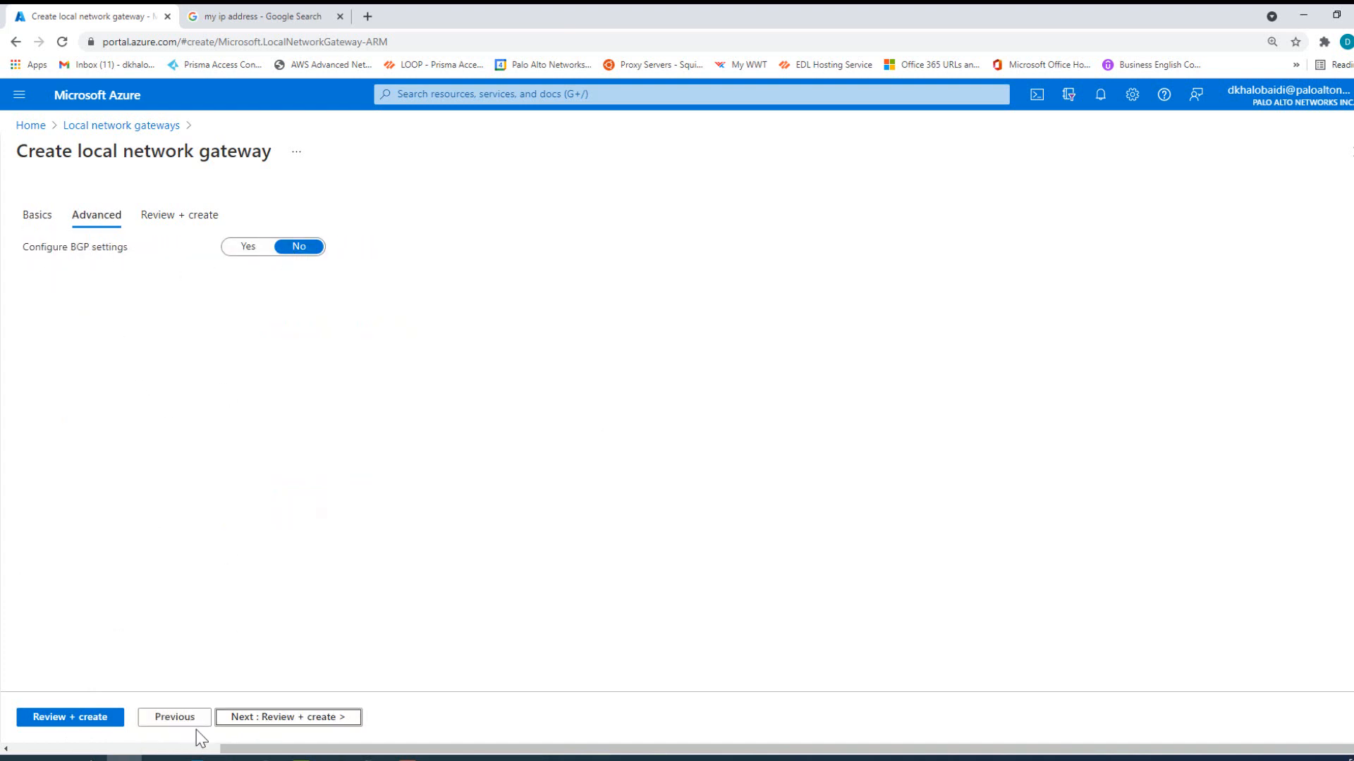
left_click(307, 718)
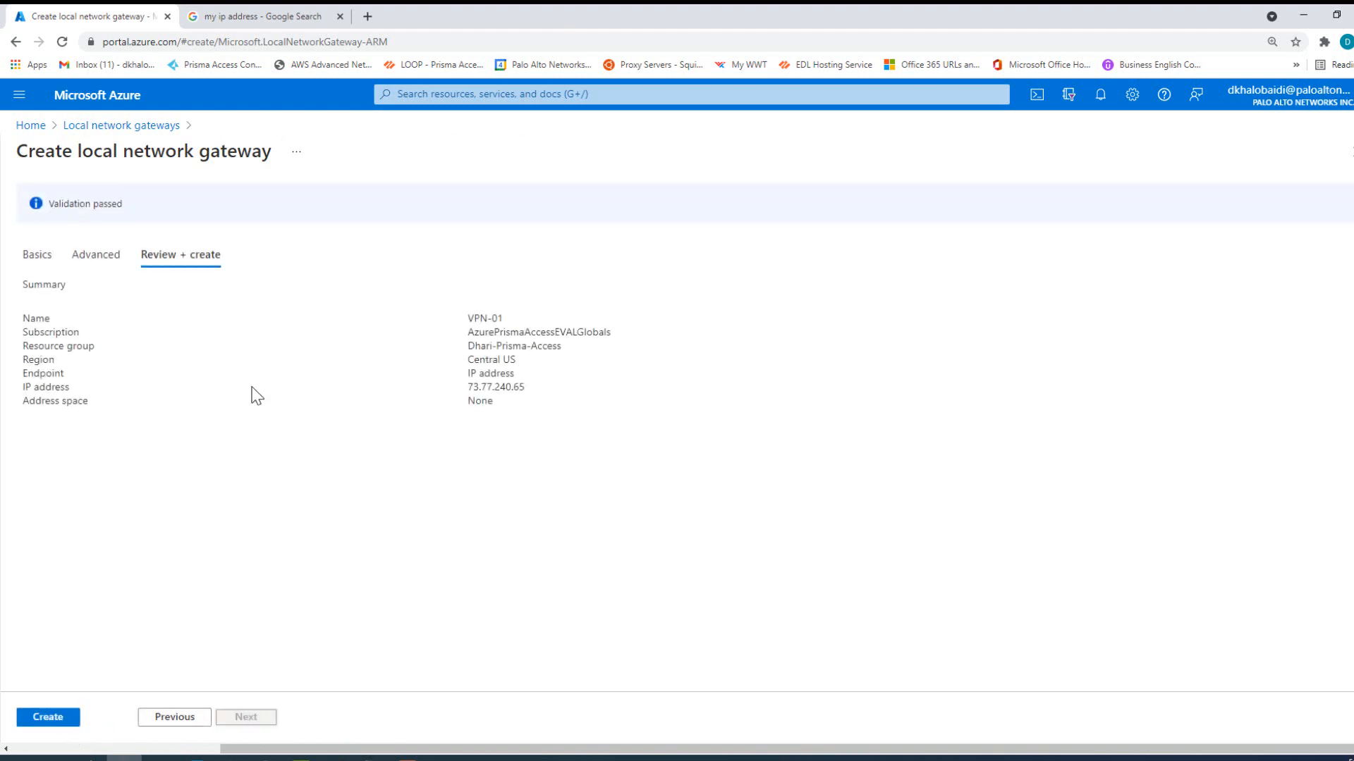
left_click(46, 718)
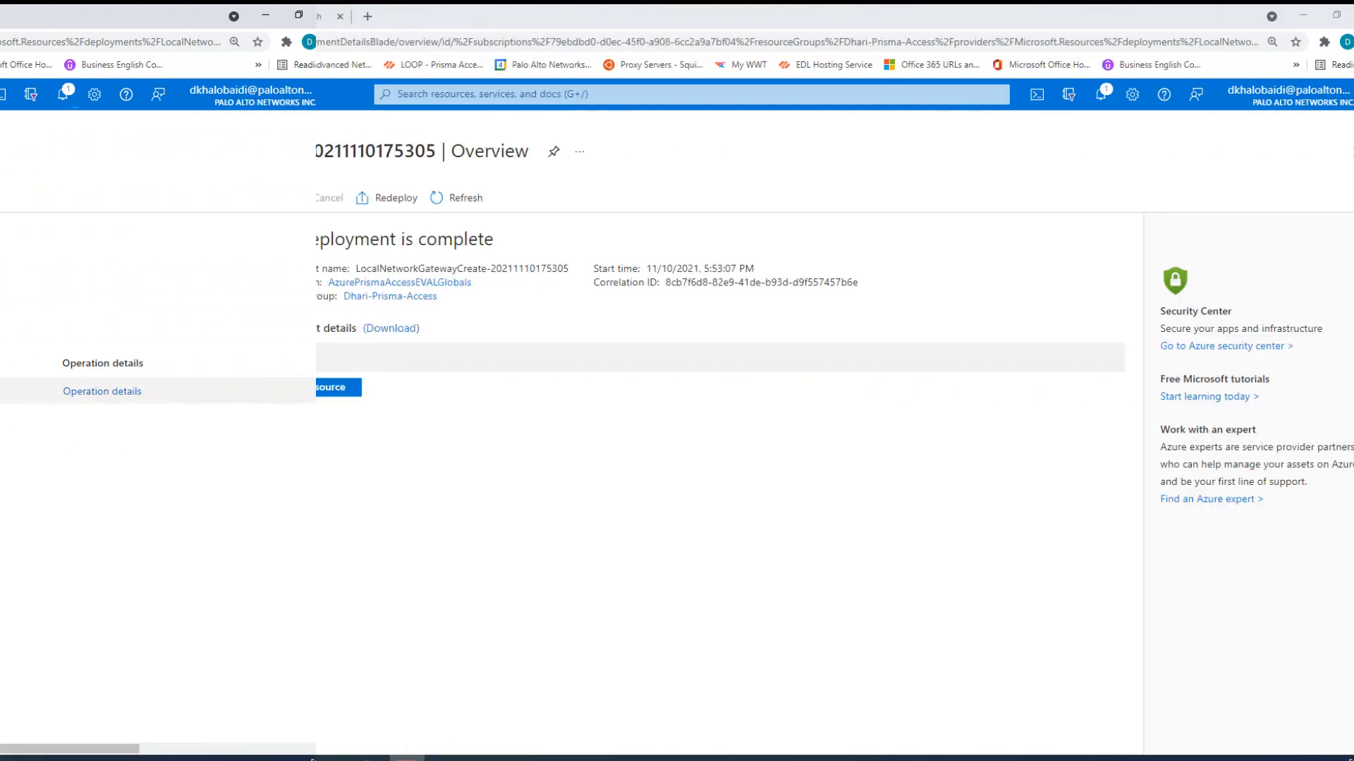
Go to the connections of the newly deployed local network gateway and start adding a connection.
left_click(307, 392)
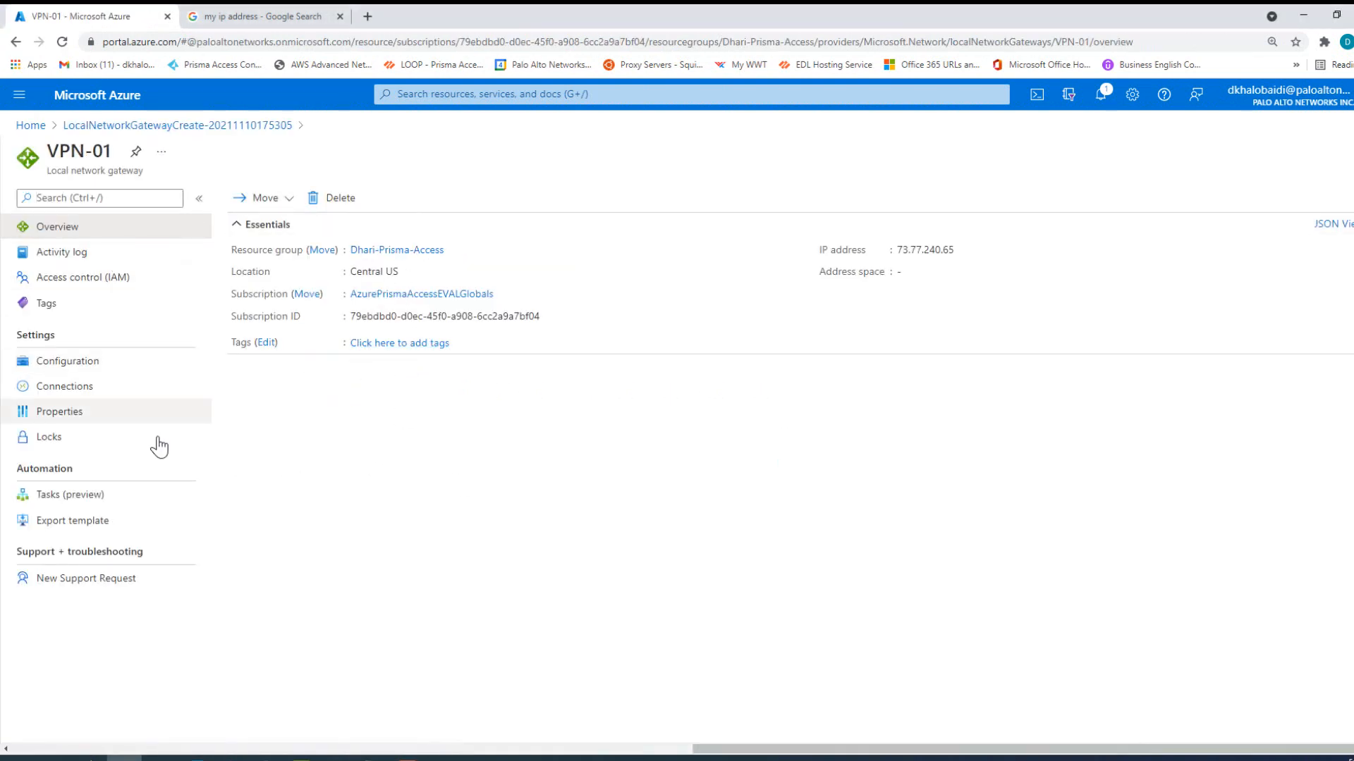
left_click(72, 399)
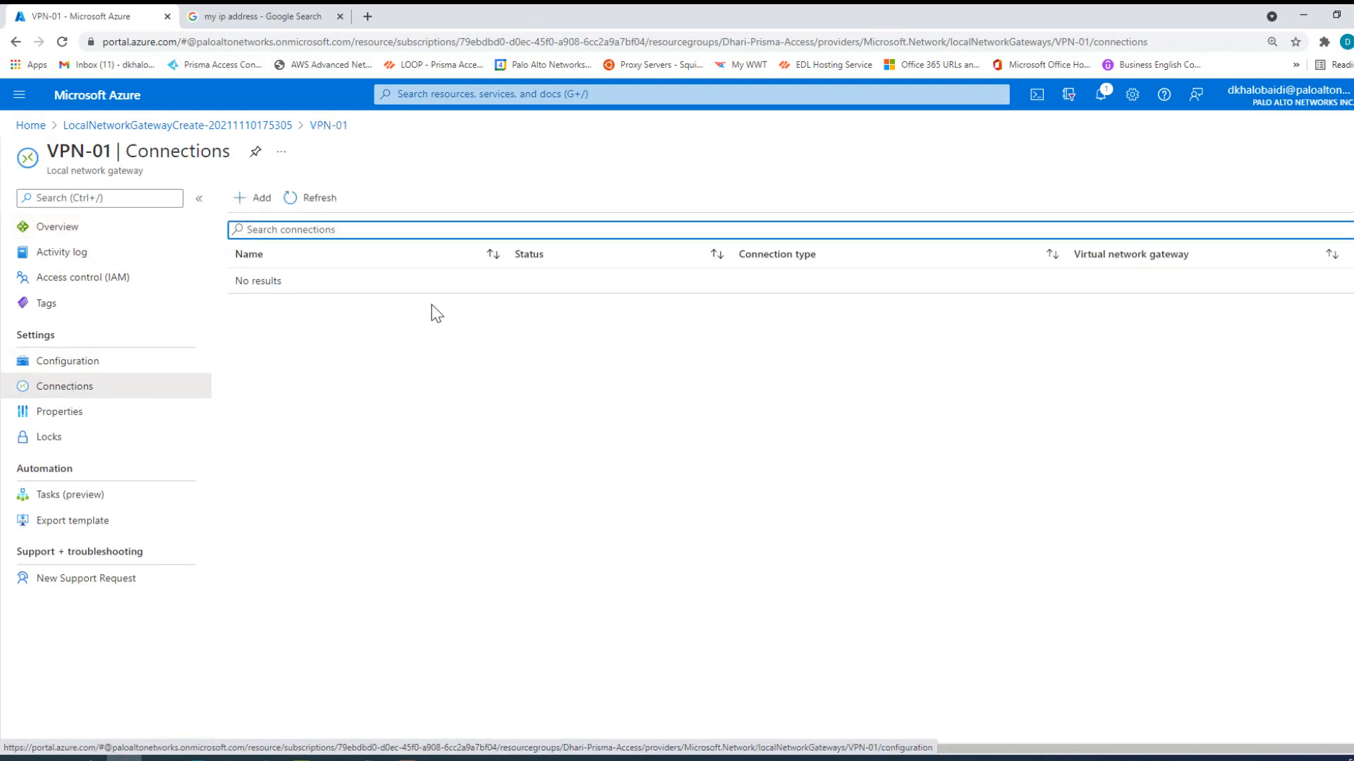
left_click(259, 199)
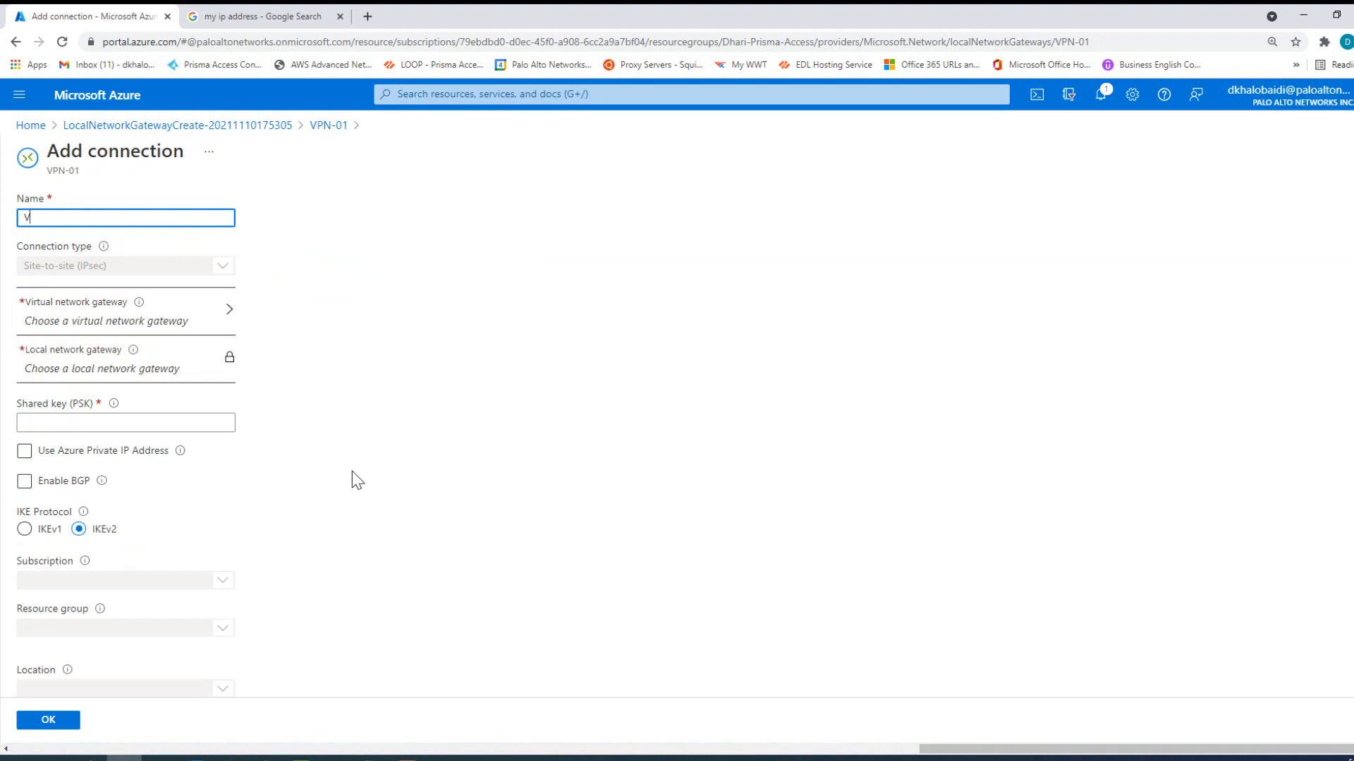
Name the connection VPN-01 and choose VPN-01 as its virtual network gateway.
type("VPN-01")
left_click(69, 264)
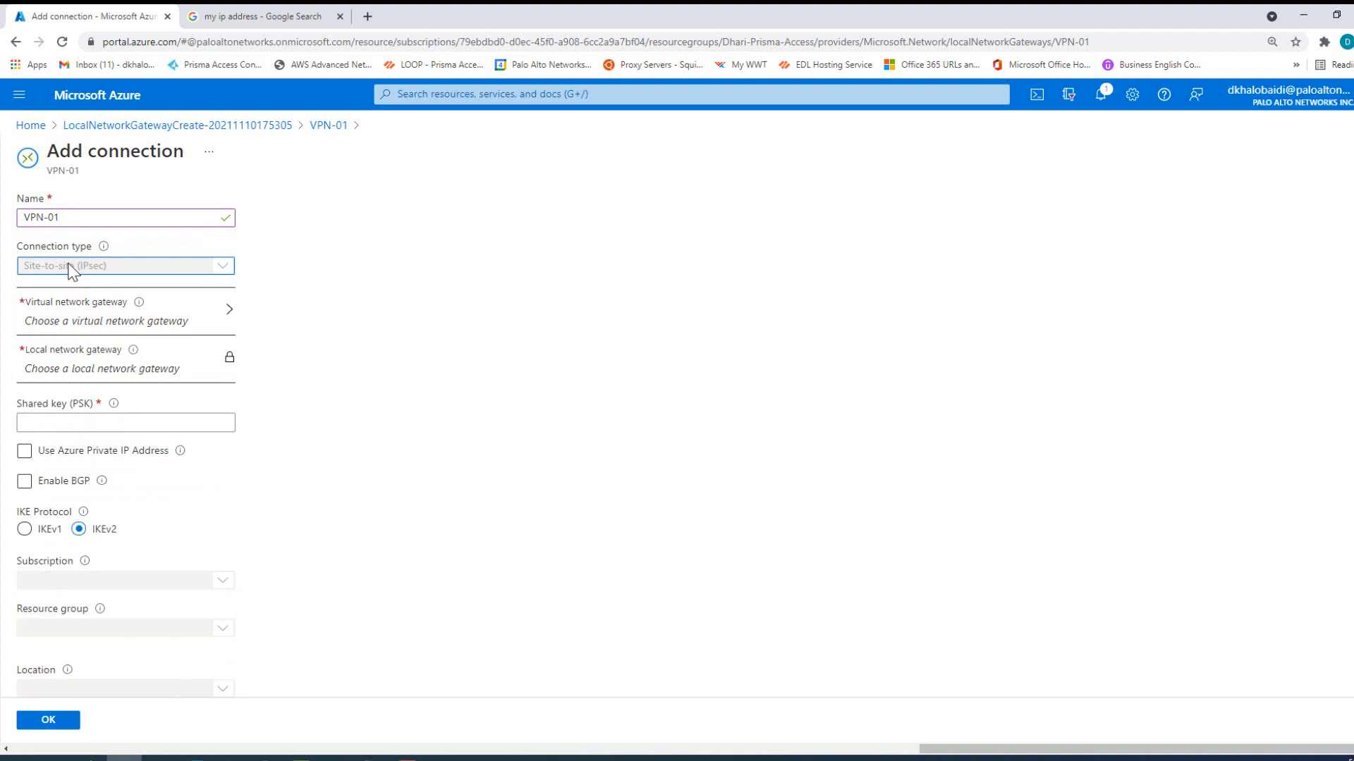
left_click(74, 312)
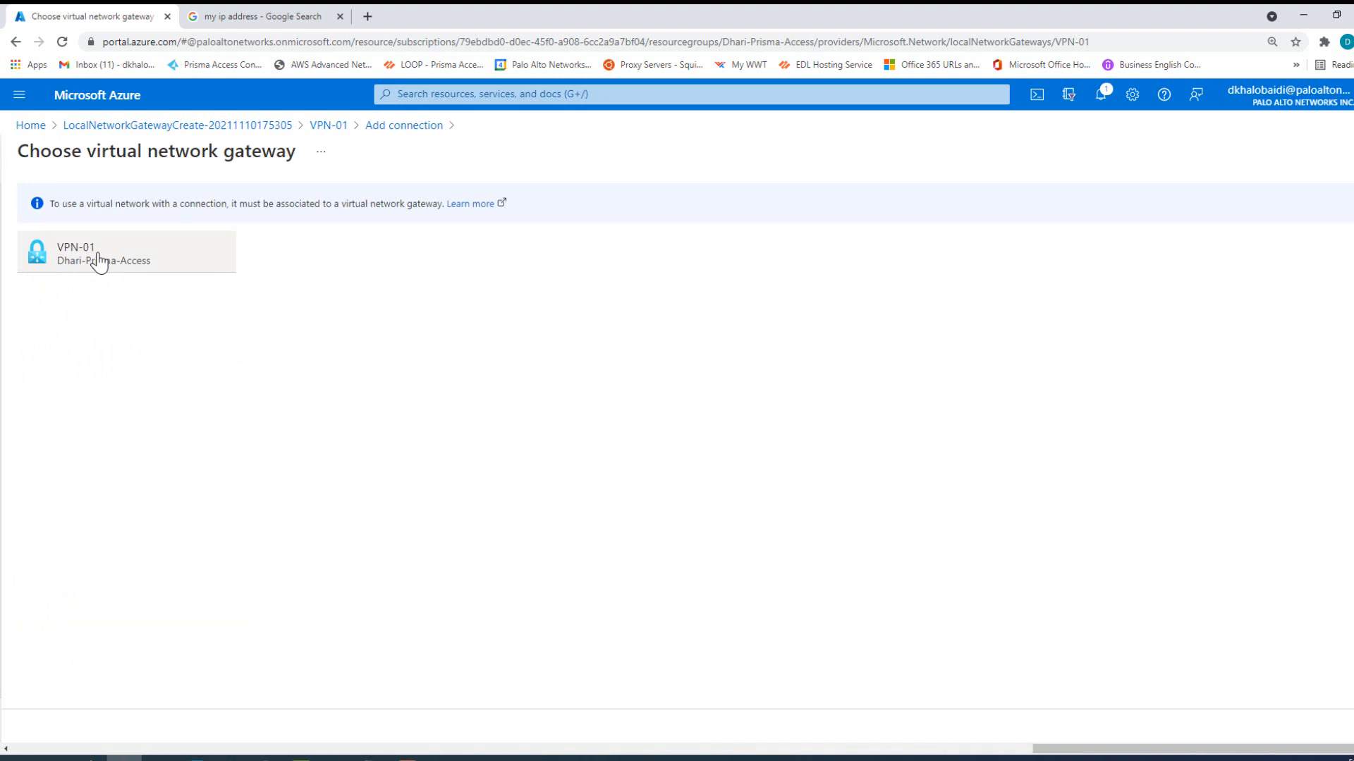
left_click(99, 263)
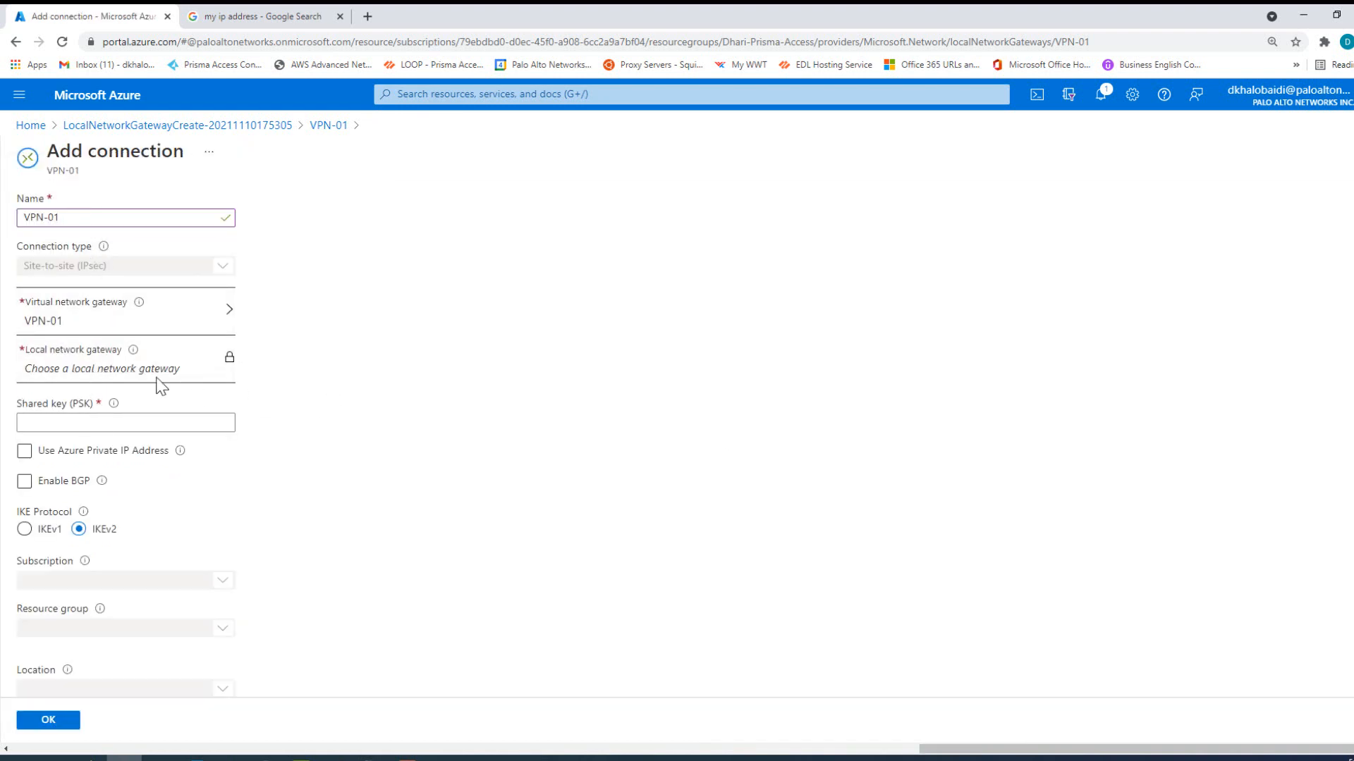
Enter the shared key (PSK) for the connection, keep IKEv2 as the protocol, and create the connection.
left_click(20, 418)
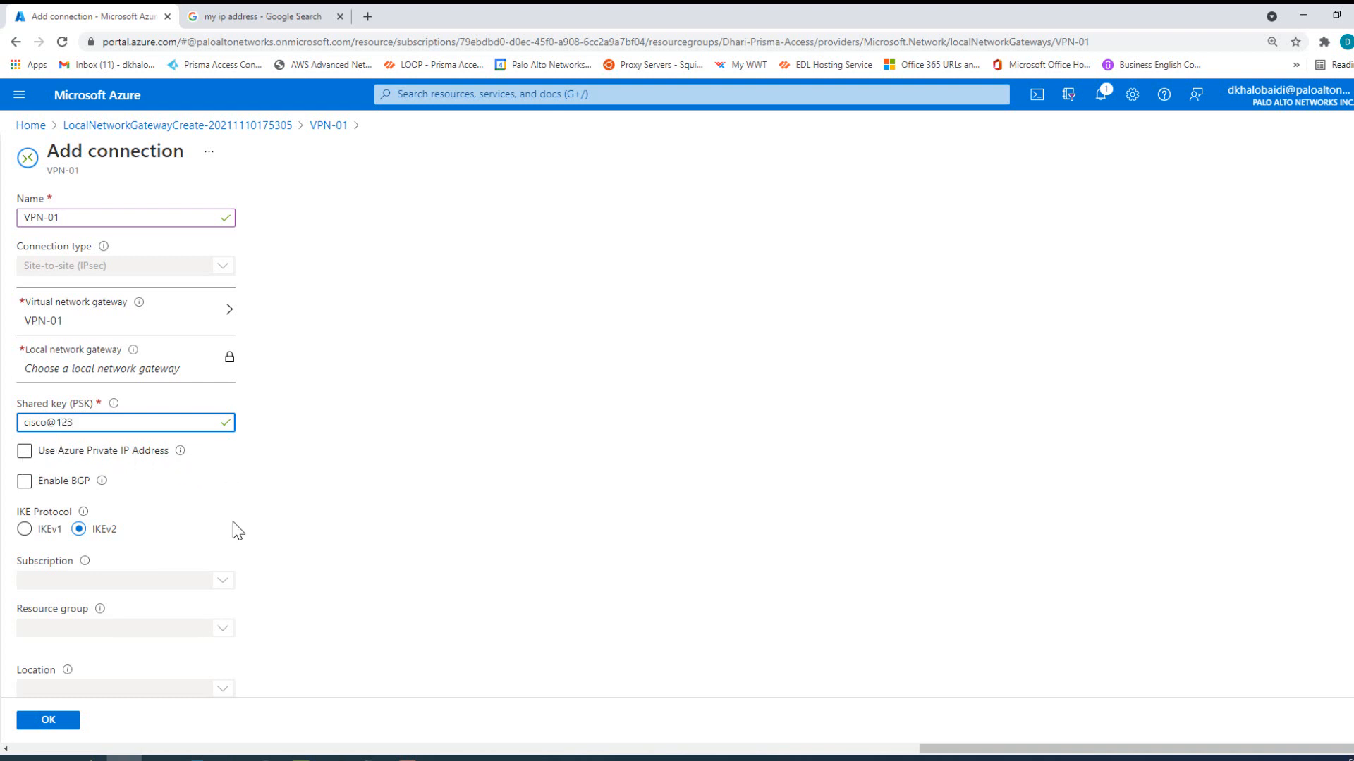
scroll(237, 530, "down", 1)
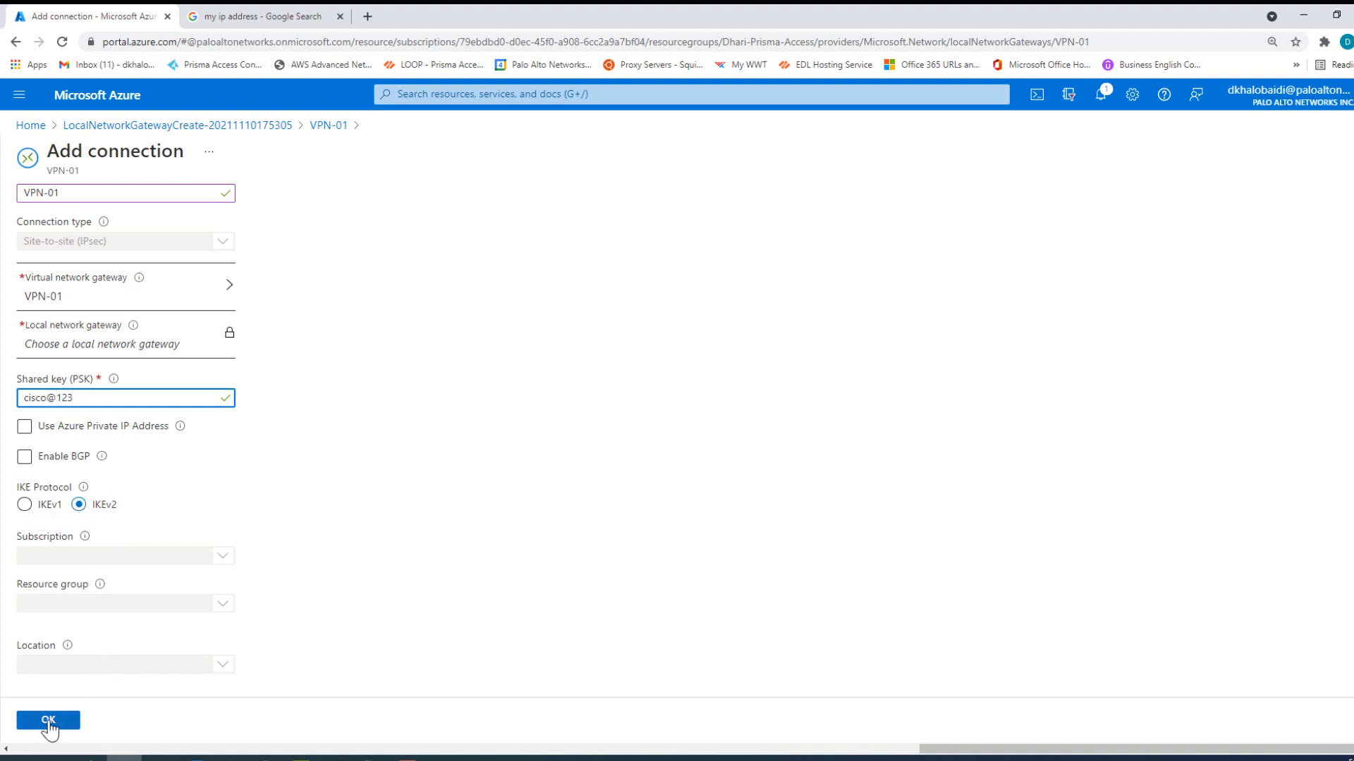
left_click(48, 722)
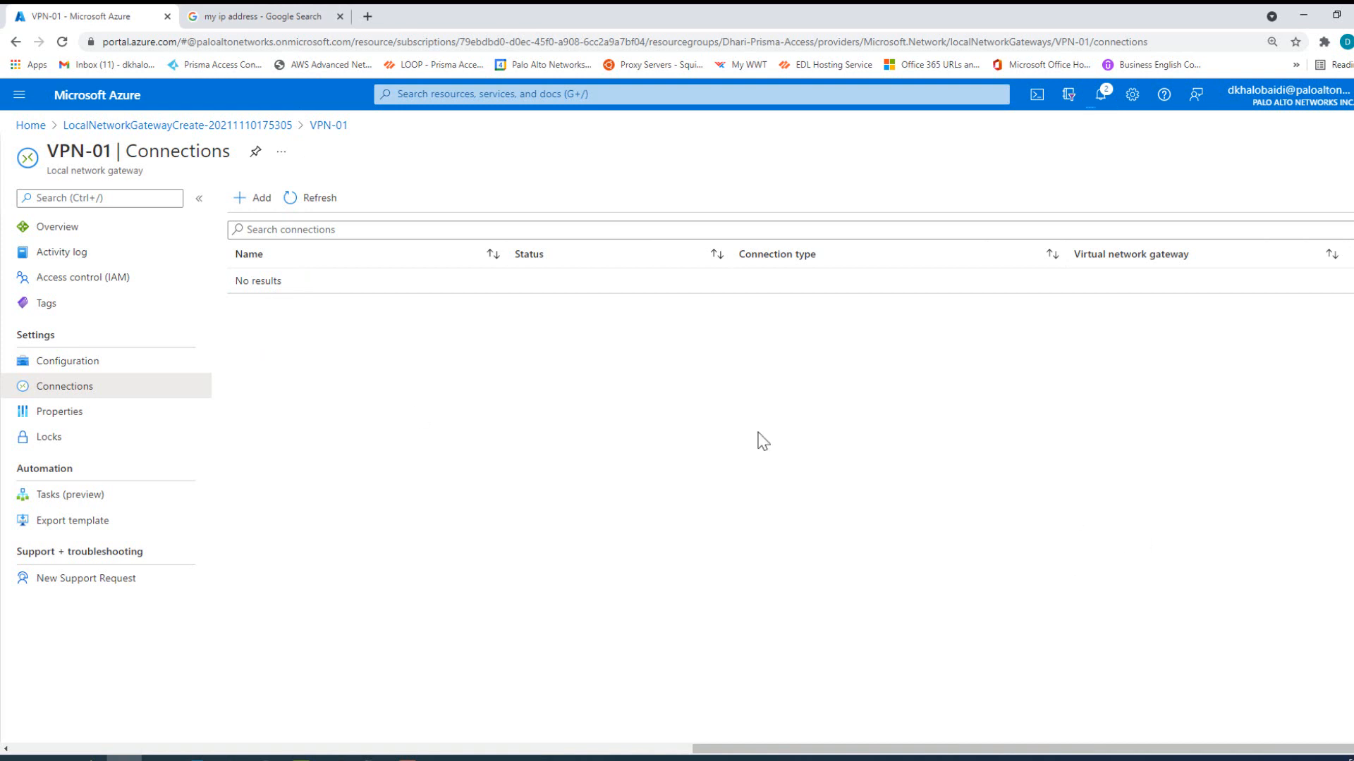
Refresh the local network gateway's connection list to check the status of the VPN-01 connection.
left_click(323, 200)
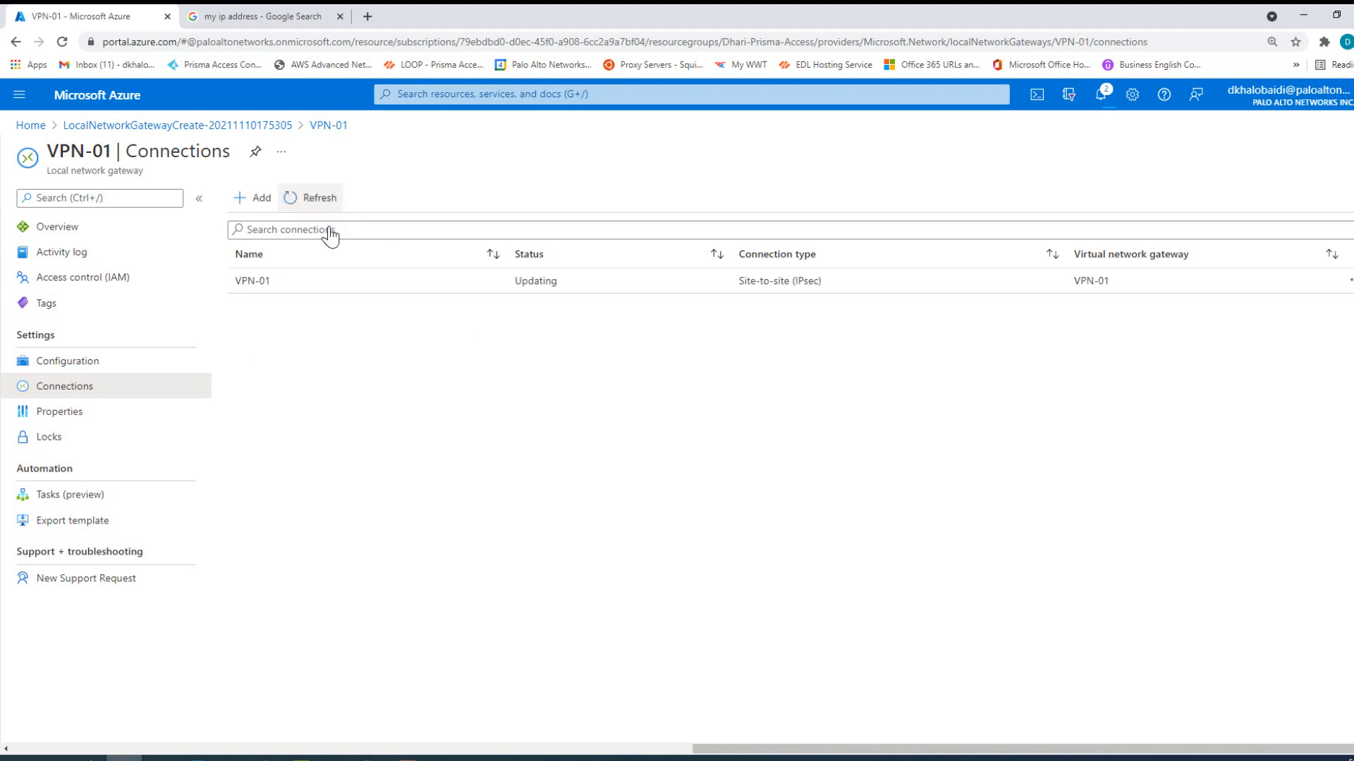
left_click(321, 203)
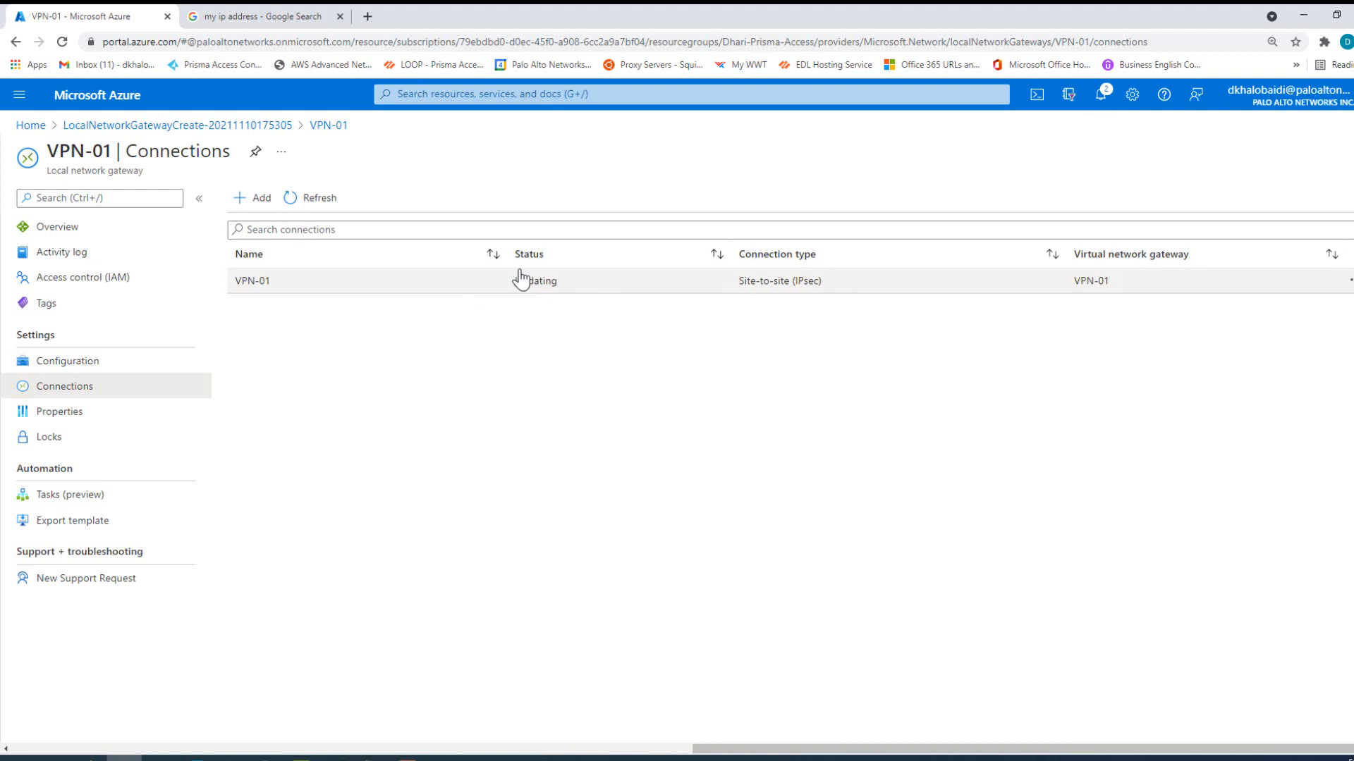
left_click(322, 202)
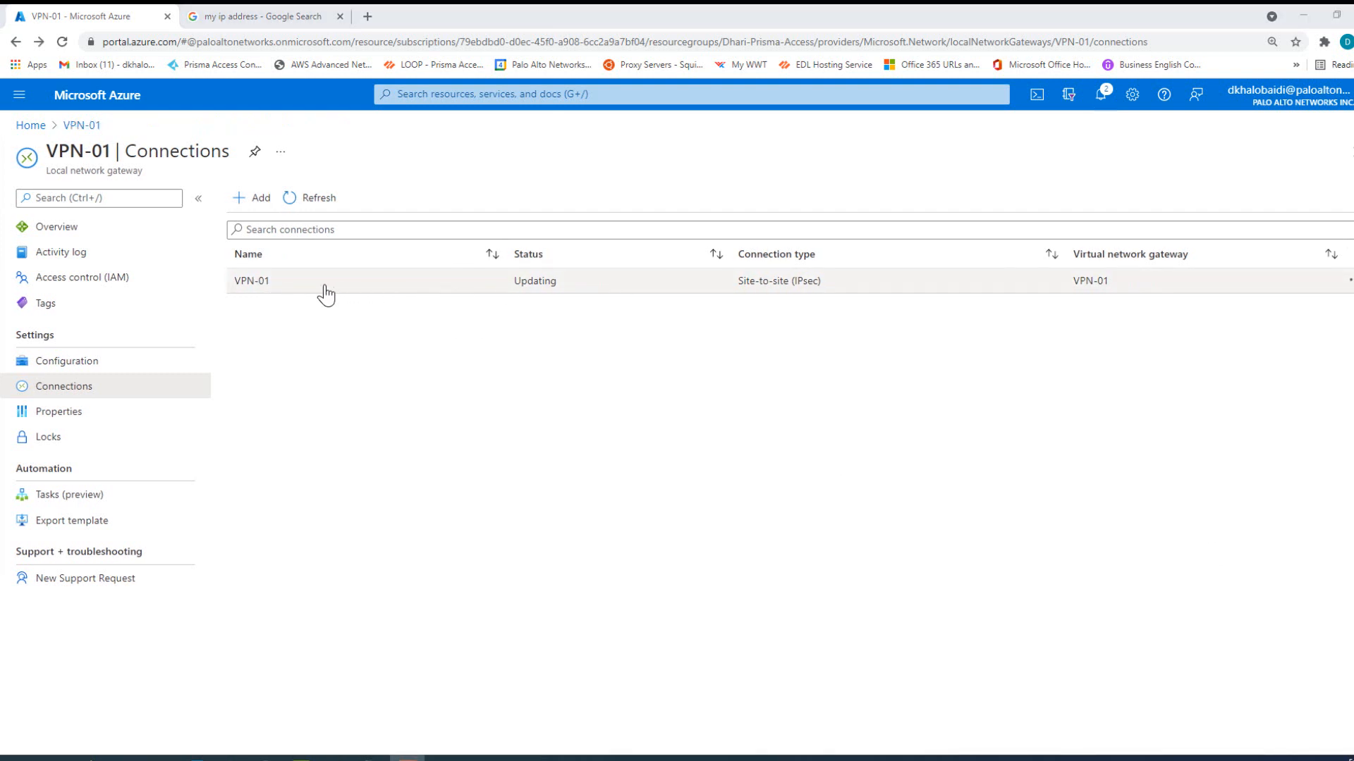
Open the VPN-01 connection and examine its shared key and configuration settings, including the custom IPsec / IKE policy options.
left_click(272, 288)
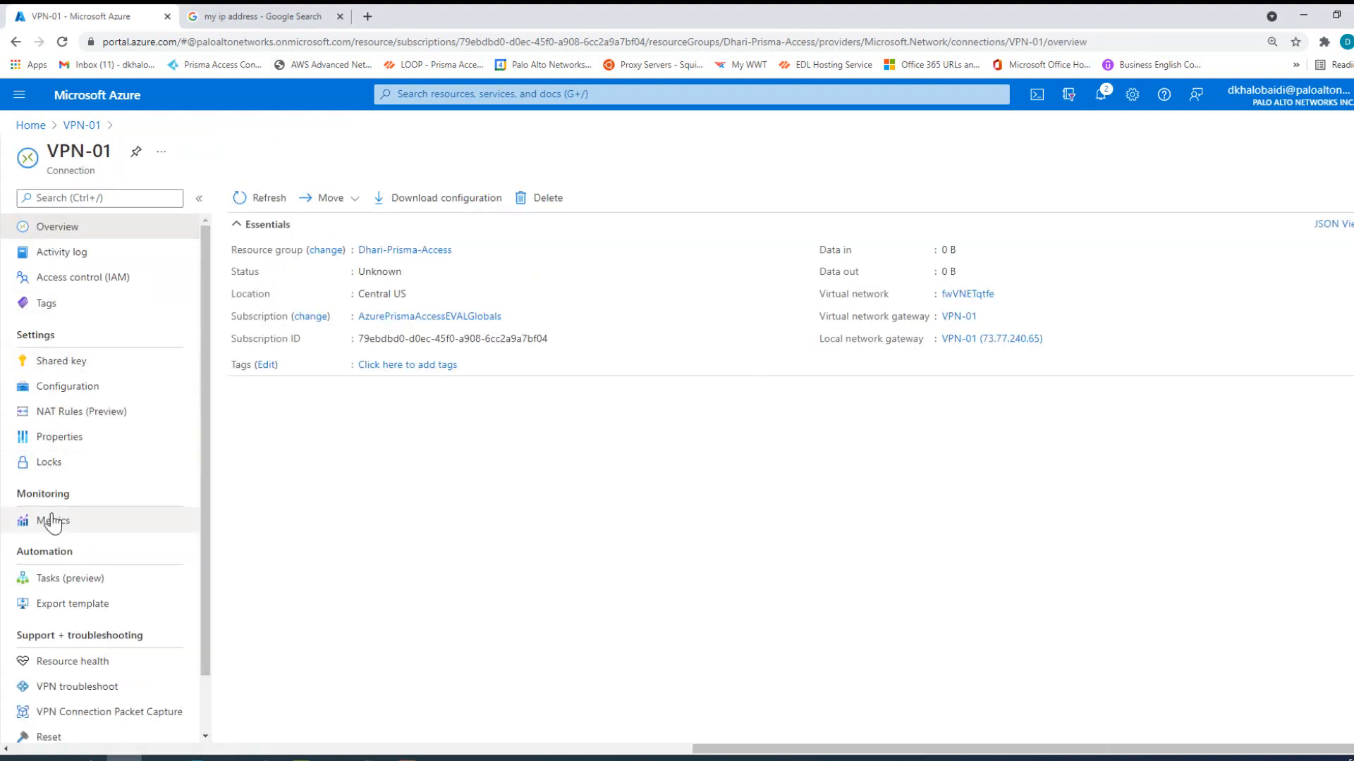
left_click(68, 365)
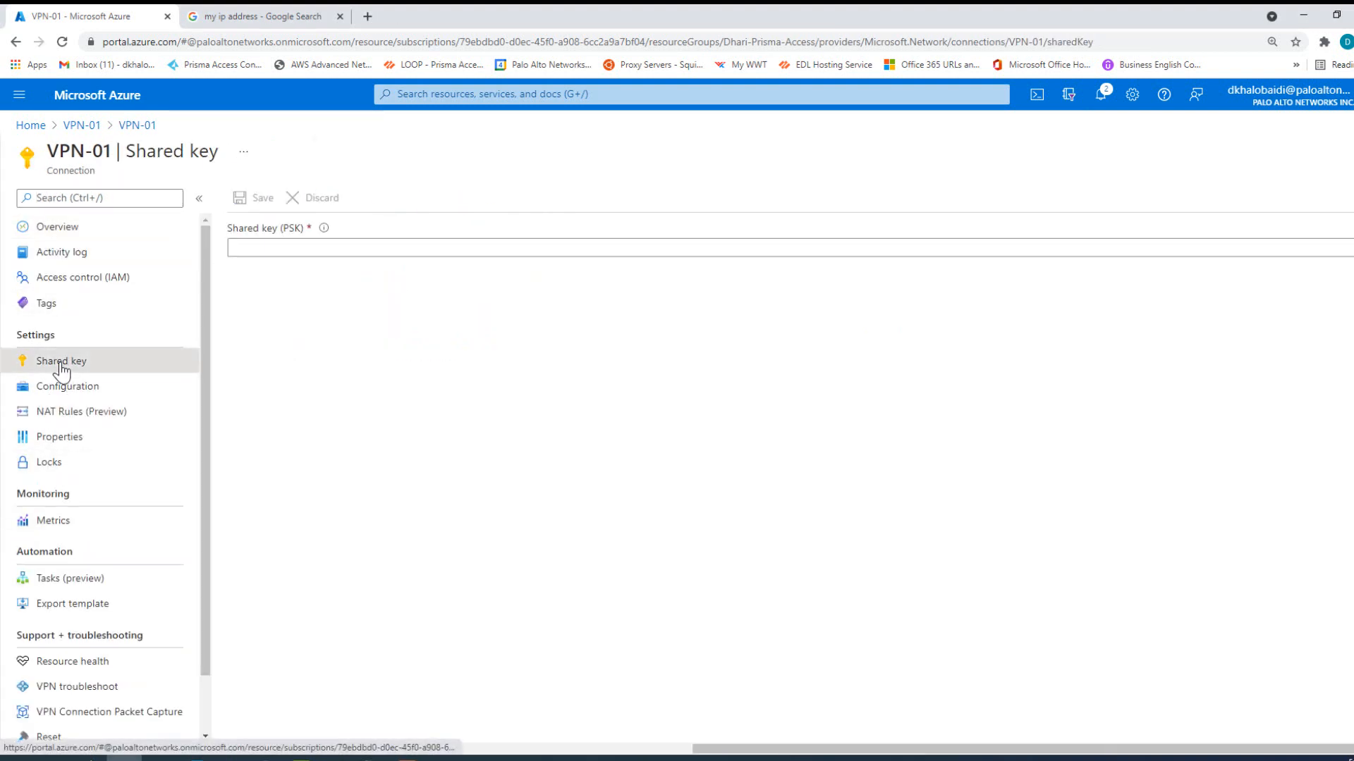
left_click(66, 389)
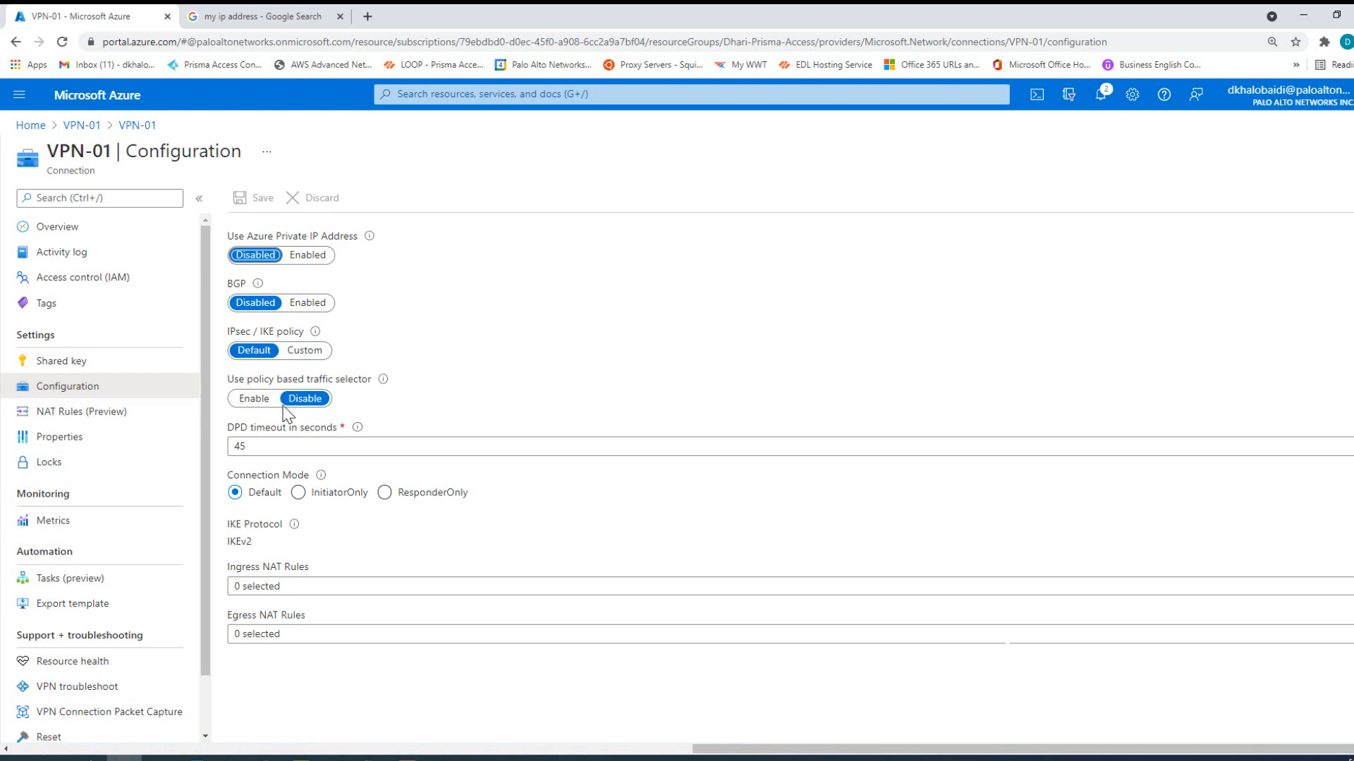
left_click(303, 352)
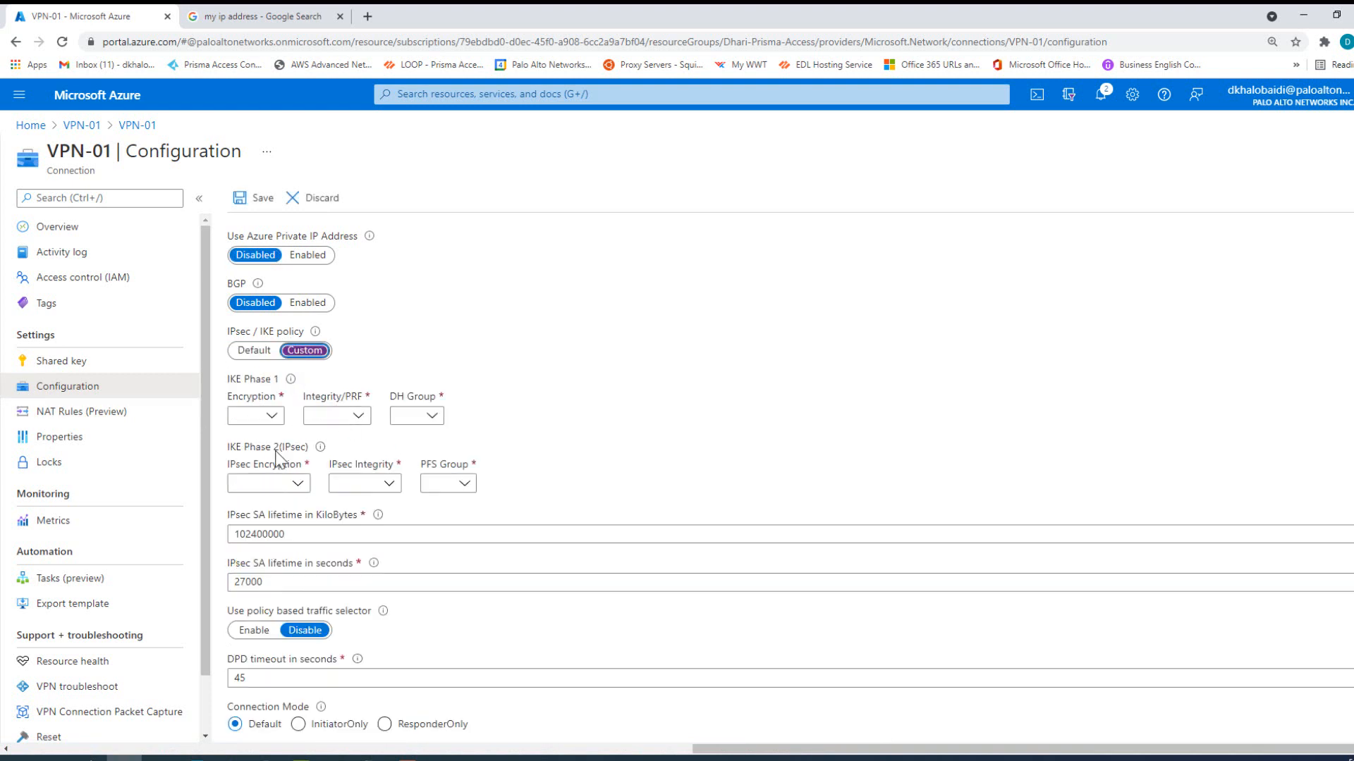
left_click(258, 351)
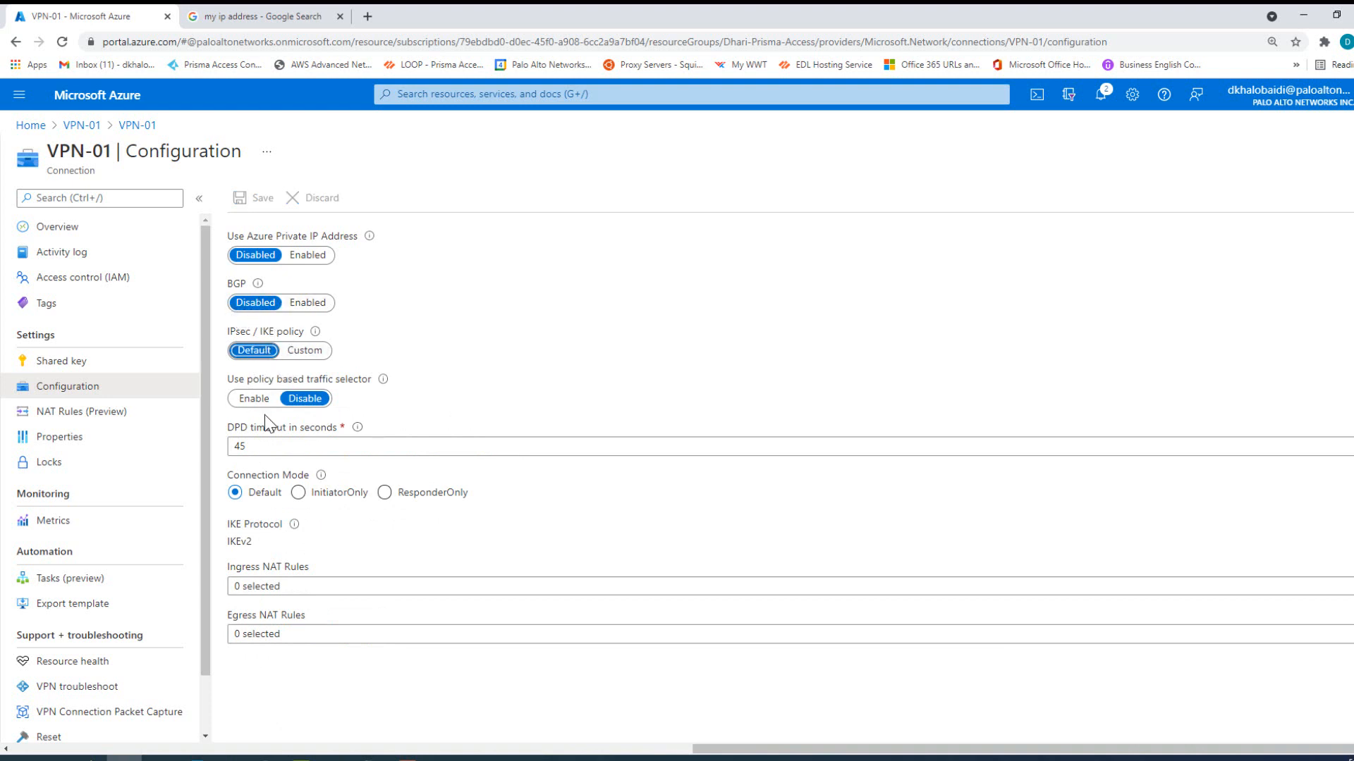
Check the VPN-01 connection's status and its data in and data out figures in the overview.
left_click(59, 236)
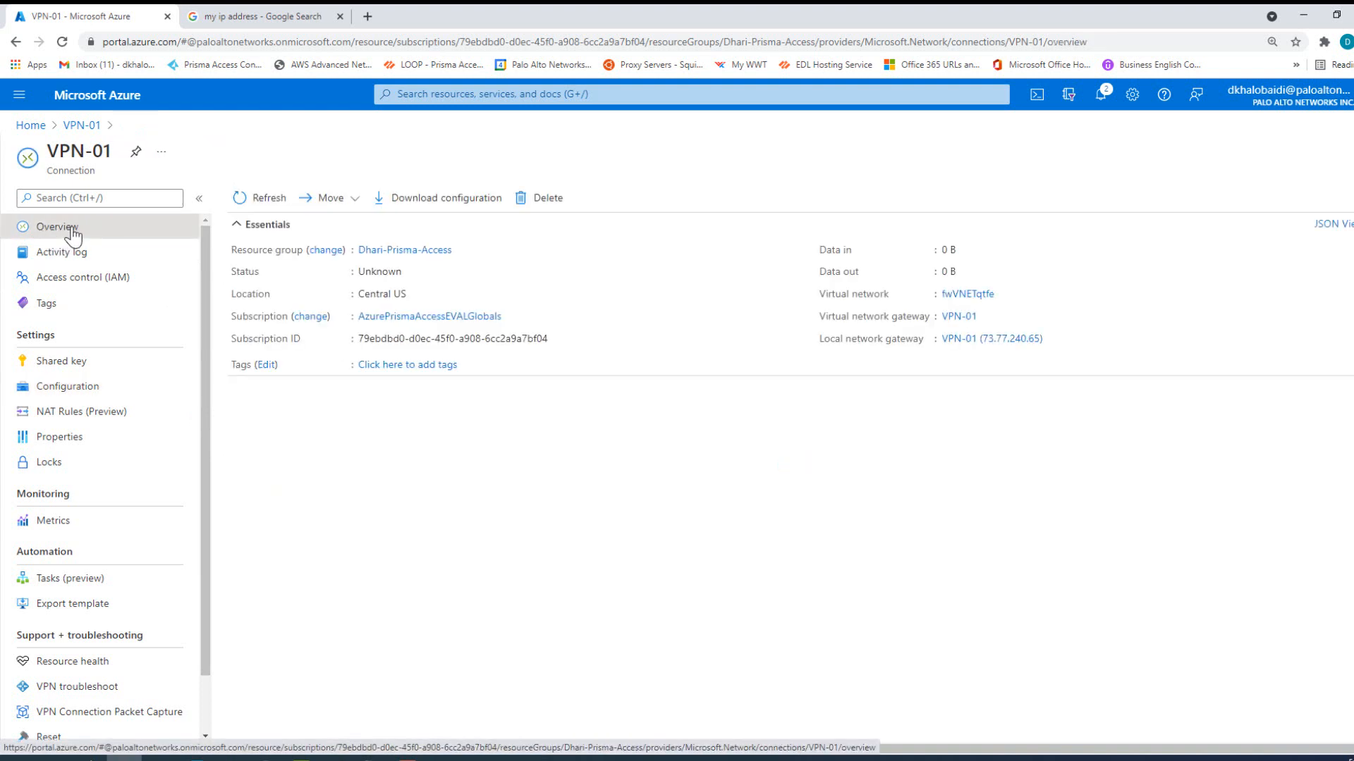
double_click(379, 271)
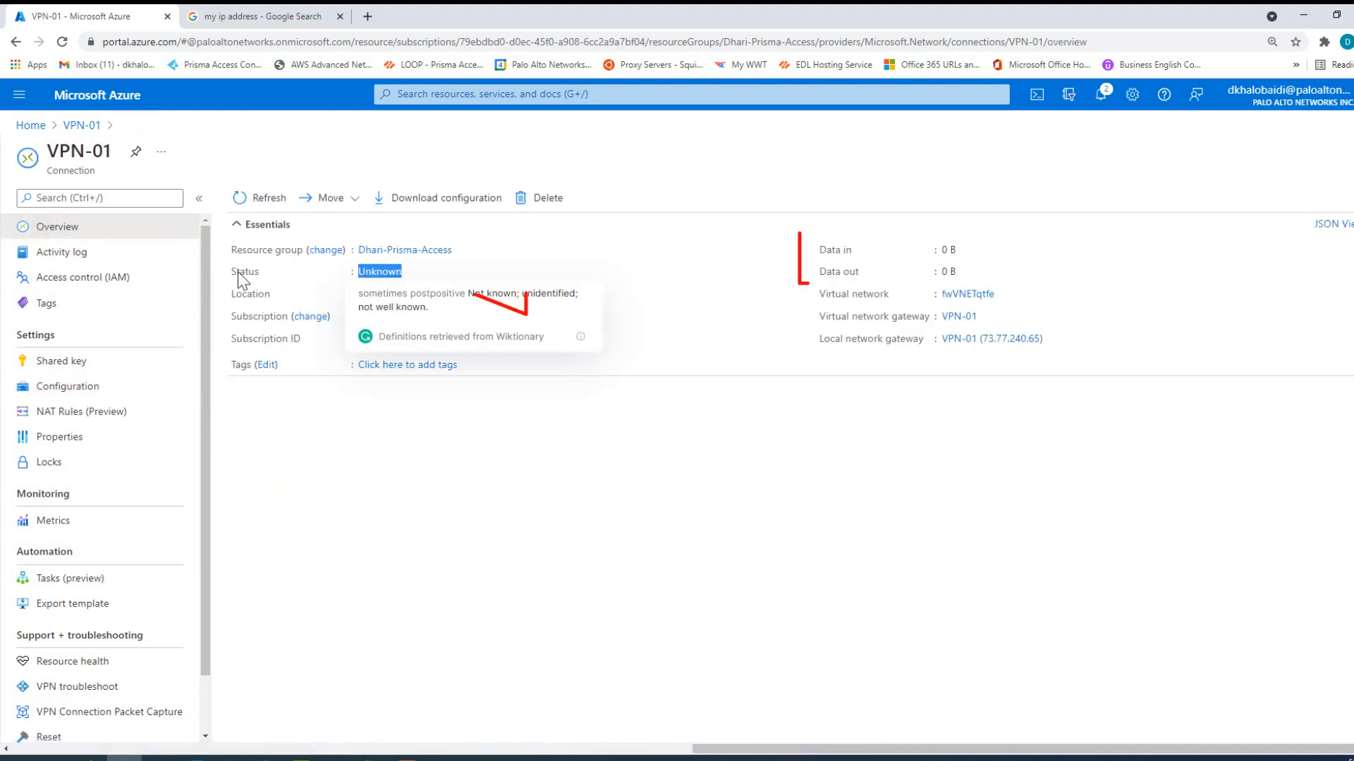
left_click(310, 285)
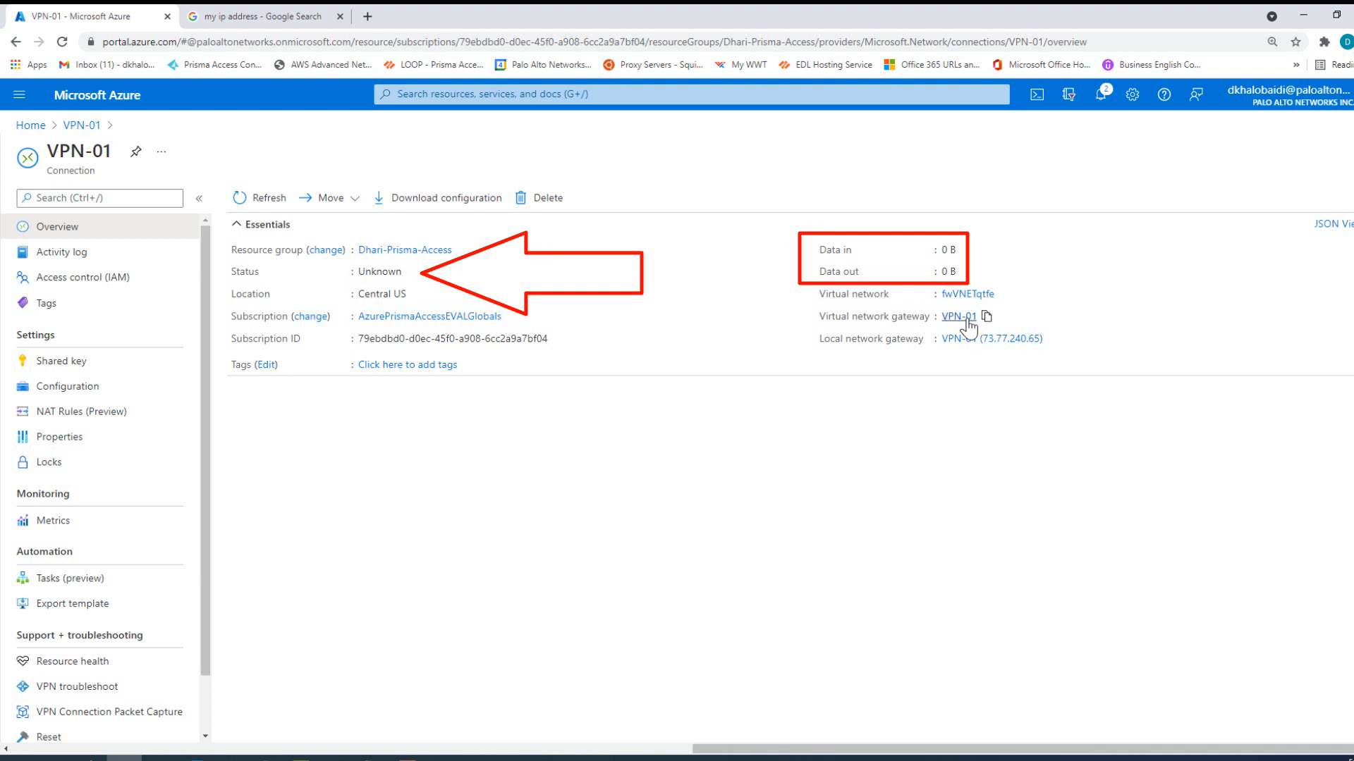
double_click(949, 272)
left_click_drag(820, 252, 947, 295)
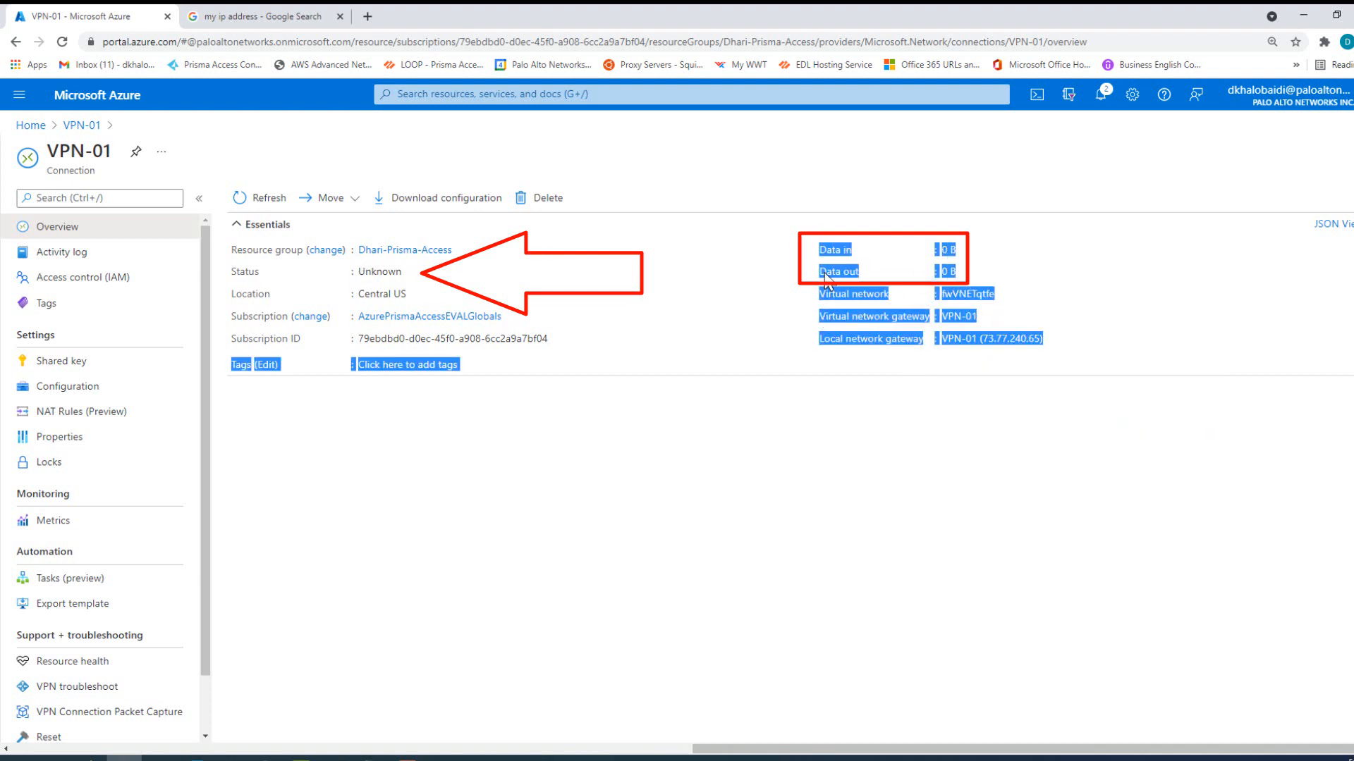
left_click(827, 278)
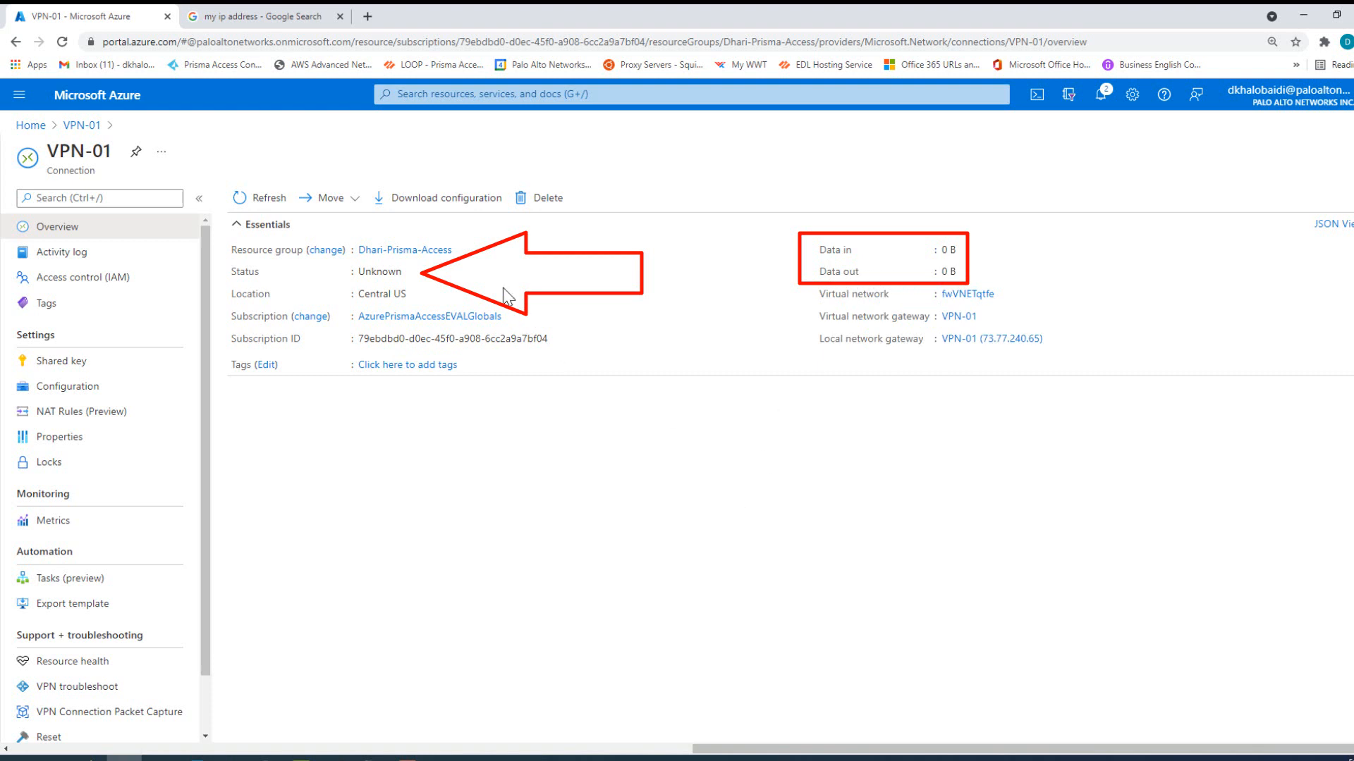
Download the VPN device configuration for vendor Cisco, family IOS (ISR, ASR) and firmware 15.x (IKEv2), and open the downloaded text file.
left_click(436, 205)
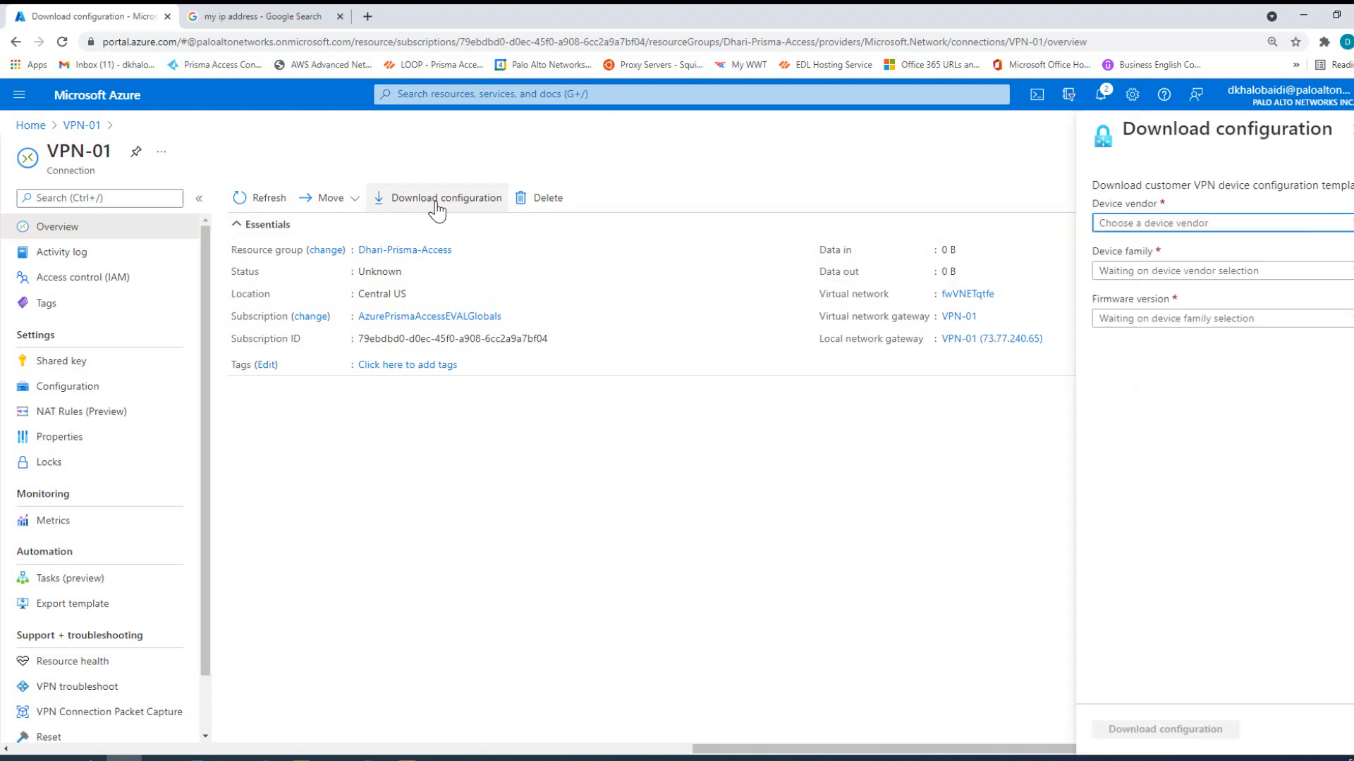
left_click(1185, 227)
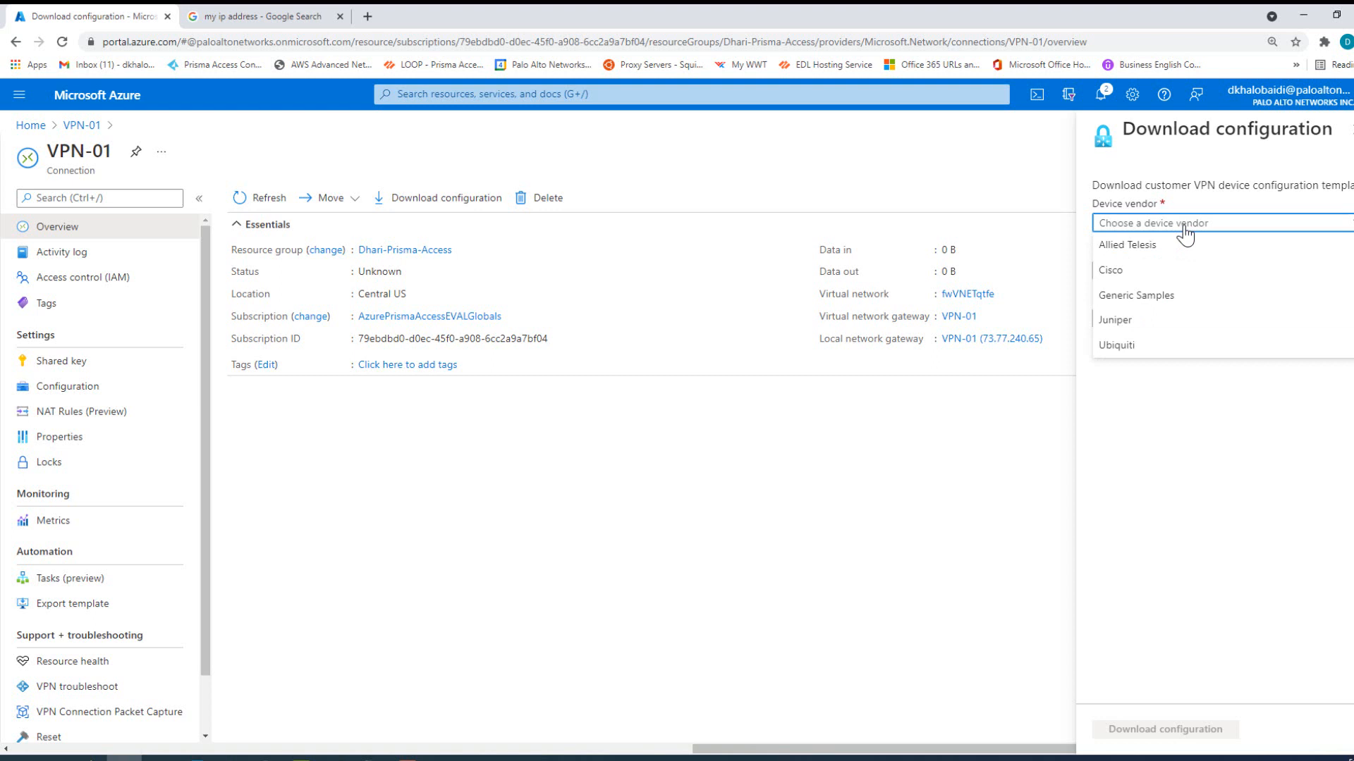
left_click(1159, 271)
left_click(1120, 275)
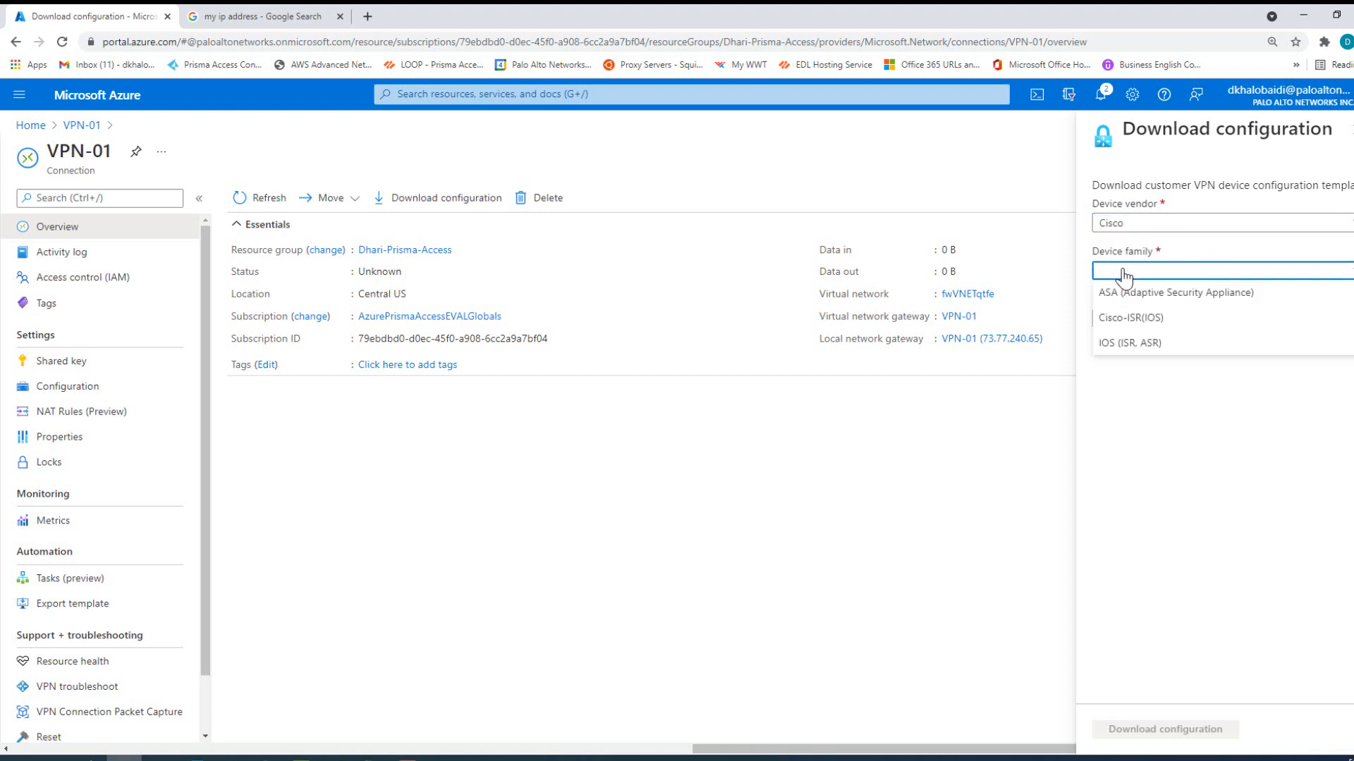
left_click(1155, 350)
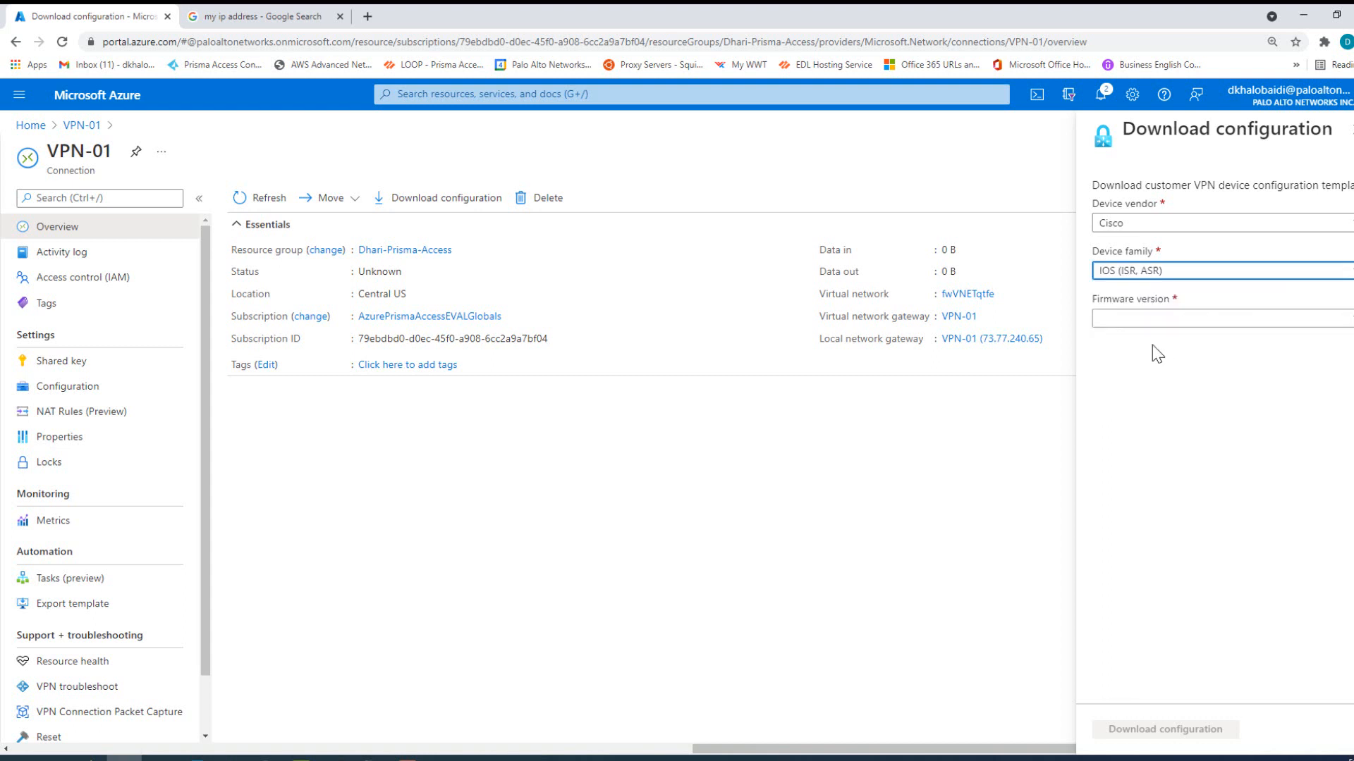
left_click(1148, 320)
left_click(1117, 344)
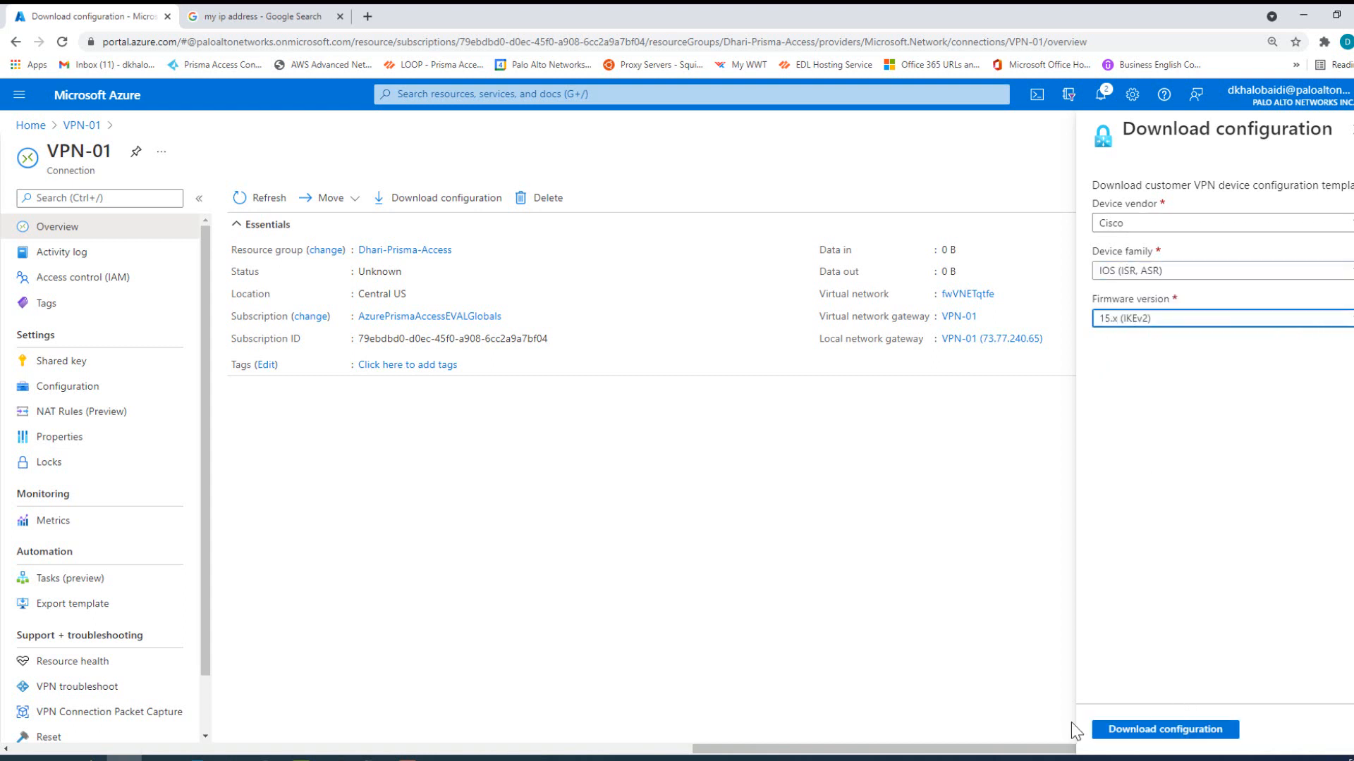
left_click(1156, 734)
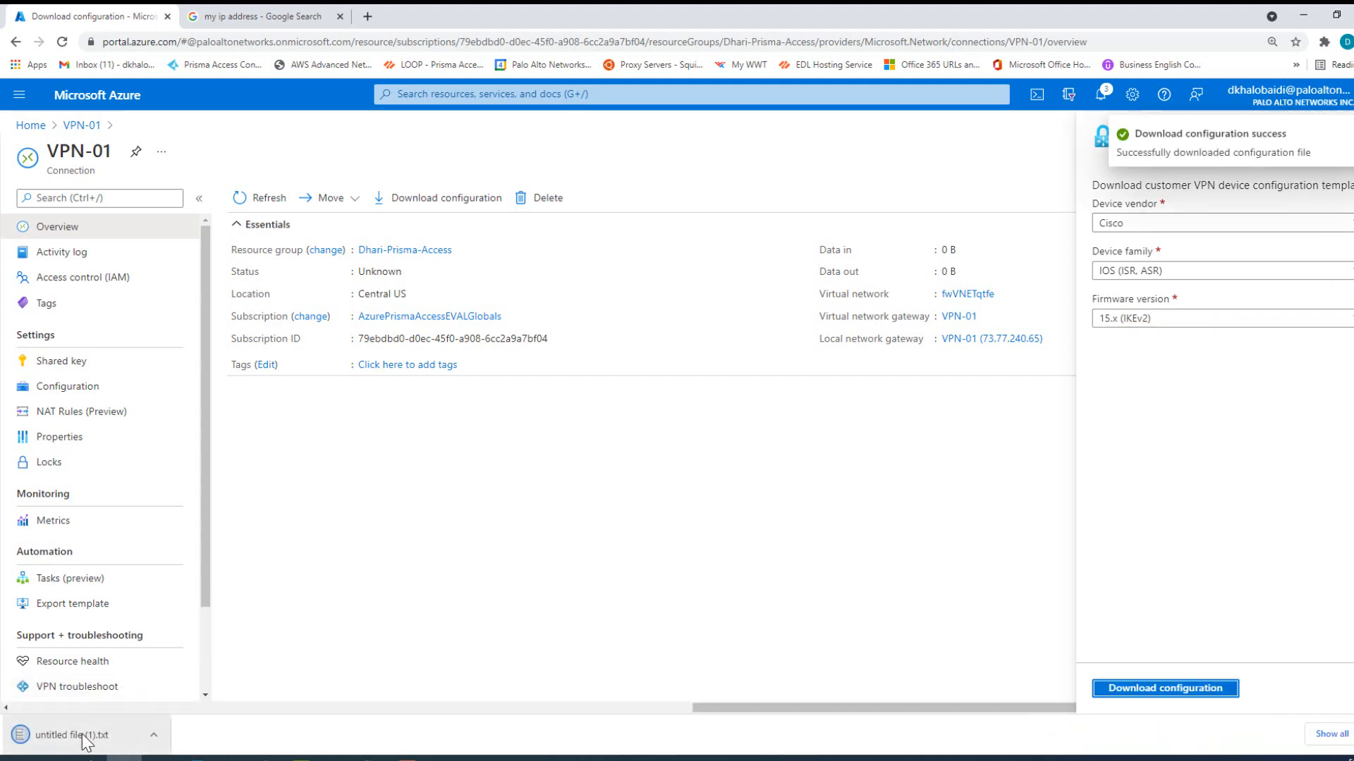
left_click(84, 738)
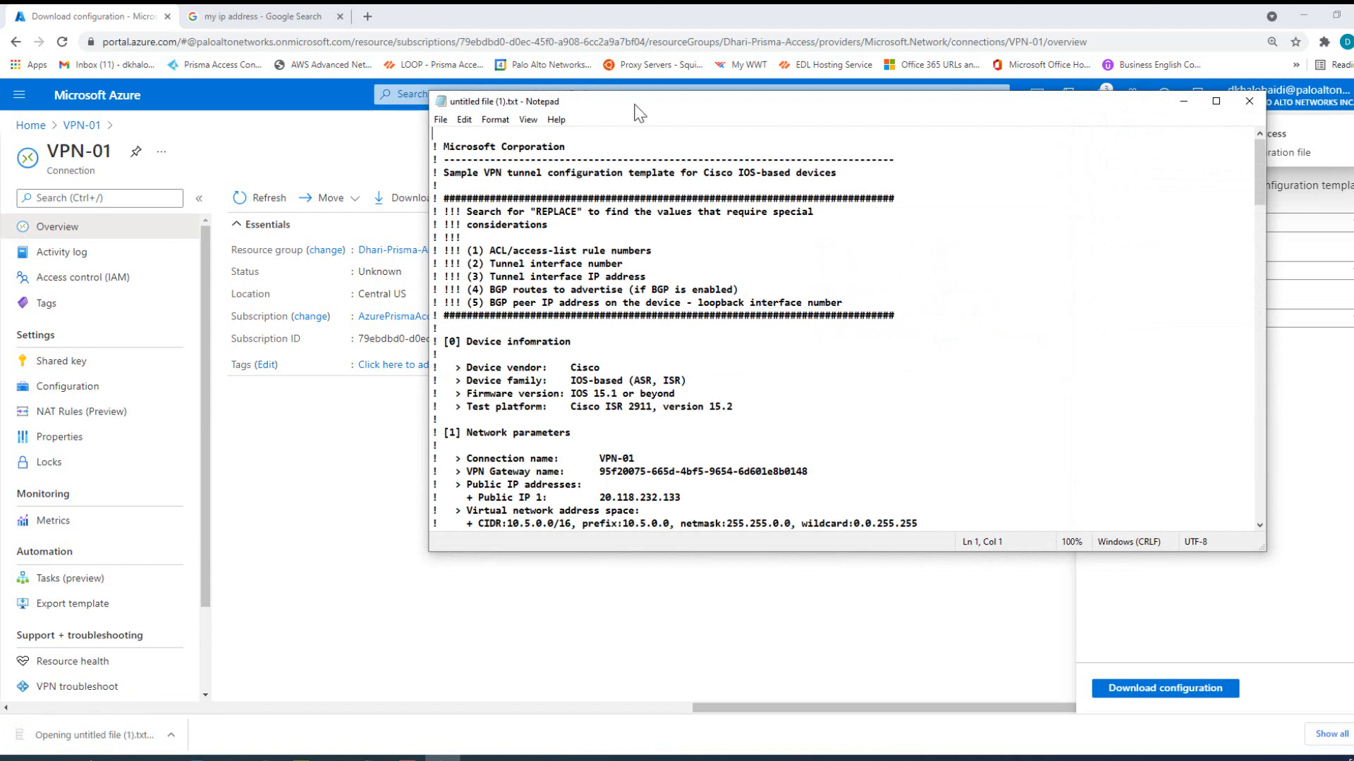
Skim the downloaded Cisco configuration template, from the device information through the network, IPsec and BGP parameters.
left_click_drag(633, 102, 506, 75)
scroll(532, 319, "down", 3)
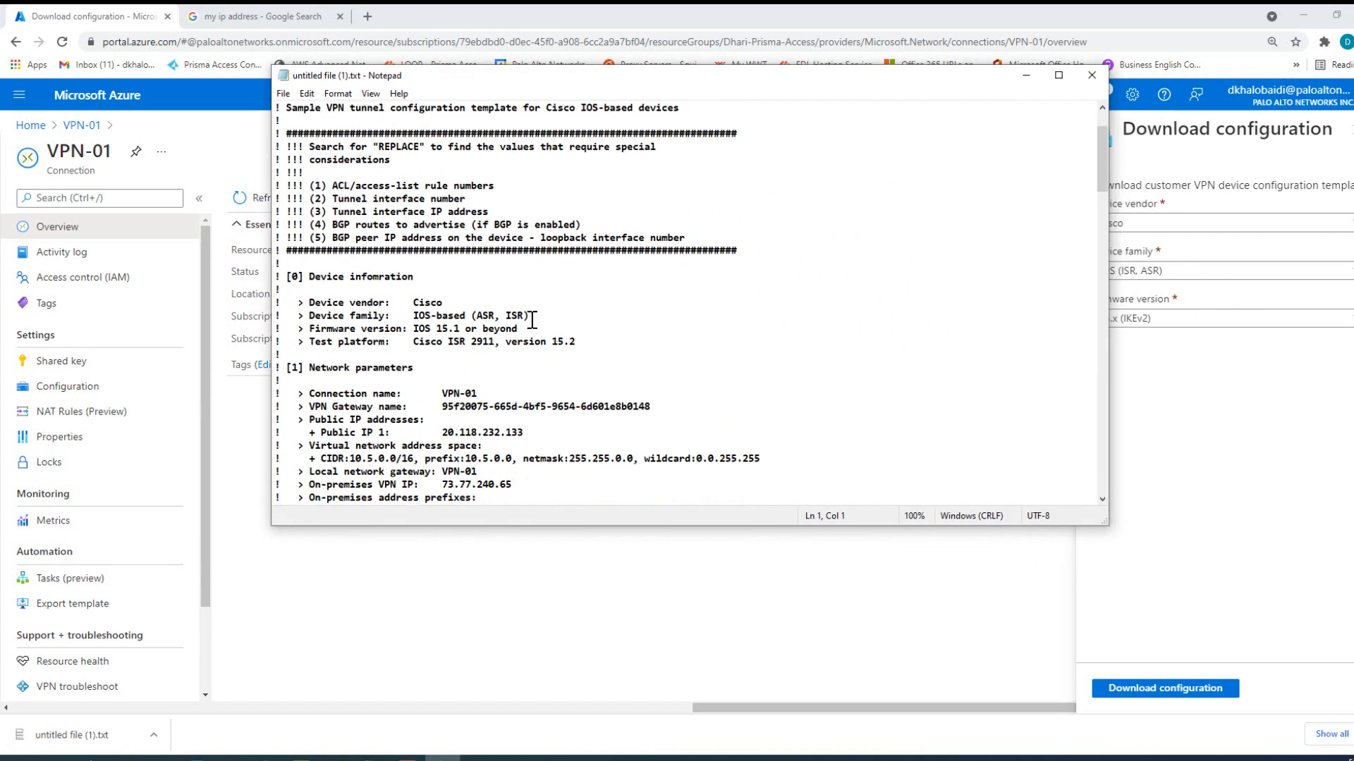
scroll(533, 319, "down", 11)
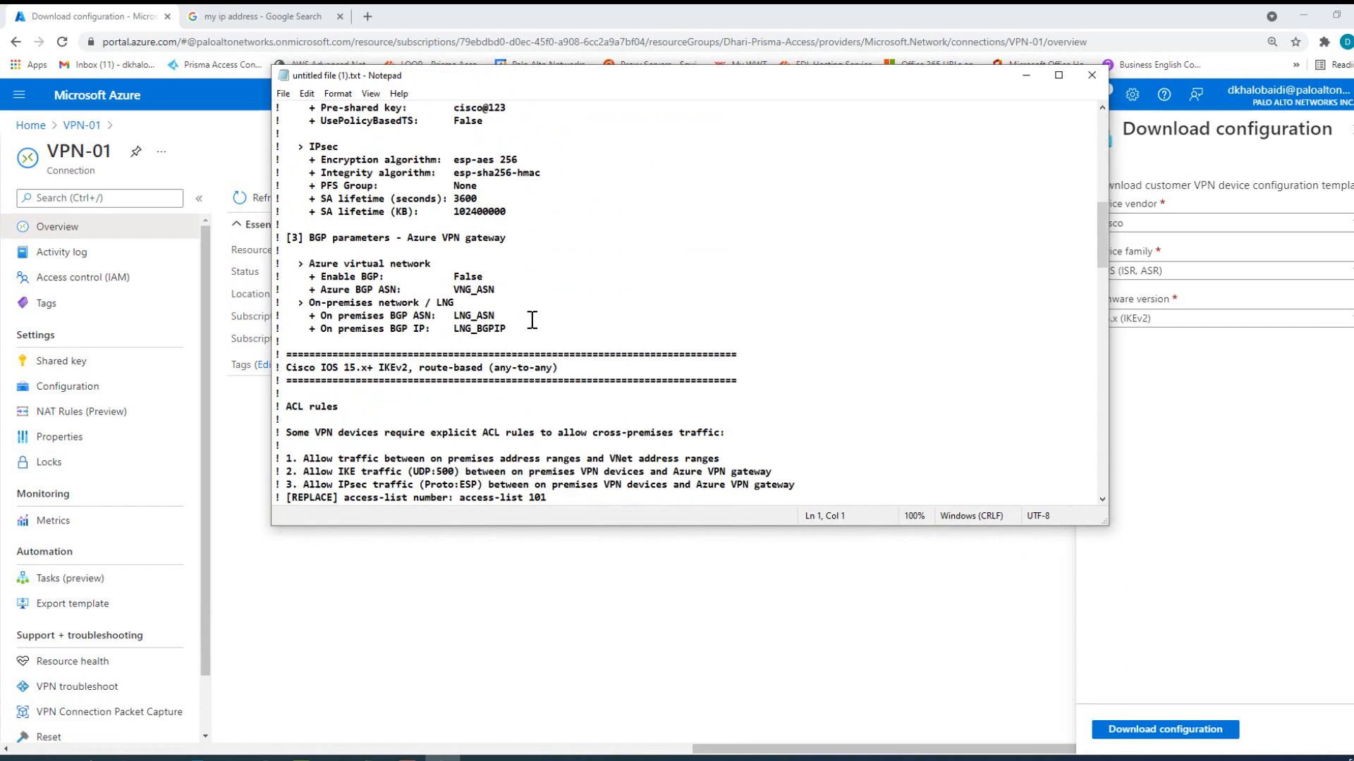
scroll(535, 319, "up", 7)
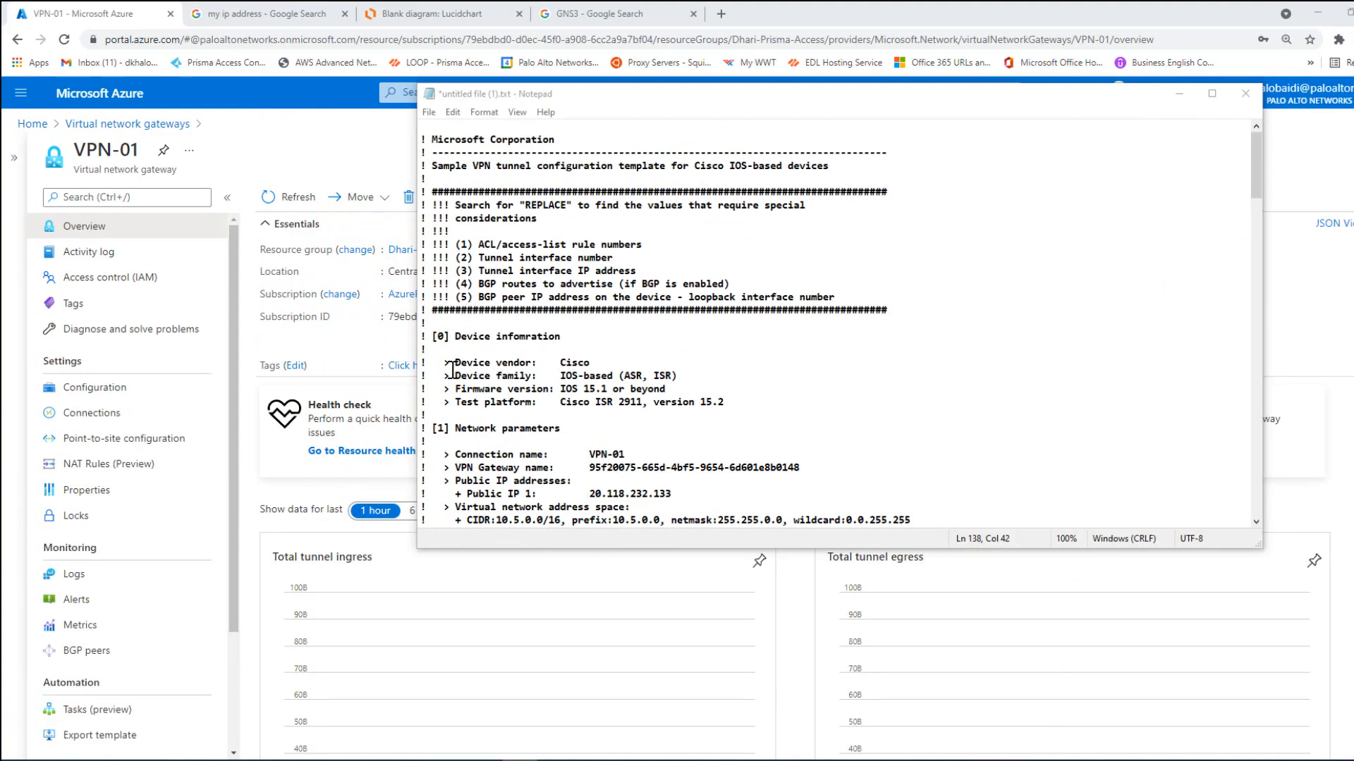
Widen the configuration file's window and highlight the keyword REPLACE in the header notes.
left_click_drag(418, 363, 154, 360)
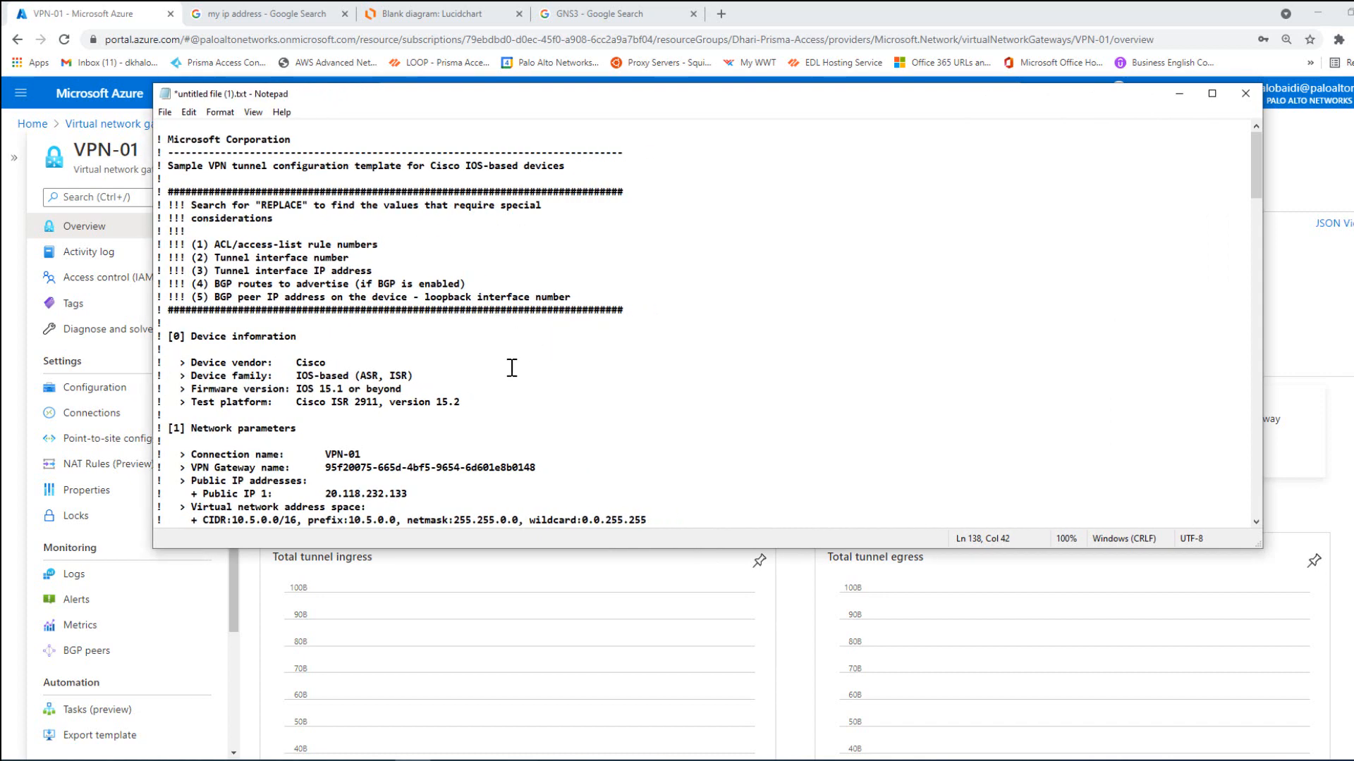
scroll(468, 393, "down", 1)
scroll(468, 393, "up", 1)
left_click_drag(263, 205, 301, 207)
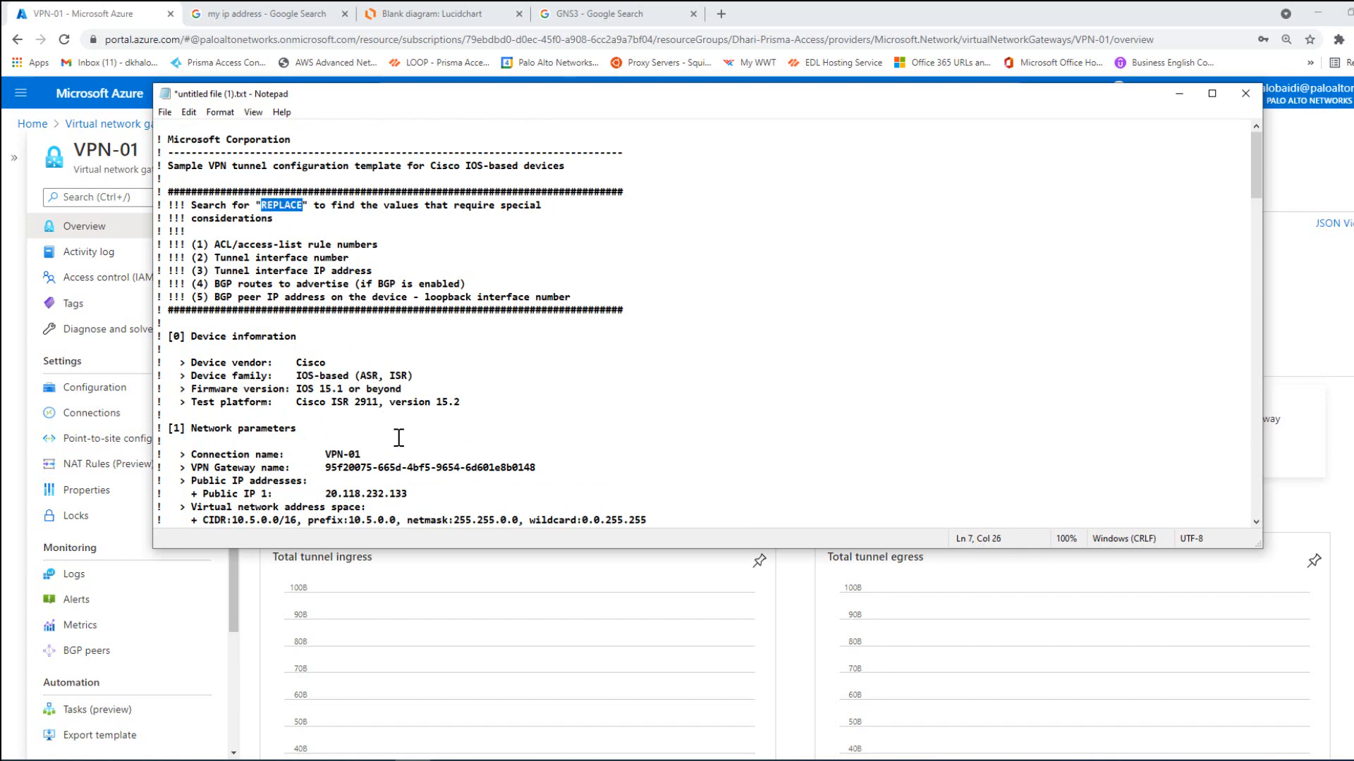
Highlight the IKE Phase 1 configuration, and the IPsec Phase 2 configuration together with the tunnel interface section.
scroll(404, 437, "down", 15)
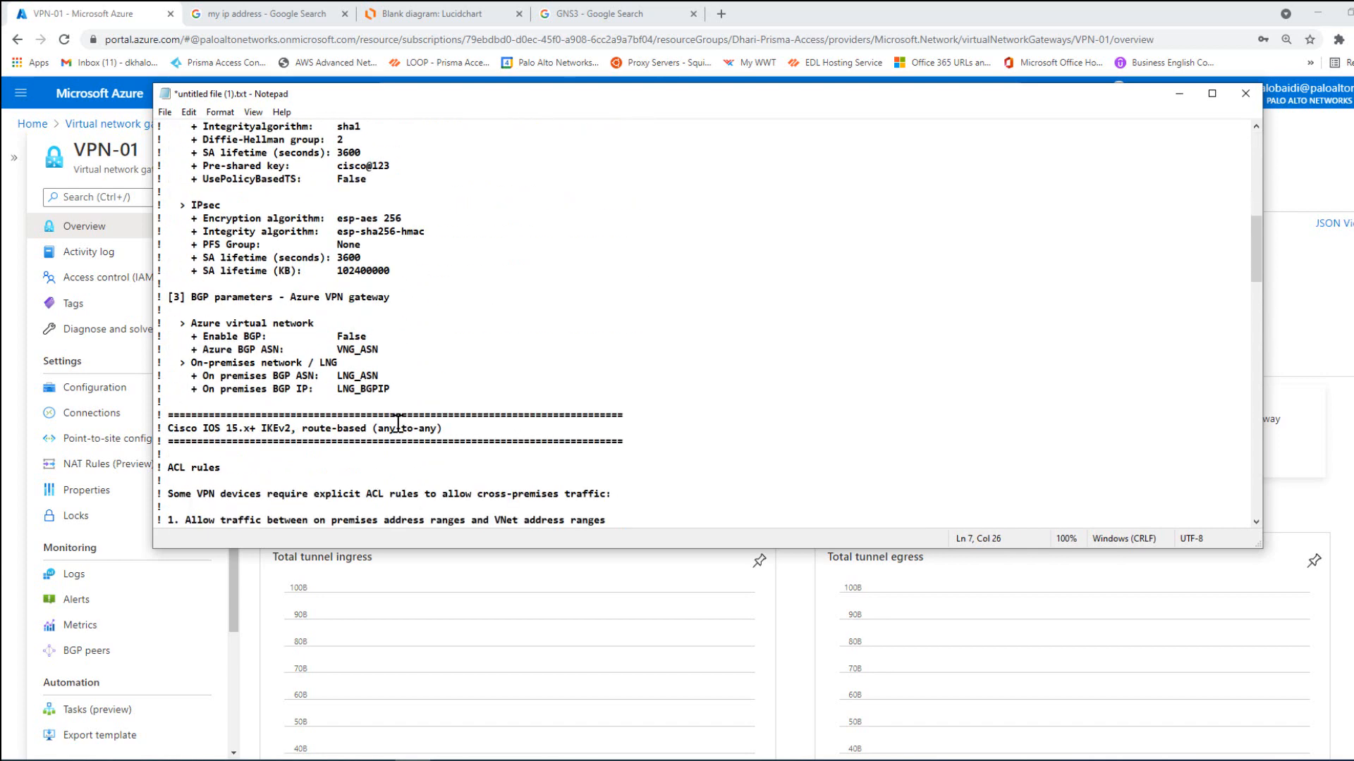
scroll(398, 423, "down", 9)
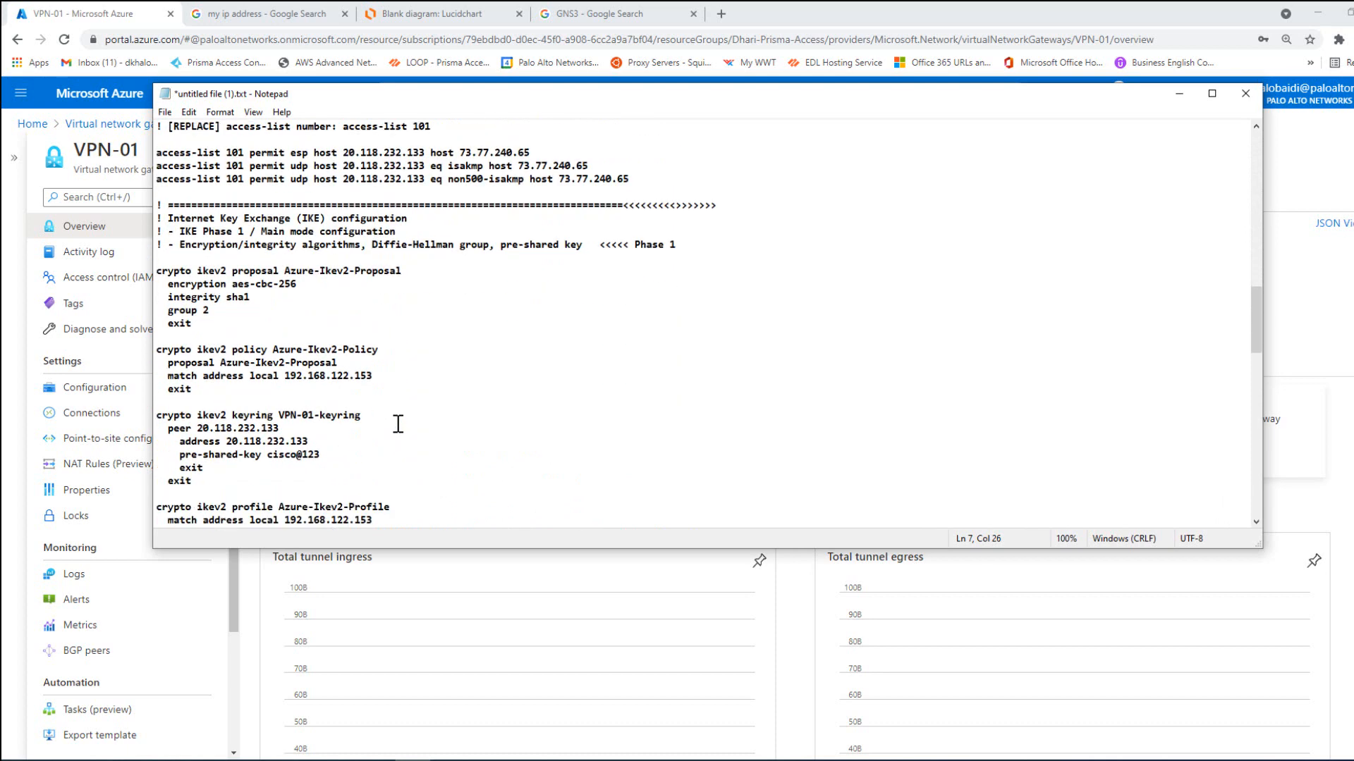
left_click_drag(158, 231, 557, 401)
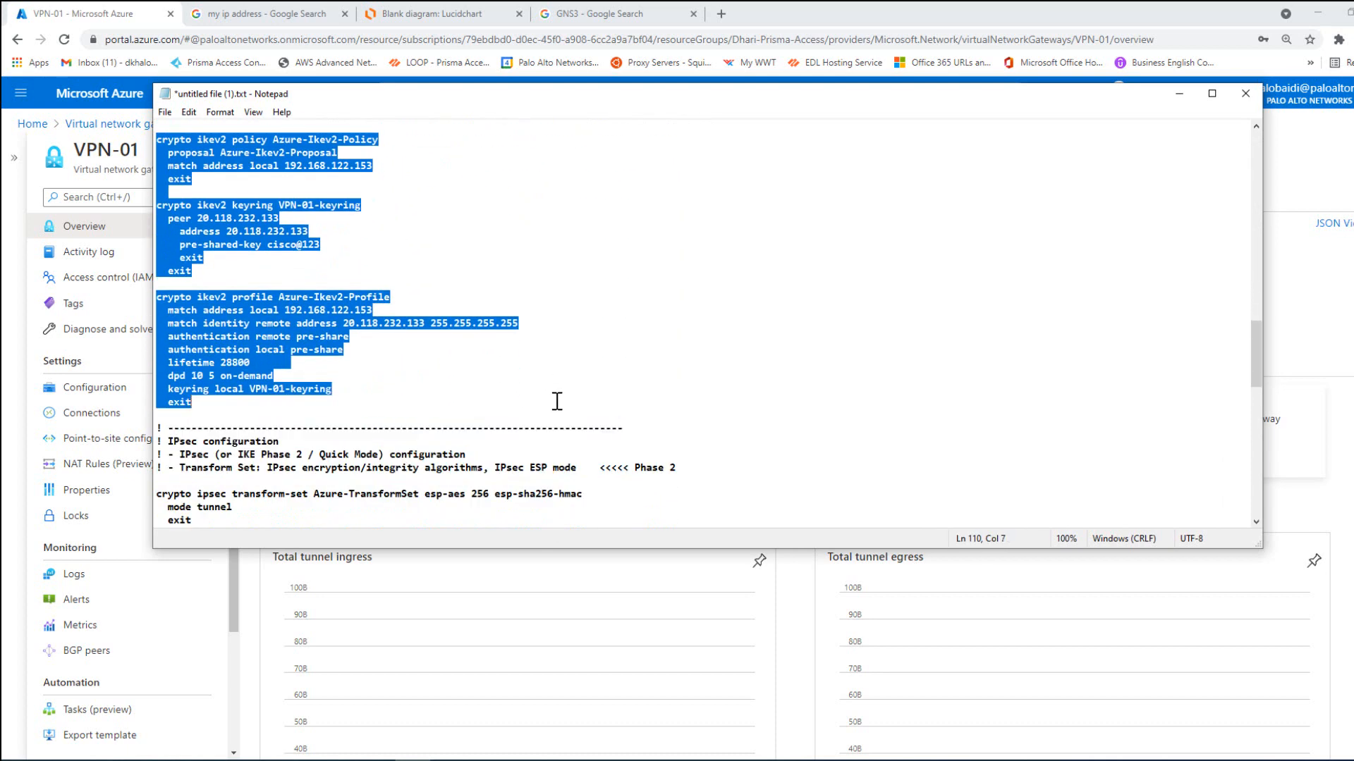
scroll(555, 415, "down", 5)
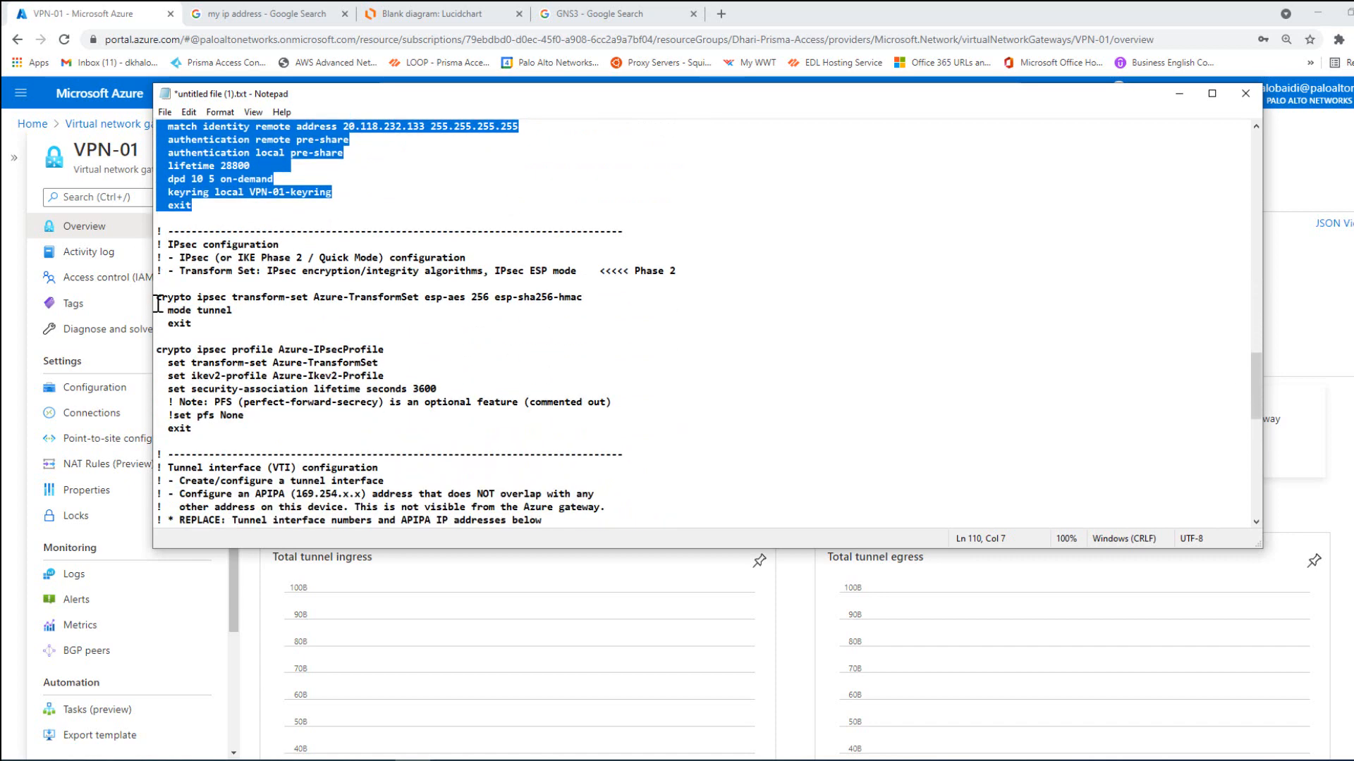
left_click_drag(158, 299, 586, 437)
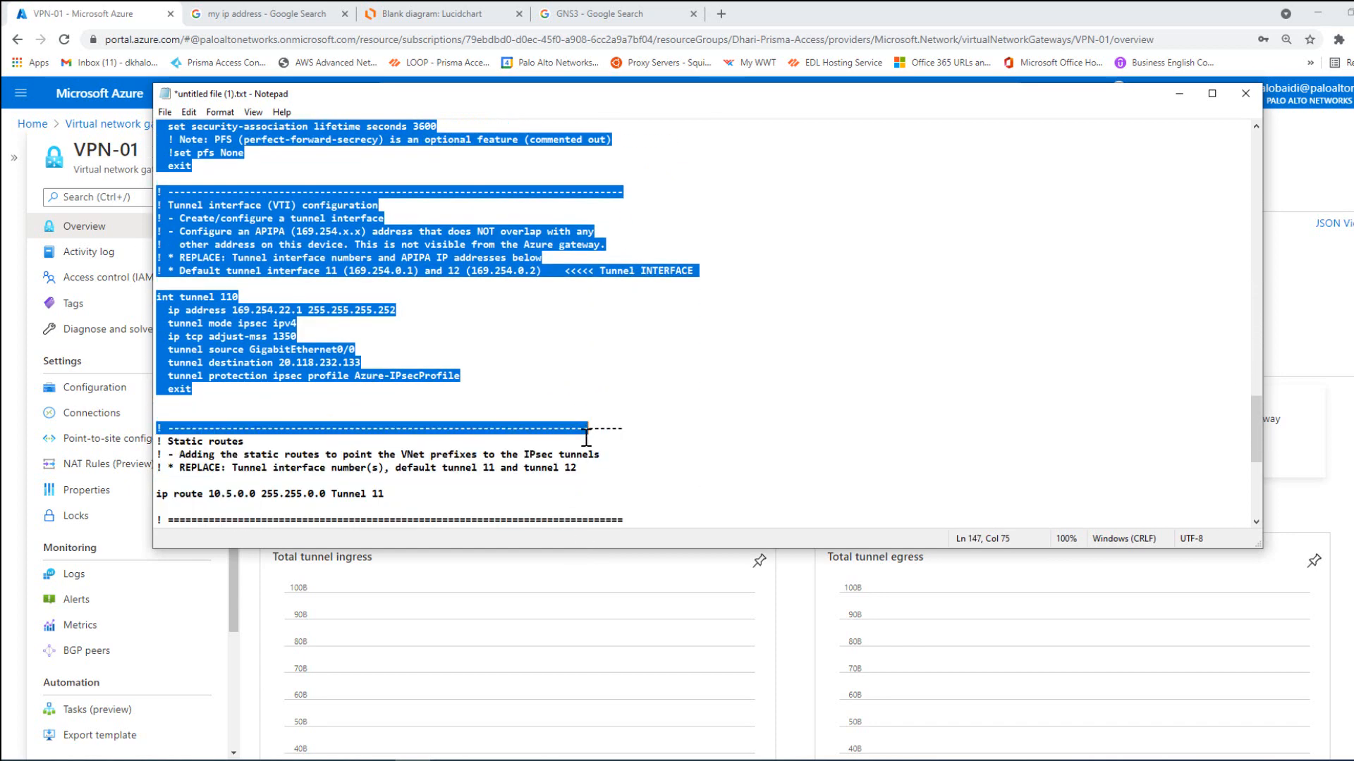
Review the cleanup script, highlighting the commands that remove the tunnel, the crypto objects and the first access-list entry.
scroll(247, 370, "down", 8)
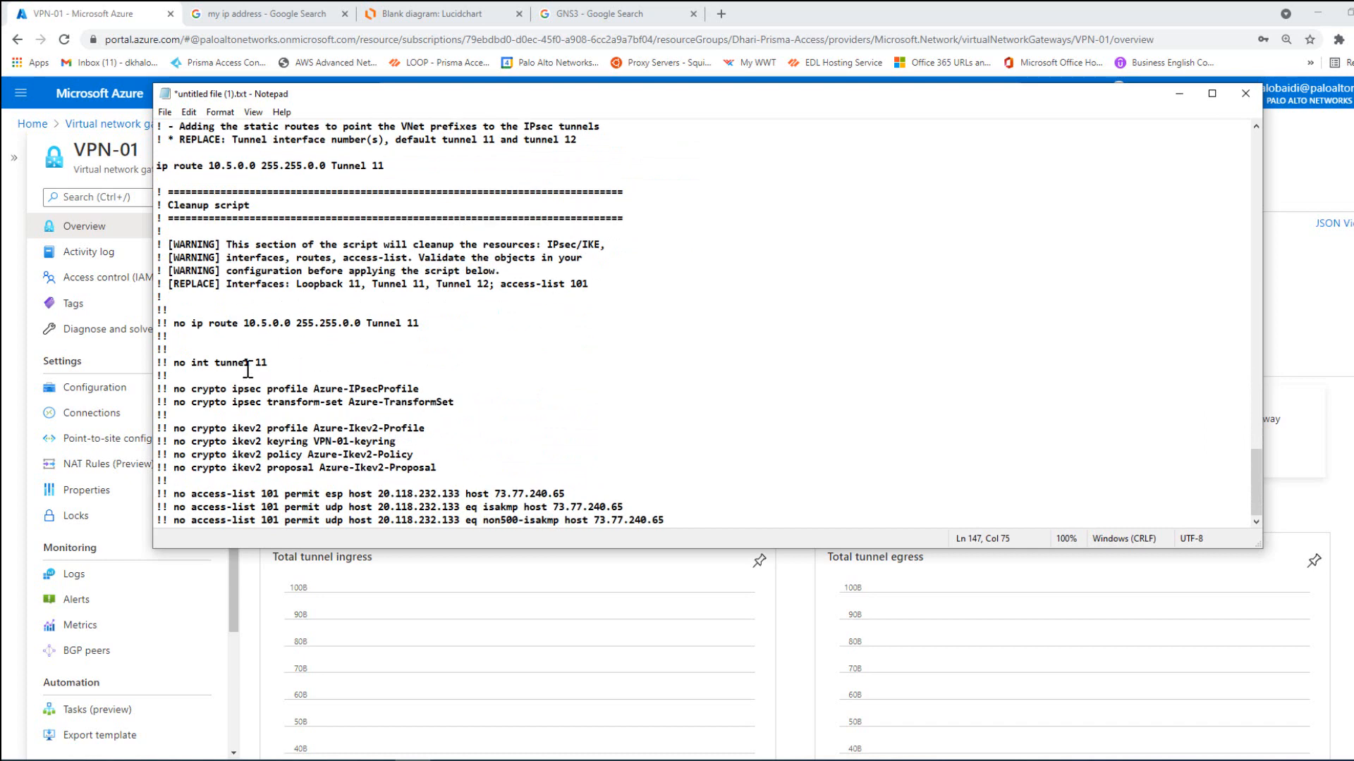
left_click_drag(174, 362, 658, 474)
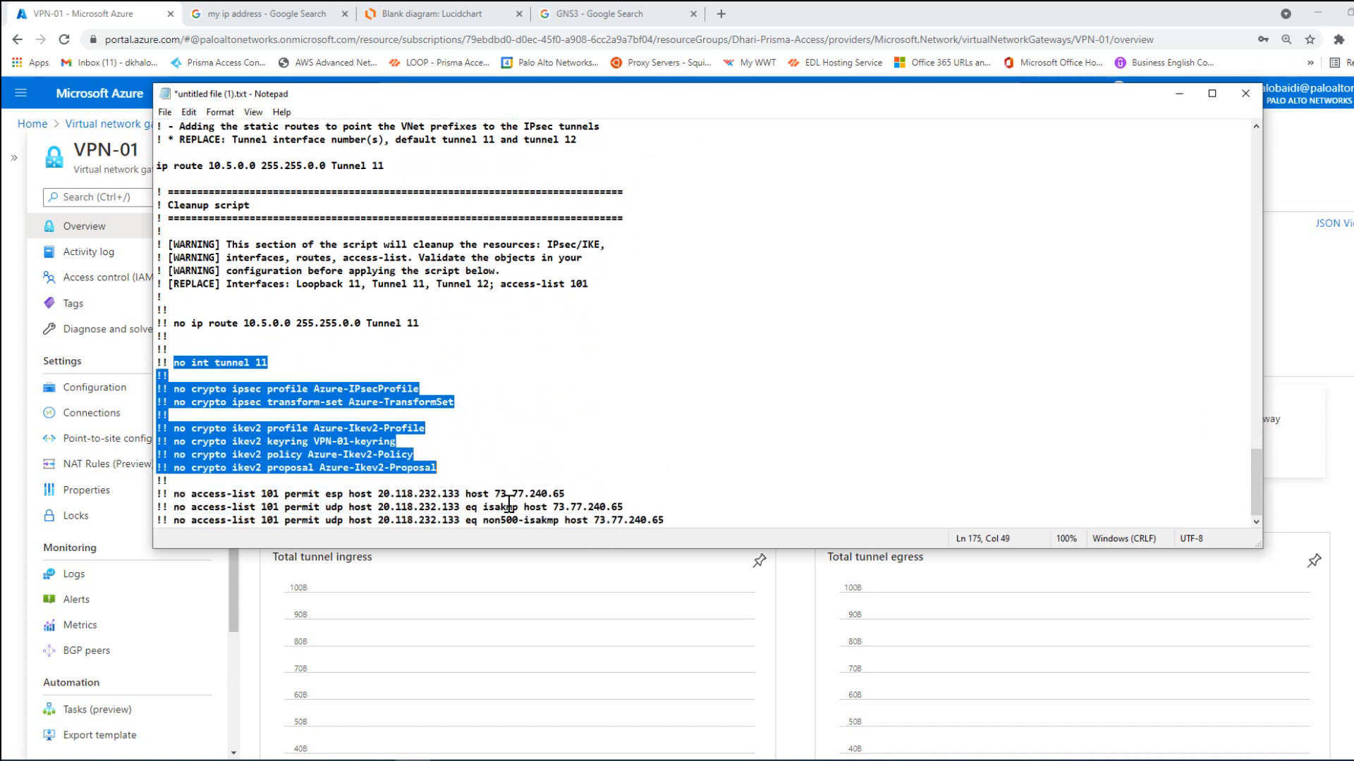
left_click_drag(169, 494, 469, 499)
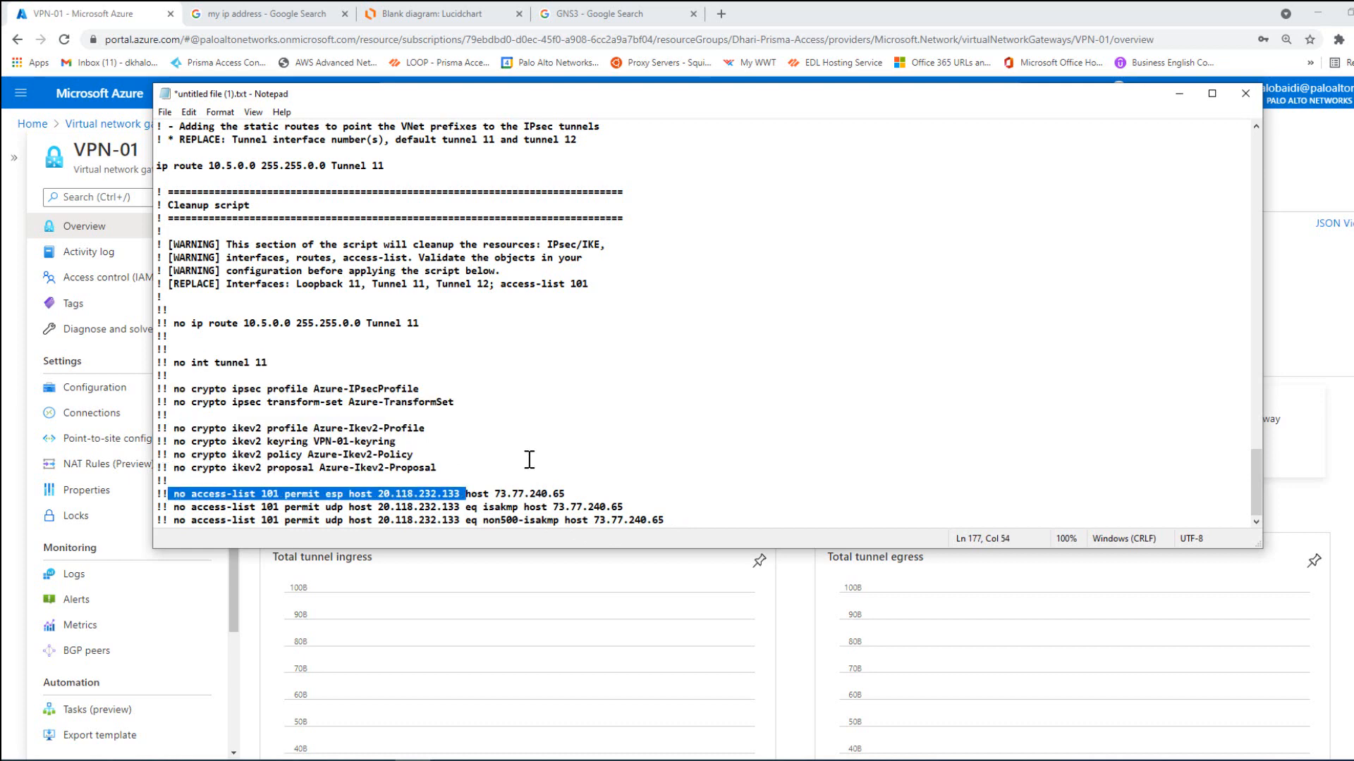
Examine the tunnel interface configuration, highlighting the tunnel number, the source interface GigabitEthernet0/0 and the whole int tunnel block.
scroll(528, 460, "up", 8)
left_click(470, 374)
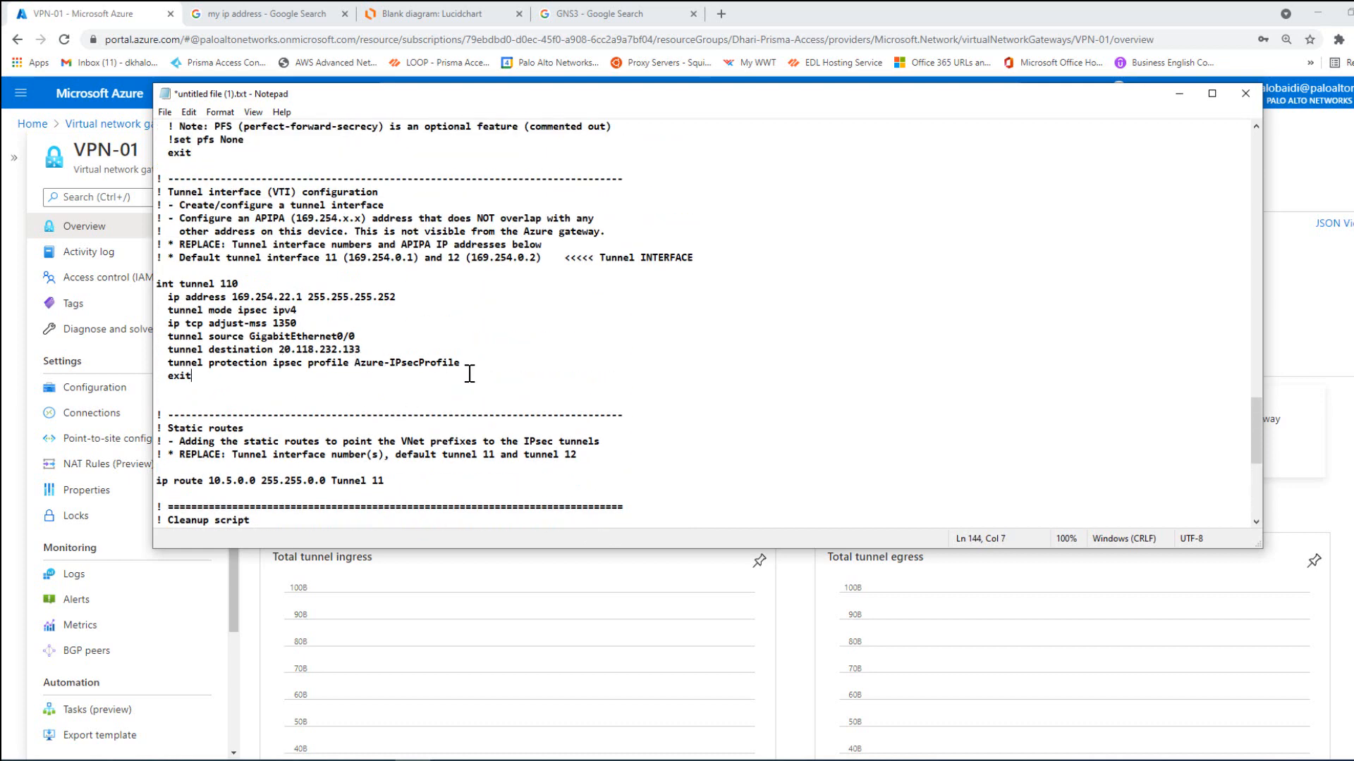
left_click_drag(470, 374, 157, 284)
left_click(304, 323)
scroll(277, 351, "up", 2)
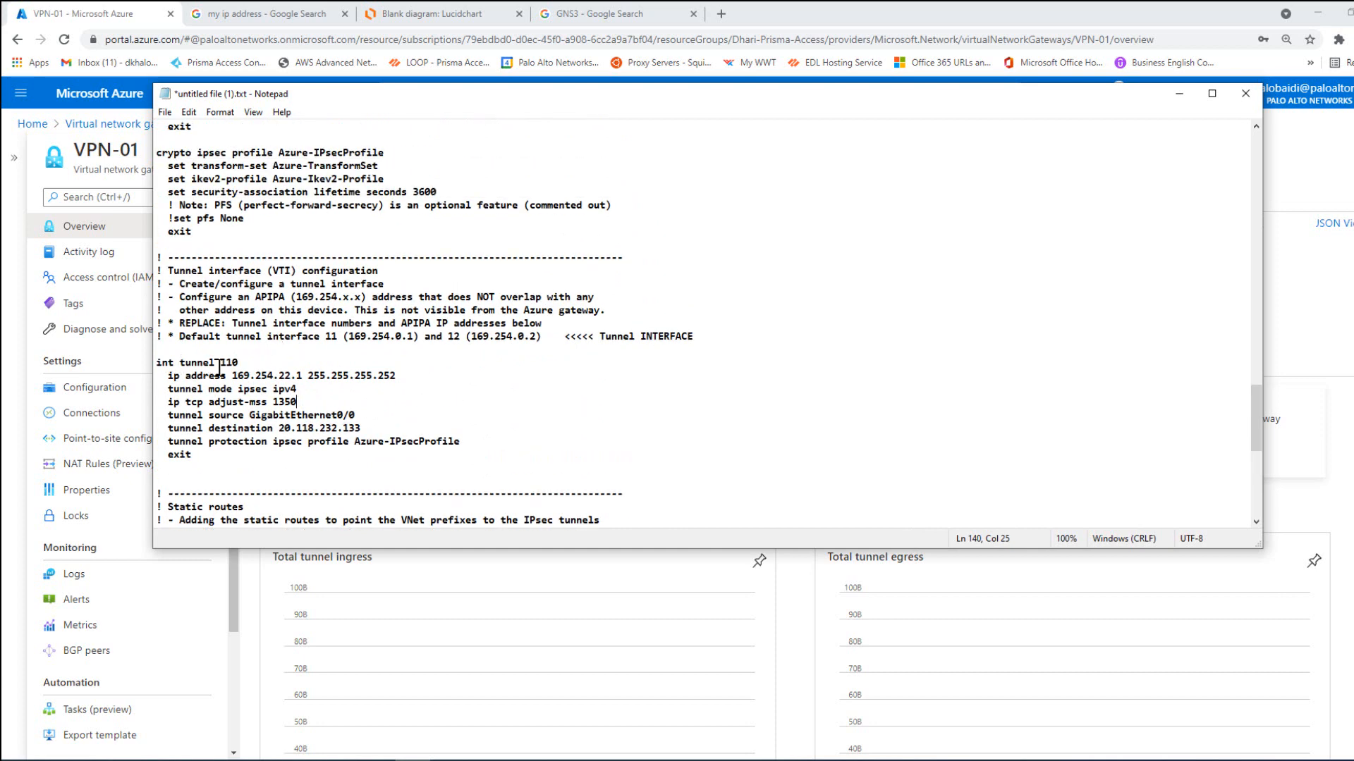
left_click_drag(218, 363, 230, 366)
left_click(311, 388)
left_click_drag(224, 365, 235, 366)
left_click_drag(249, 416, 345, 412)
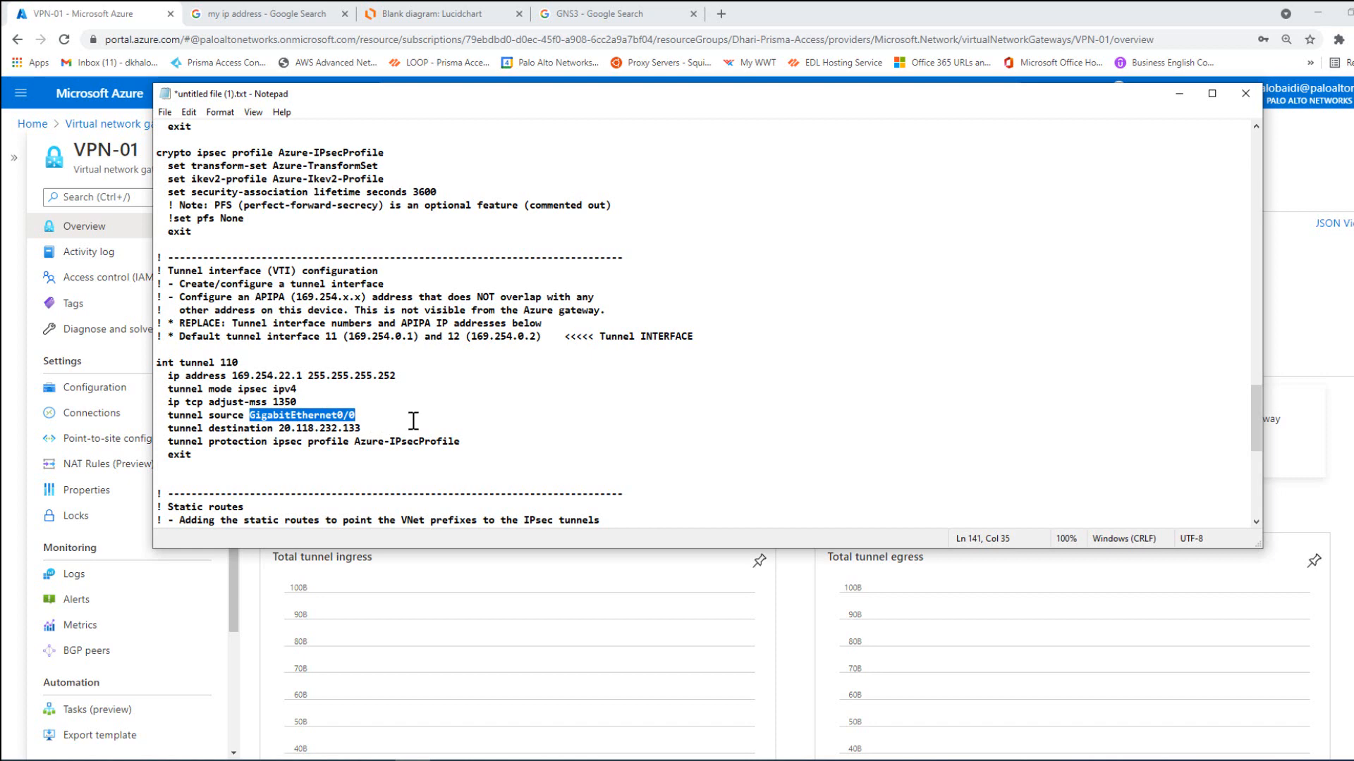
left_click_drag(160, 361, 331, 442)
Highlight the IPsec Phase 2 commands covering the Azure-TransformSet transform set and the Azure-IPsecProfile profile.
scroll(470, 402, "up", 1)
scroll(470, 402, "up", 3)
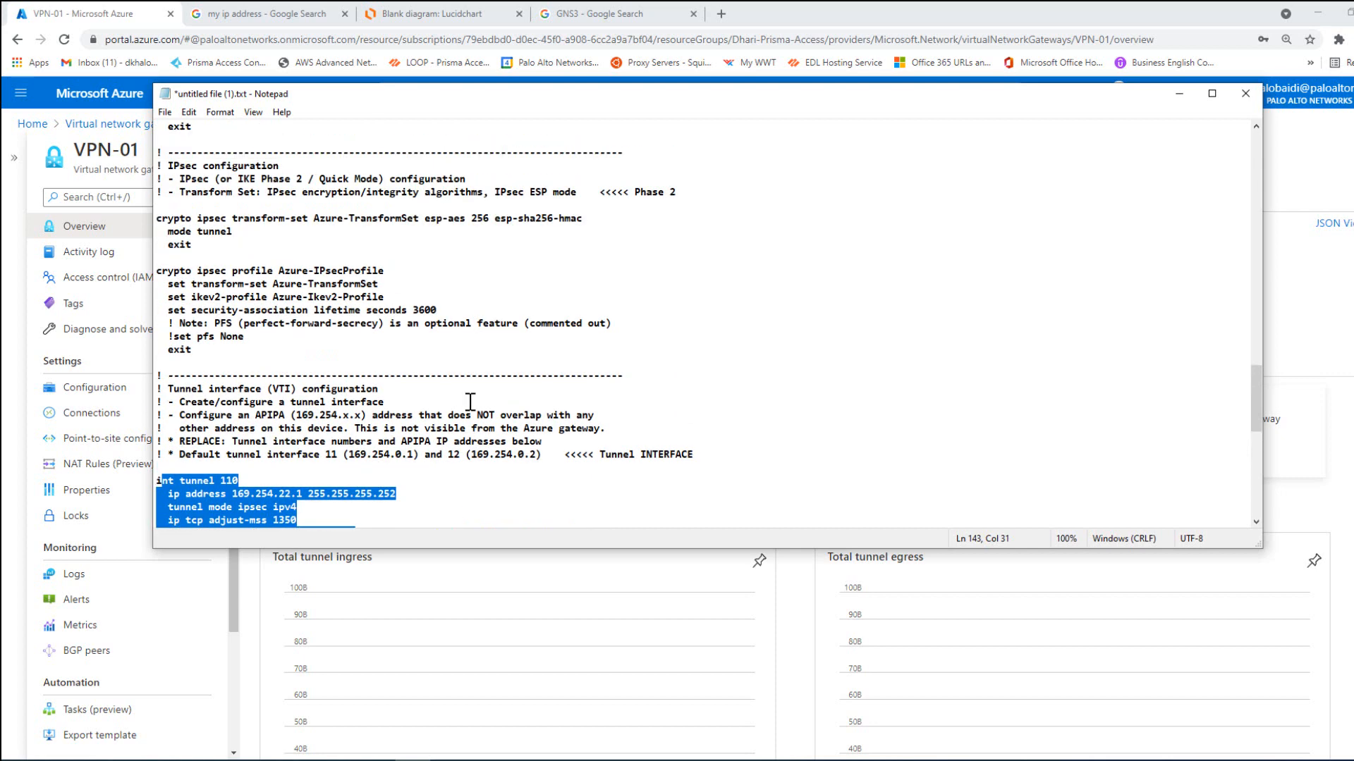
left_click_drag(284, 386, 156, 248)
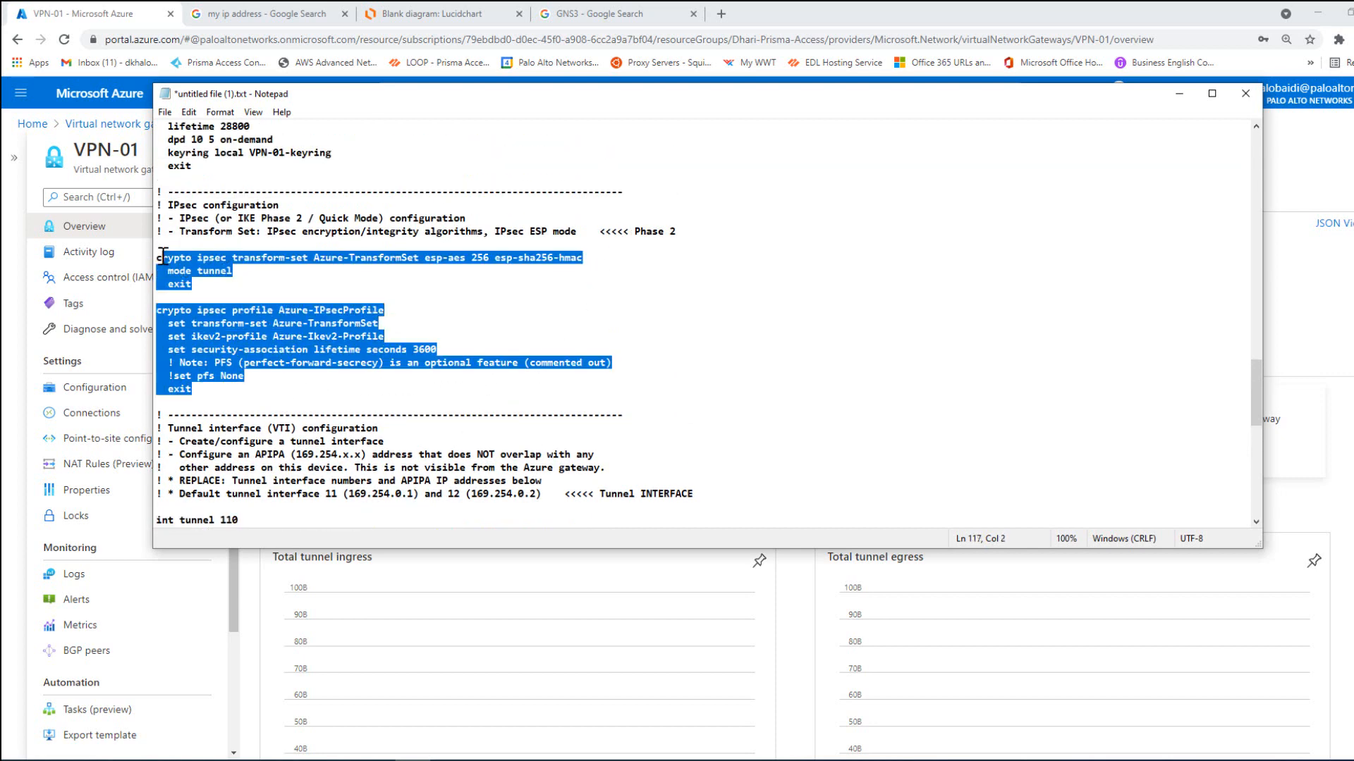
scroll(321, 285, "up", 2)
Highlight the IKE Phase 1 commands from the Azure-Ikev2-Proposal proposal down to the VPN-01-keyring peer.
scroll(320, 286, "up", 7)
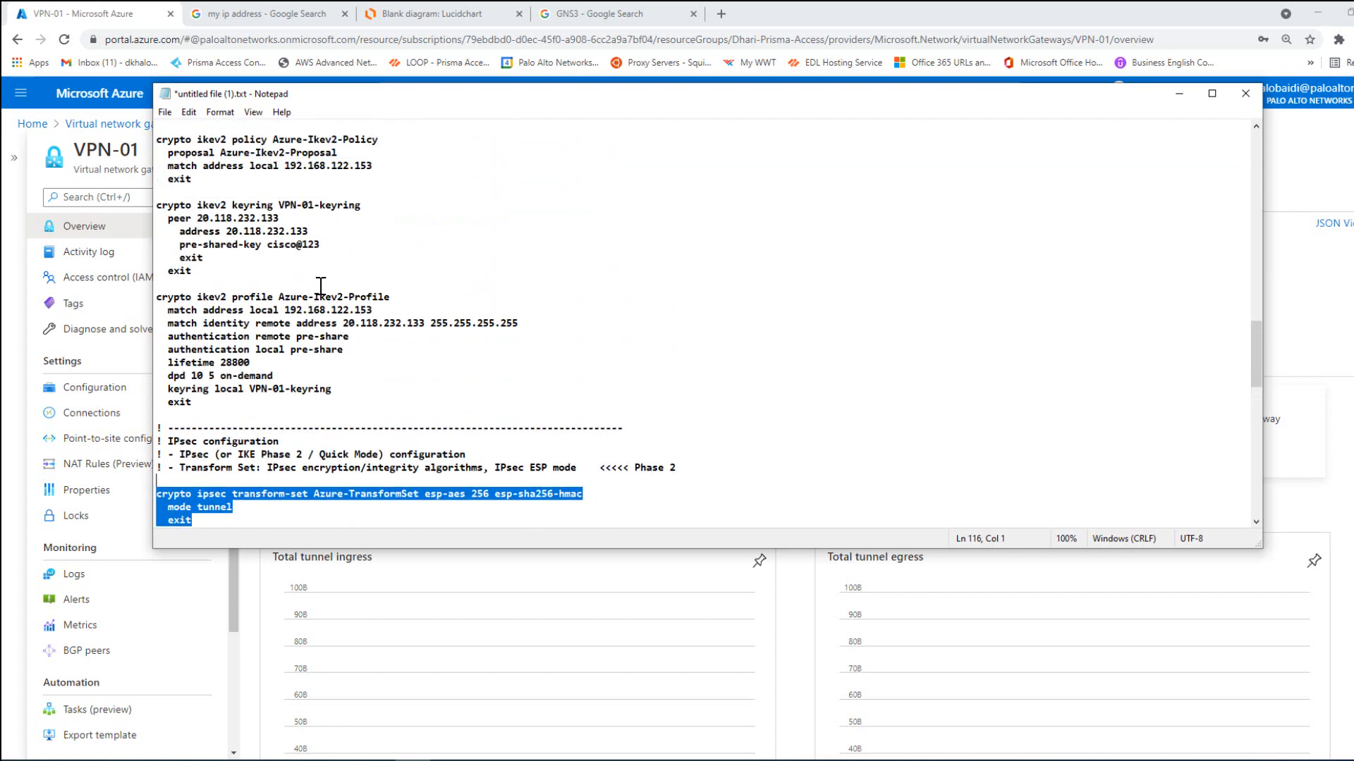
scroll(320, 286, "up", 1)
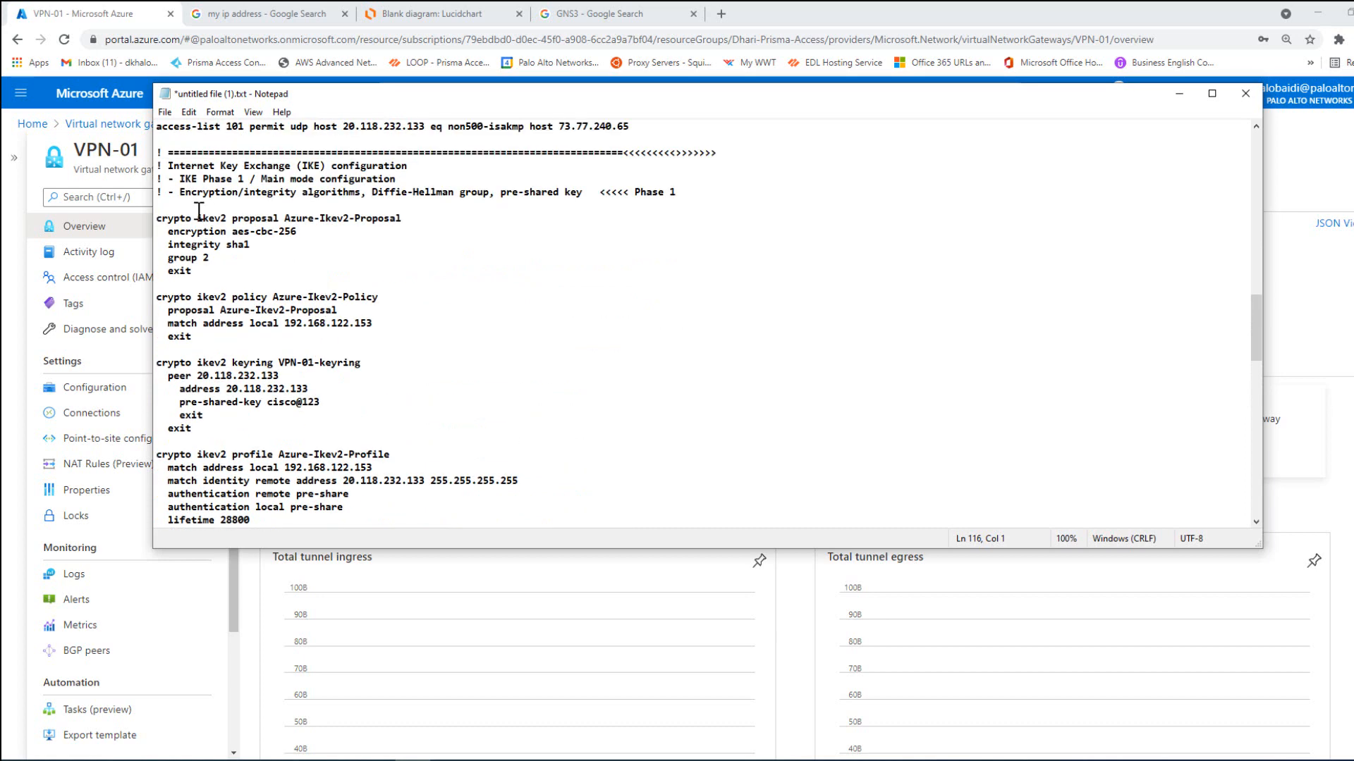
left_click_drag(161, 215, 380, 378)
left_click(463, 373)
scroll(370, 335, "down", 1)
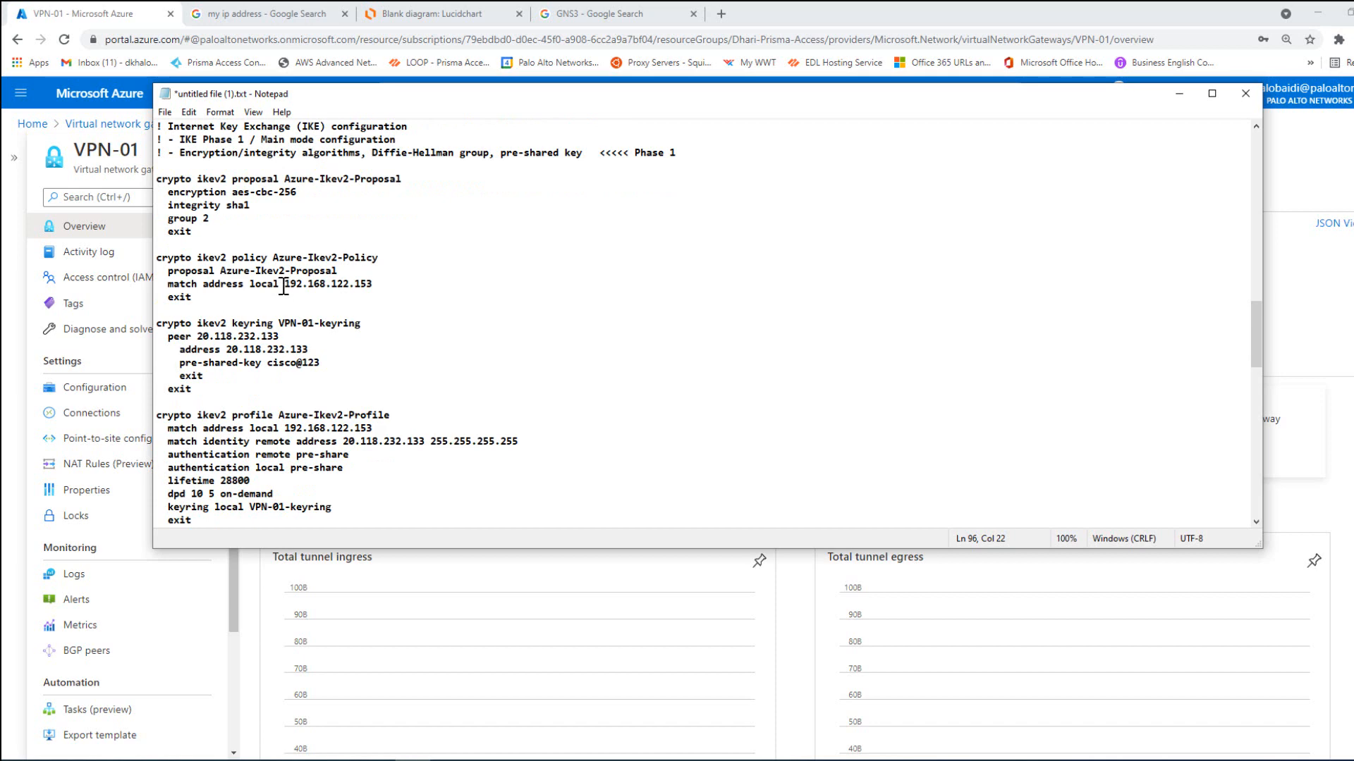
Examine the local match address 192.168.122.153 in the Azure-Ikev2-Policy block.
left_click_drag(284, 285, 371, 289)
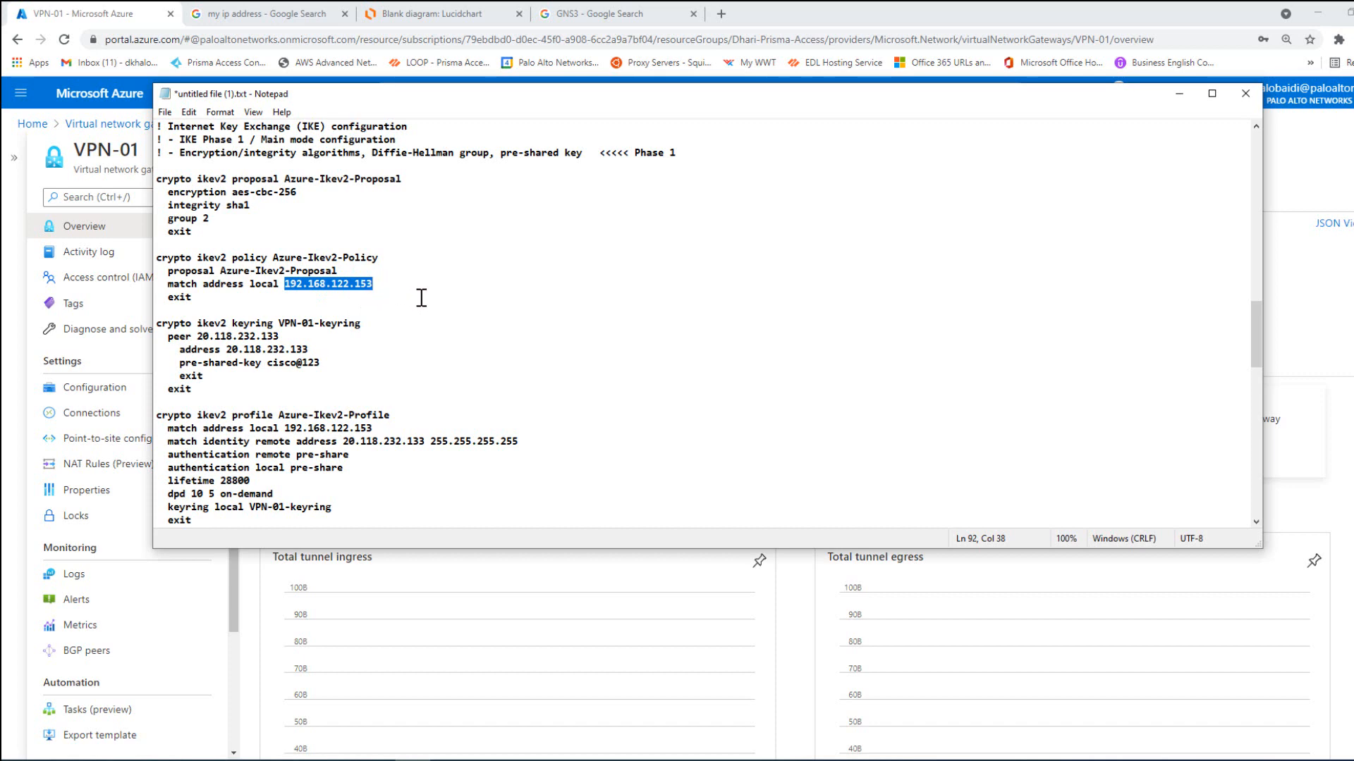
left_click(368, 292)
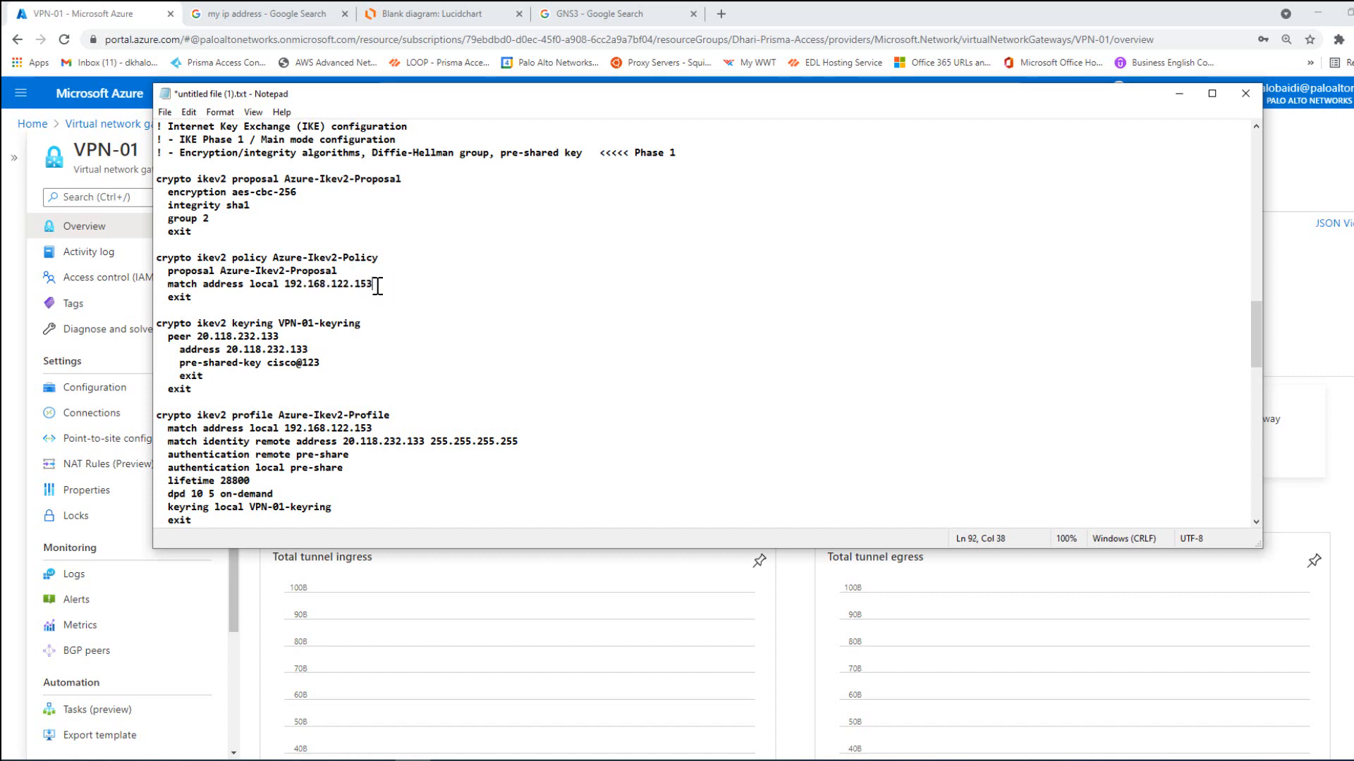
left_click_drag(377, 285, 288, 285)
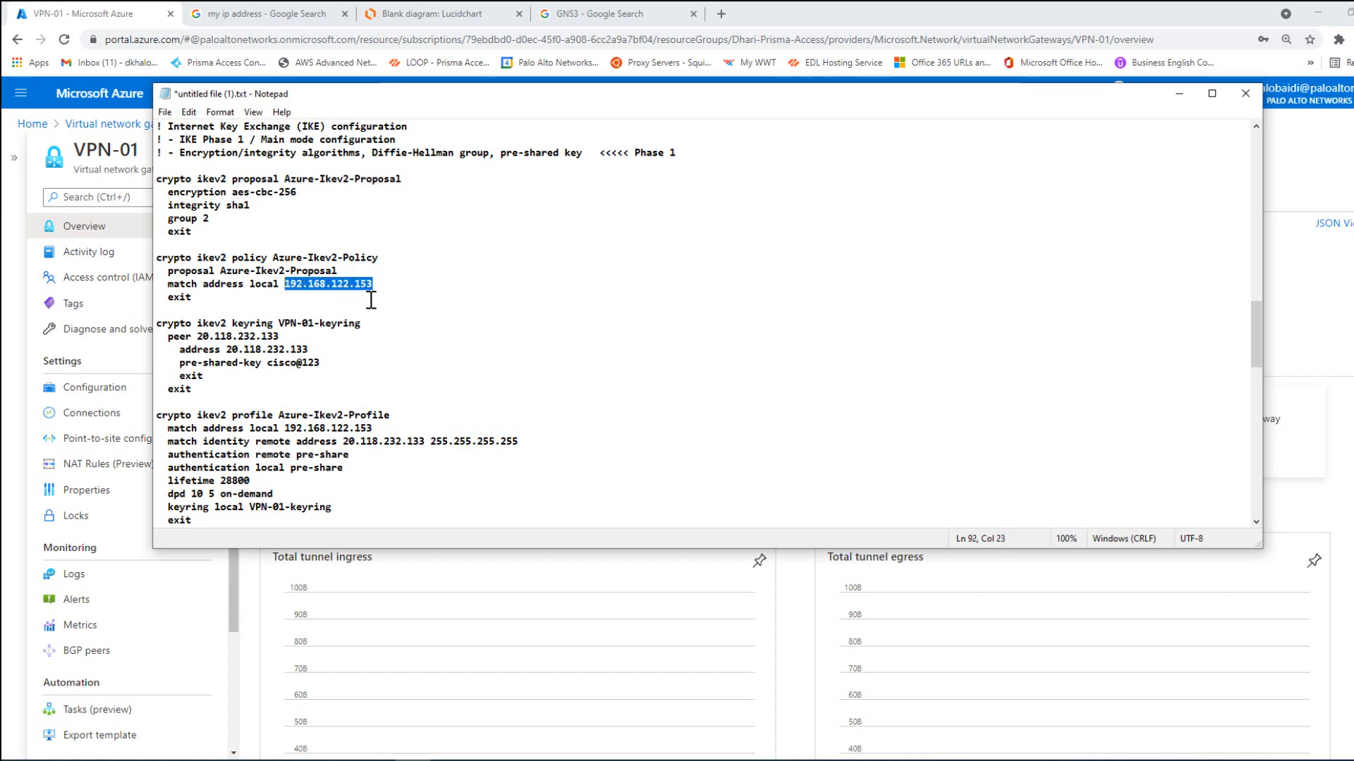
scroll(387, 295, "down", 1)
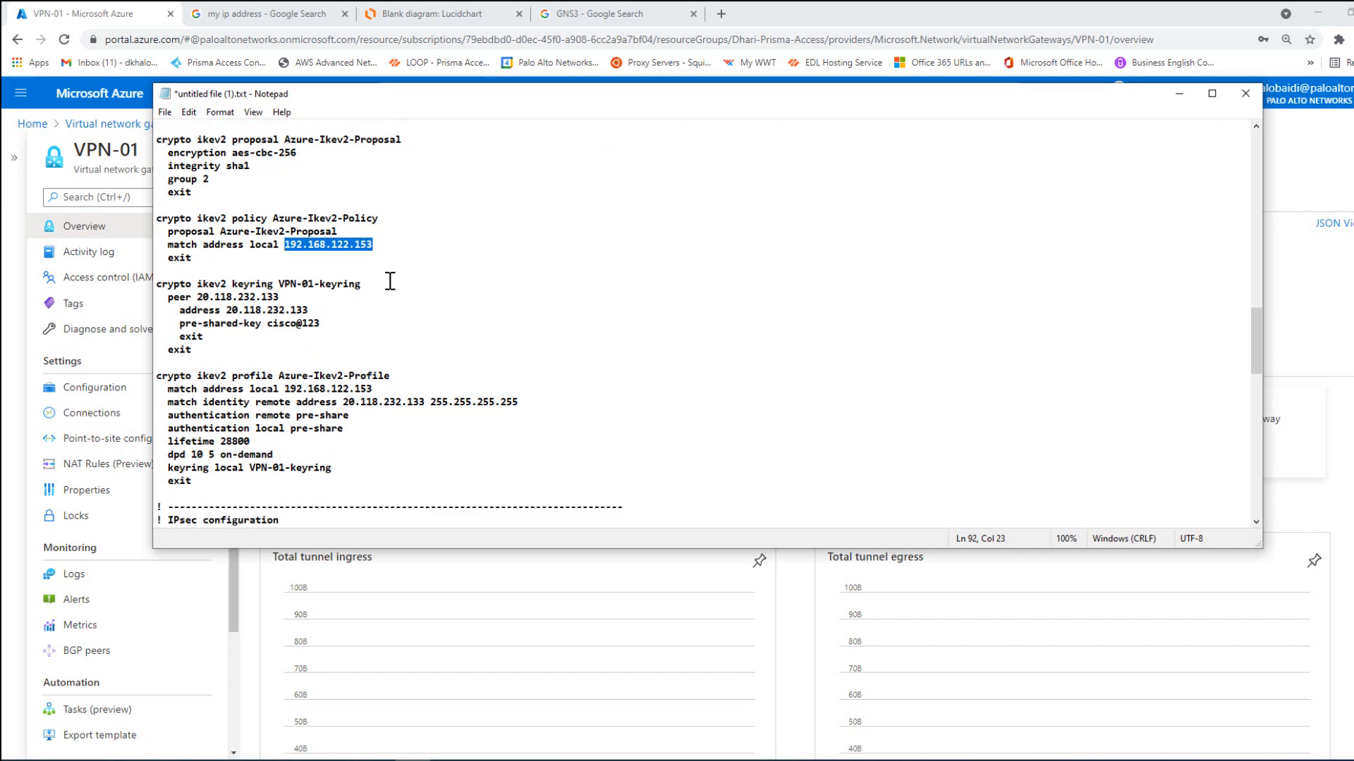
left_click(339, 244)
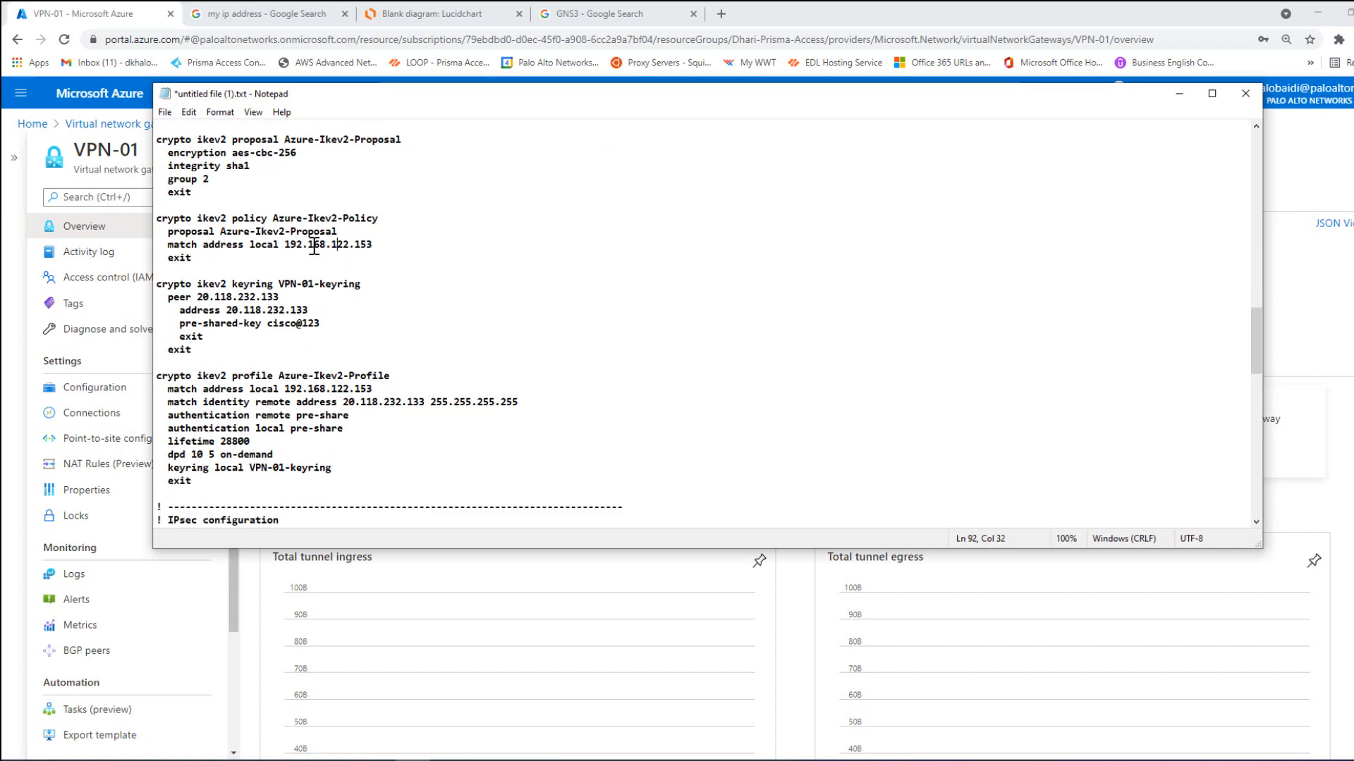
Compare the peer address in VPN-01-keyring with the public IP address of the VPN-01 virtual network gateway in the Azure portal.
scroll(356, 247, "down", 1)
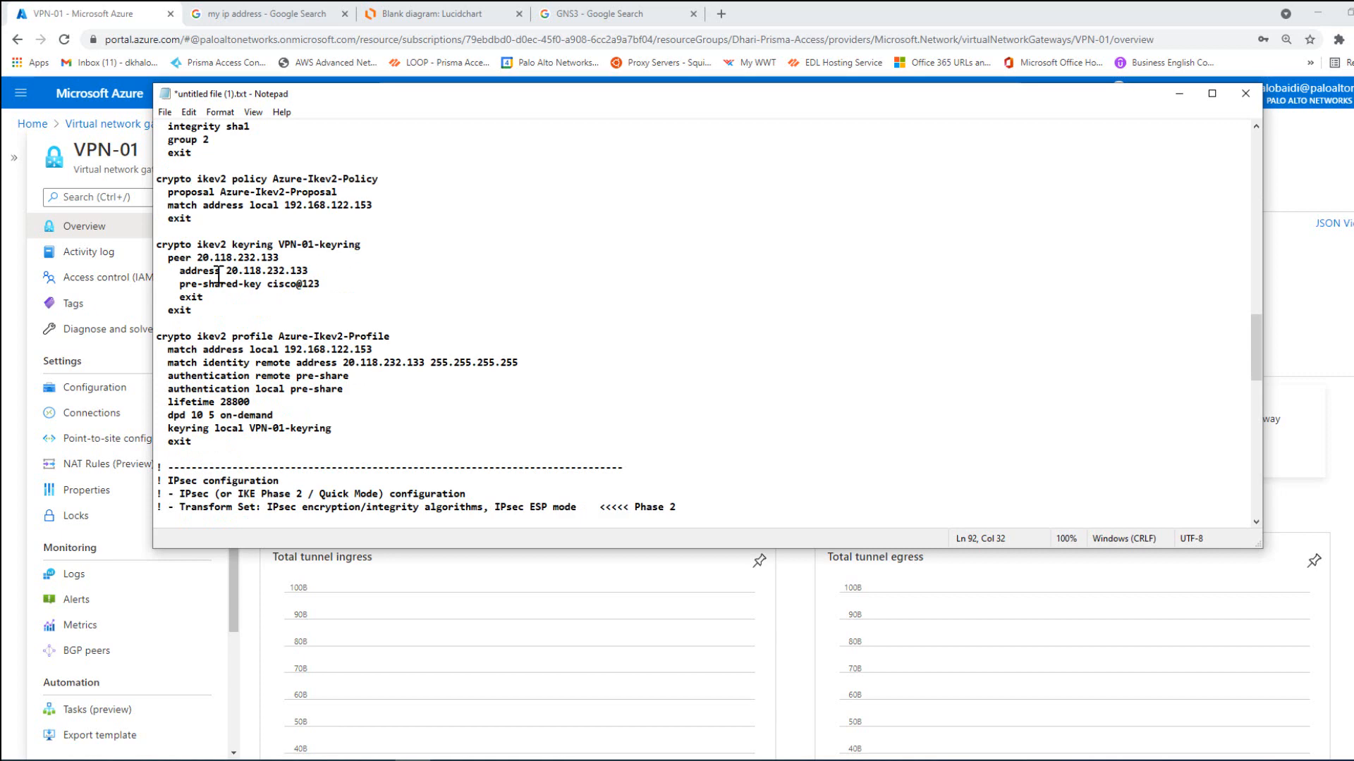
left_click_drag(198, 258, 280, 258)
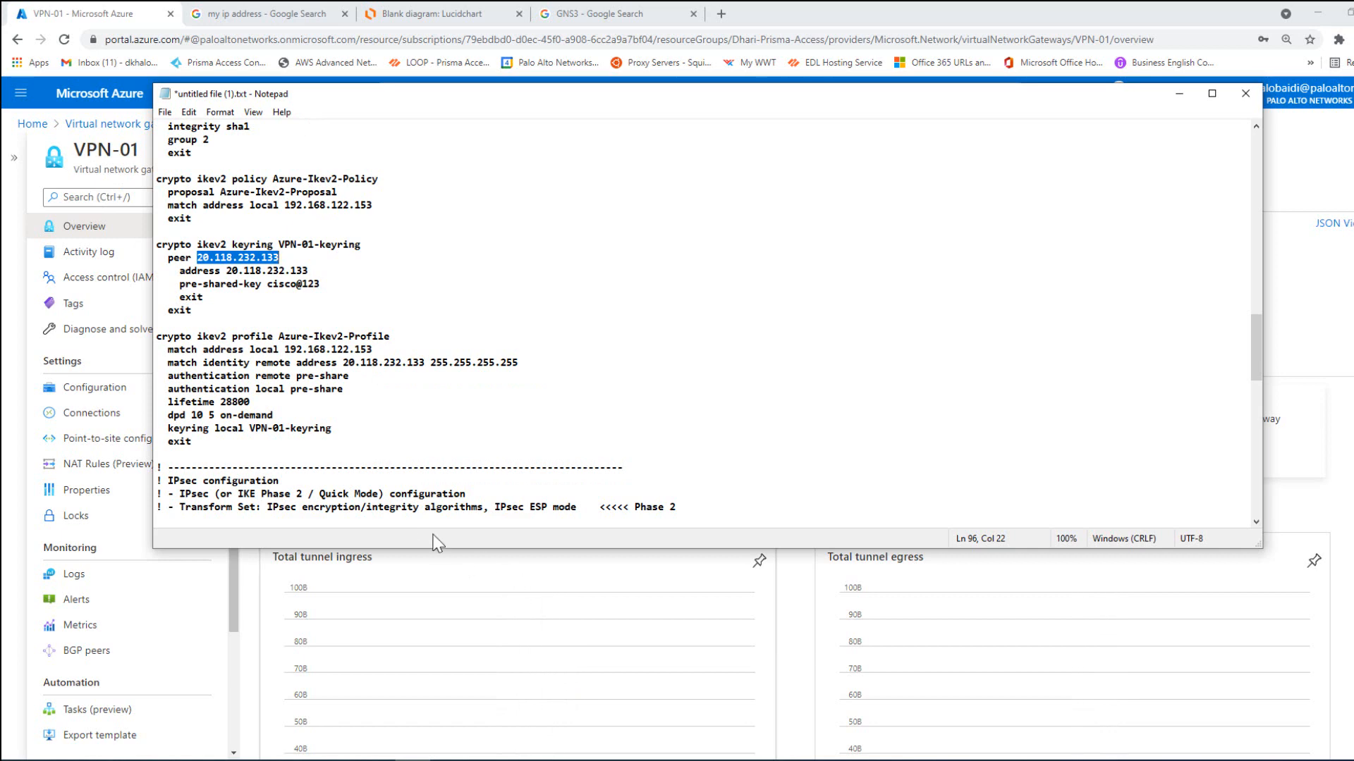
left_click(22, 218)
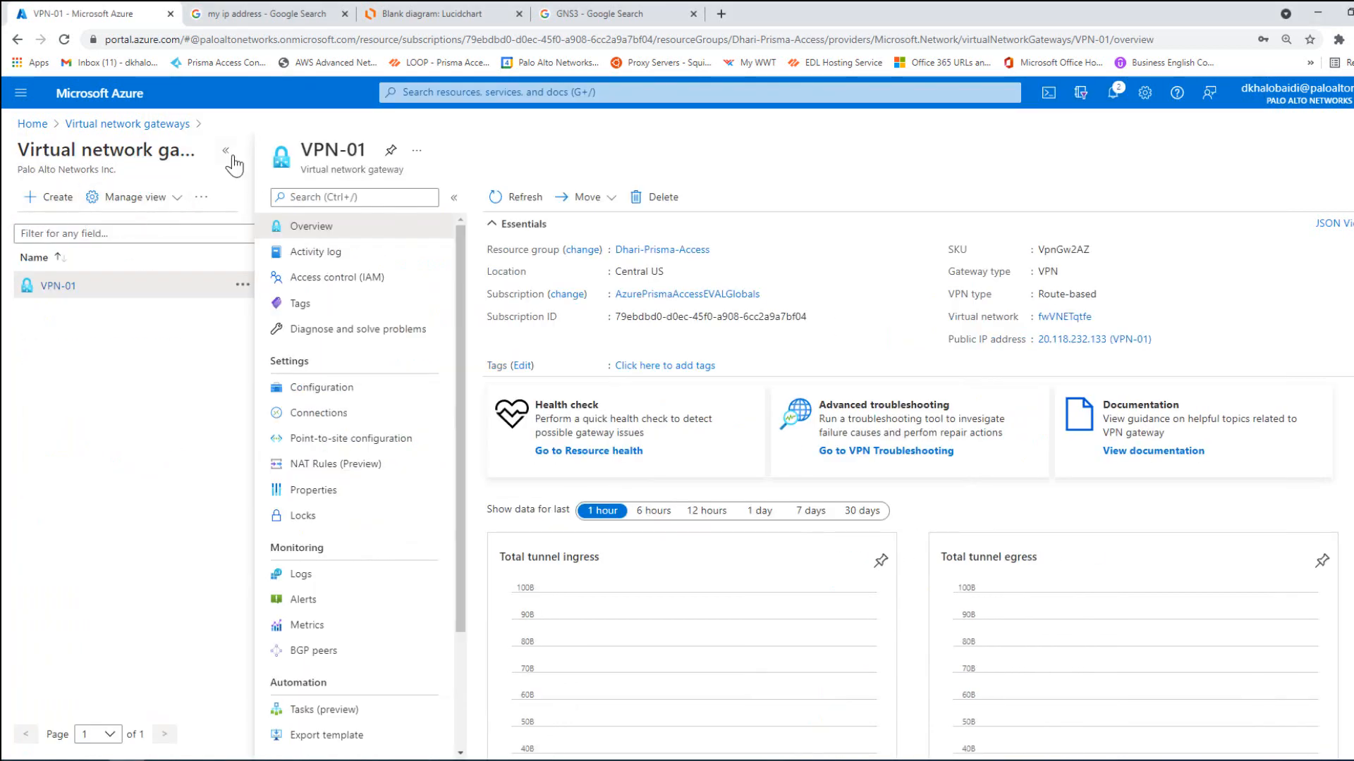
left_click(227, 153)
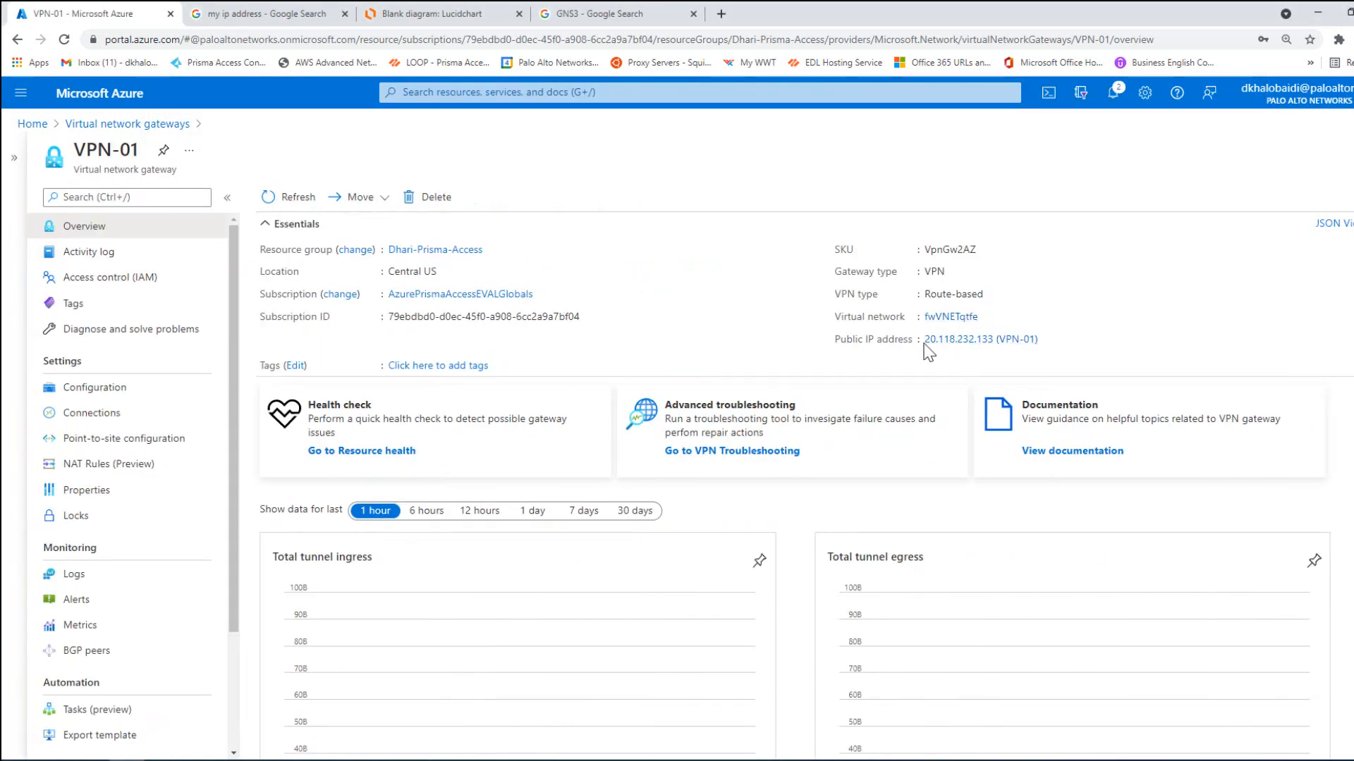
left_click_drag(923, 344, 996, 342)
key("alt+Tab")
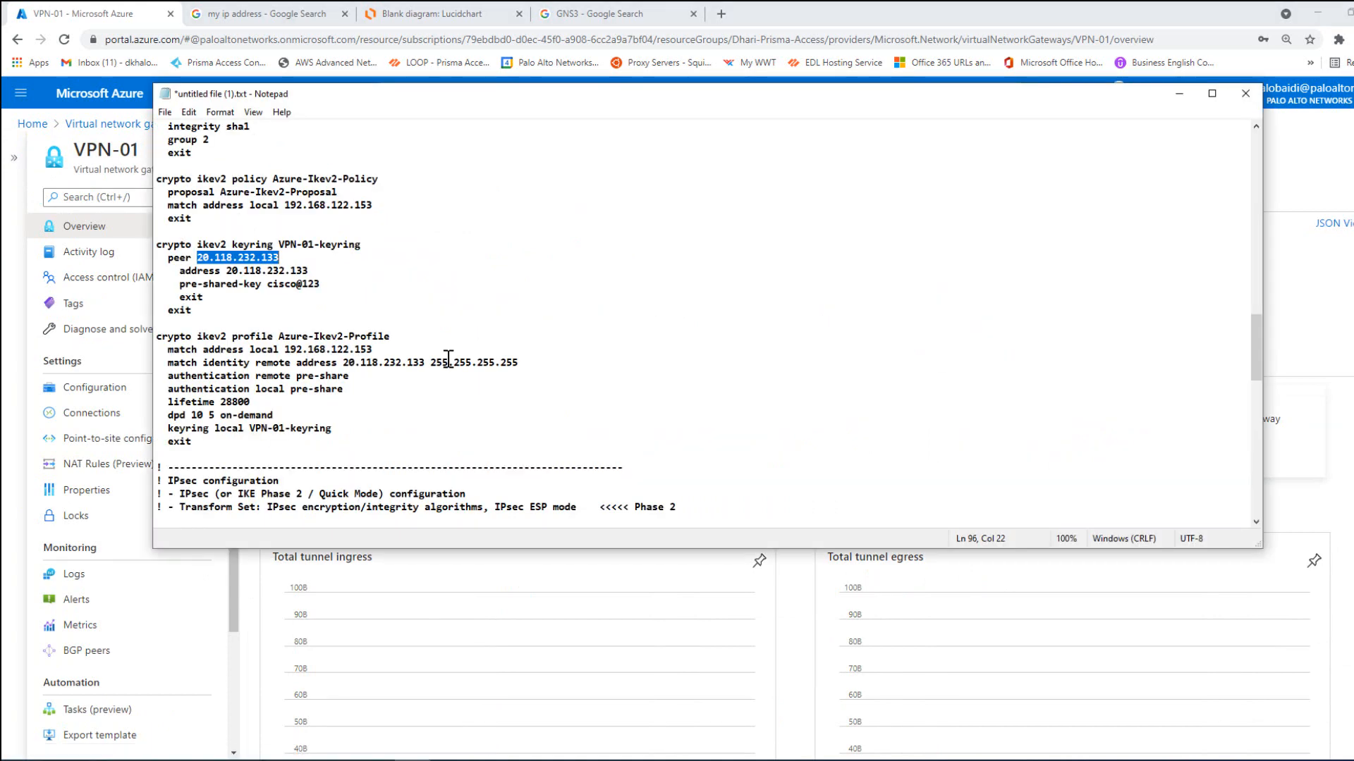
Compare the local match address in the Azure-Ikev2-Profile block with the one in the Azure-Ikev2-Policy block.
scroll(353, 326, "down", 1)
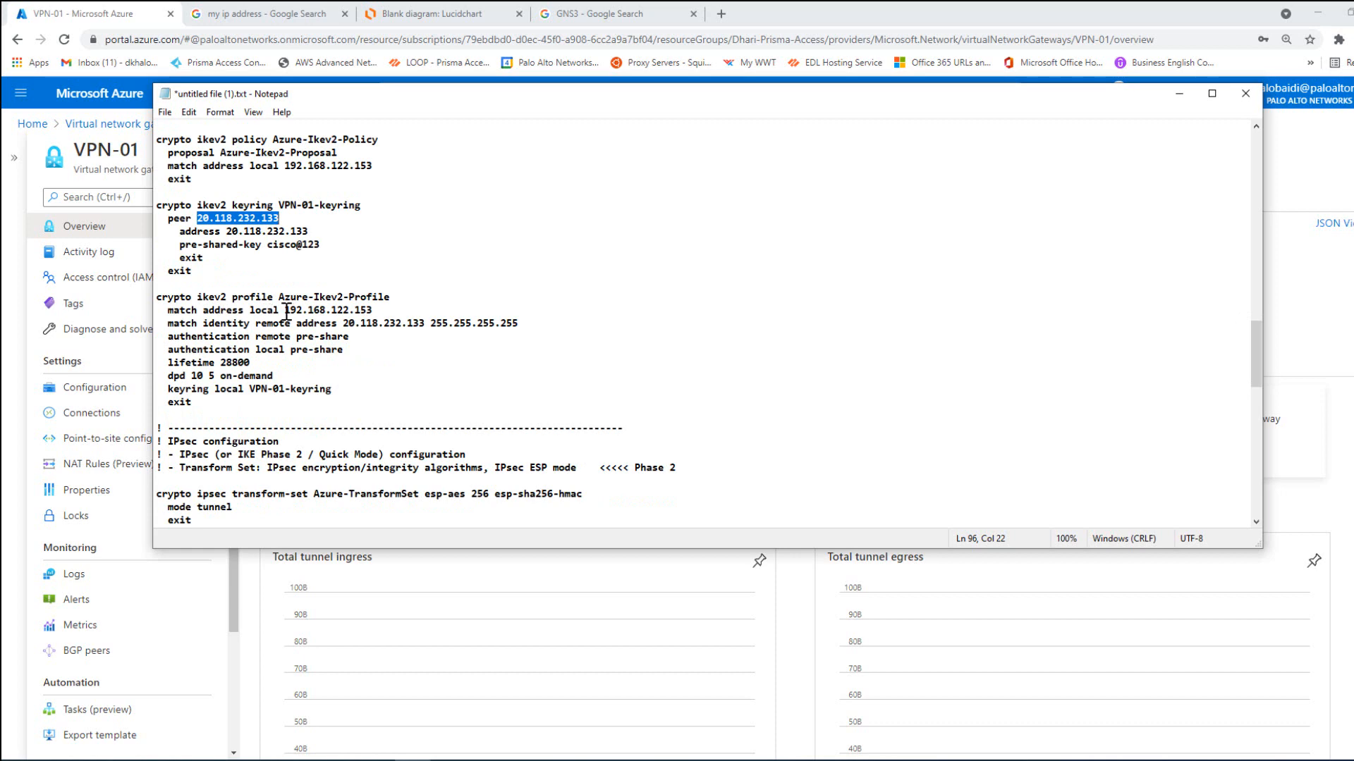
left_click_drag(285, 311, 371, 311)
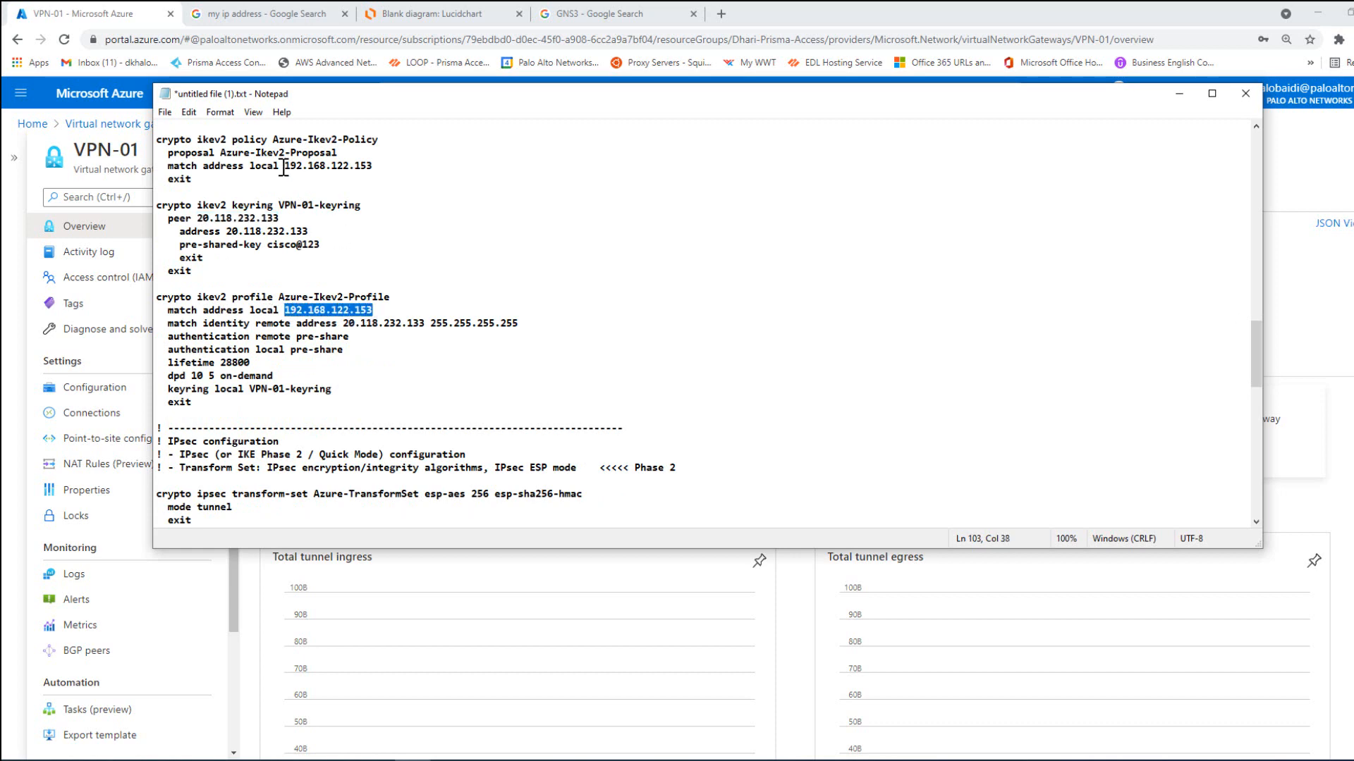
mouse_move(285, 165)
left_mouse_down()
mouse_move(374, 167)
mouse_move(289, 171)
left_mouse_up()
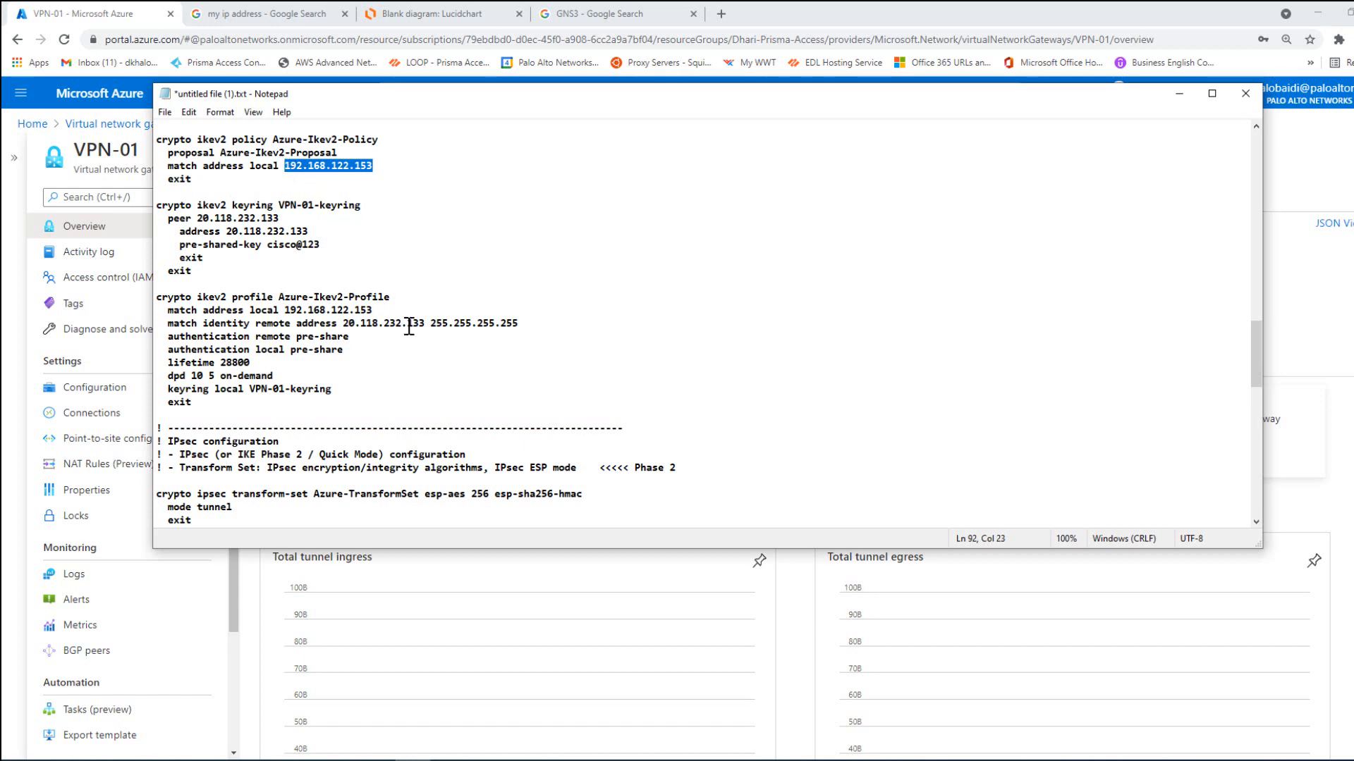
left_click_drag(283, 311, 373, 310)
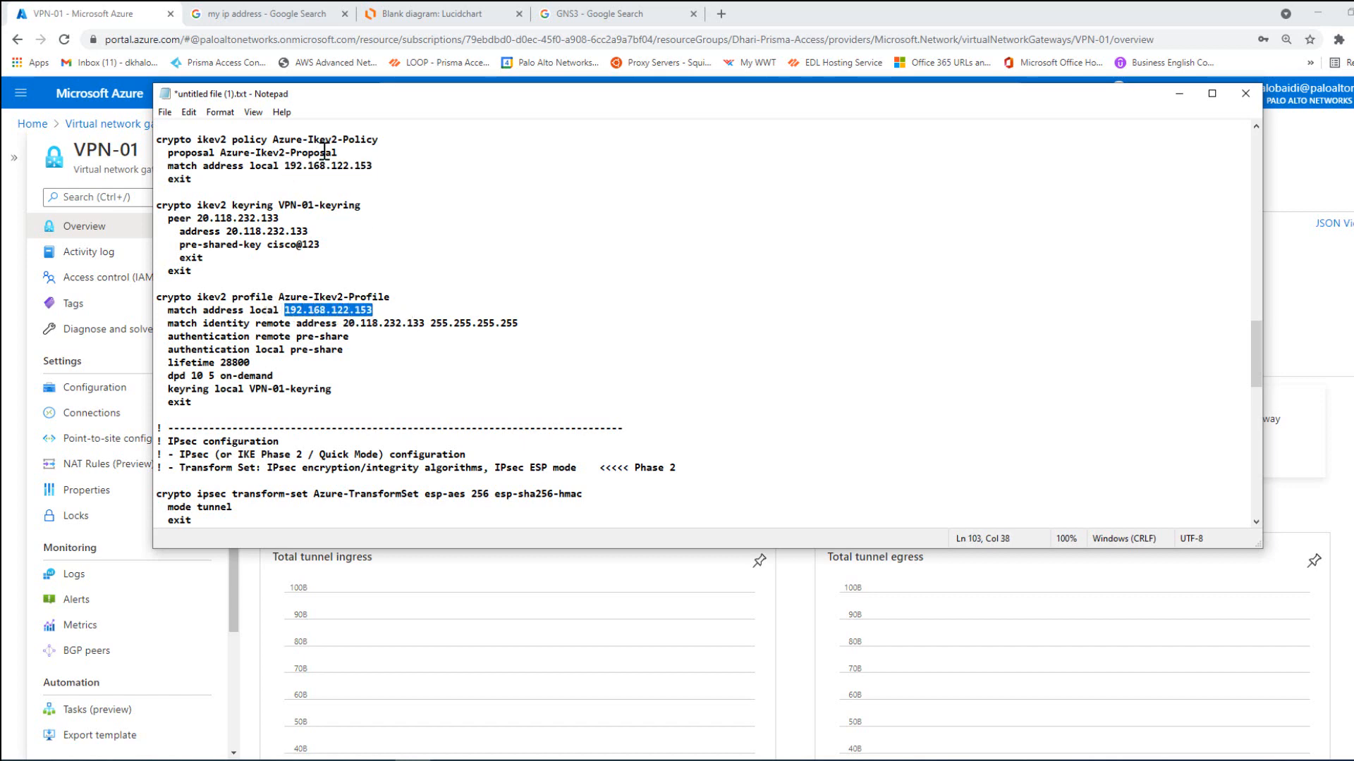
Review the configuration from the Azure-Ikev2-Policy block down to the tunnel source GigabitEthernet0/0 under int tunnel 110.
left_click(168, 153)
left_click_drag(173, 156, 398, 388)
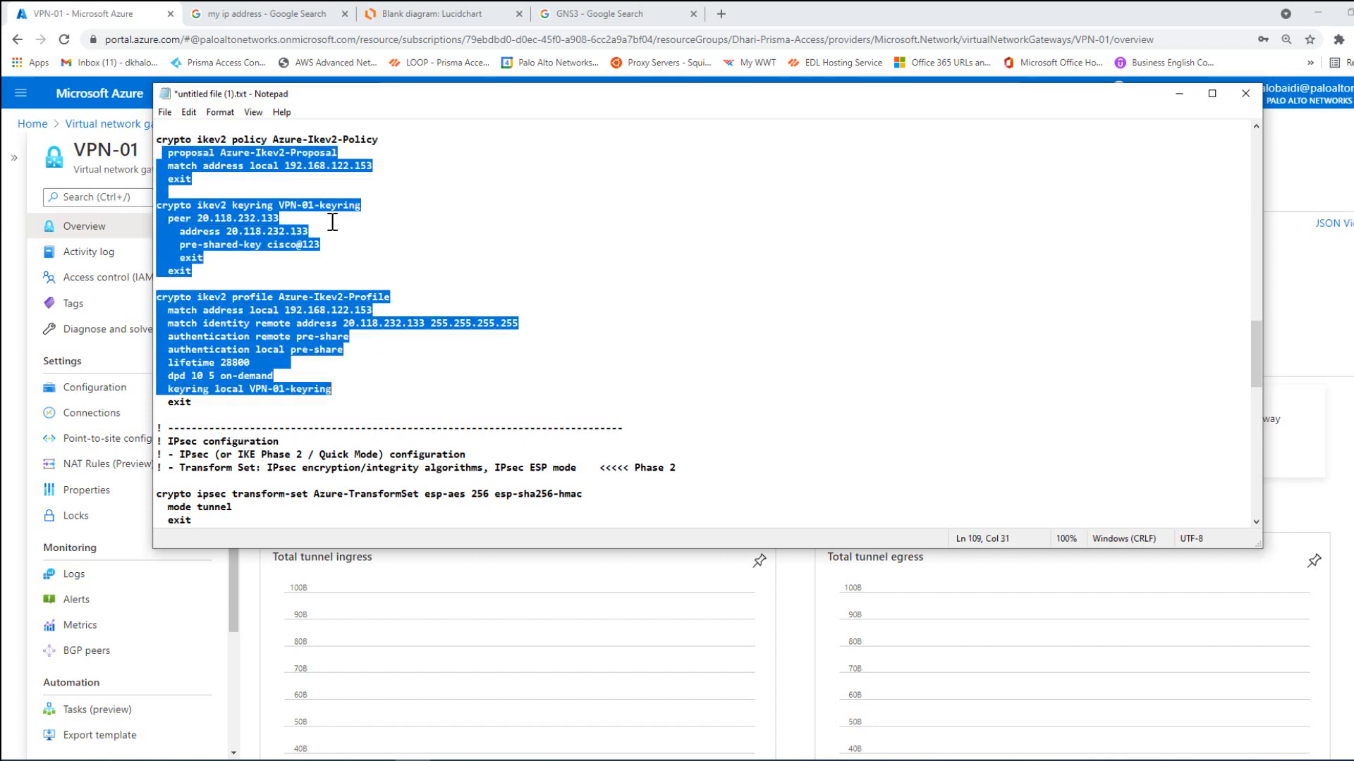
scroll(400, 318, "down", 13)
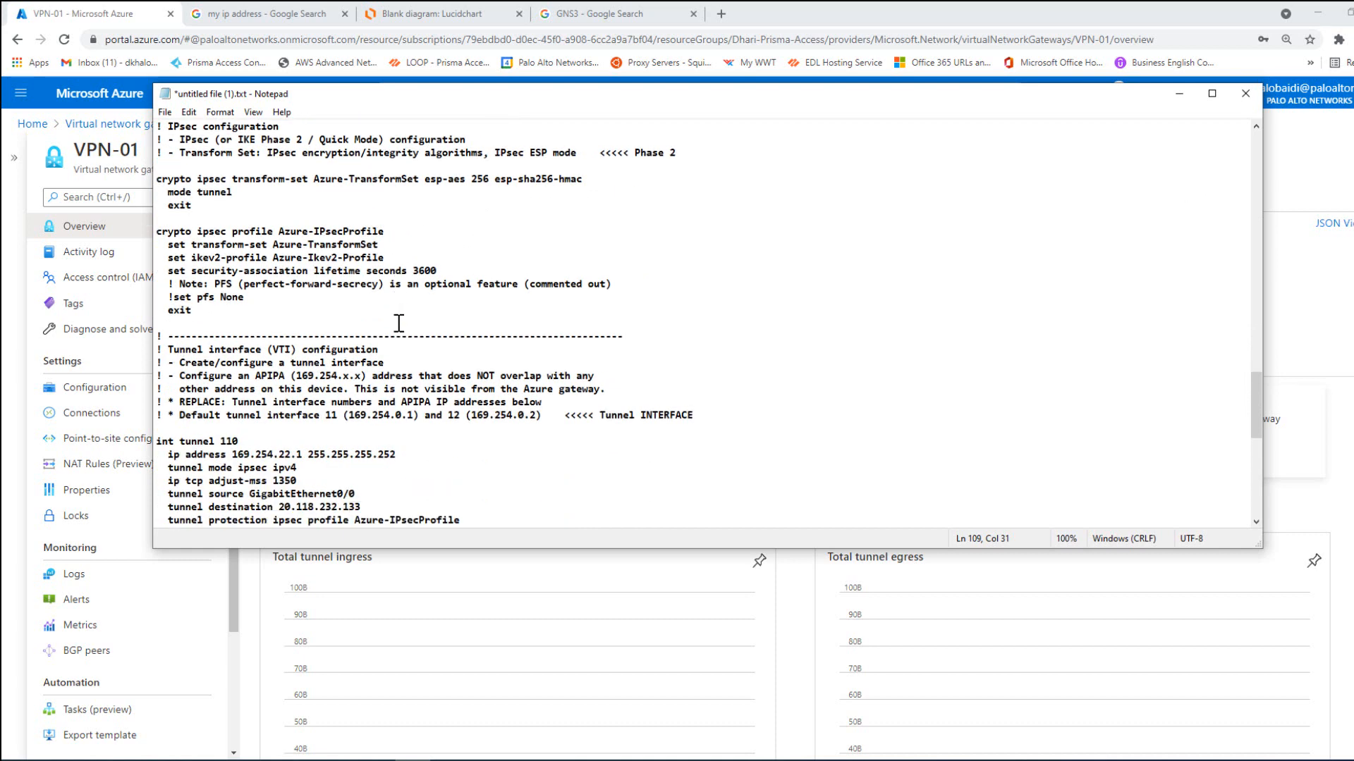
scroll(399, 324, "down", 1)
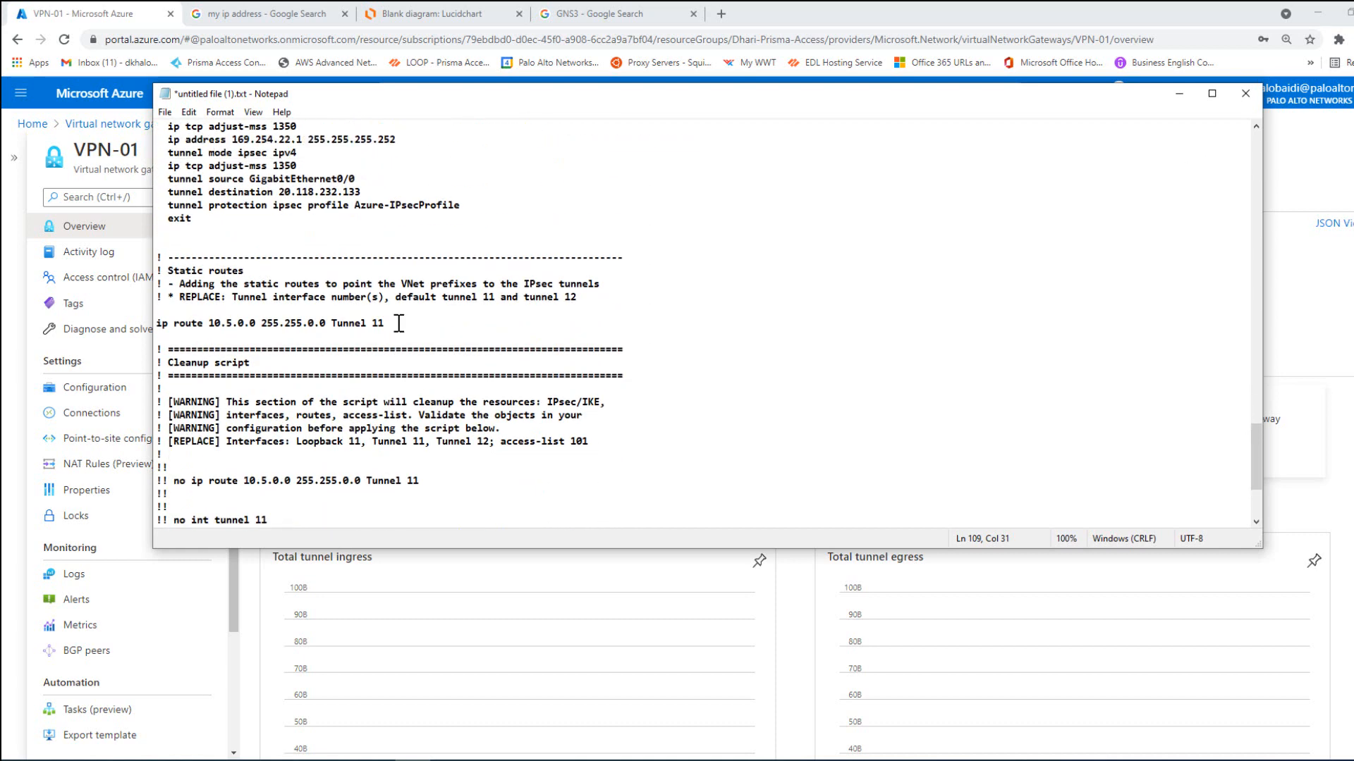
scroll(399, 323, "up", 2)
left_click_drag(244, 336, 350, 337)
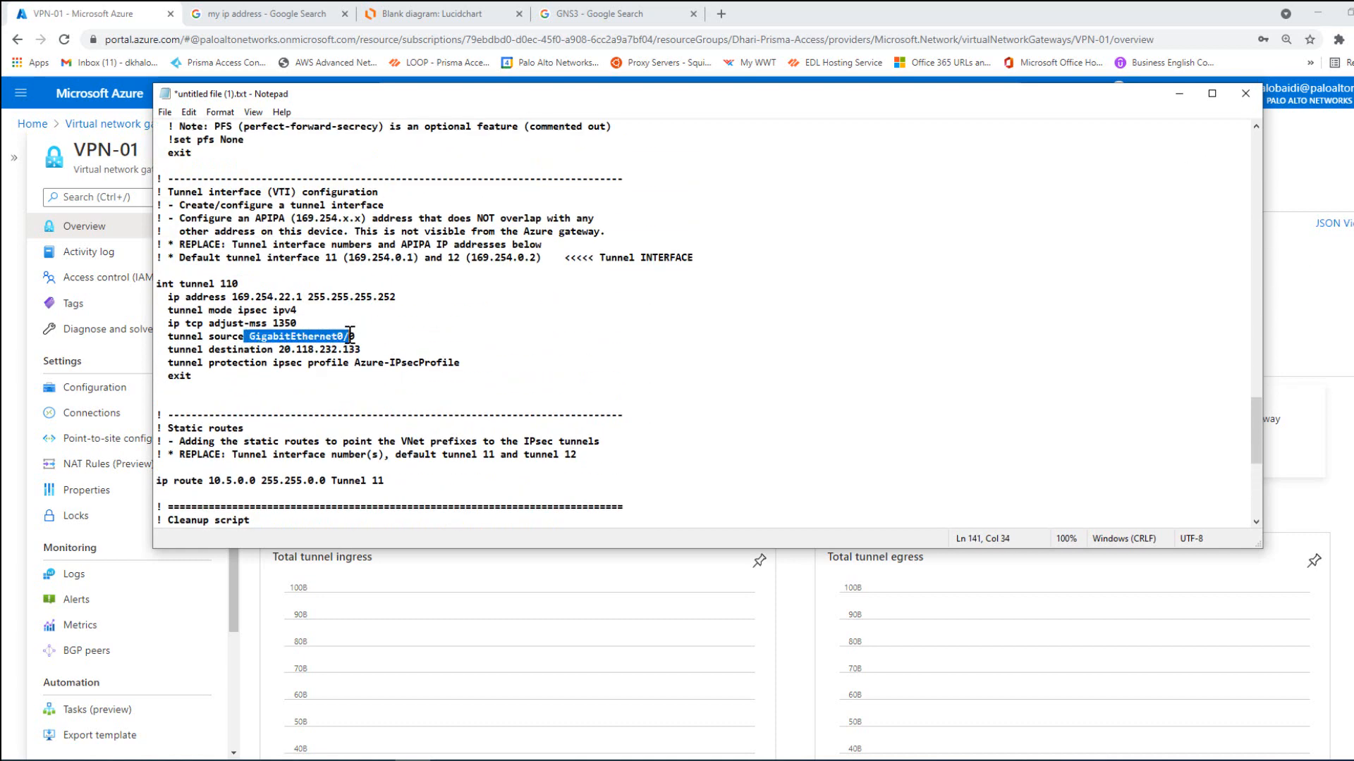
left_click(405, 337)
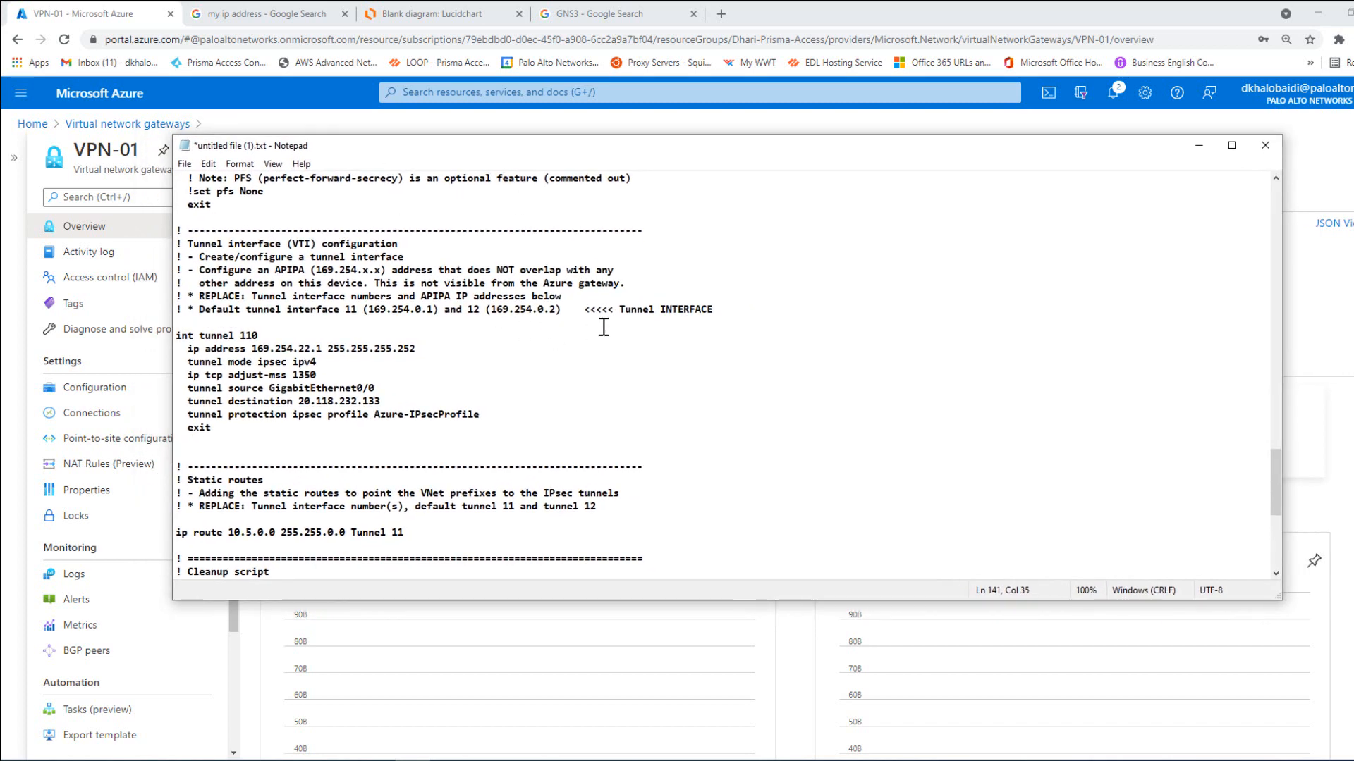
left_click_drag(623, 155, 604, 162)
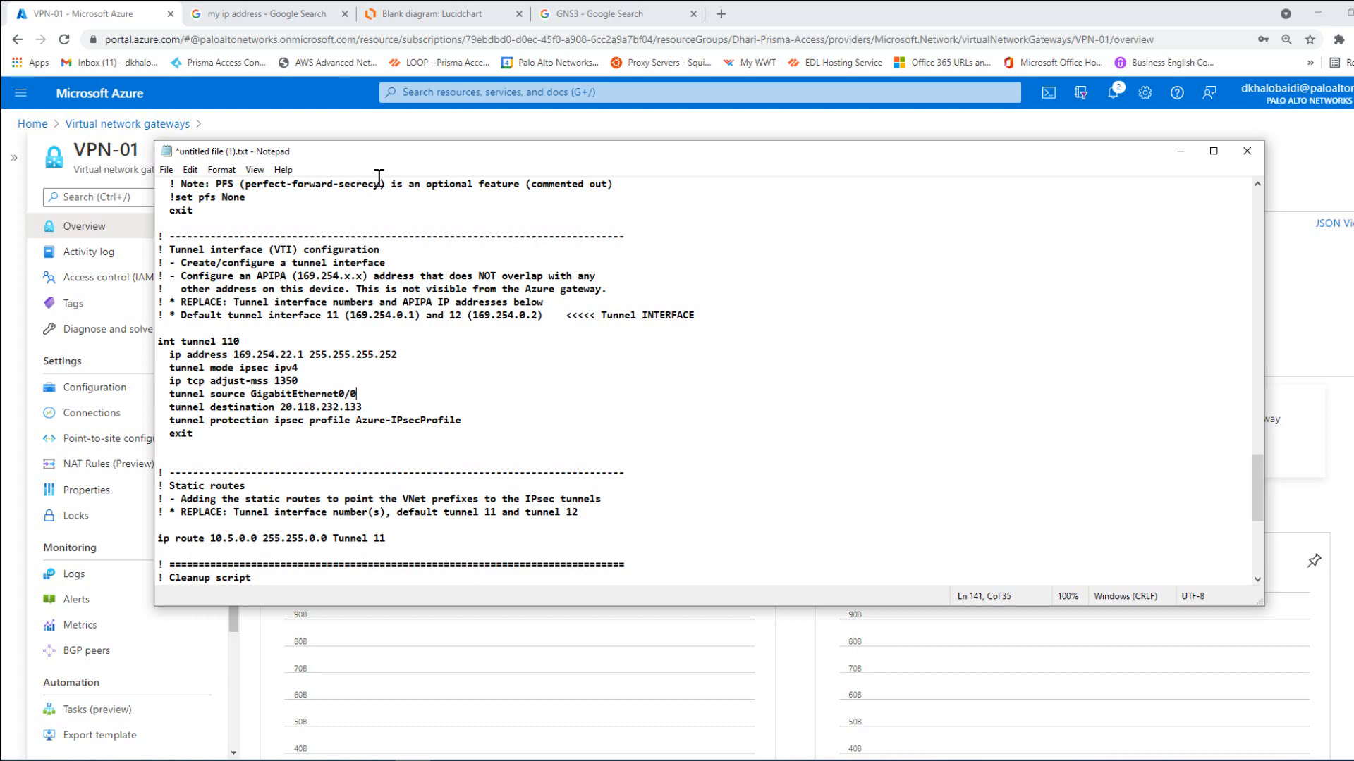
left_click_drag(407, 156, 452, 140)
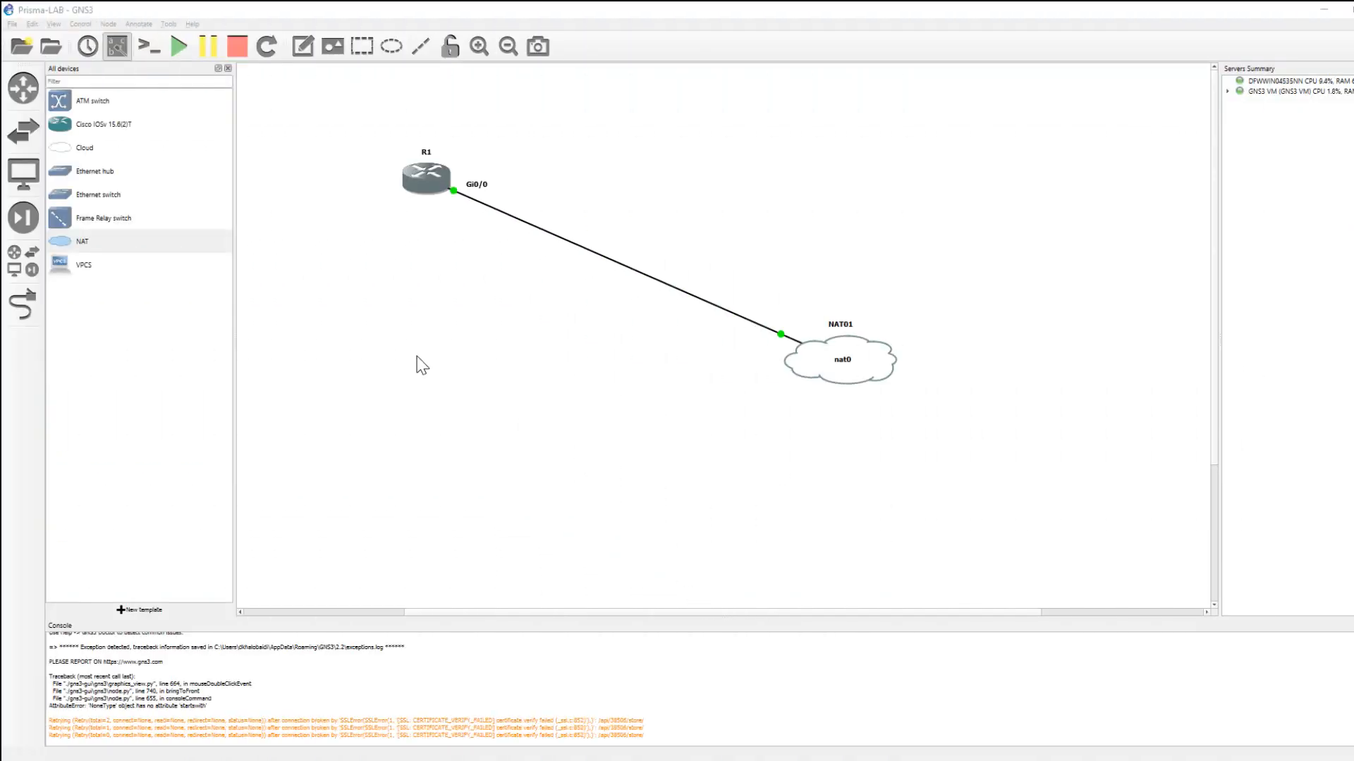
In the GNS3 topology, shift router R1 slightly and reposition its Gi0/0 label just below the router.
mouse_move(422, 196)
left_mouse_down()
mouse_move(473, 196)
mouse_move(435, 192)
left_mouse_up()
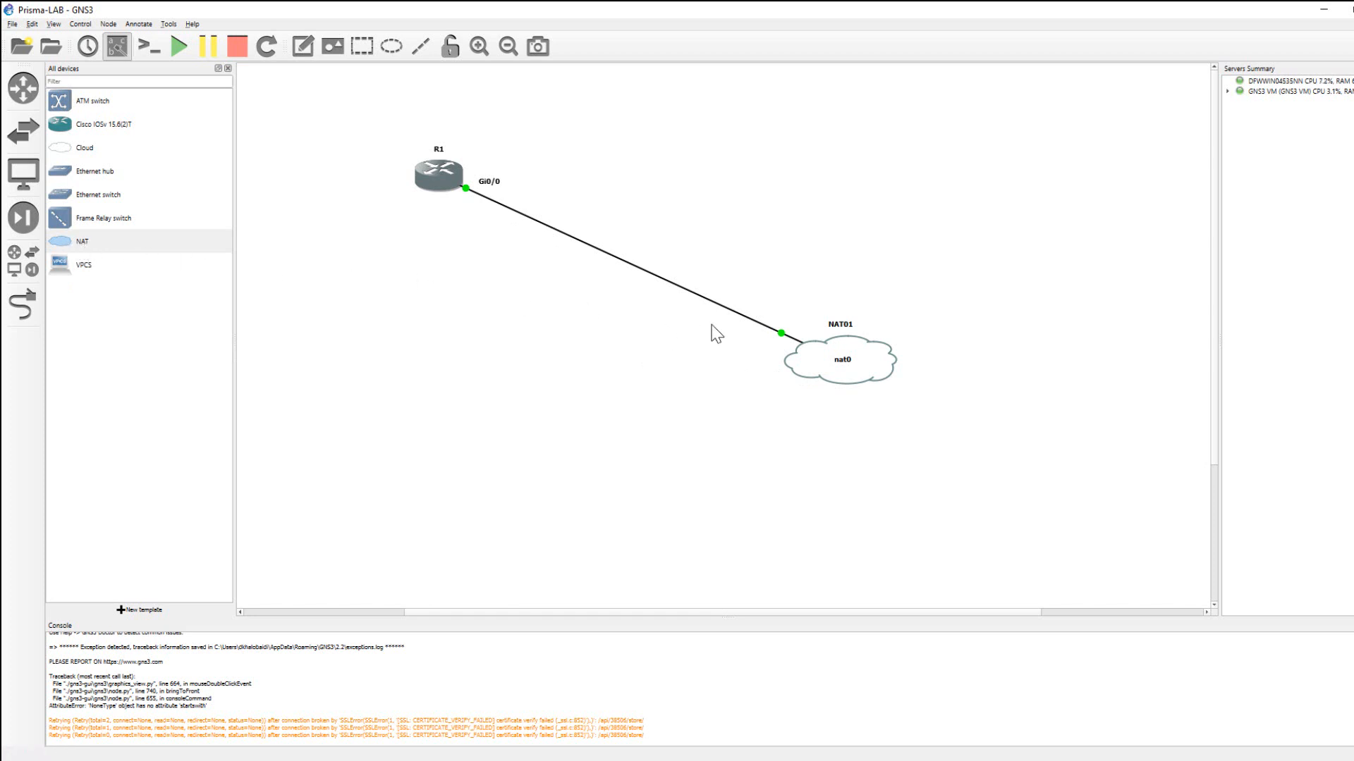
left_click_drag(493, 185, 463, 207)
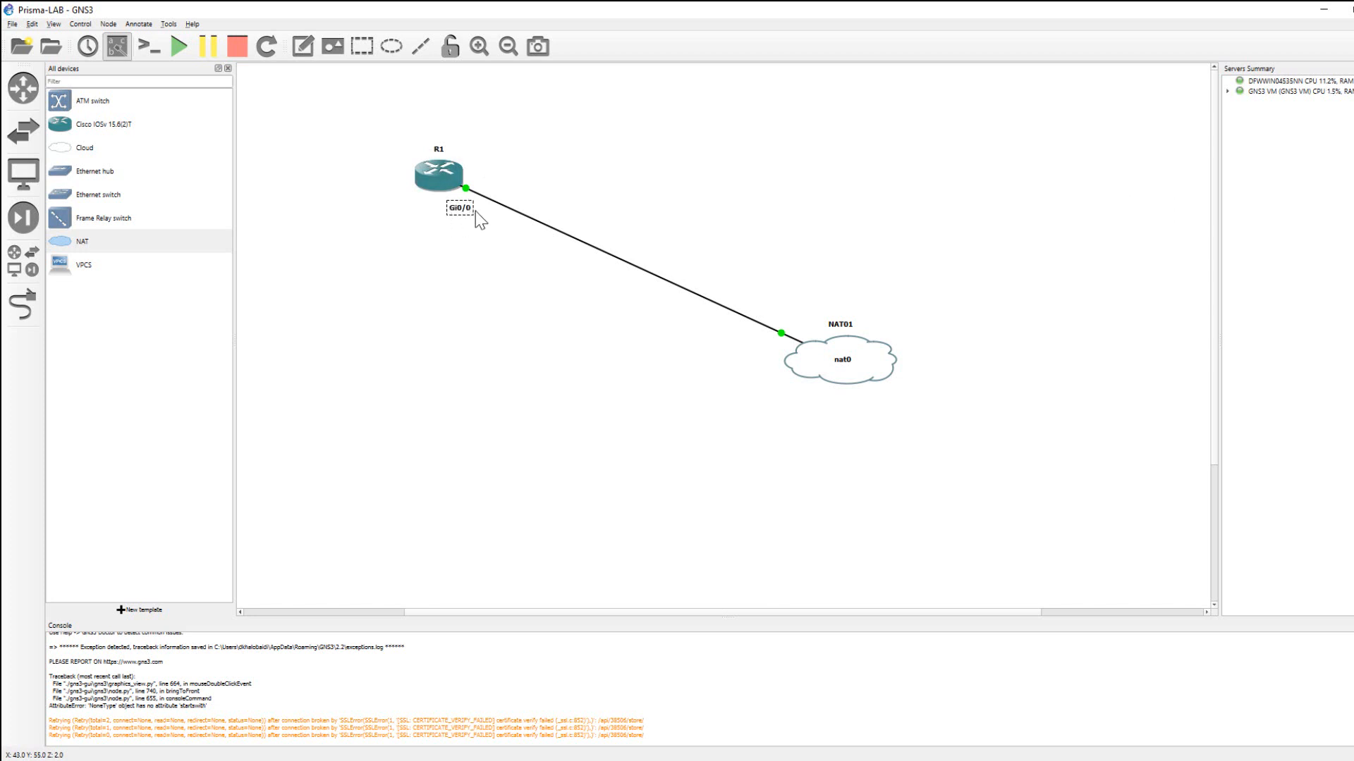
left_click_drag(463, 215, 456, 213)
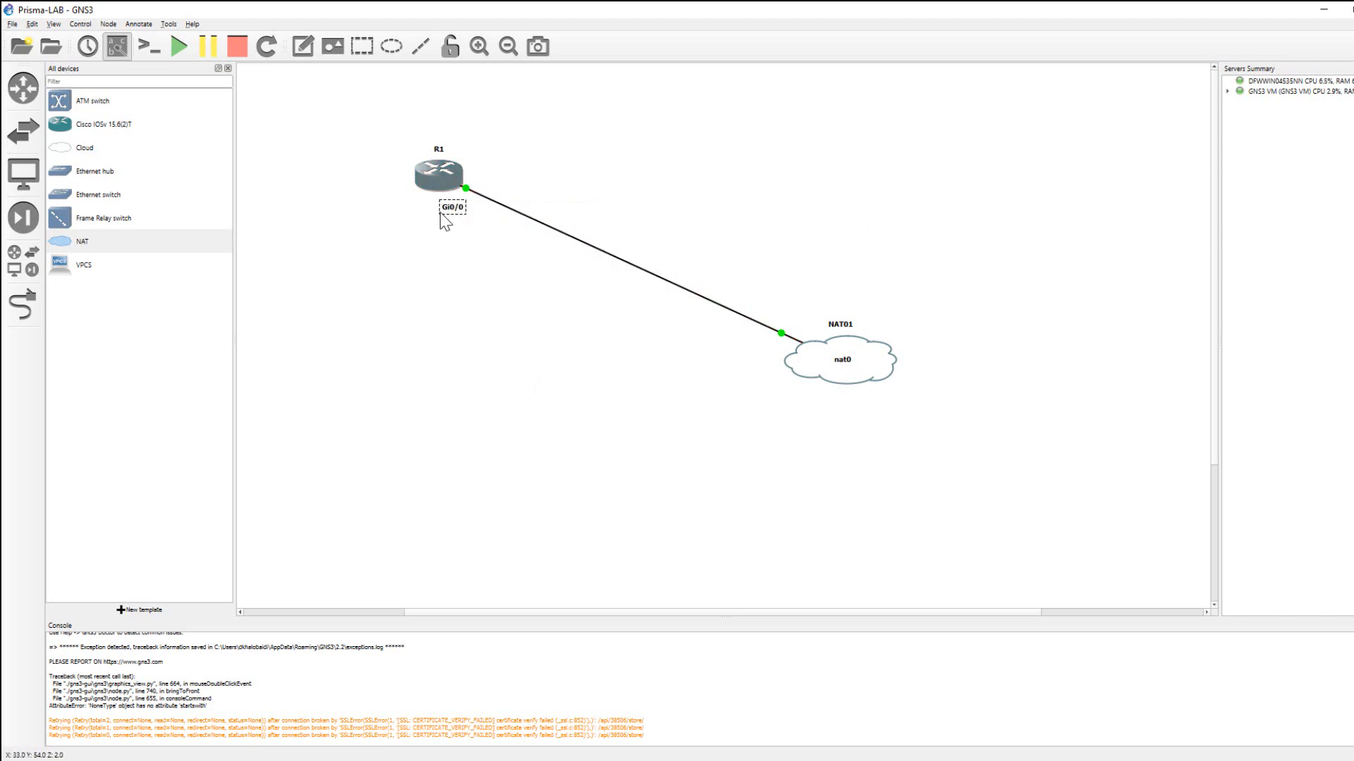
Switch to the Command Prompt and look through the network adapter listing for the Wi-Fi adapter's details.
key("alt+Tab")
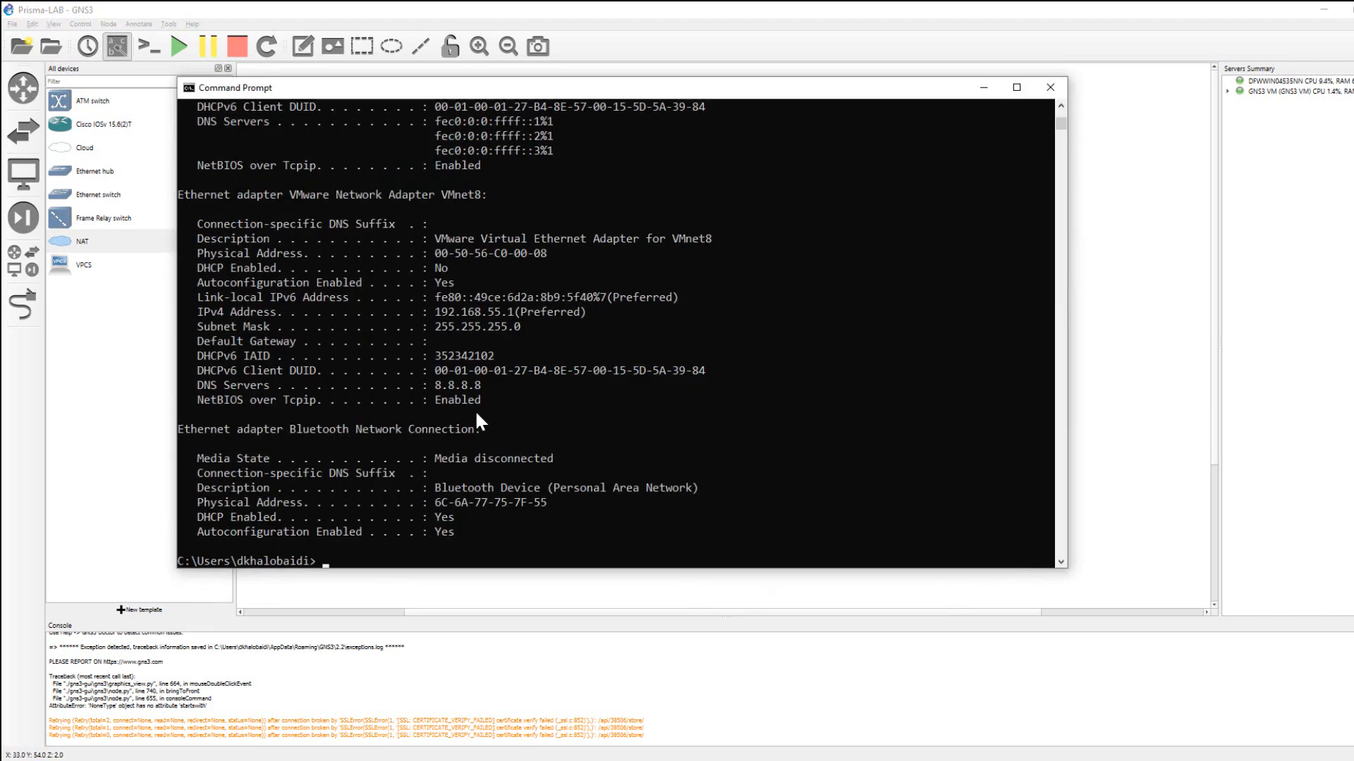
scroll(477, 416, "up", 1)
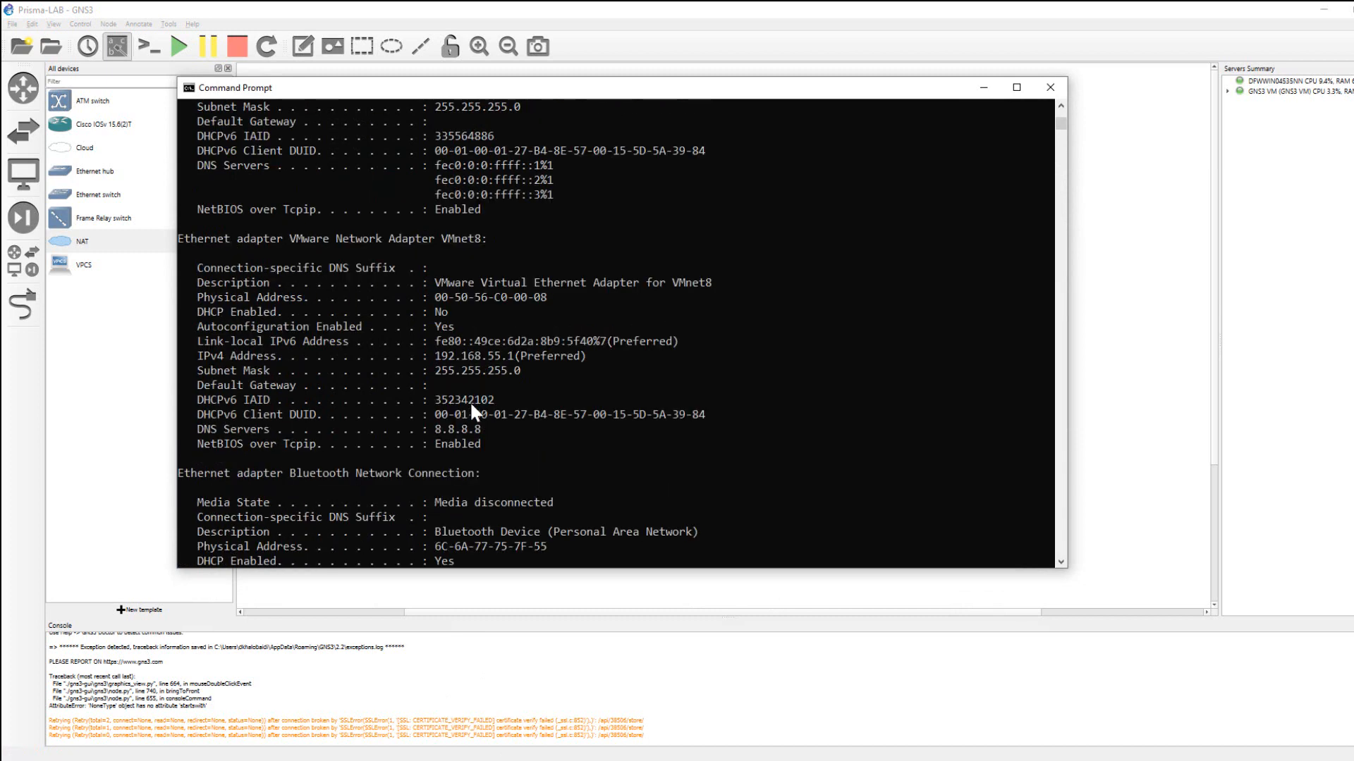
scroll(554, 305, "up", 1)
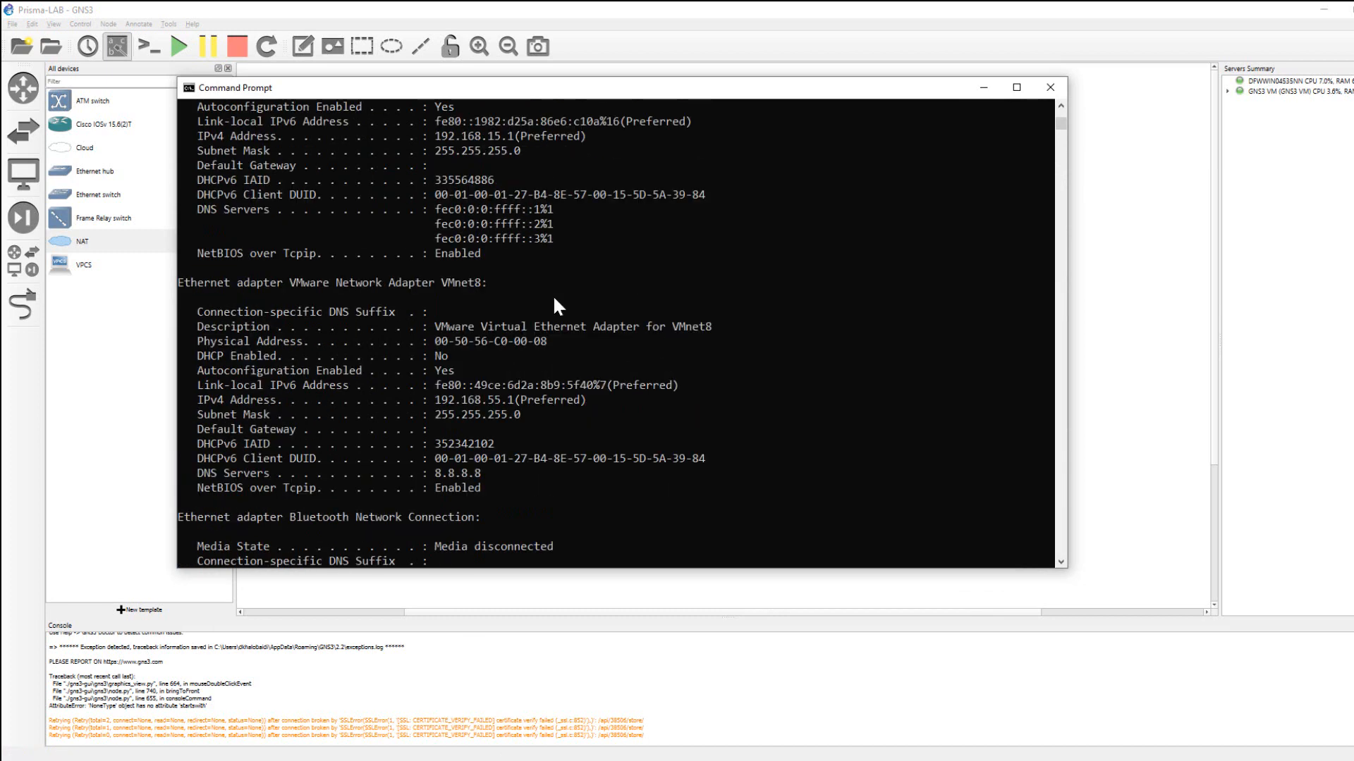
scroll(554, 305, "down", 2)
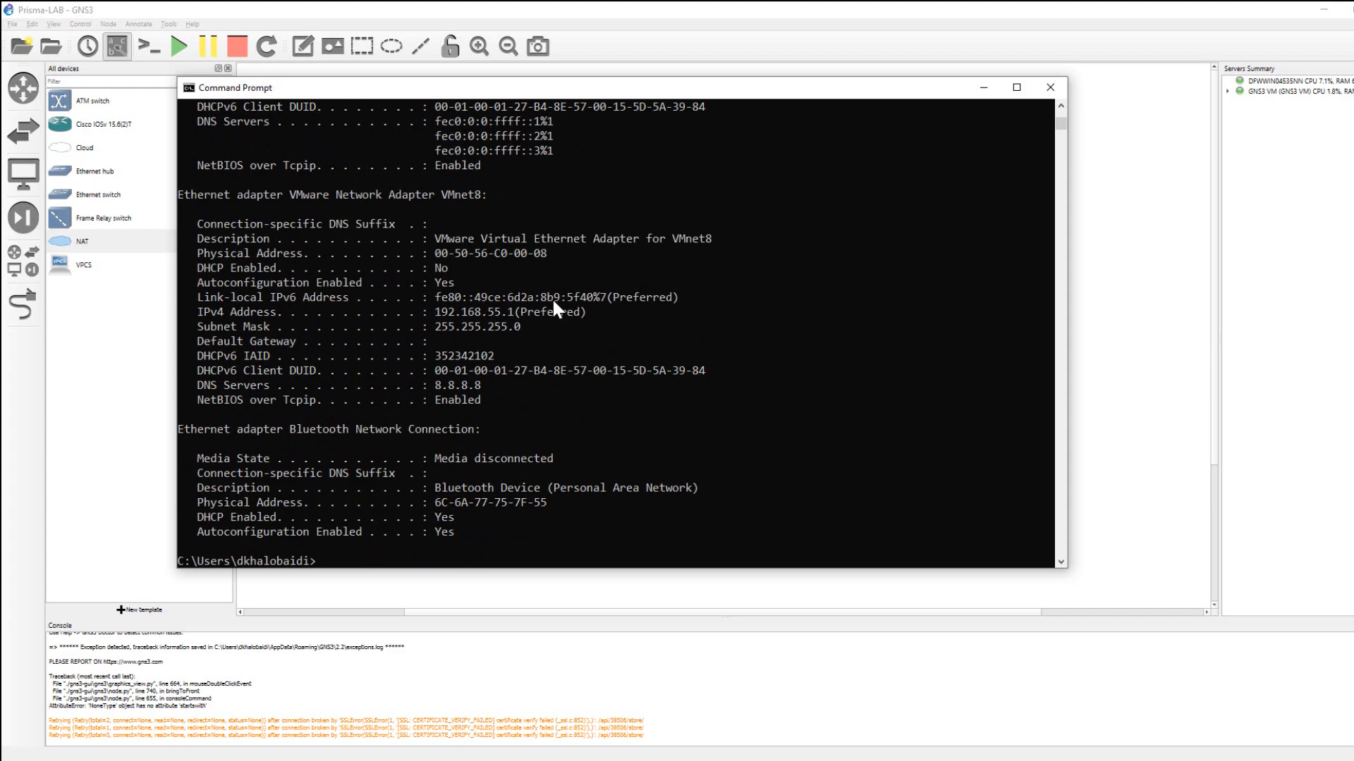
scroll(553, 299, "up", 4)
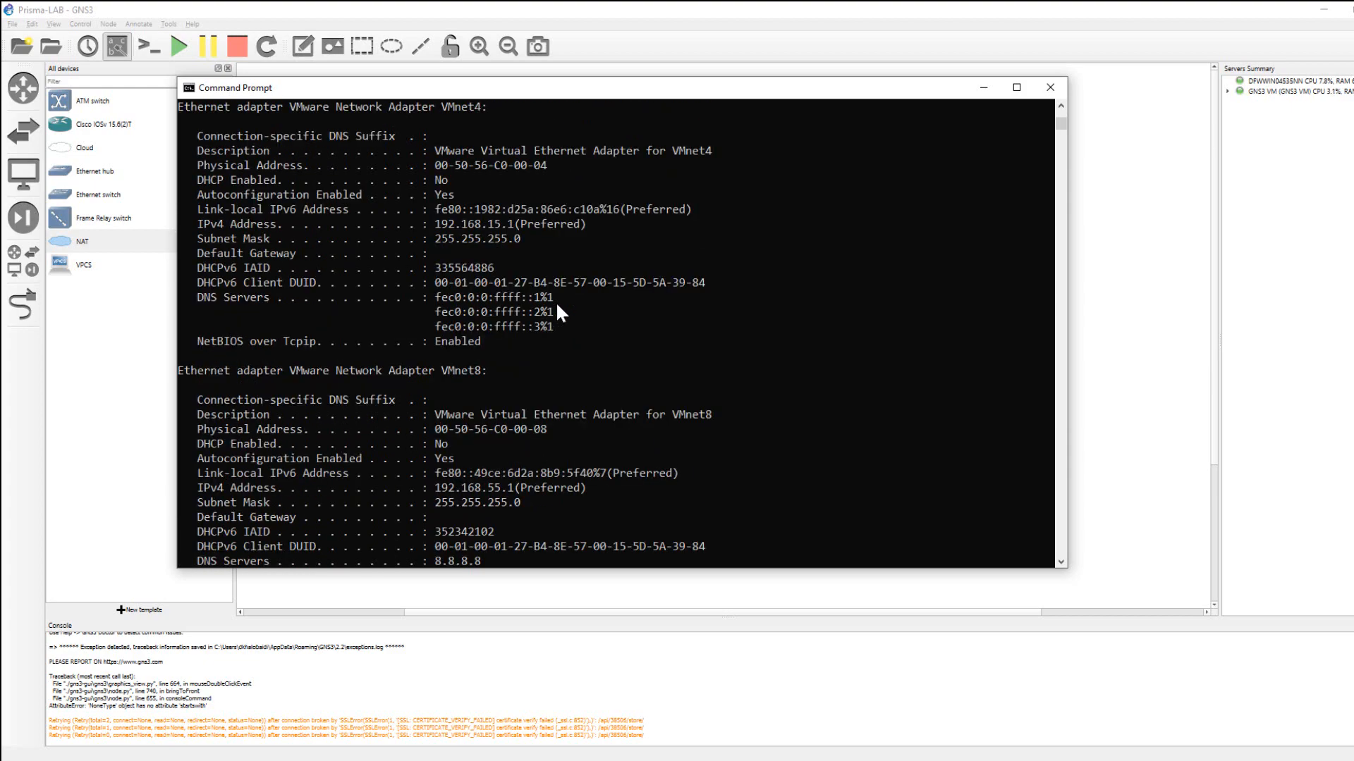
scroll(556, 302, "up", 7)
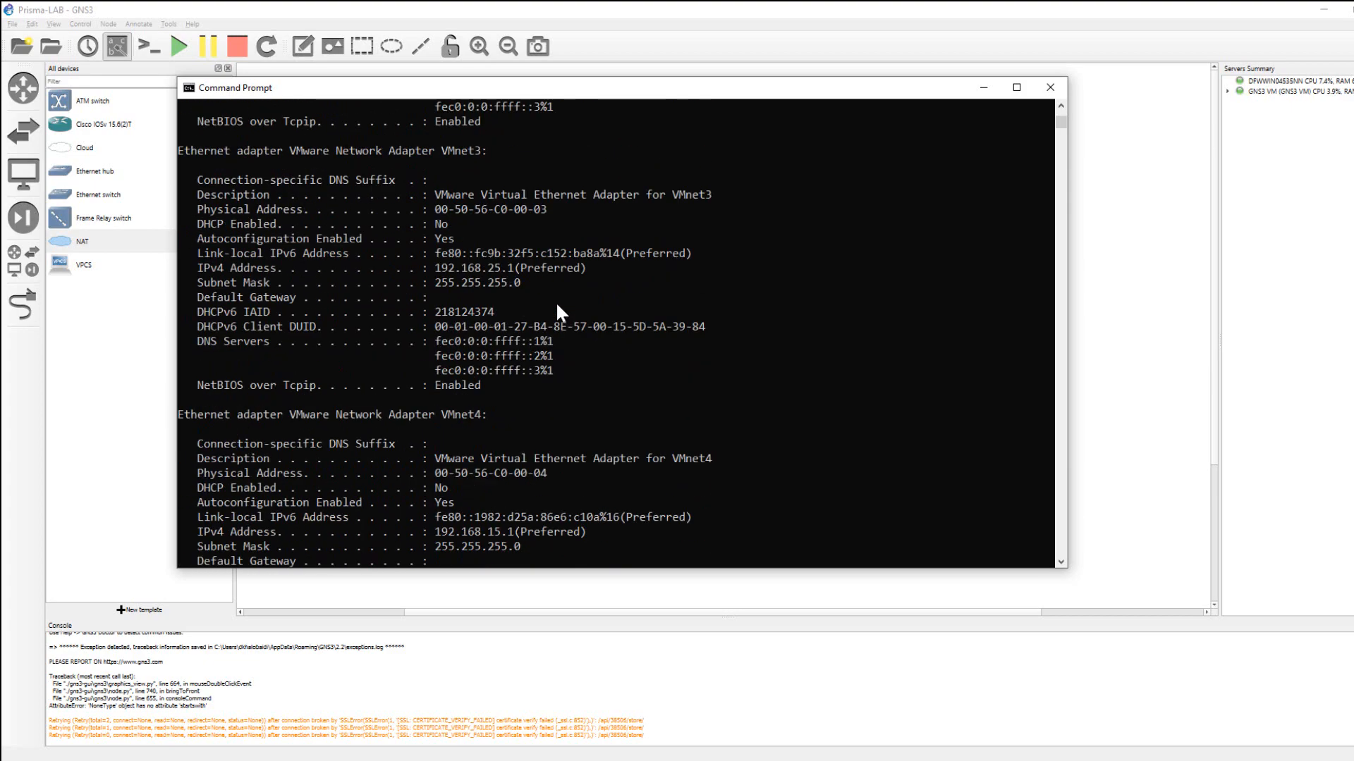
scroll(556, 302, "down", 13)
scroll(555, 304, "up", 3)
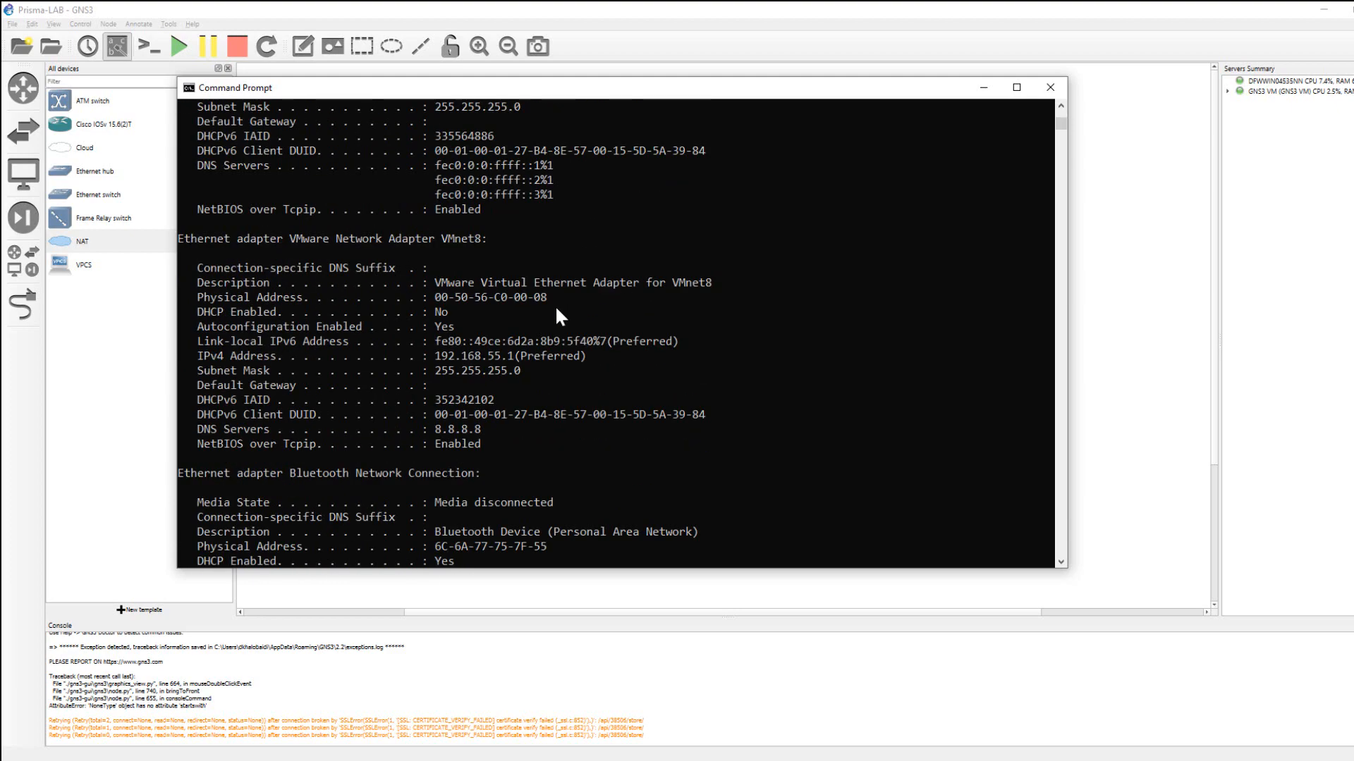
scroll(556, 310, "up", 17)
scroll(555, 305, "up", 9)
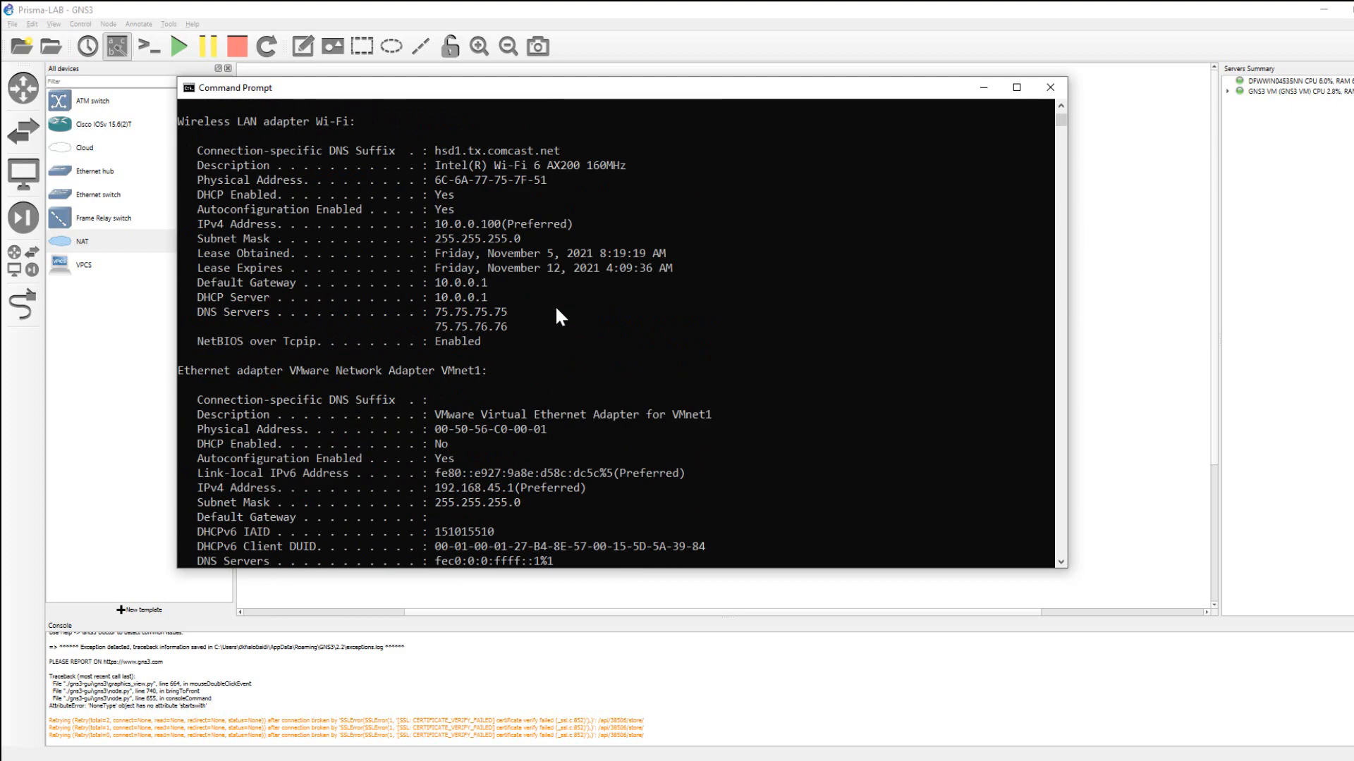
Copy the Wi-Fi adapter's physical address 6C-6A-77-75-7F-51 from the adapter listing.
scroll(556, 309, "up", 1)
left_click(484, 209)
left_click(537, 248)
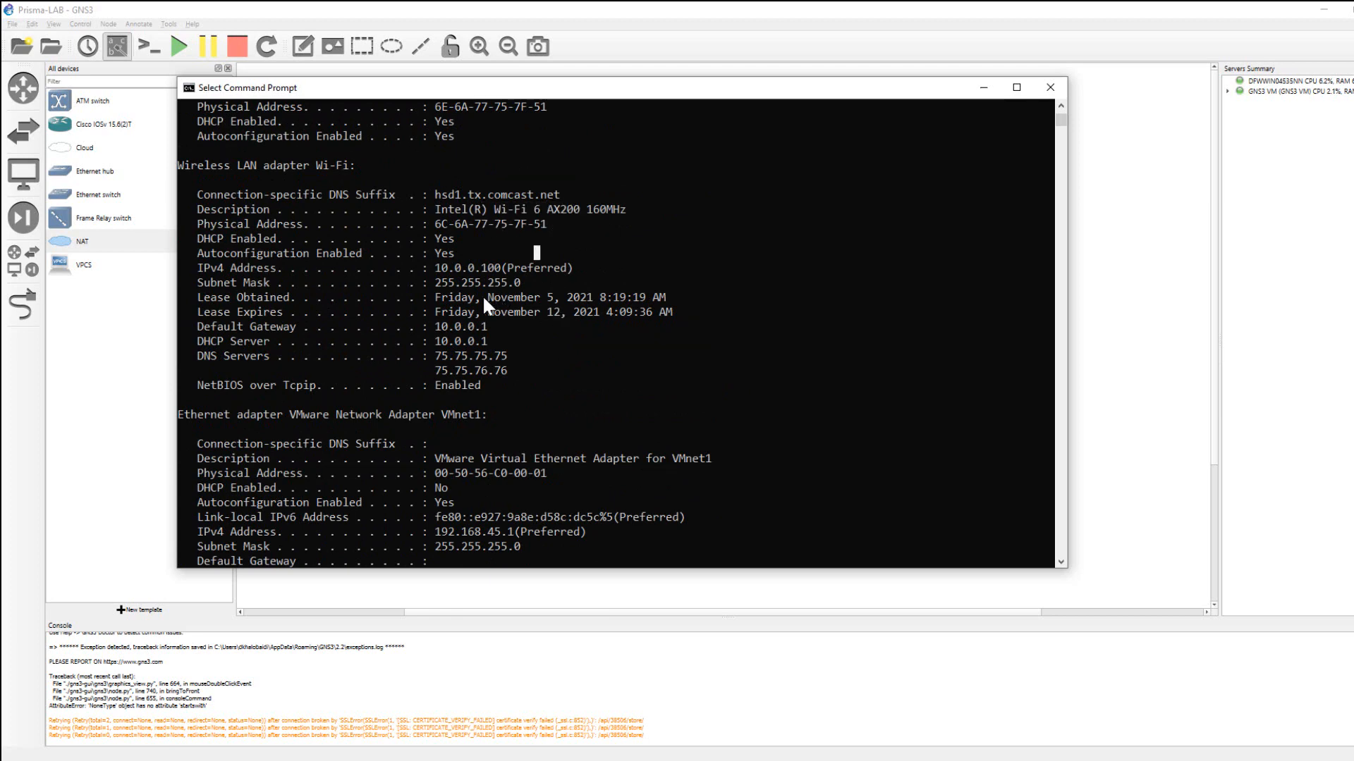
left_click_drag(430, 224, 517, 227)
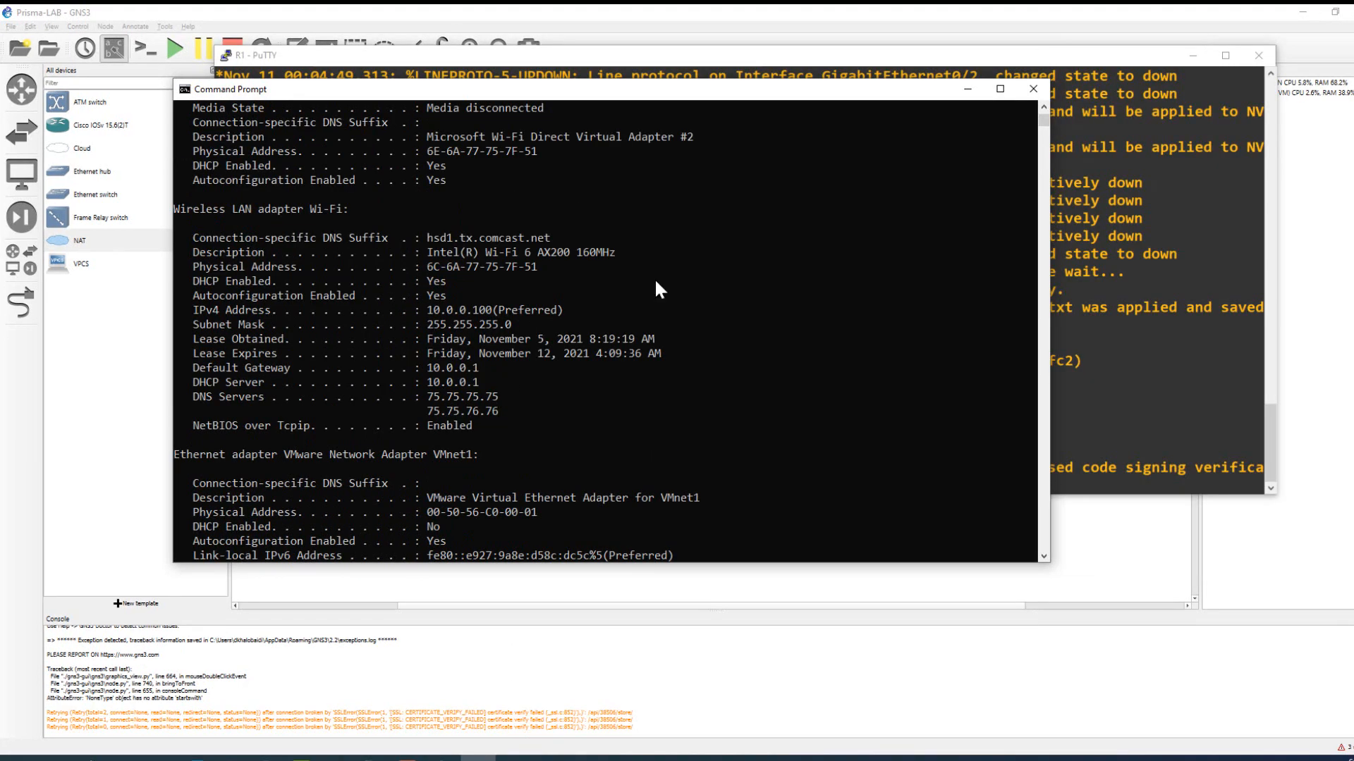
Put the Command Prompt away and bring up the Router# prompt in the R1 PuTTY console.
left_click(967, 88)
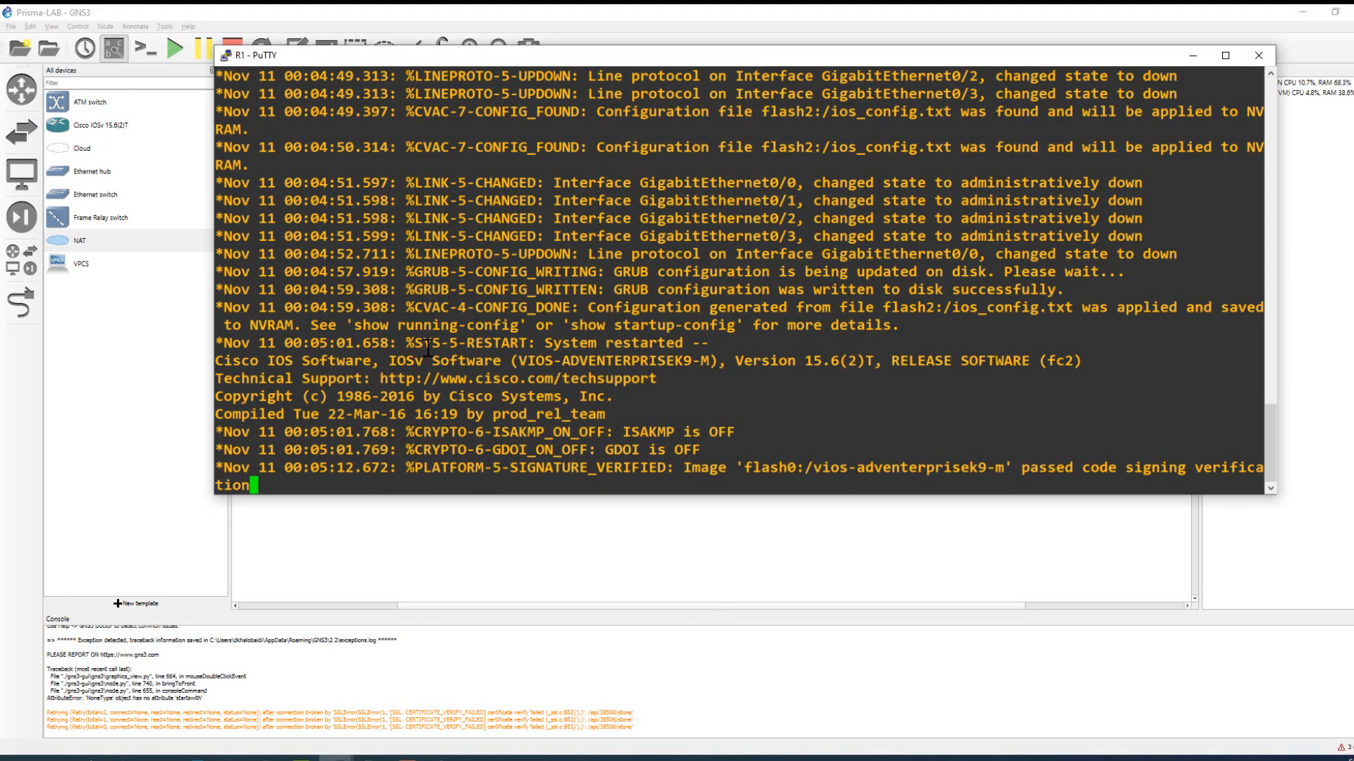
key("Return")
key("Return")
key("Return")
key("Return")
key("Return")
key("Return")
key("Return")
key("Return")
key("Return")
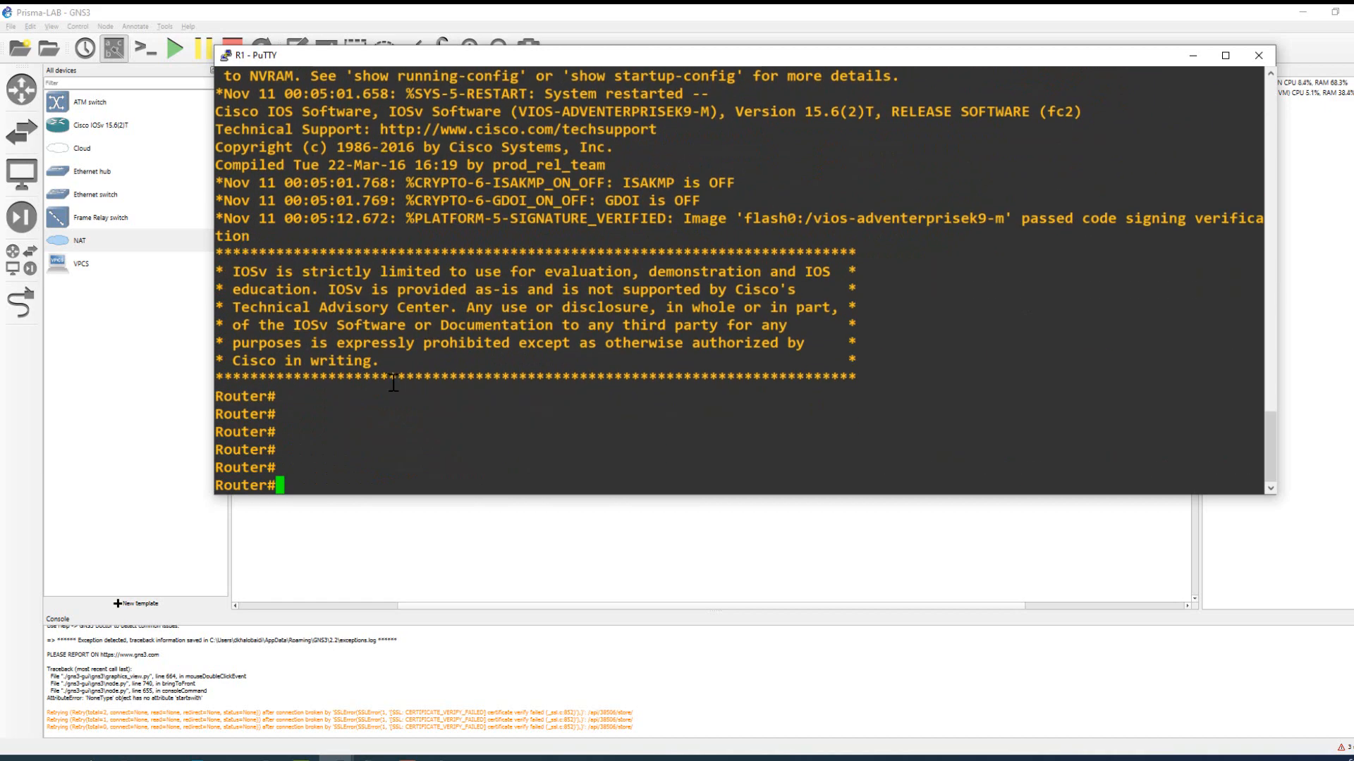
Enter global configuration mode with config t and open interface g 0/0 for configuration.
type("config t")
key("Return")
key("Return")
key("Return")
key("Return")
key("Return")
key("Return")
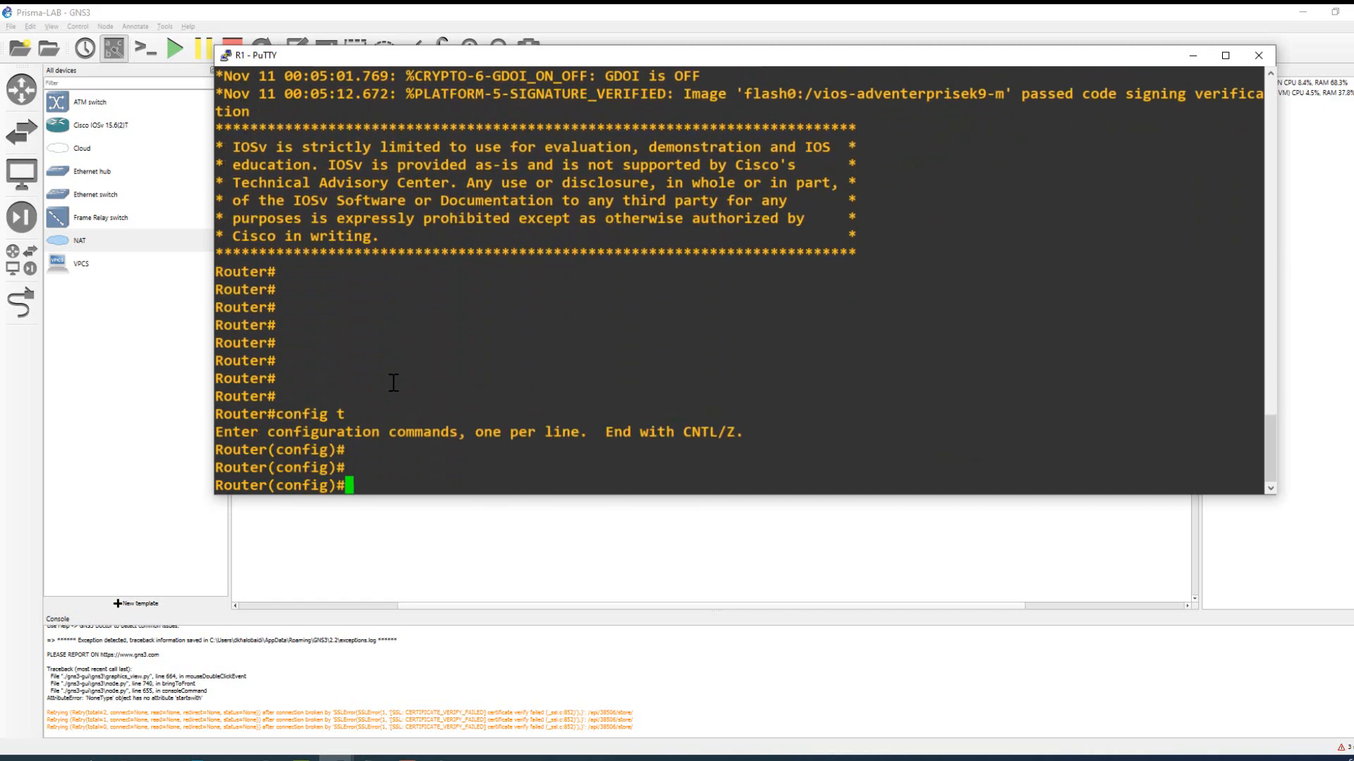
type("inter g 0/0")
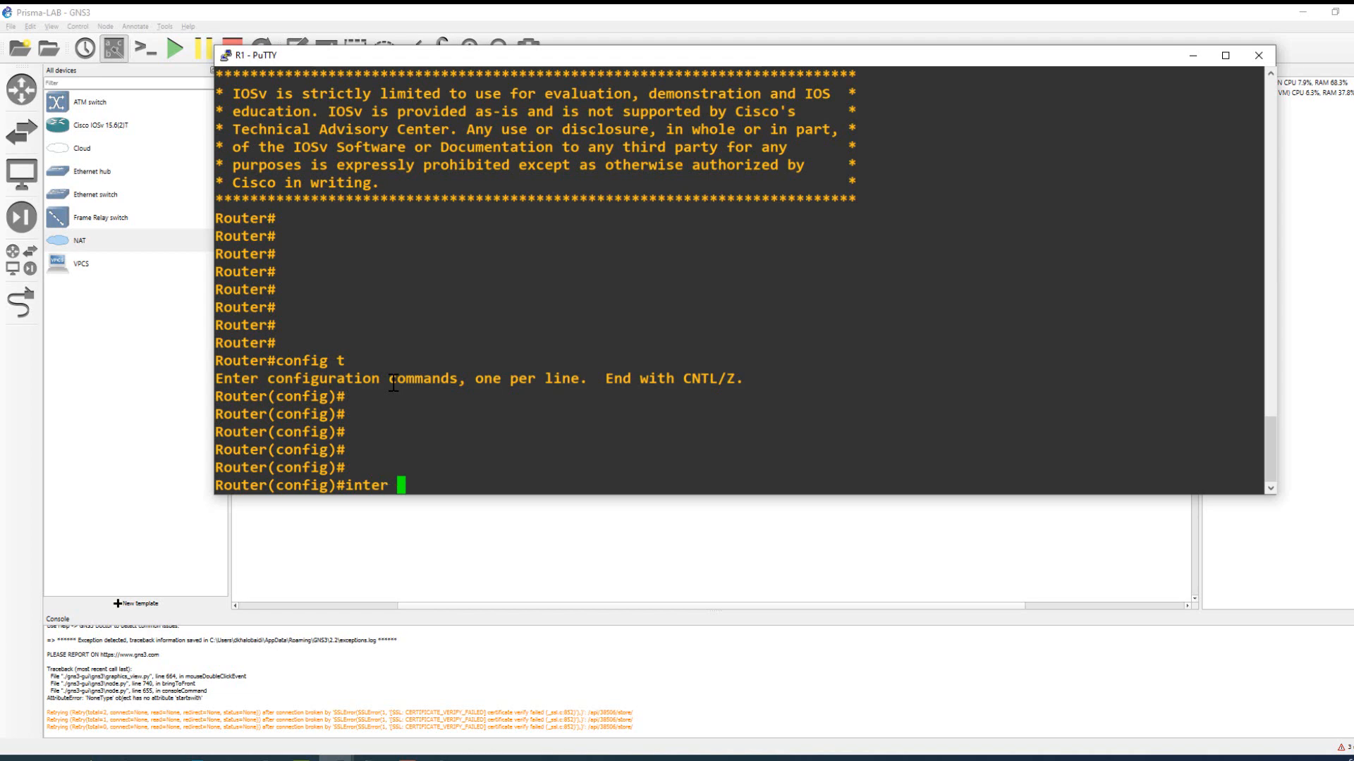
key("Return")
key("Return")
key("Return")
key("Return")
key("Return")
key("Return")
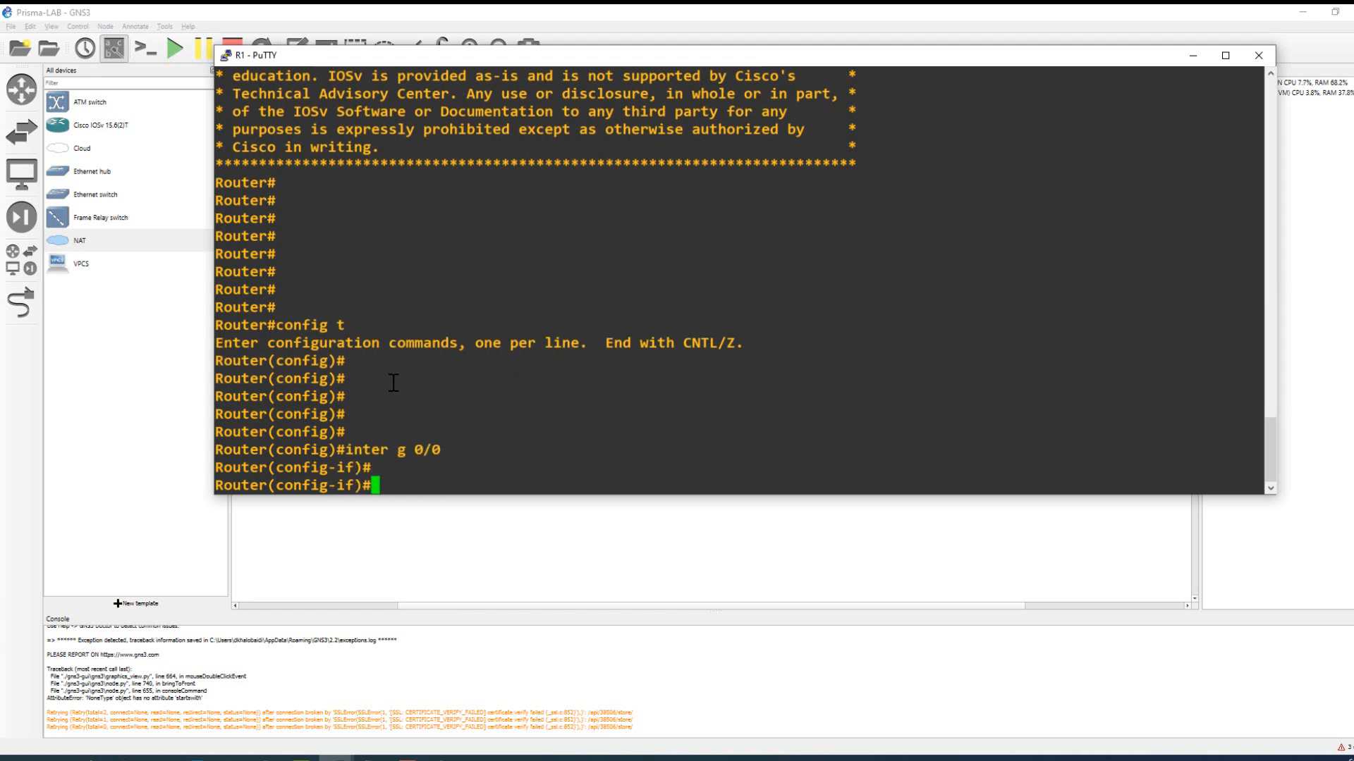
Set interface g 0/0 to get its IP address automatically with the command ip address dhcp.
type("ip add")
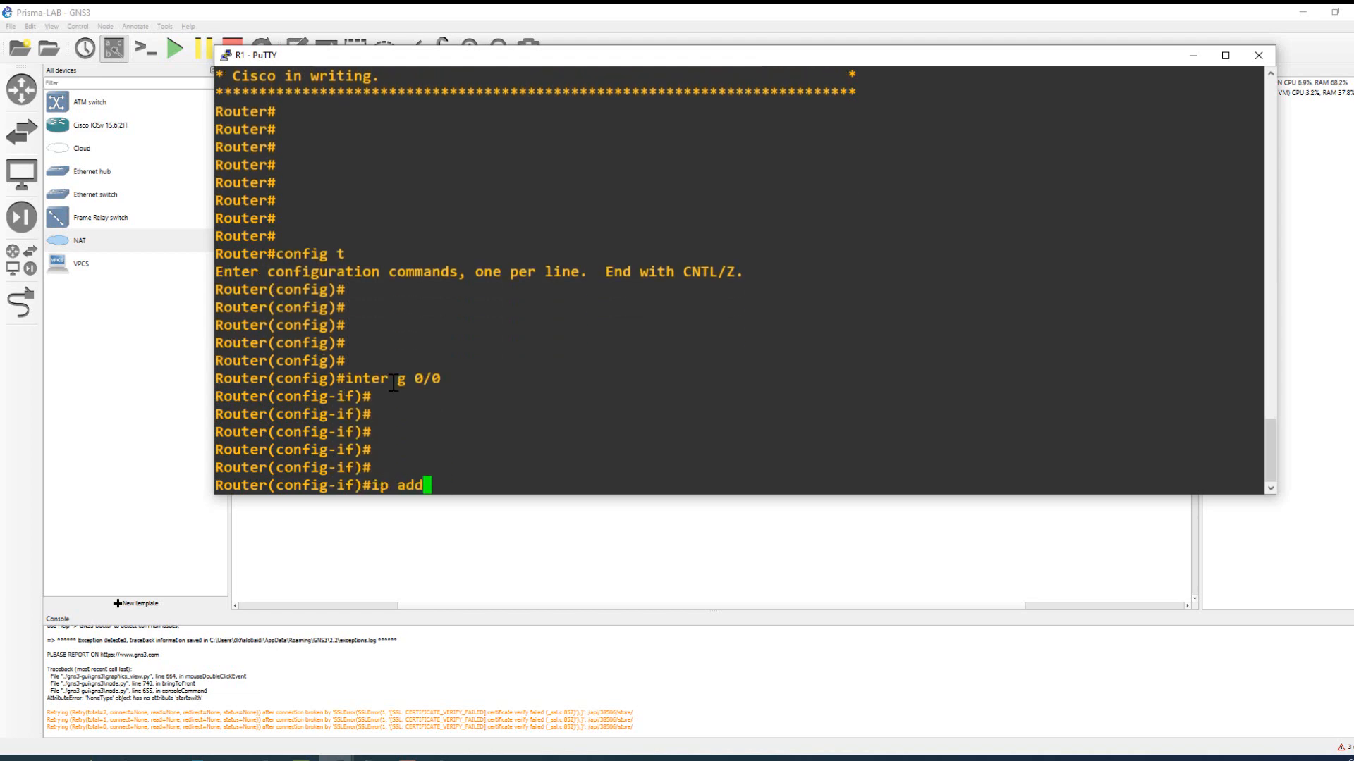
key("Tab")
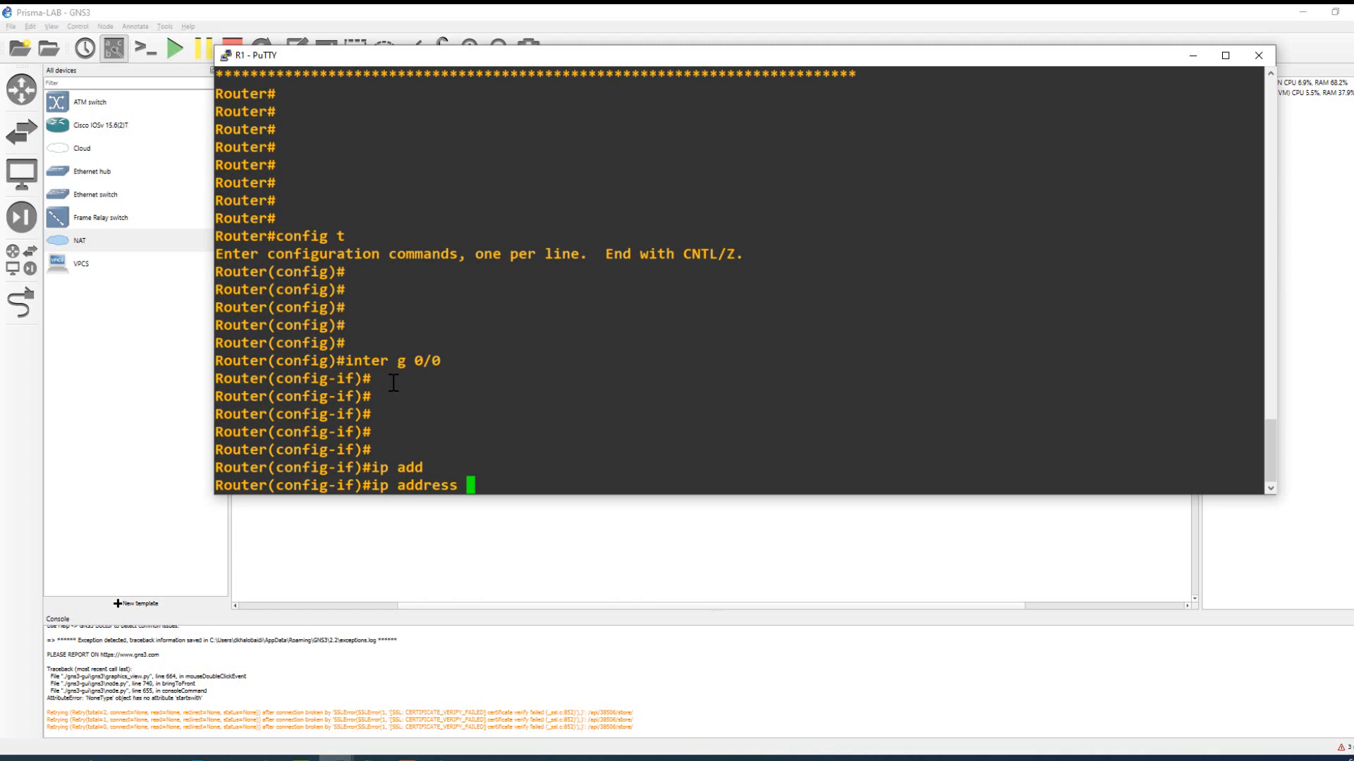
type("dh")
key("Tab")
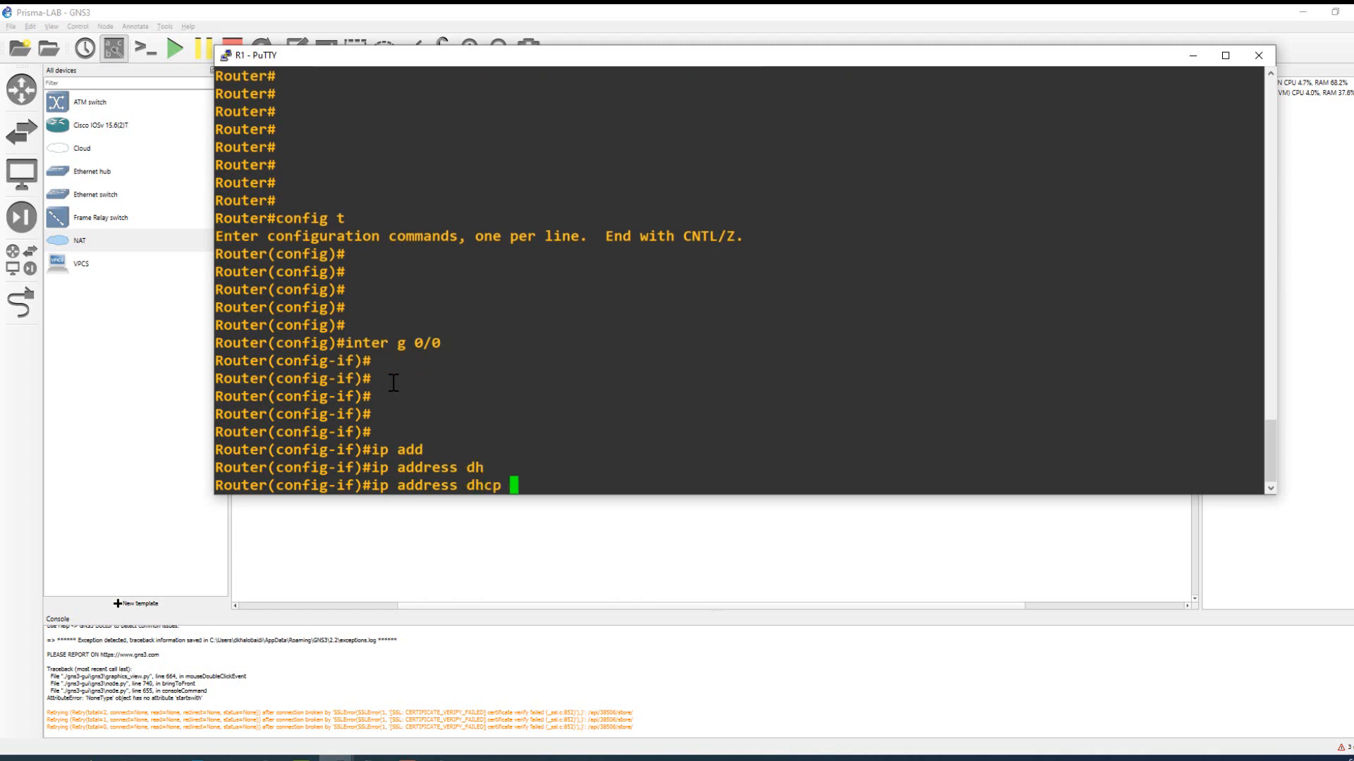
key("Return")
key("Return")
key("Return")
key("Return")
key("Return")
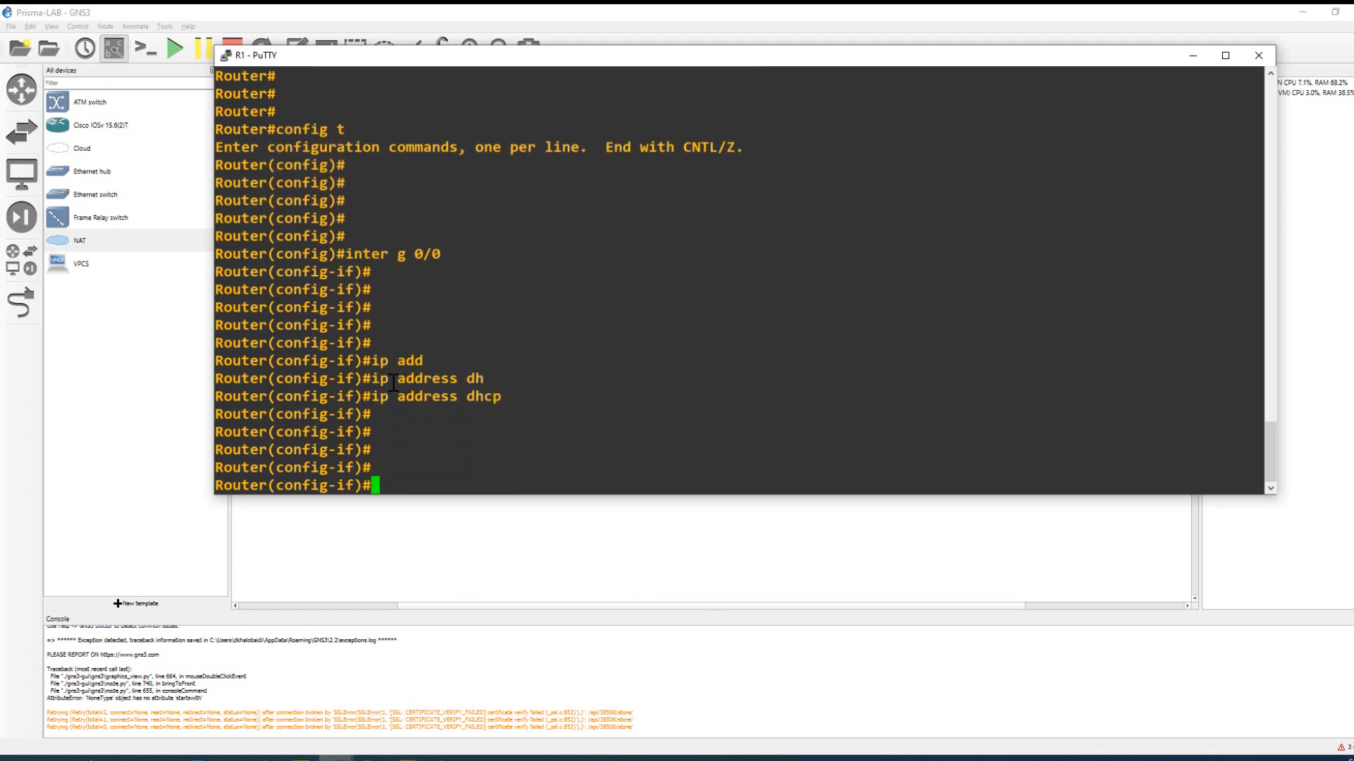
Begin the mac-address command for interface g 0/0, check its expected format and paste the copied address 6C-6A-77-75-7F-51.
type("mac")
key("Tab")
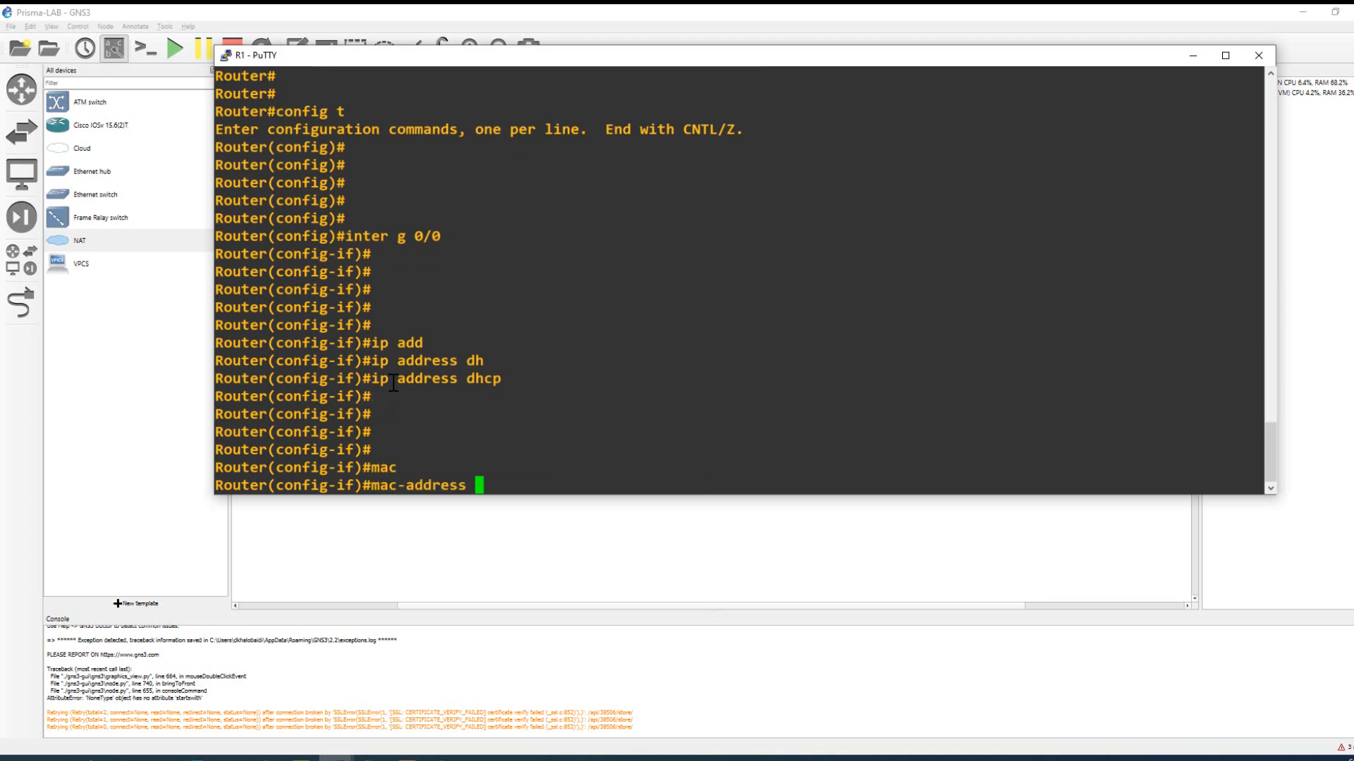
type("?")
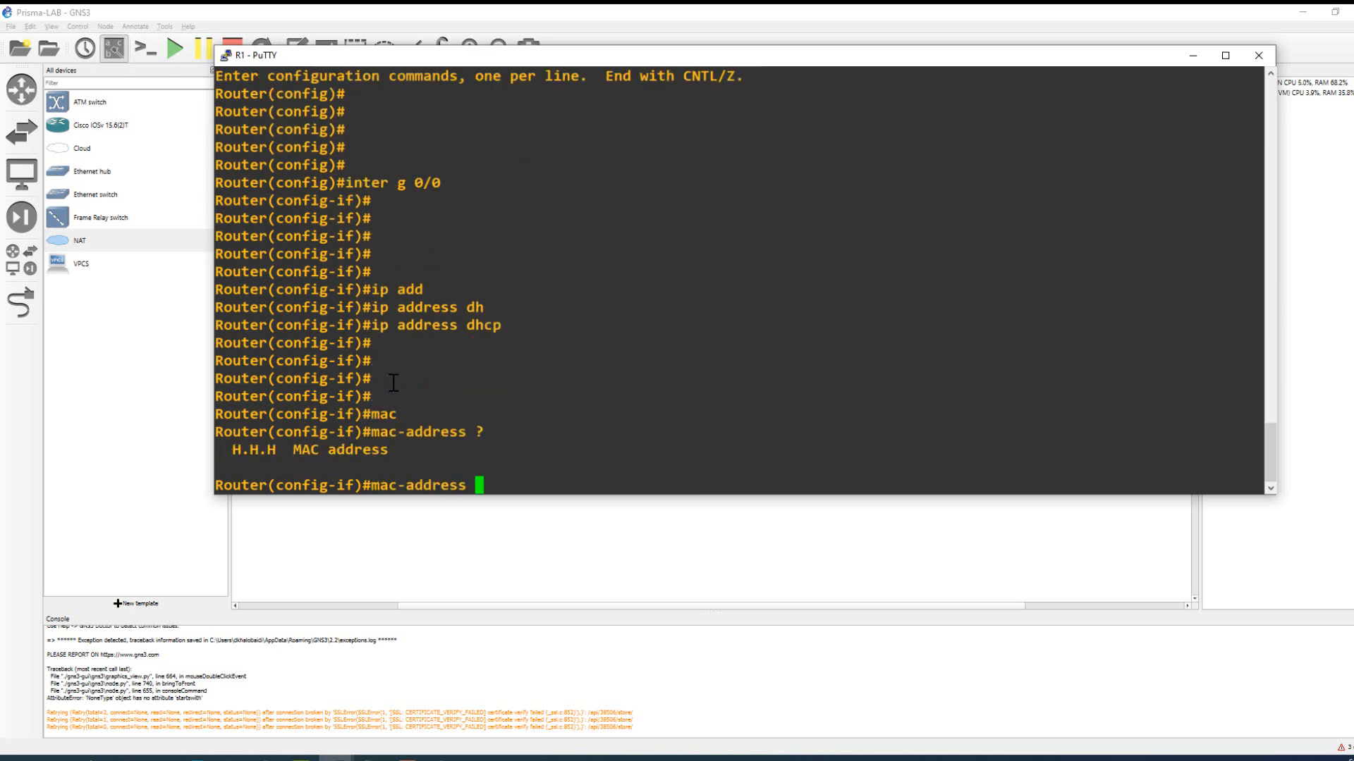
right_click(477, 400)
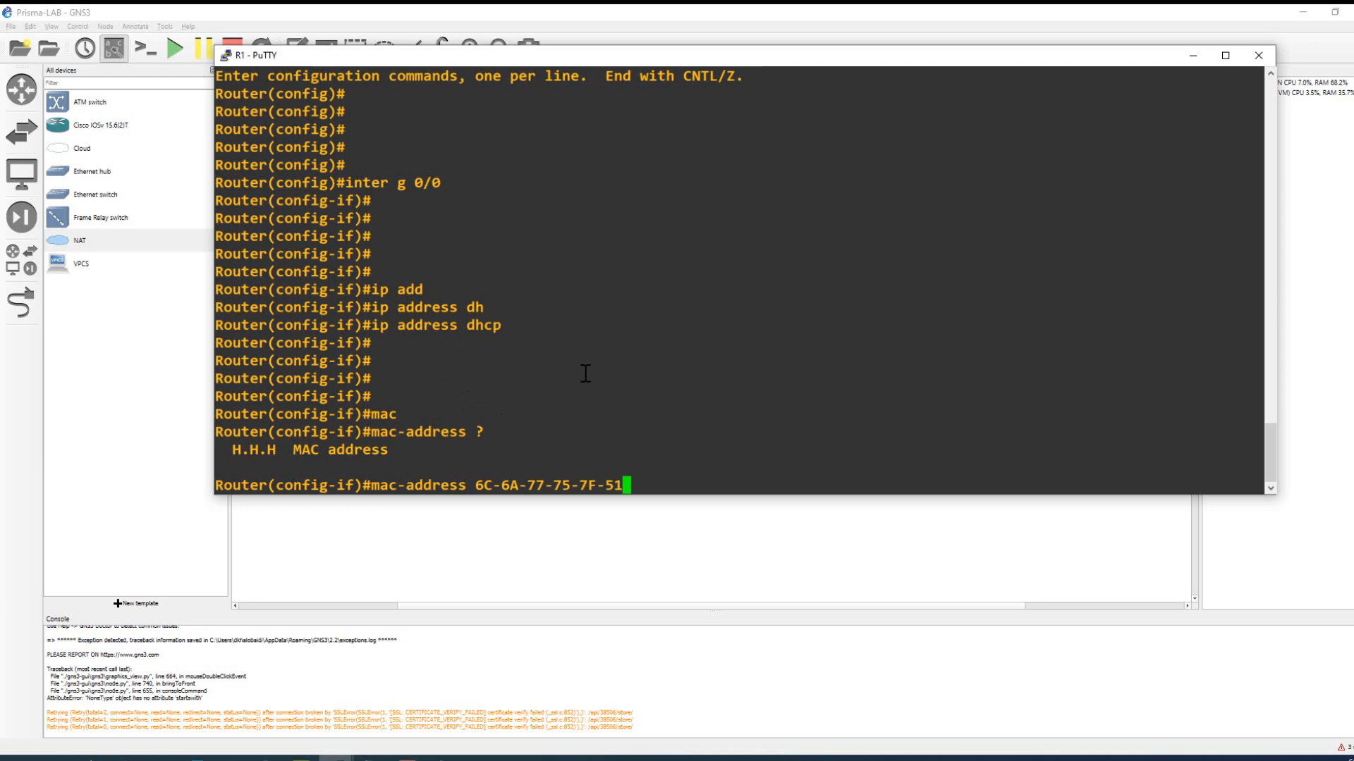
Reformat the pasted address as 6C6A.7775.7F51 and apply it as the MAC address of interface g 0/0.
key("Left")
key("Left")
key("BackSpace")
key("Left")
key("Left")
key("BackSpace")
type(".")
key("Left")
key("Left")
key("Left")
key("BackSpace")
key("Left")
key("Left")
key("BackSpace")
type(".")
key("Left")
key("Left")
key("Left")
key("BackSpace")
key("Return")
key("Return")
key("Return")
key("Return")
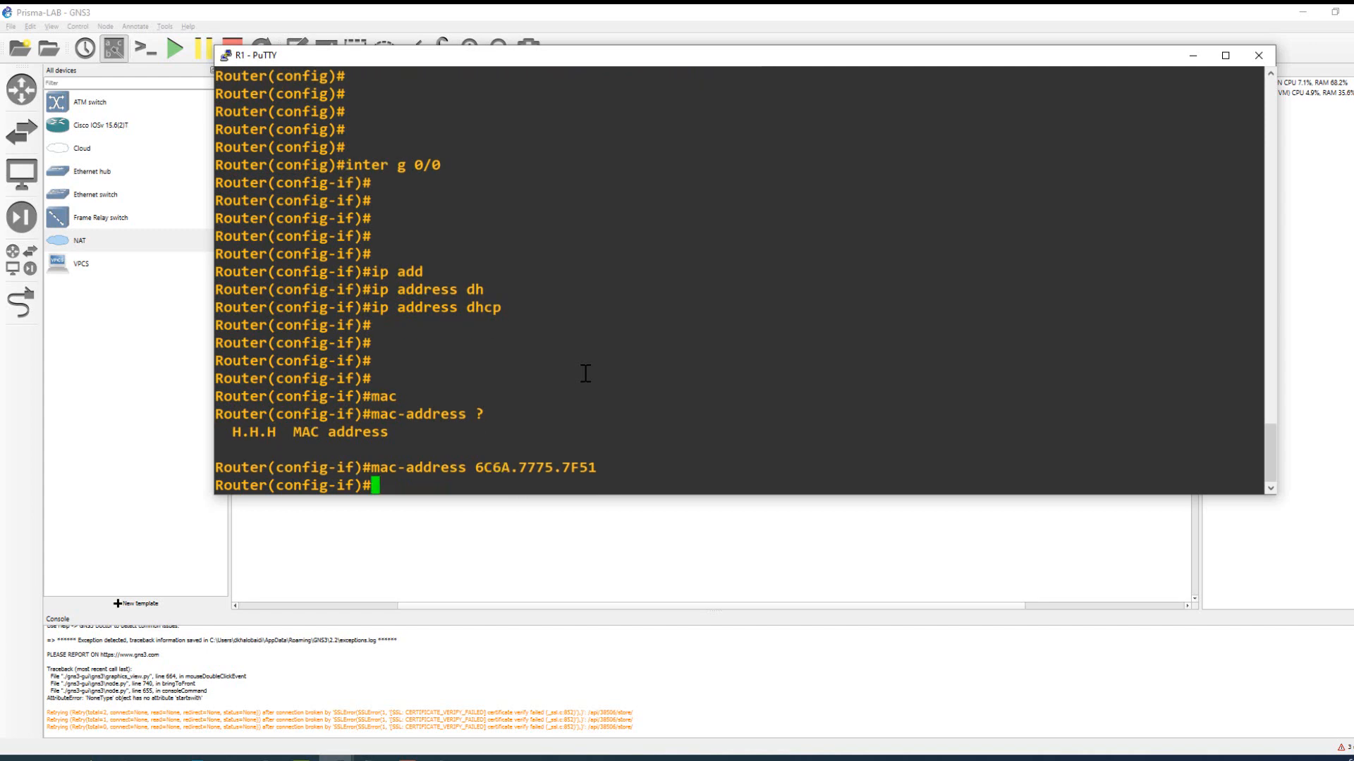
Leave configuration mode and display the running configuration of interface g 0/0 to check its MAC address and DHCP lines.
key("ctrl+z")
key("Return")
key("Return")
key("Return")
key("Return")
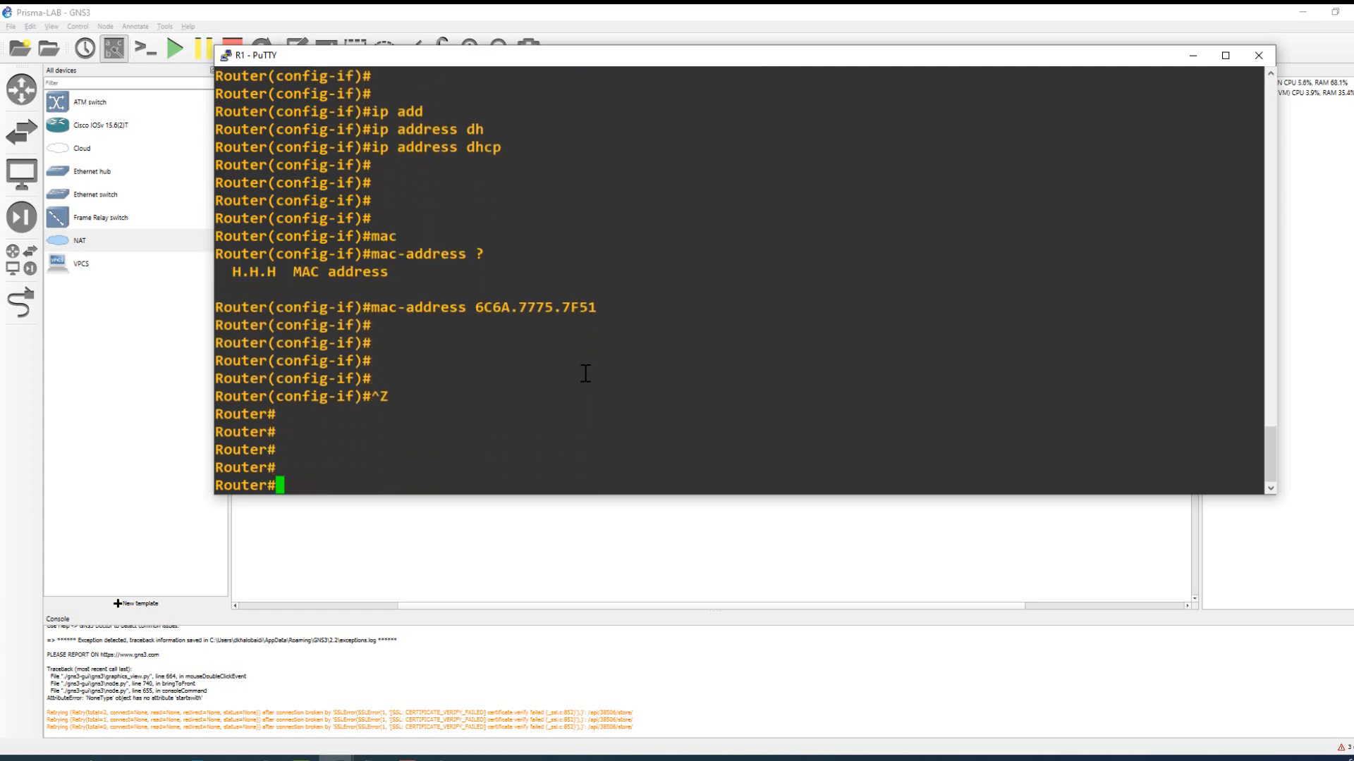
type("sh run ")
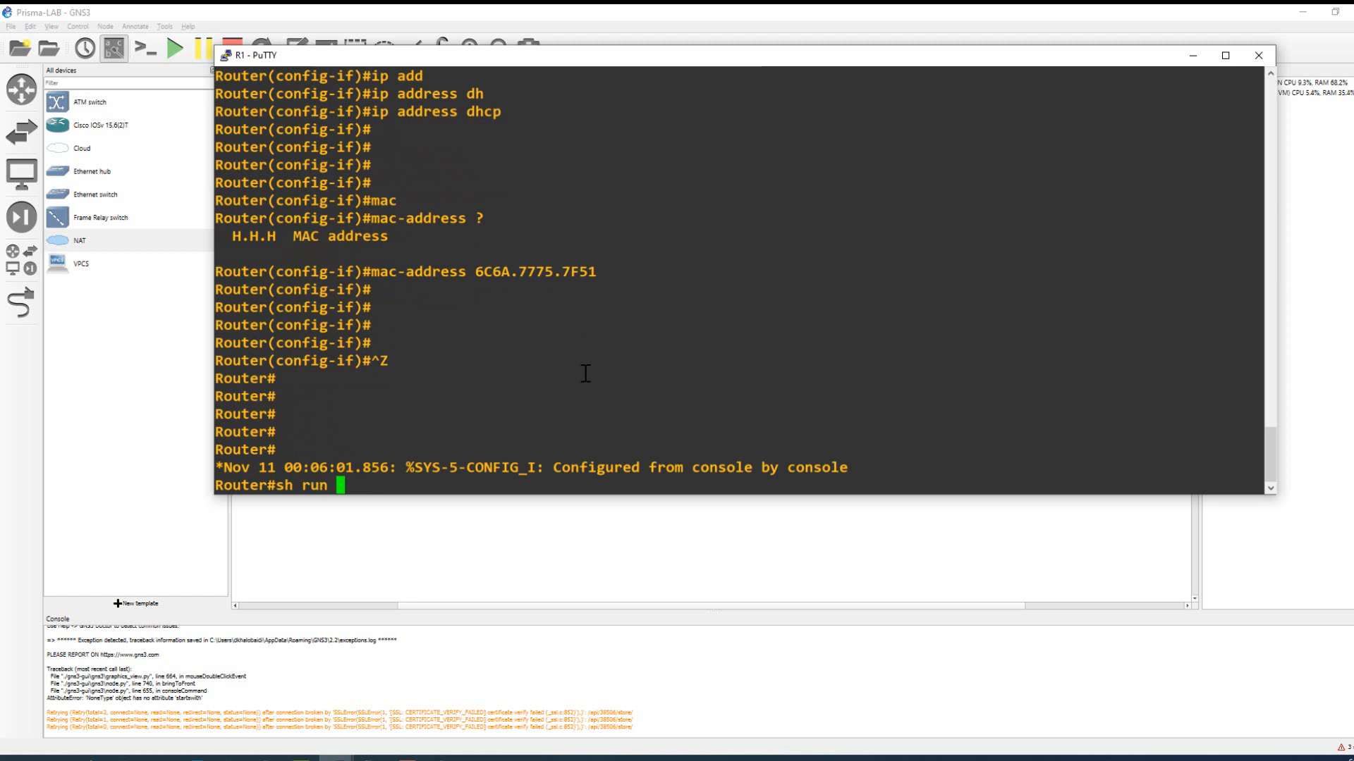
type("inter g 0/0")
key("Return")
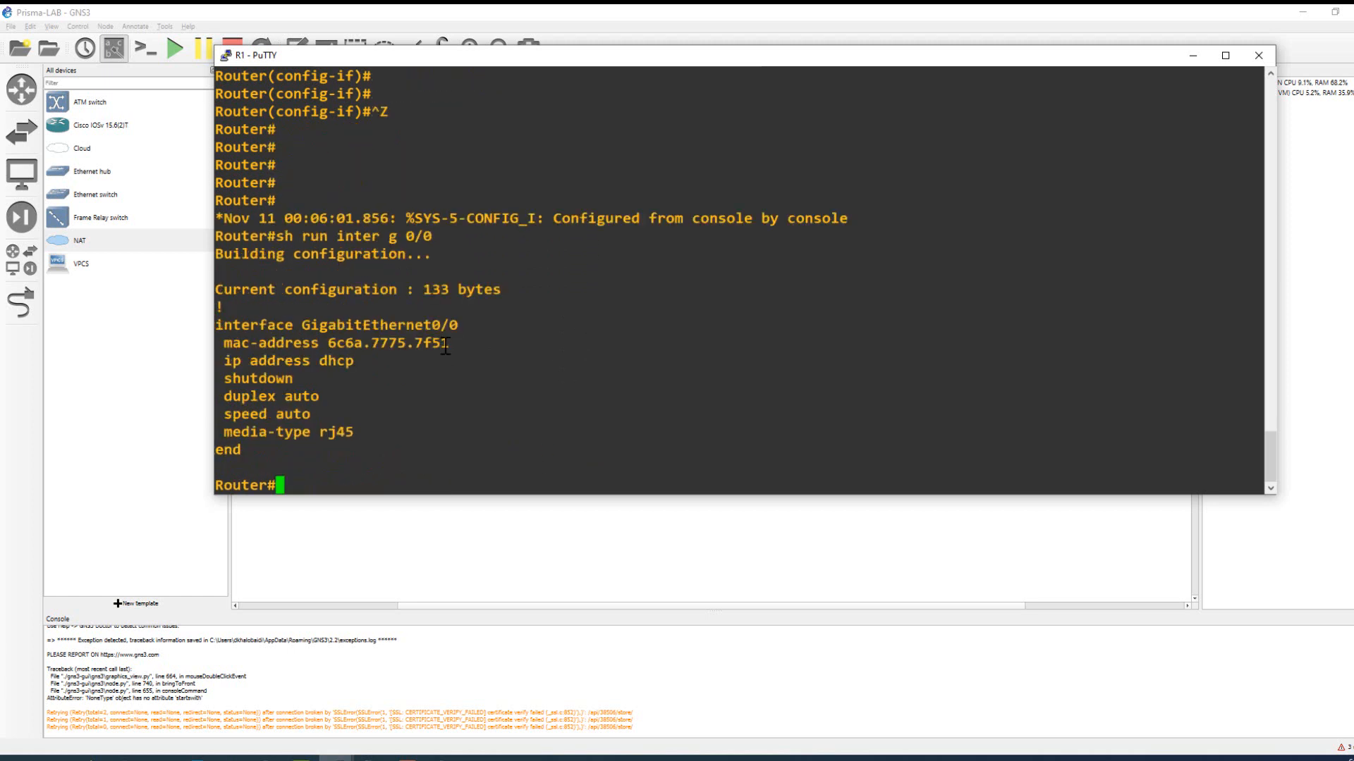
left_click_drag(445, 346, 226, 343)
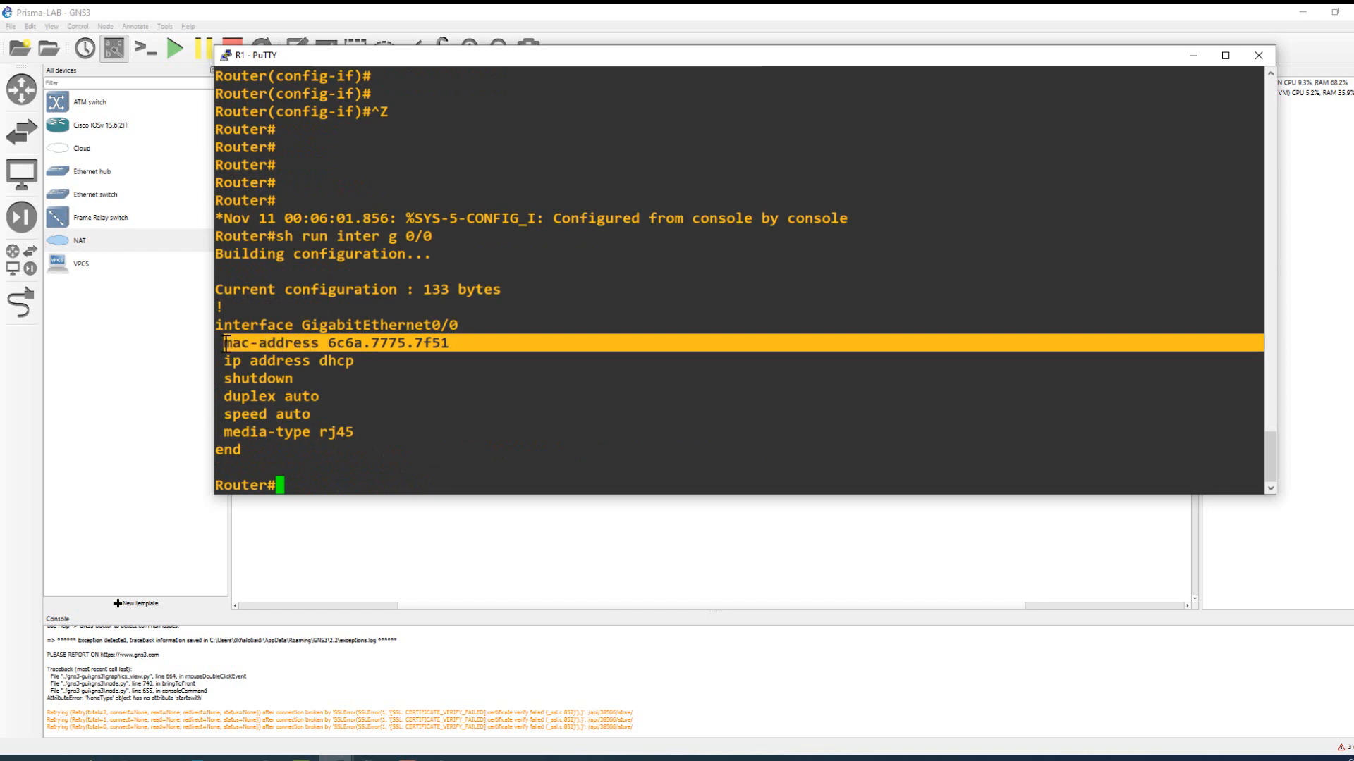
left_click(316, 372)
left_click_drag(367, 354, 223, 360)
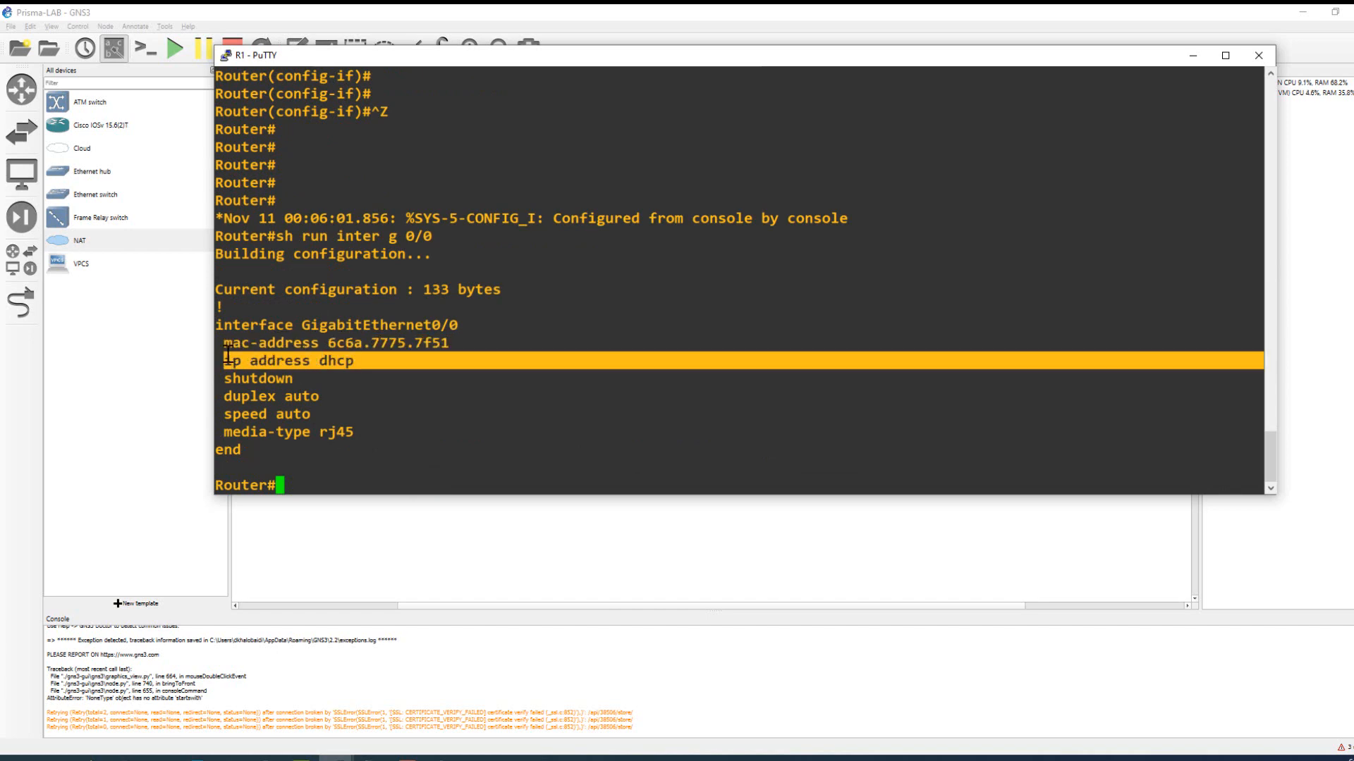
left_click(366, 383)
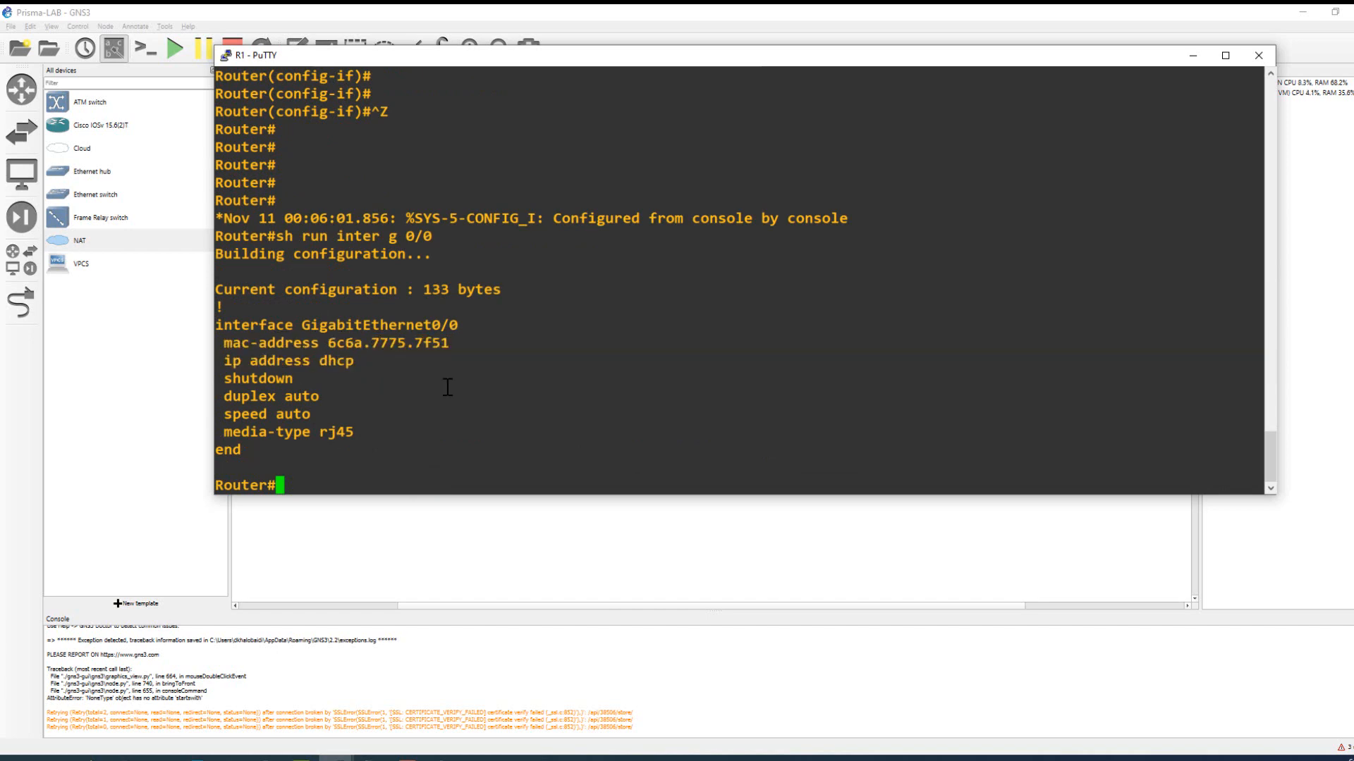
List the router's interfaces with sh ip inter brief and check the status of GigabitEthernet0/0.
type("sh ip inter br")
key("Tab")
key("Return")
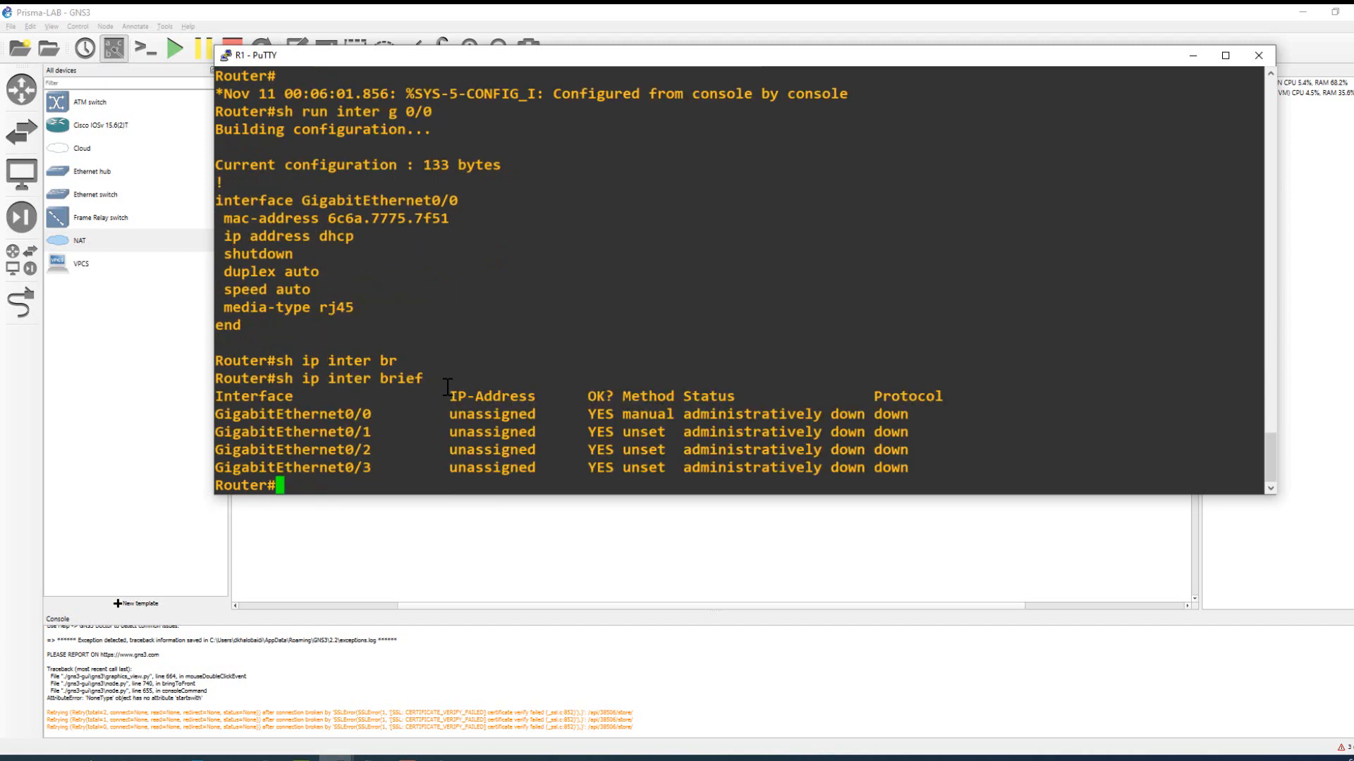
triple_click(472, 413)
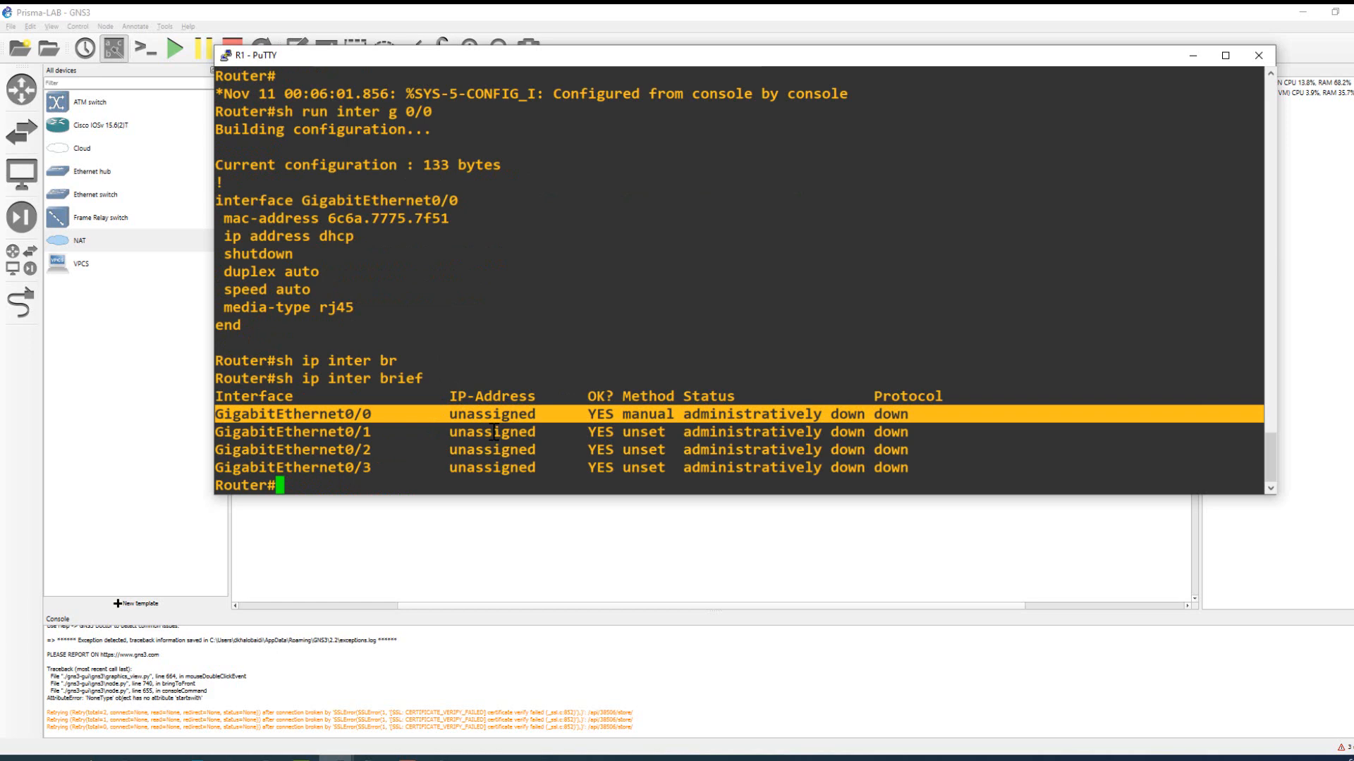
Enter global configuration mode, open interface g 0/0 and enable it with the no shutdown command.
type("config t")
key("Return")
key("Return")
key("Return")
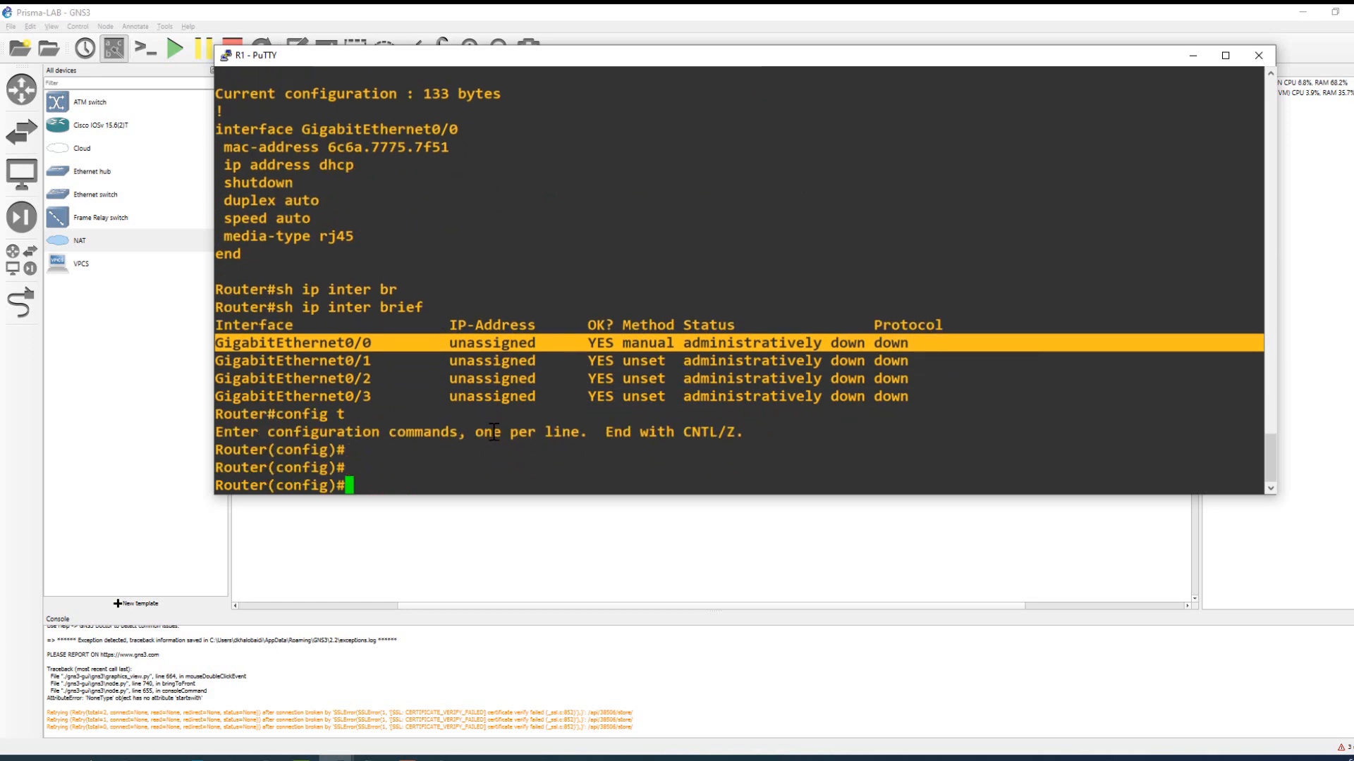
key("Return")
type("inter g 0")
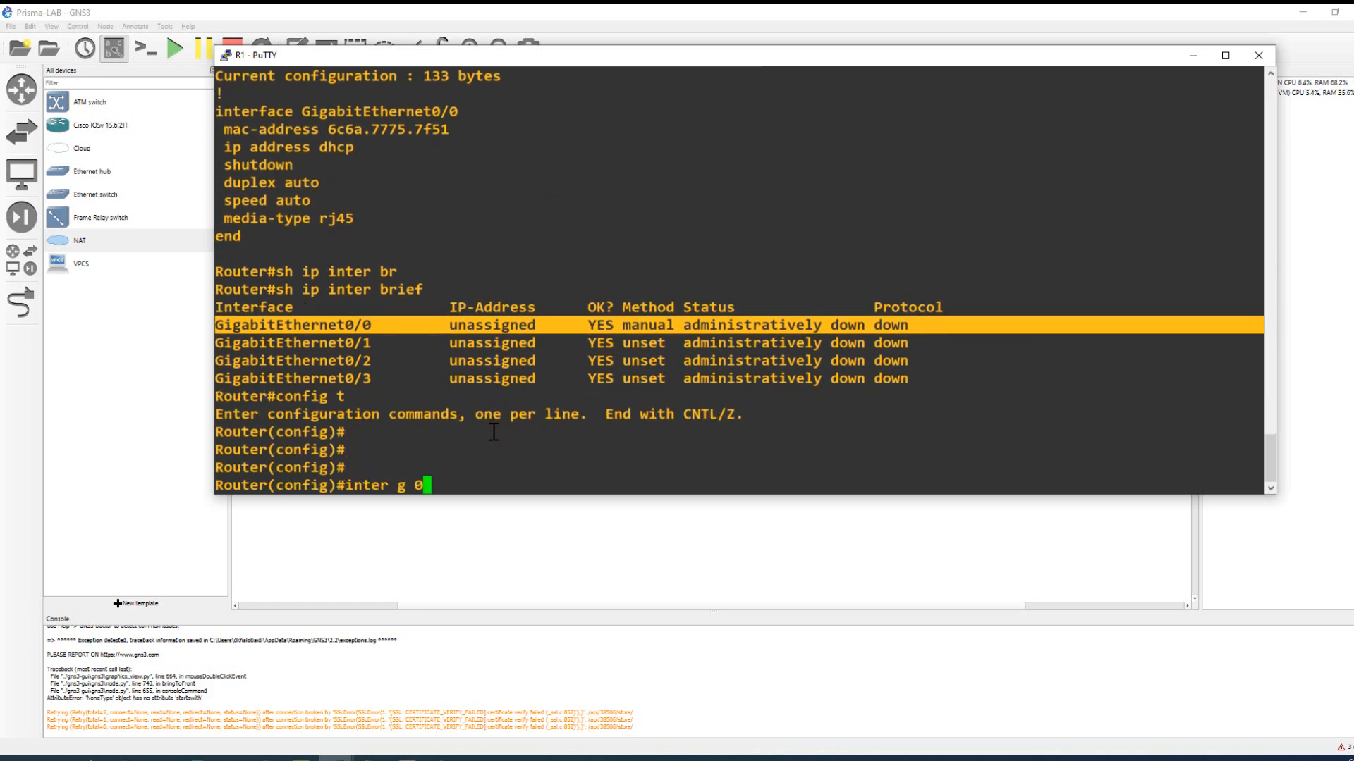
type("/0")
key("Return")
type("no s")
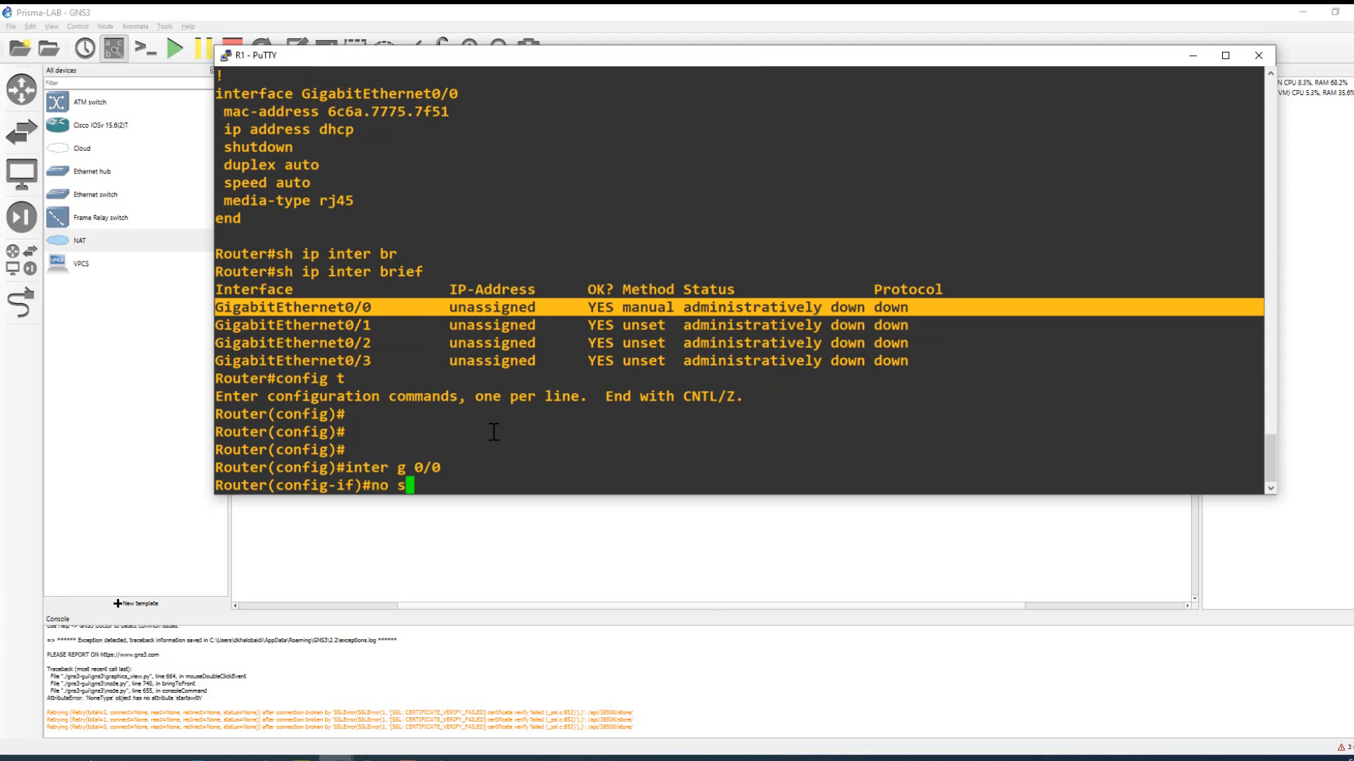
type("h")
key("Tab")
key("Return")
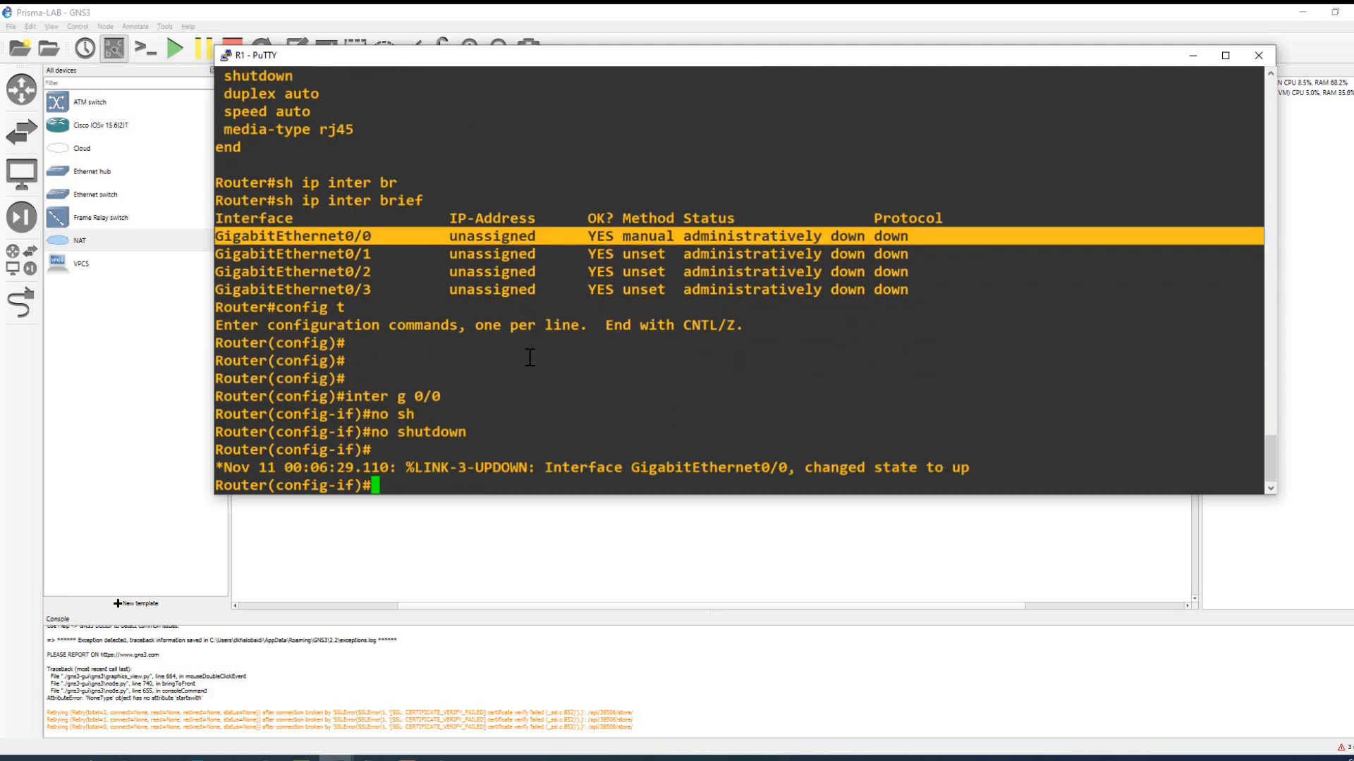
left_click_drag(973, 434, 1159, 469)
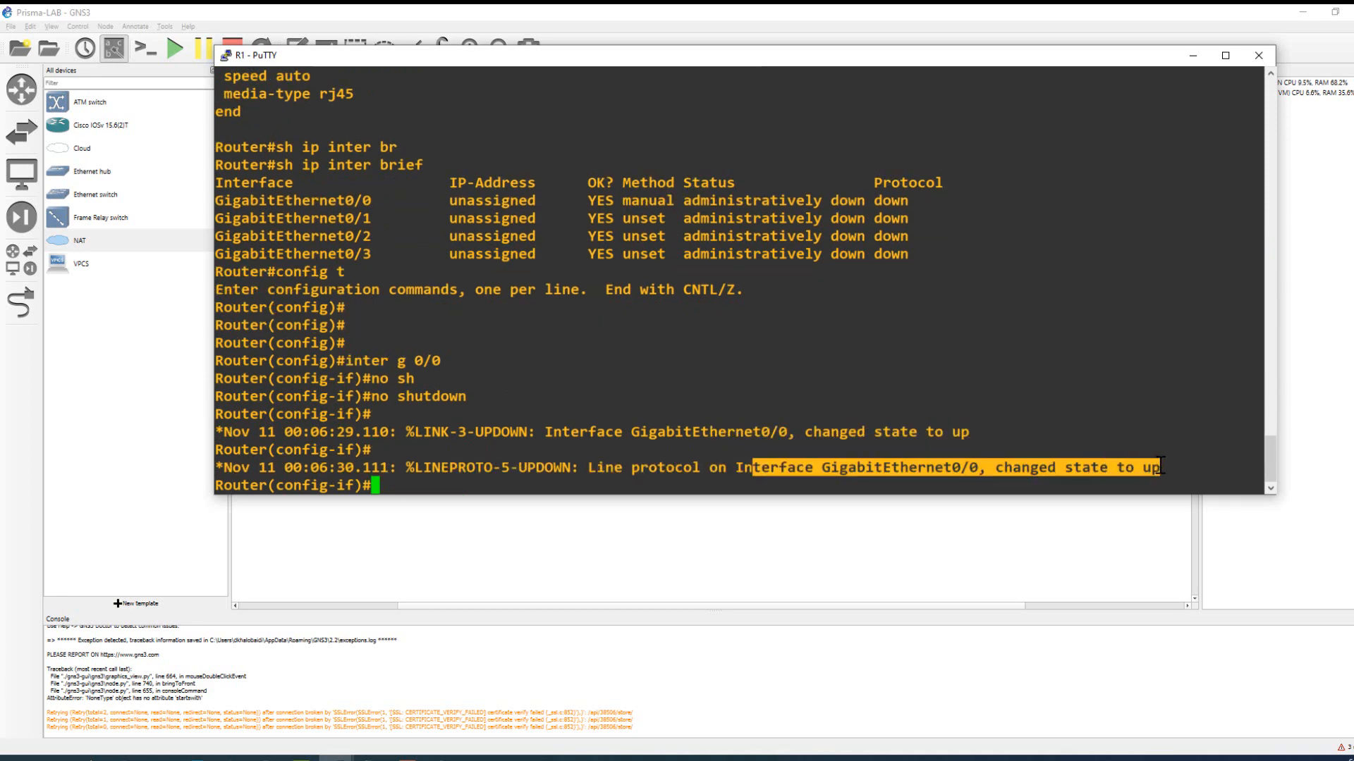
left_click(985, 407)
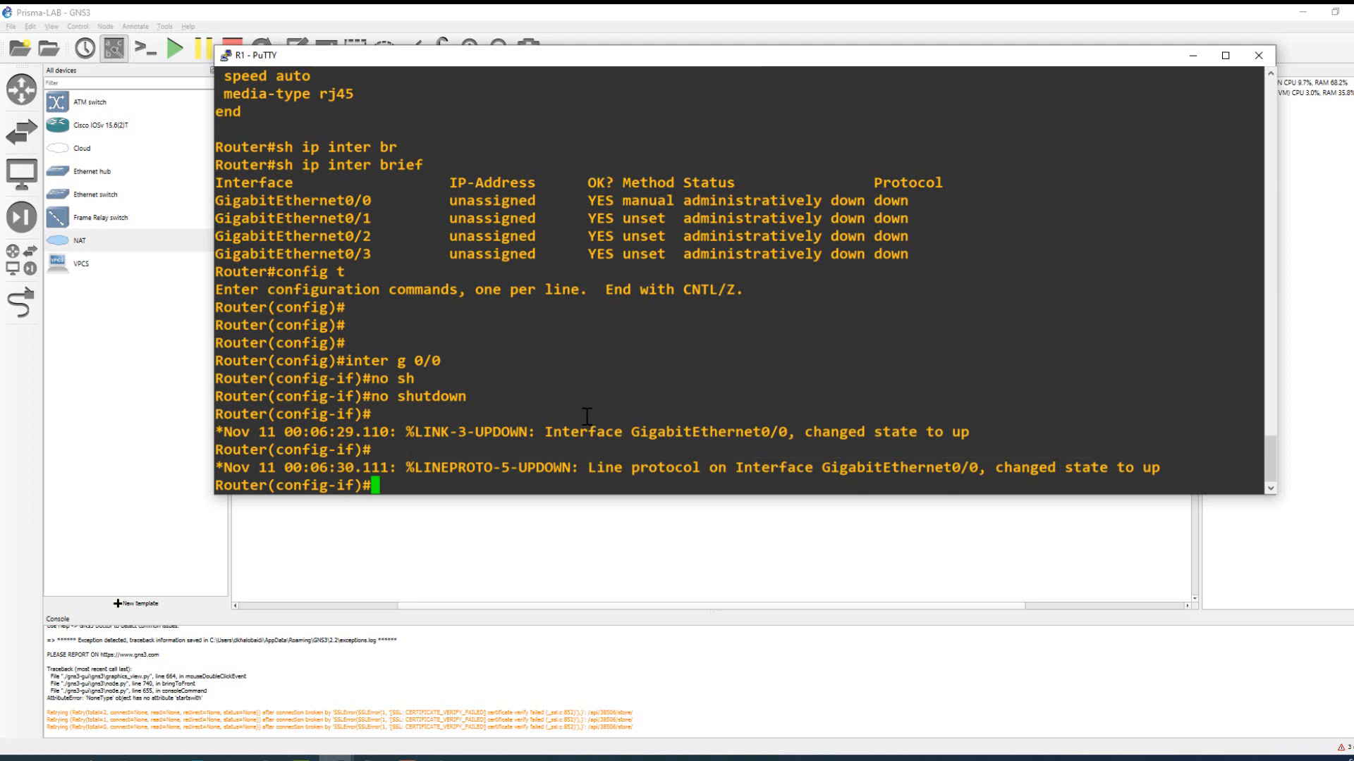
Return to privileged mode and run sh ip inter brief to list the interfaces' current addresses.
key("ctrl+z")
key("Return")
key("Return")
key("Return")
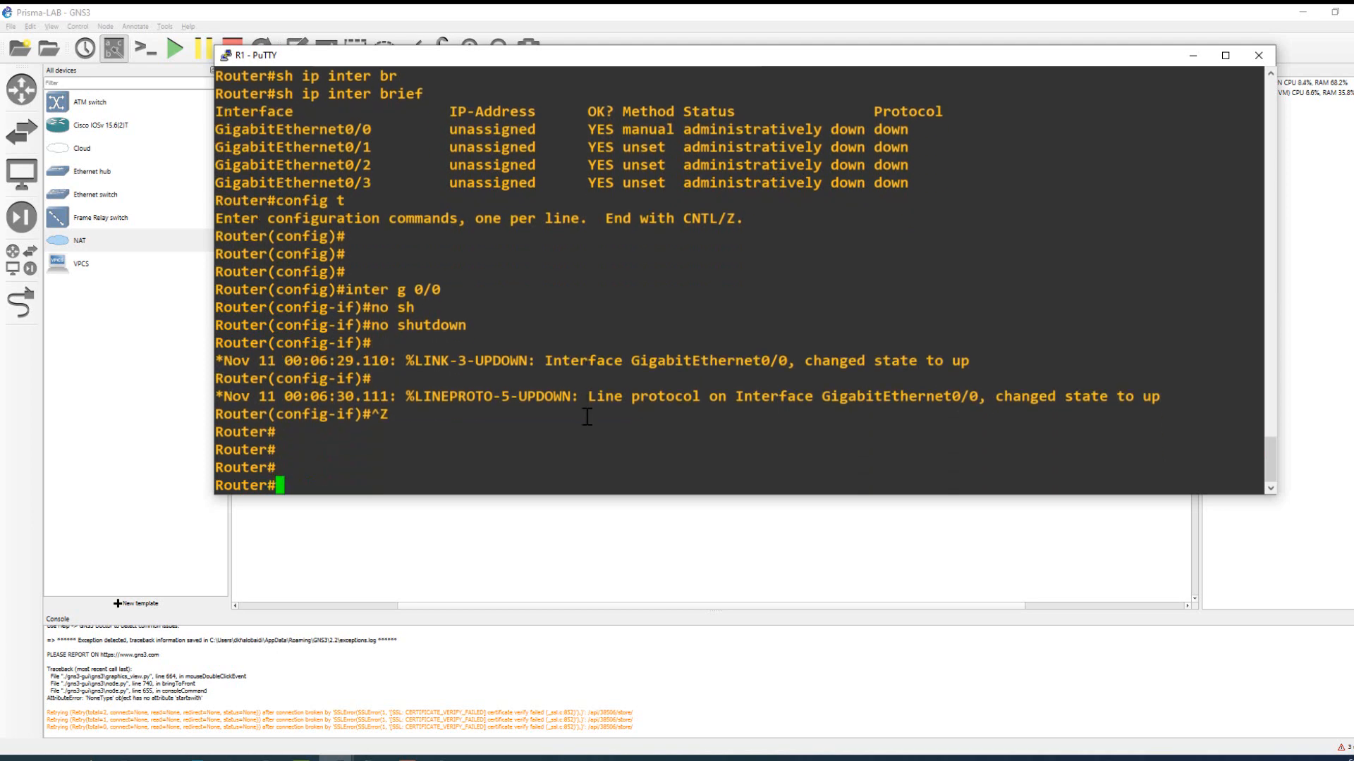
type("config t")
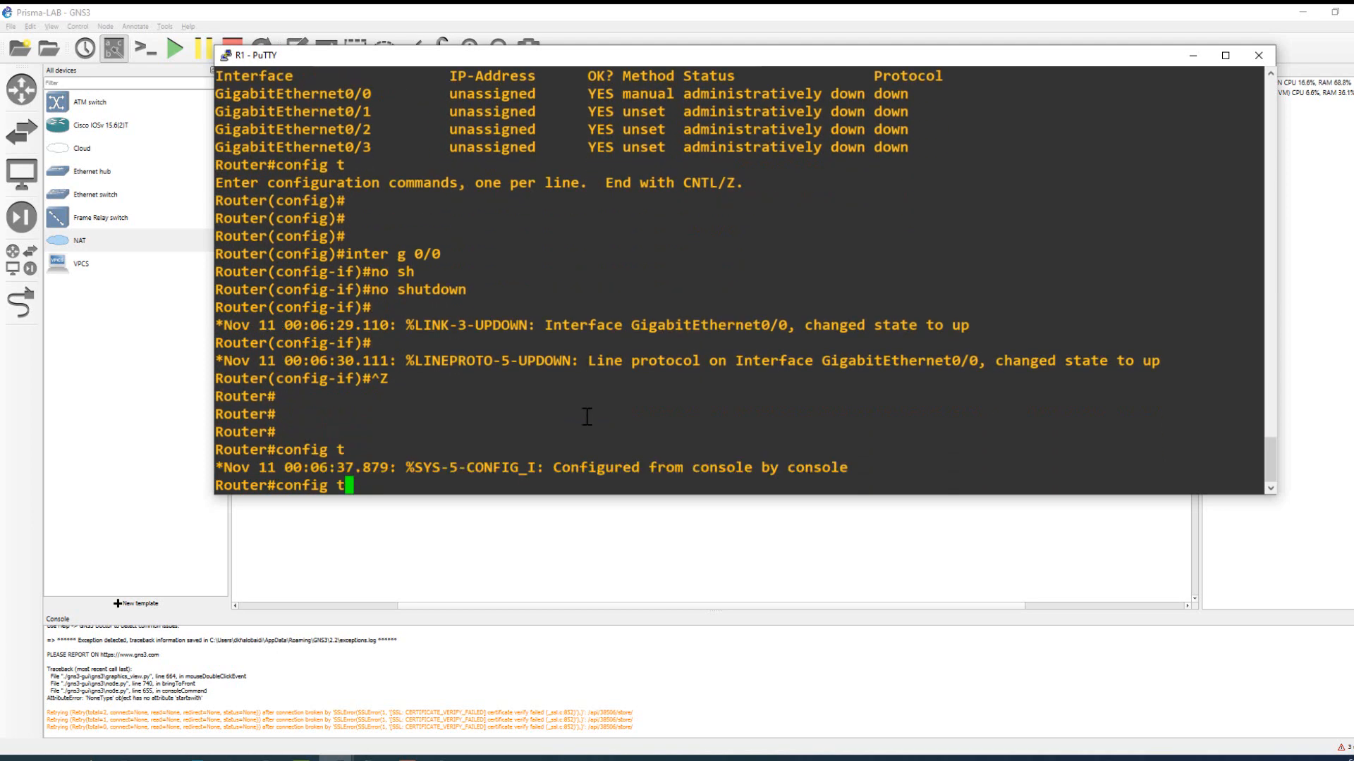
key("BackSpace")
key("BackSpace")
key("BackSpace")
key("BackSpace")
key("BackSpace")
key("BackSpace")
key("BackSpace")
key("BackSpace")
type("sh ip inter brief")
key("Return")
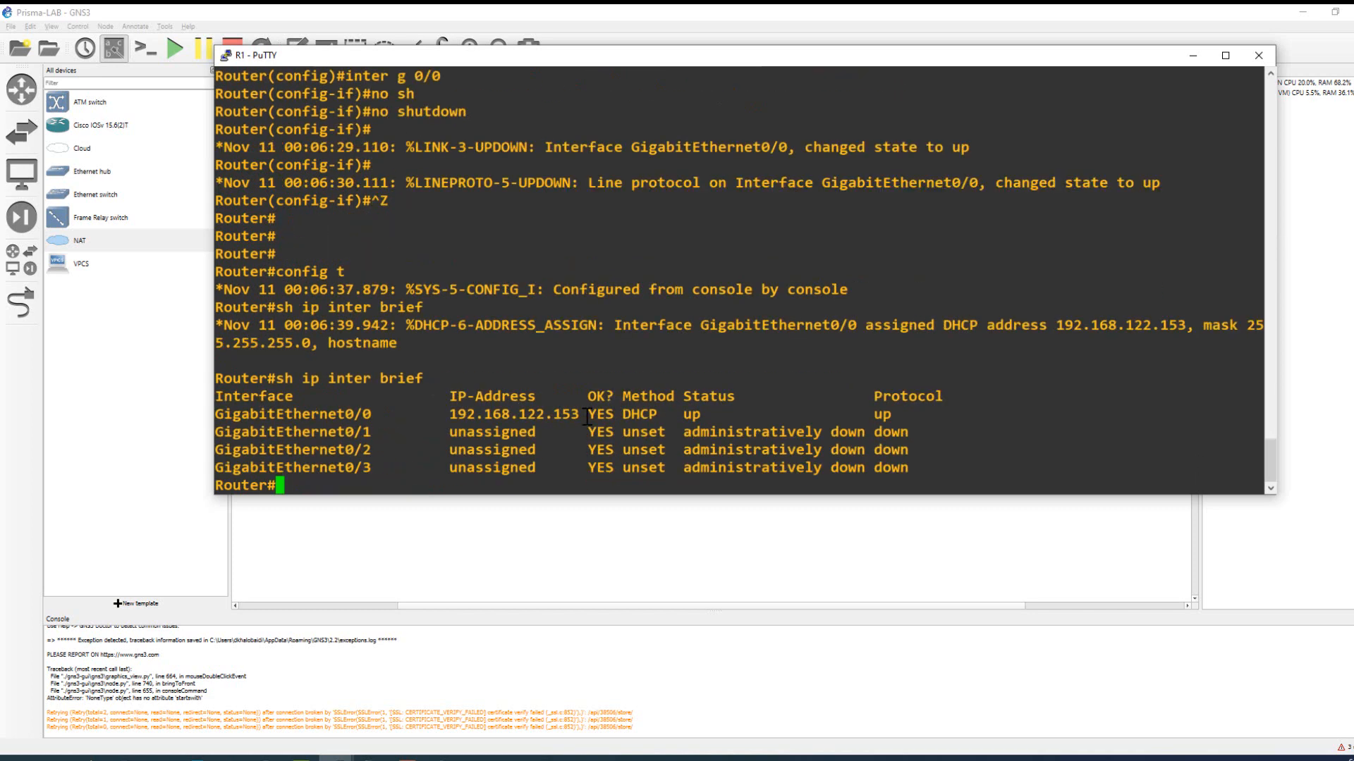
Examine the GigabitEthernet0/0 row in the interface list, especially its DHCP-assigned IP address.
left_click_drag(1154, 325, 1193, 325)
left_click_drag(990, 405, 219, 420)
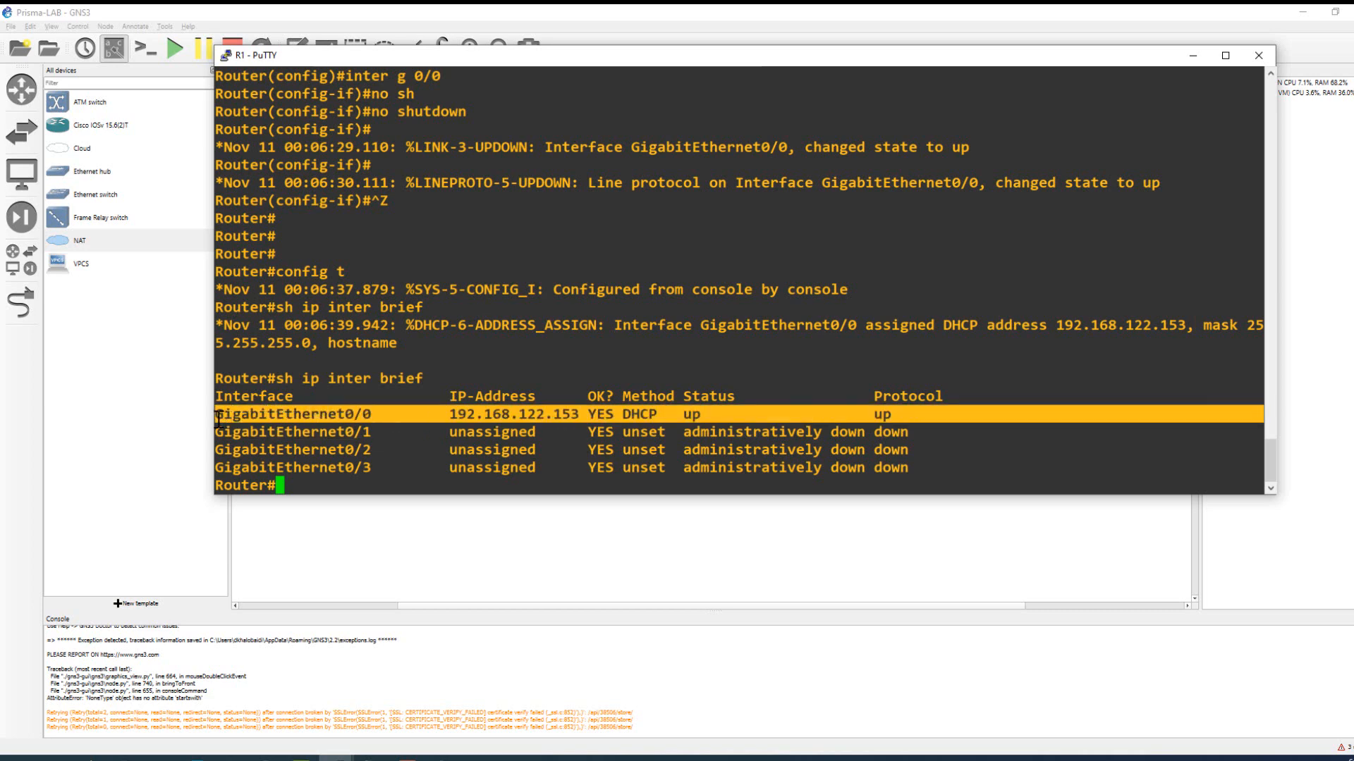
left_click_drag(343, 425, 345, 425)
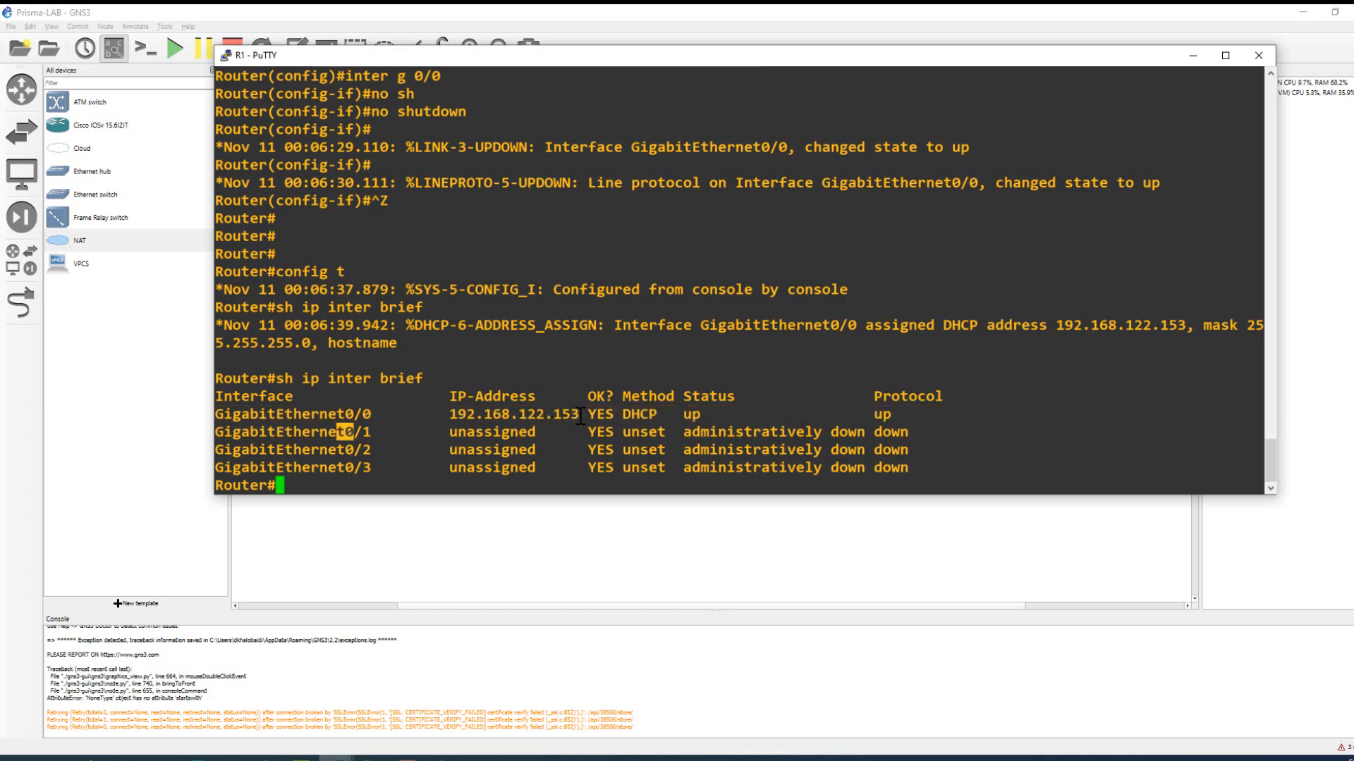
left_click_drag(580, 415, 454, 416)
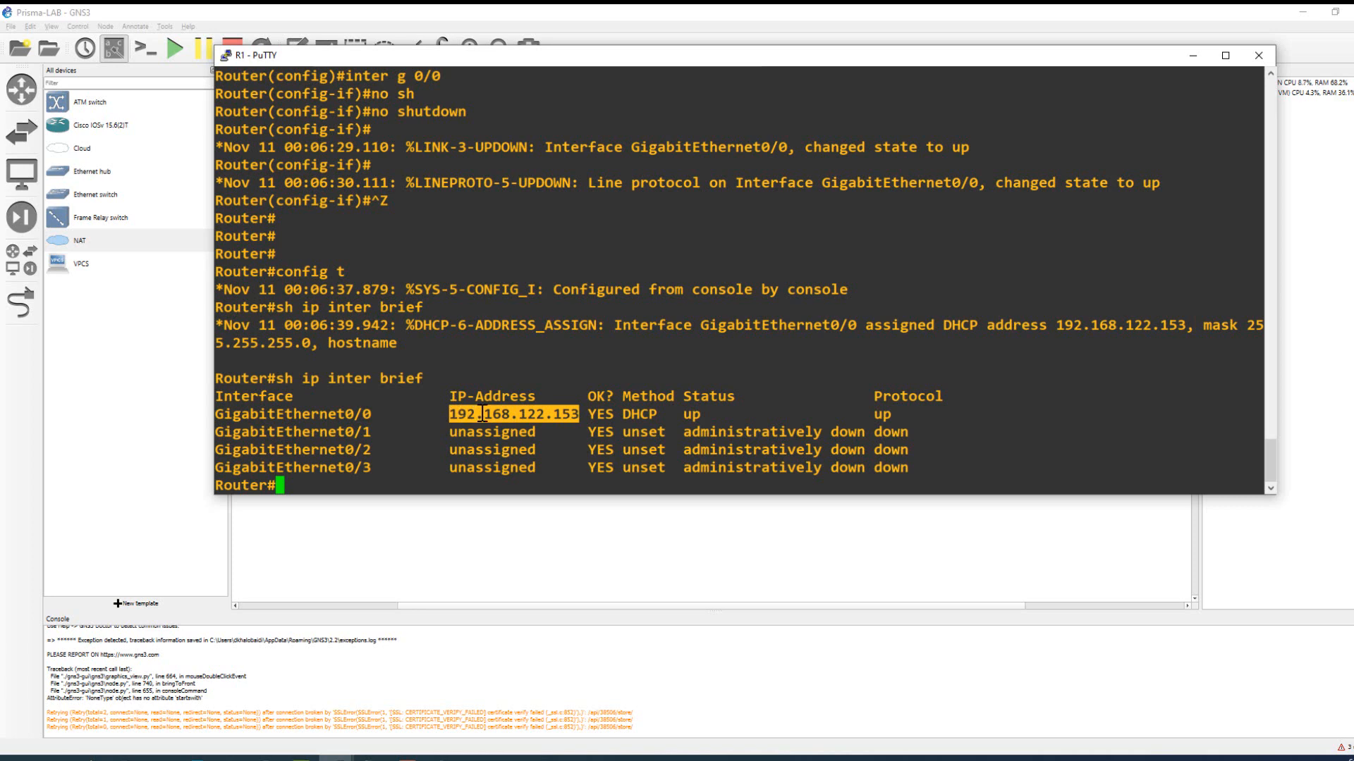
left_click_drag(923, 416, 217, 416)
left_click_drag(338, 431, 353, 431)
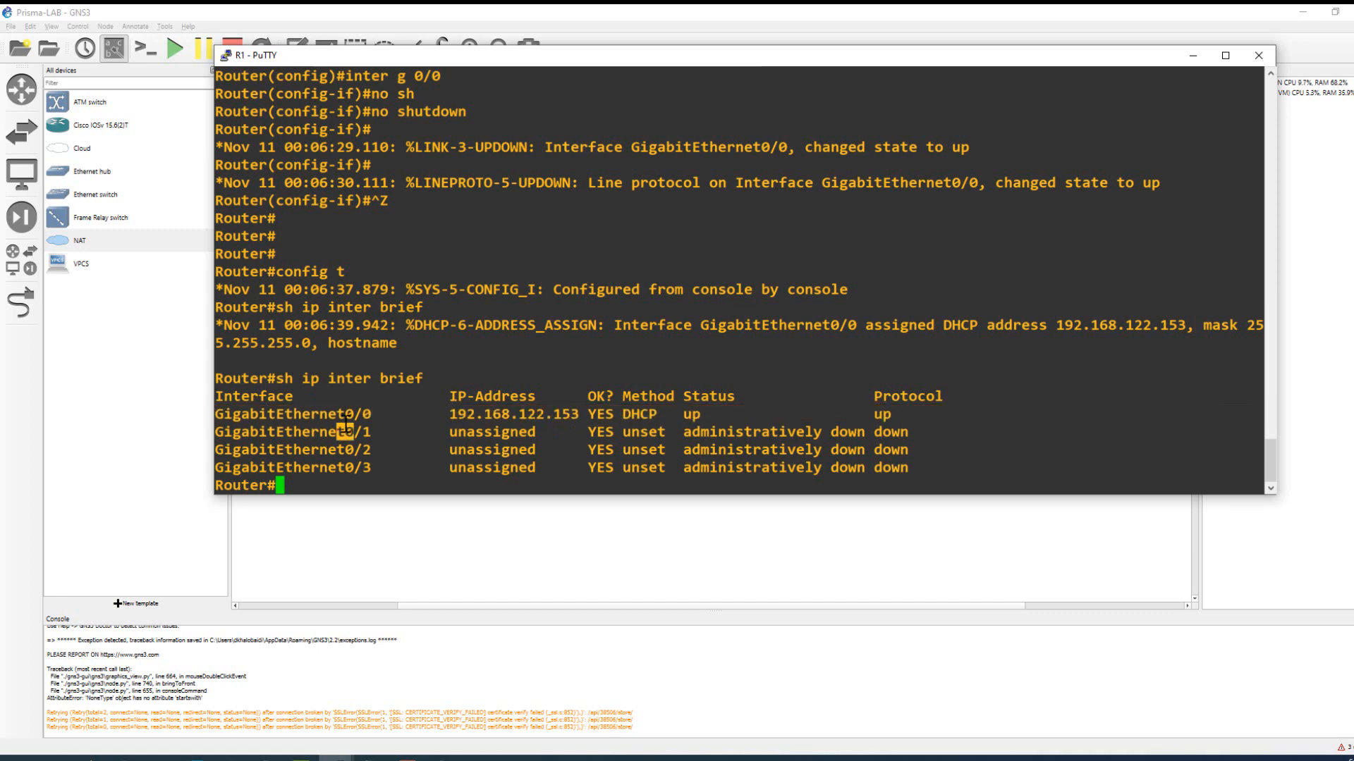
left_click_drag(581, 416, 455, 416)
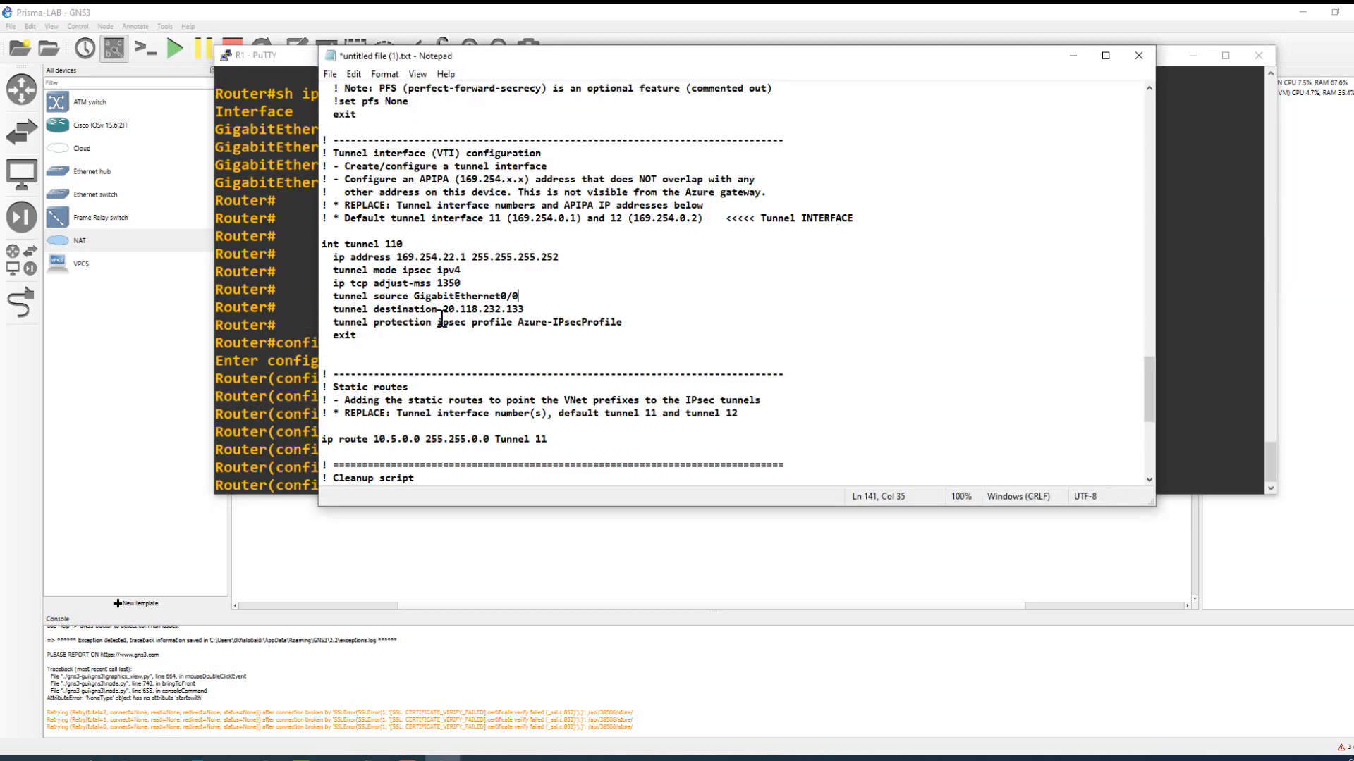
Copy the Phase 1 commands from the Notepad configuration, from the Azure-Ikev2-Proposal block through the exit of Azure-Ikev2-Profile.
scroll(510, 285, "up", 8)
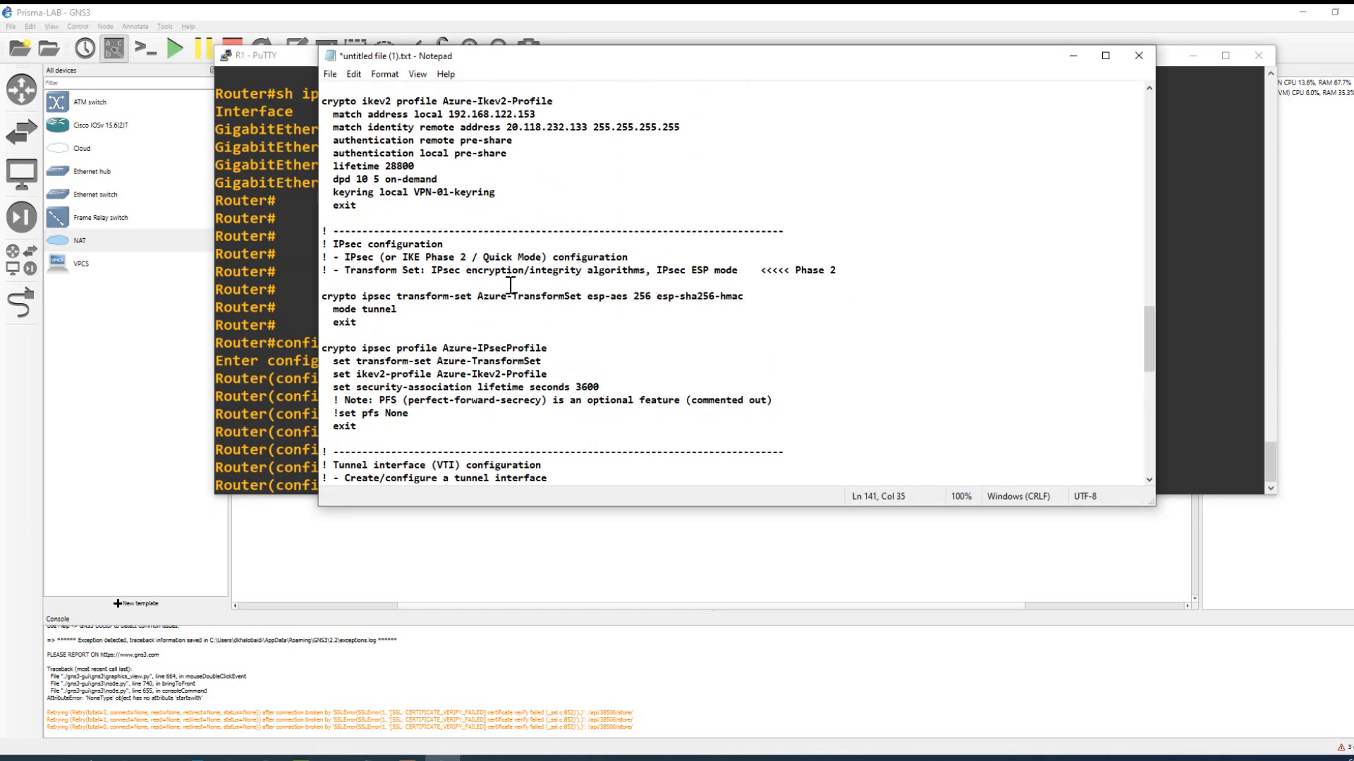
scroll(526, 289, "up", 9)
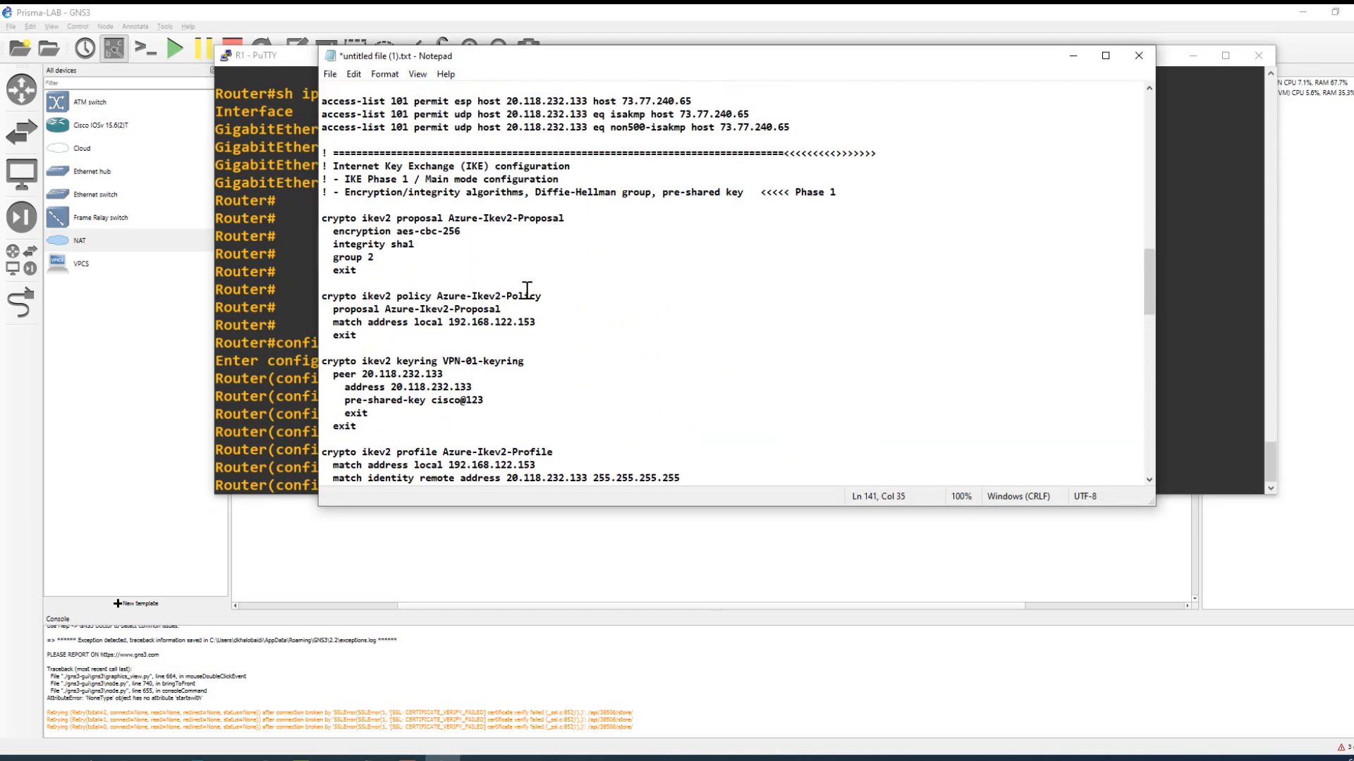
left_click_drag(783, 191, 832, 192)
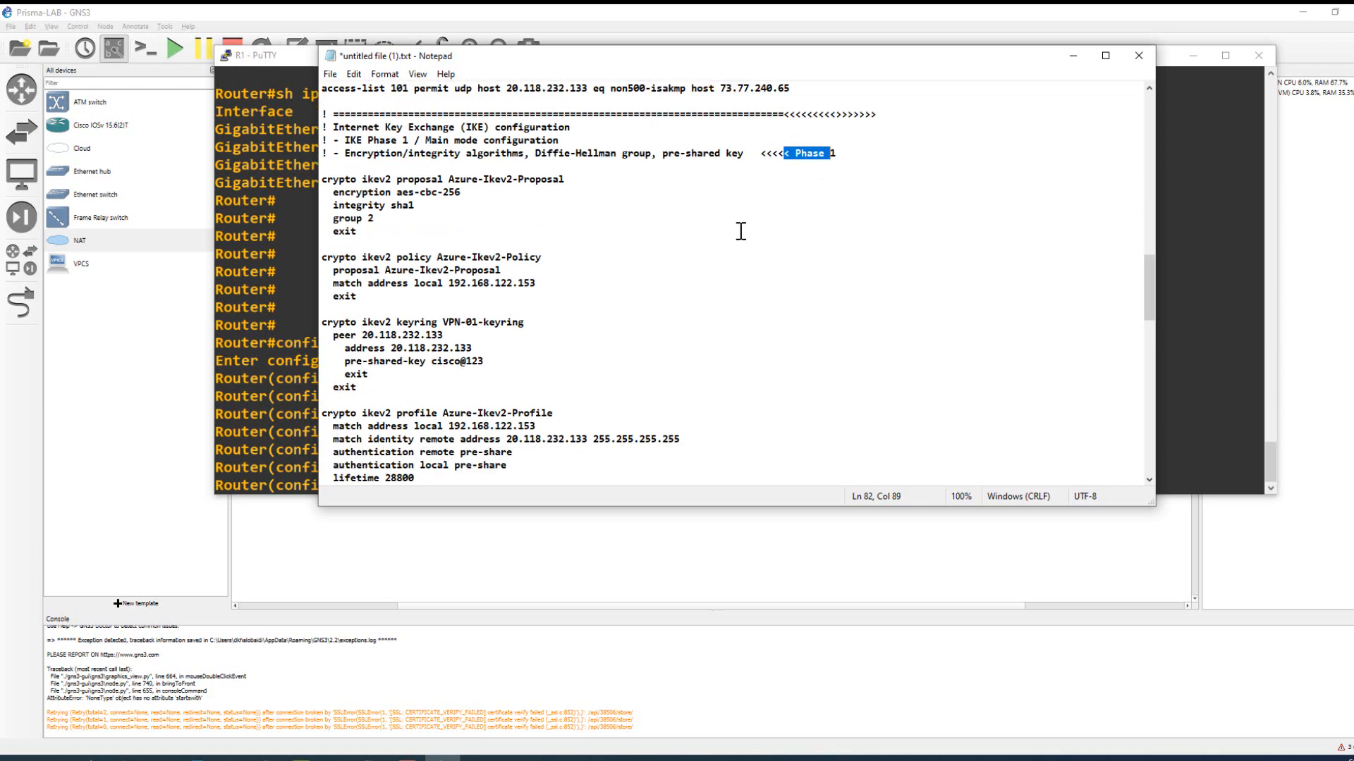
scroll(748, 227, "down", 1)
left_click_drag(321, 184, 545, 292)
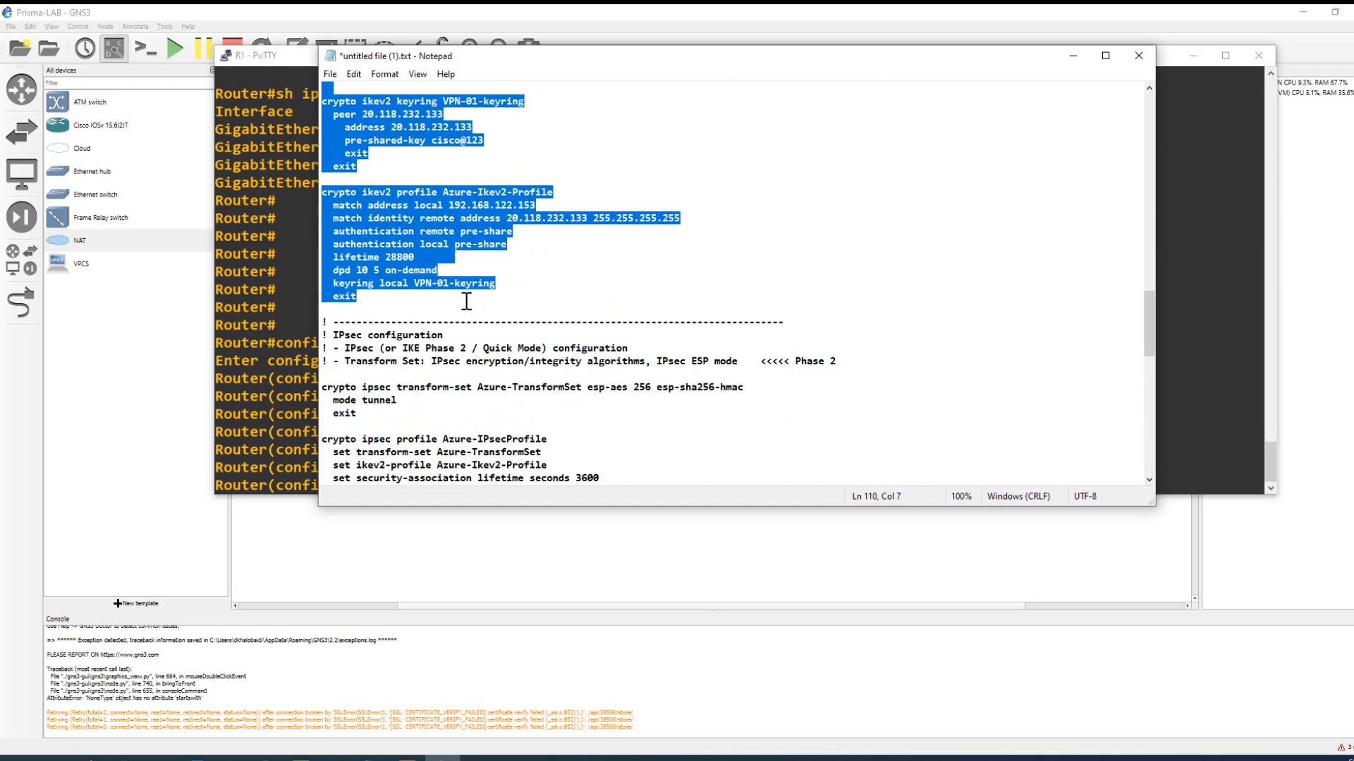
key("ctrl+c")
Switch to the R1 PuTTY console and apply the copied IKEv2 proposal, policy, keyring with its pre-shared key, and profile commands.
left_click(286, 331)
right_click(405, 421)
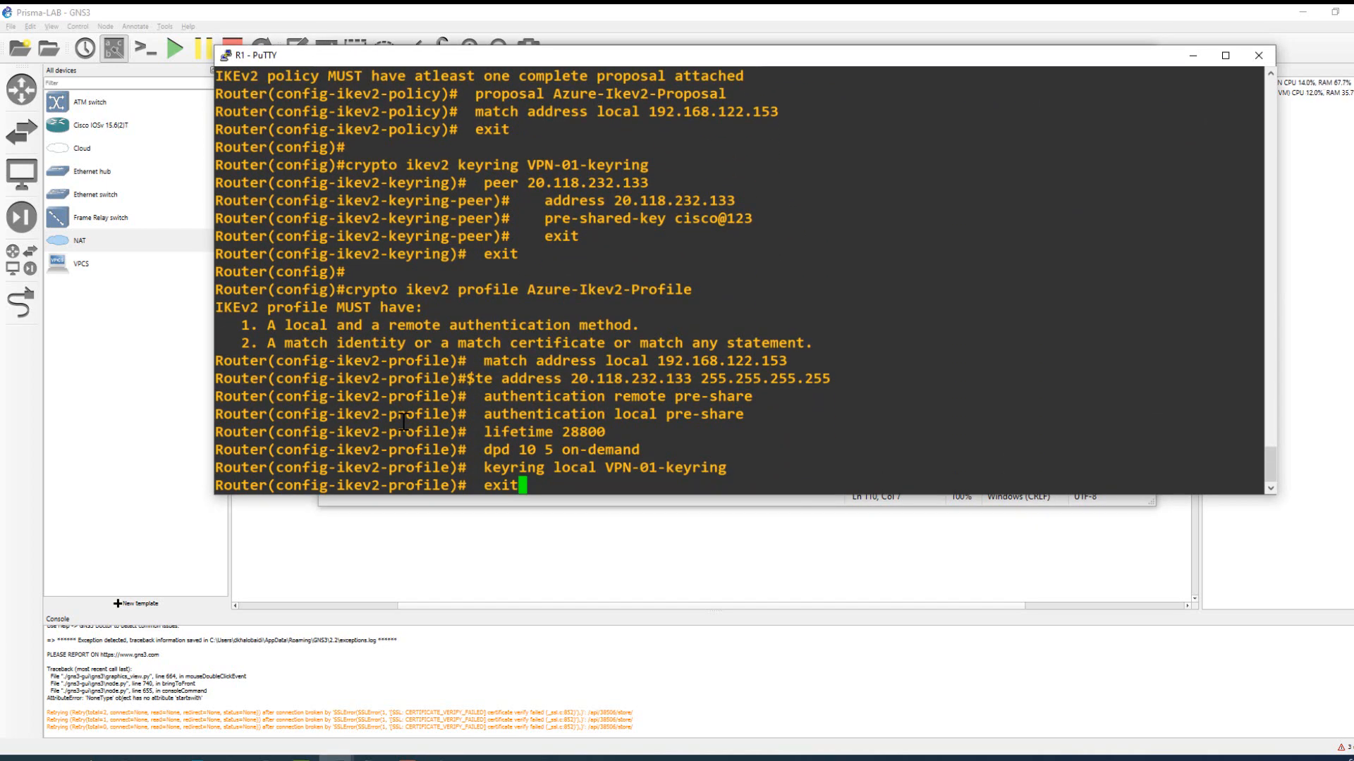
key("Return")
key("Return")
key("Return")
key("Return")
key("Return")
key("Return")
key("Return")
key("Return")
key("Return")
key("Return")
key("Return")
key("Return")
key("Return")
key("Return")
key("Return")
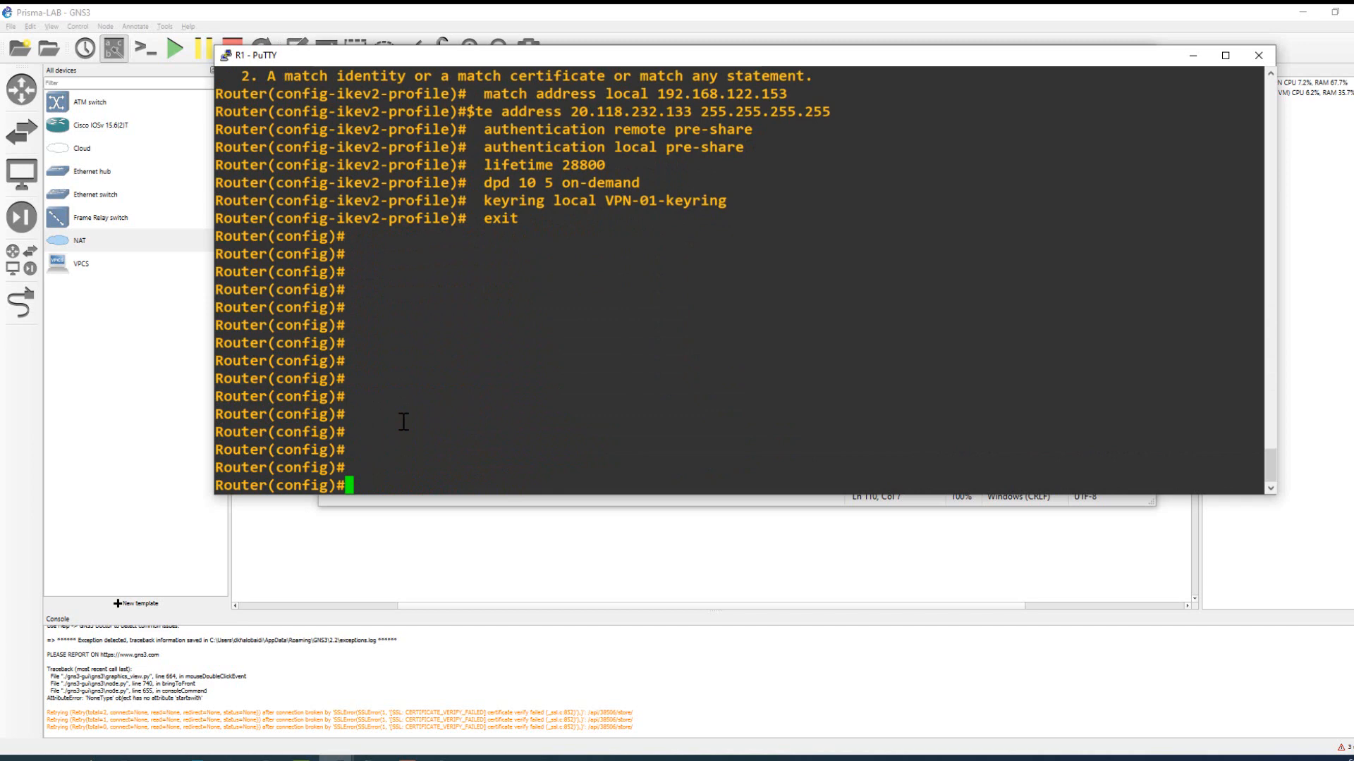
Try to mark the end of the Phase 1 commands in the router console with the text Phase 1 DONE.
type("Phase 1 DONE")
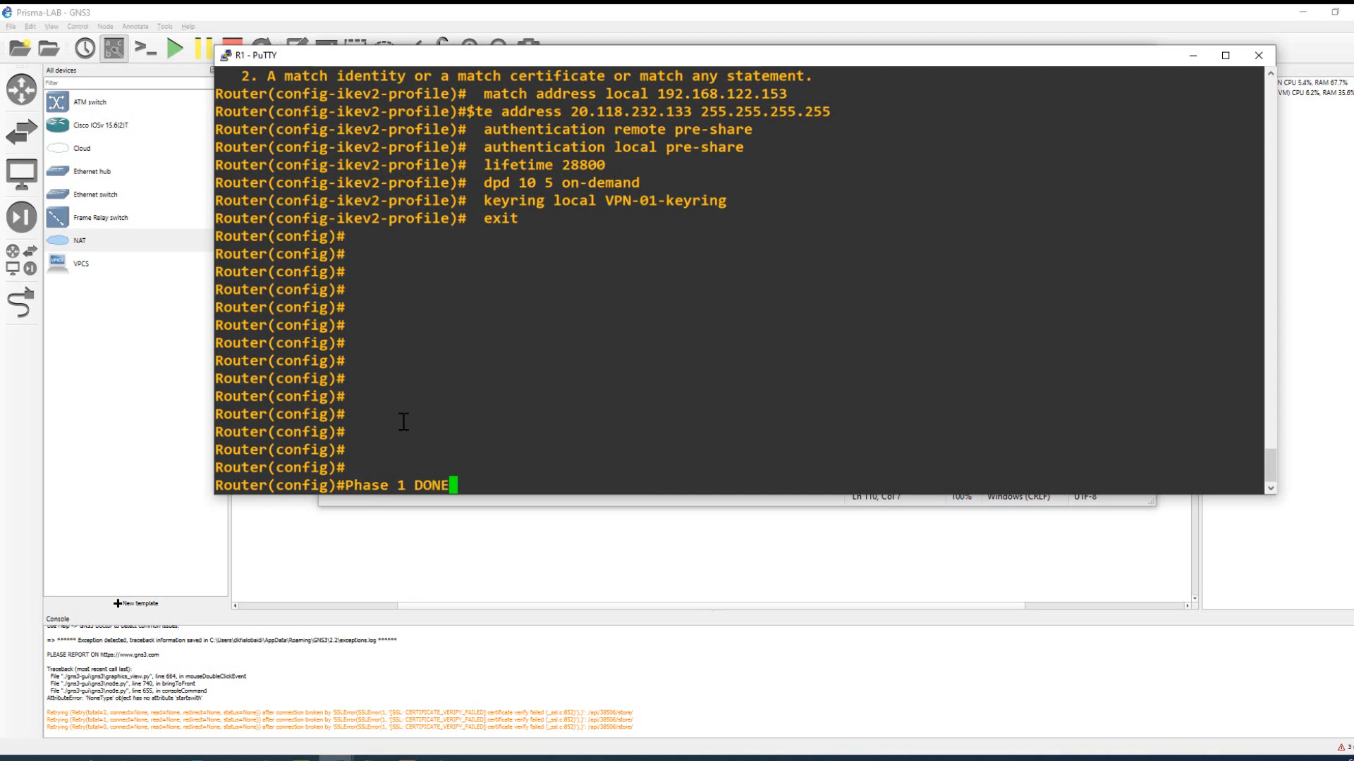
key("Return")
key("Return")
key("Return")
key("Return")
key("Return")
key("Return")
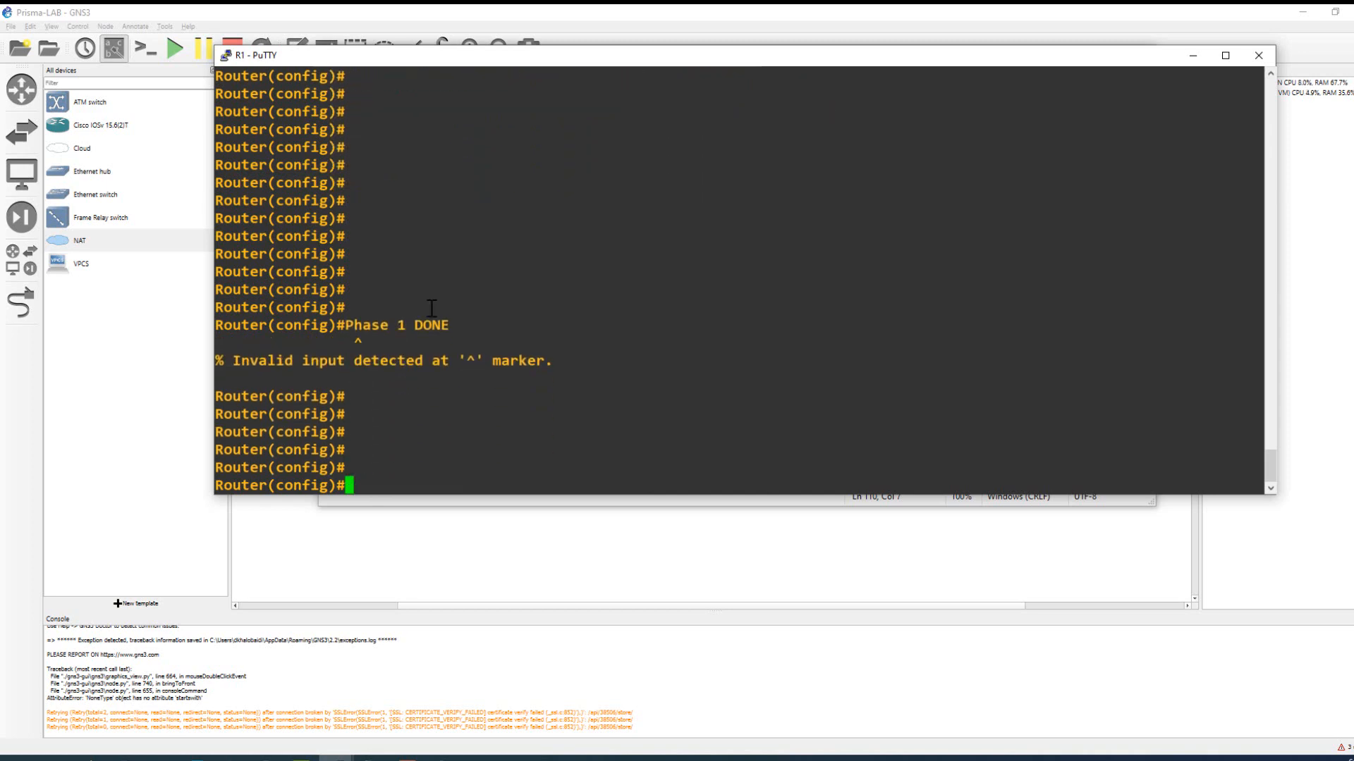
Switch to the Notepad configuration and examine the Phase 2 section, especially the IPsec profile and its commented-out PFS lines.
key("alt+Tab")
scroll(782, 324, "down", 2)
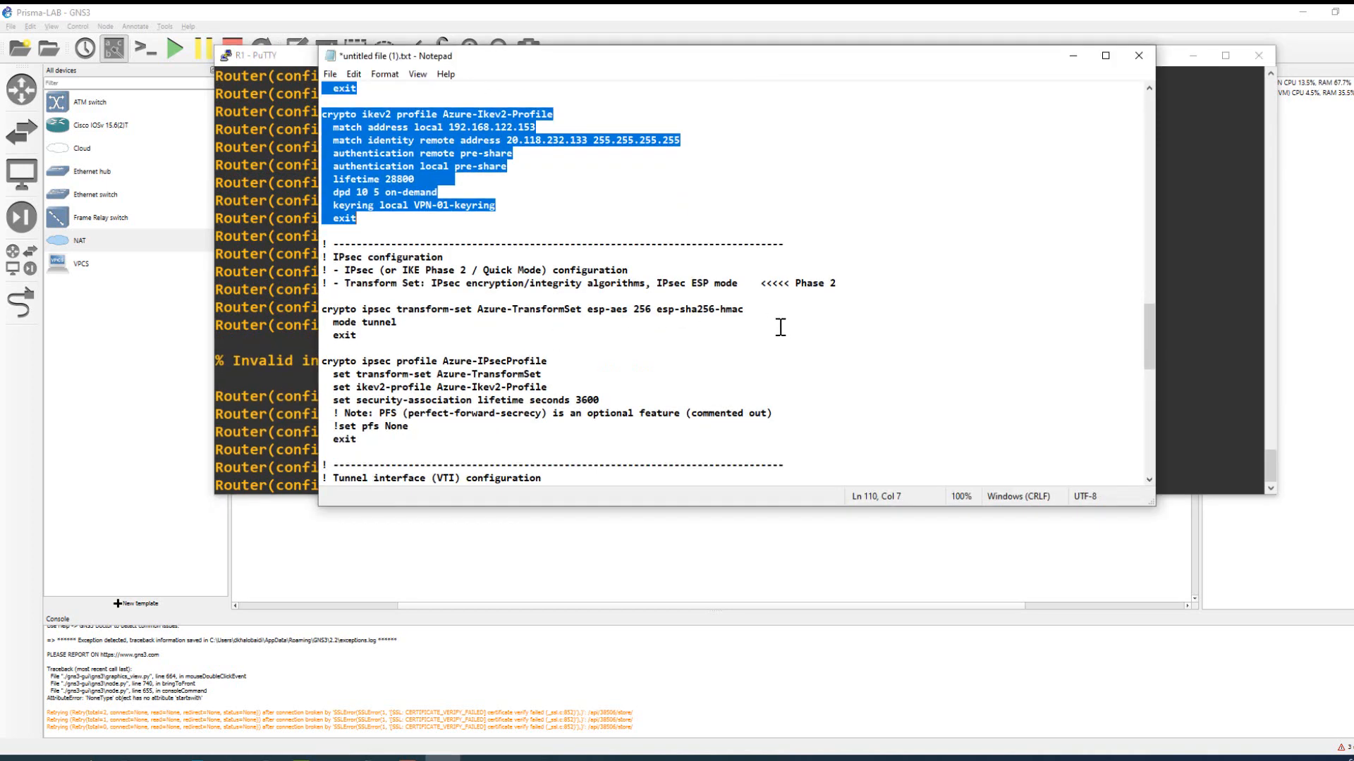
left_click_drag(766, 287, 837, 285)
scroll(703, 326, "down", 4)
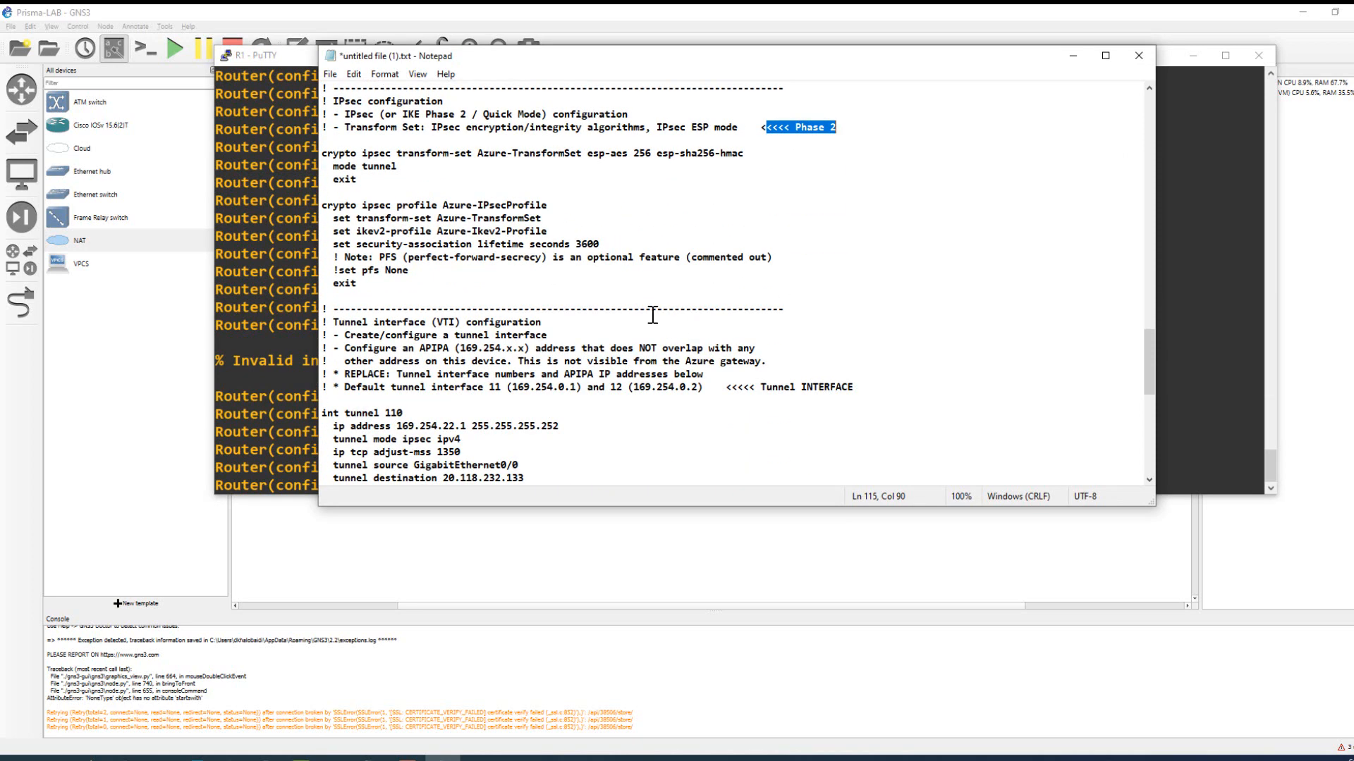
scroll(620, 298, "up", 1)
left_click_drag(322, 192, 574, 285)
left_click(497, 305)
left_click_drag(376, 296, 563, 298)
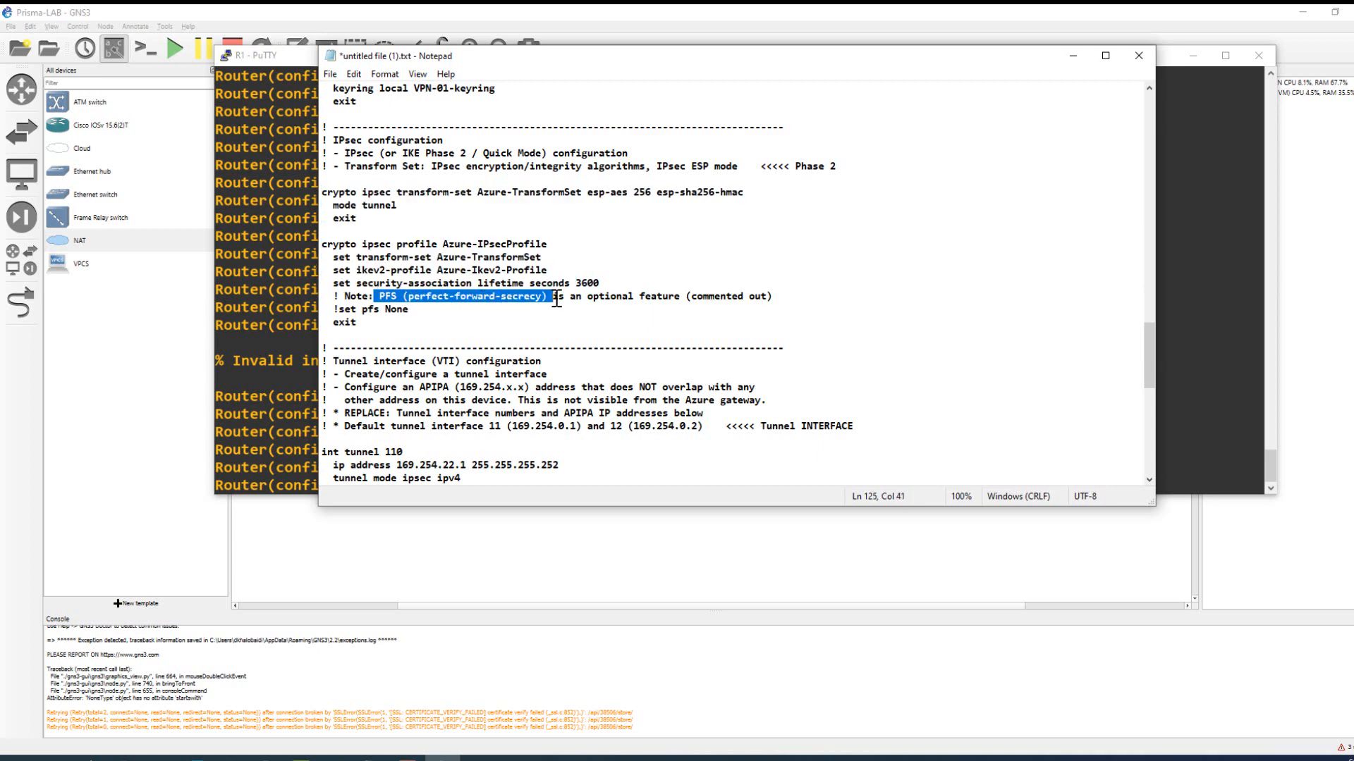
left_click(550, 312)
left_click_drag(346, 299, 340, 299)
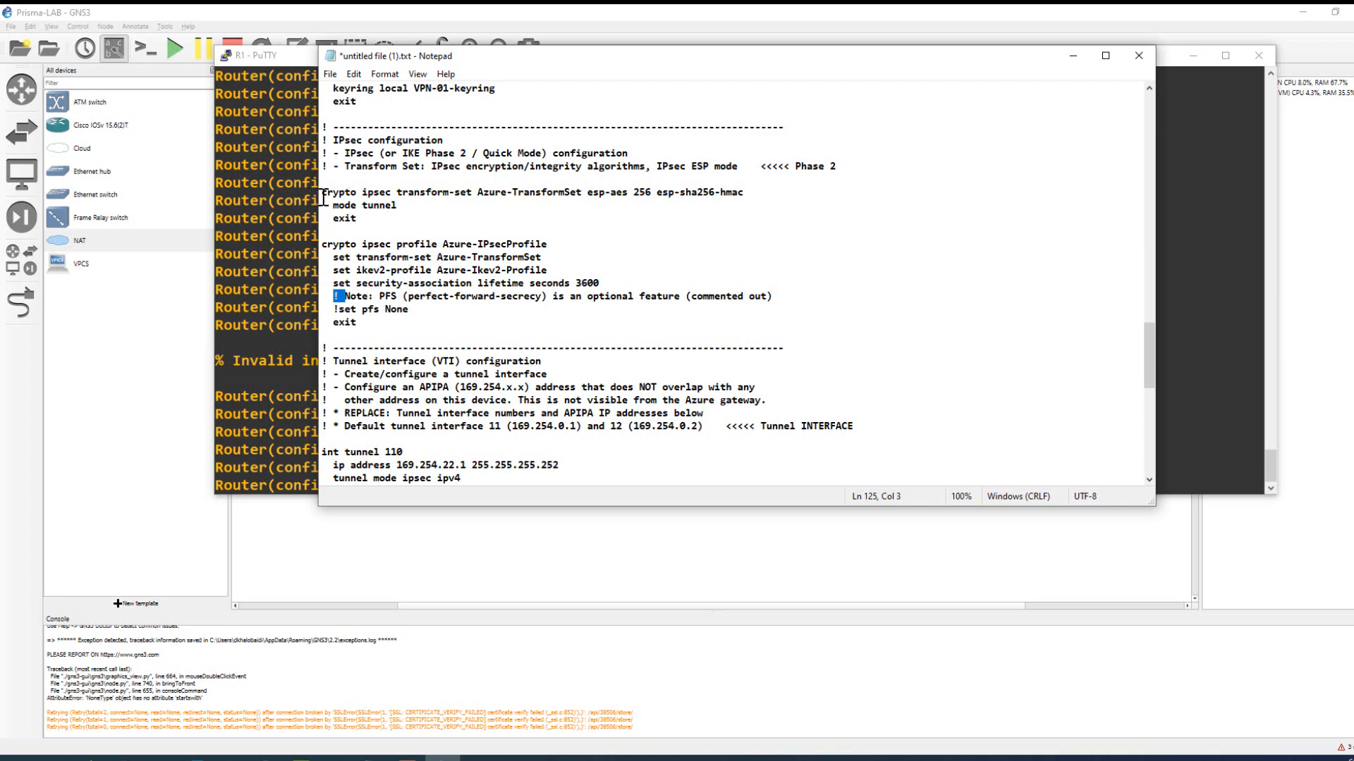
Copy the Phase 2 block from Azure-TransformSet through the exit of Azure-IPsecProfile and apply it in the R1 PuTTY console.
left_click_drag(322, 194, 538, 324)
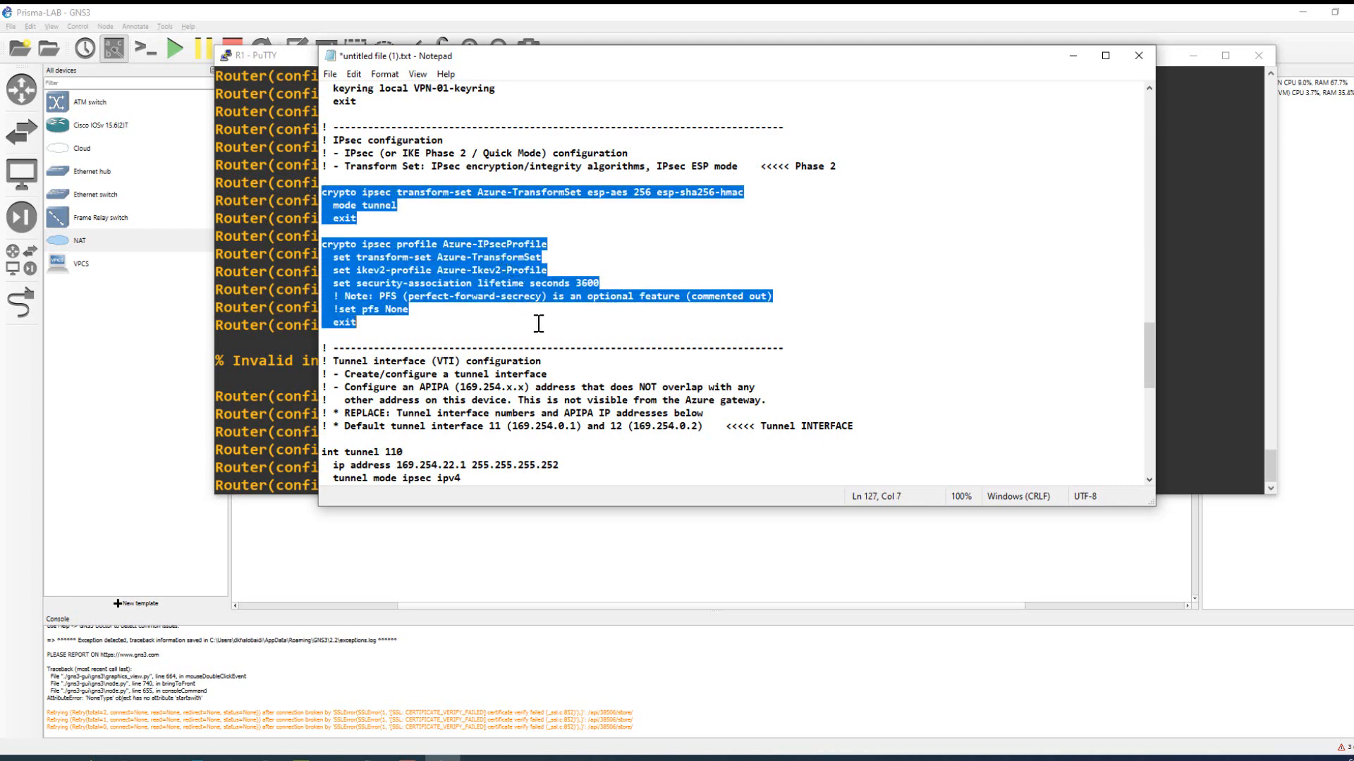
left_click(257, 325)
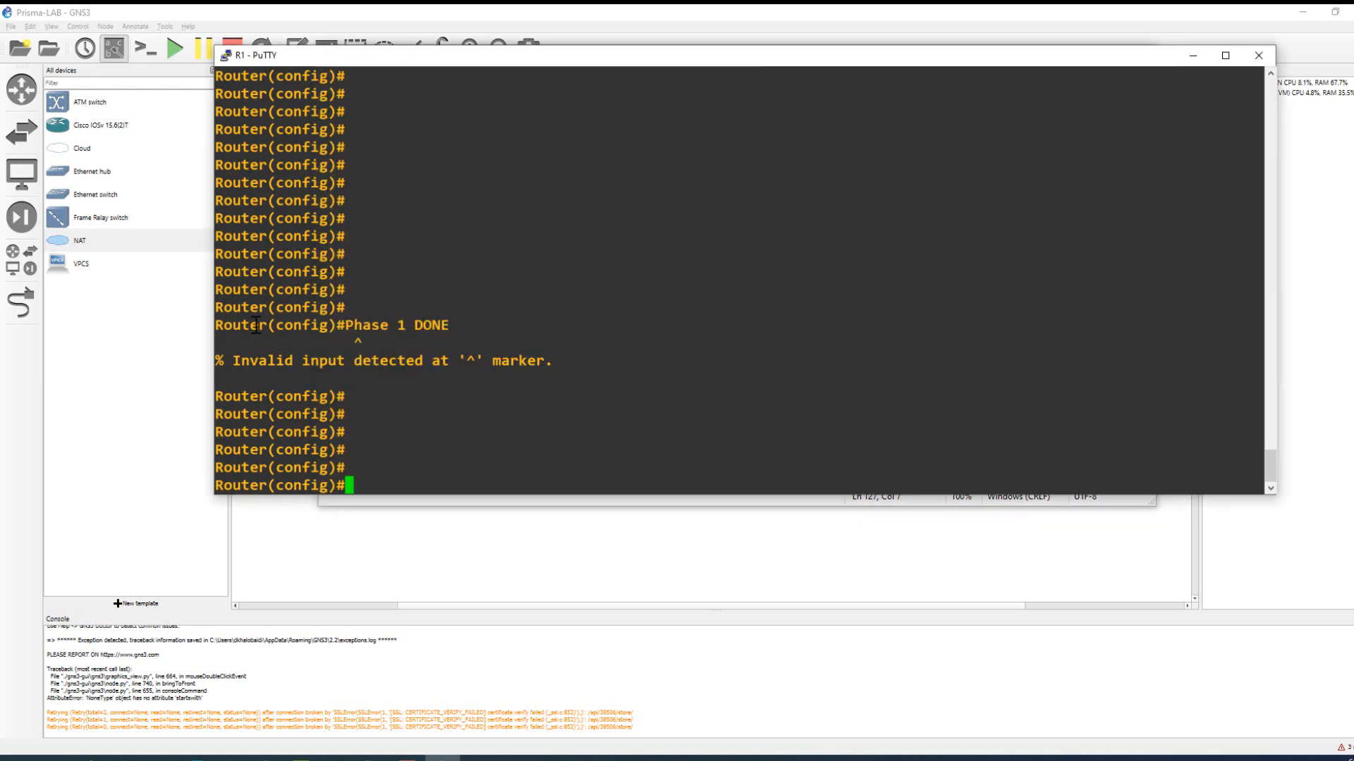
right_click(412, 383)
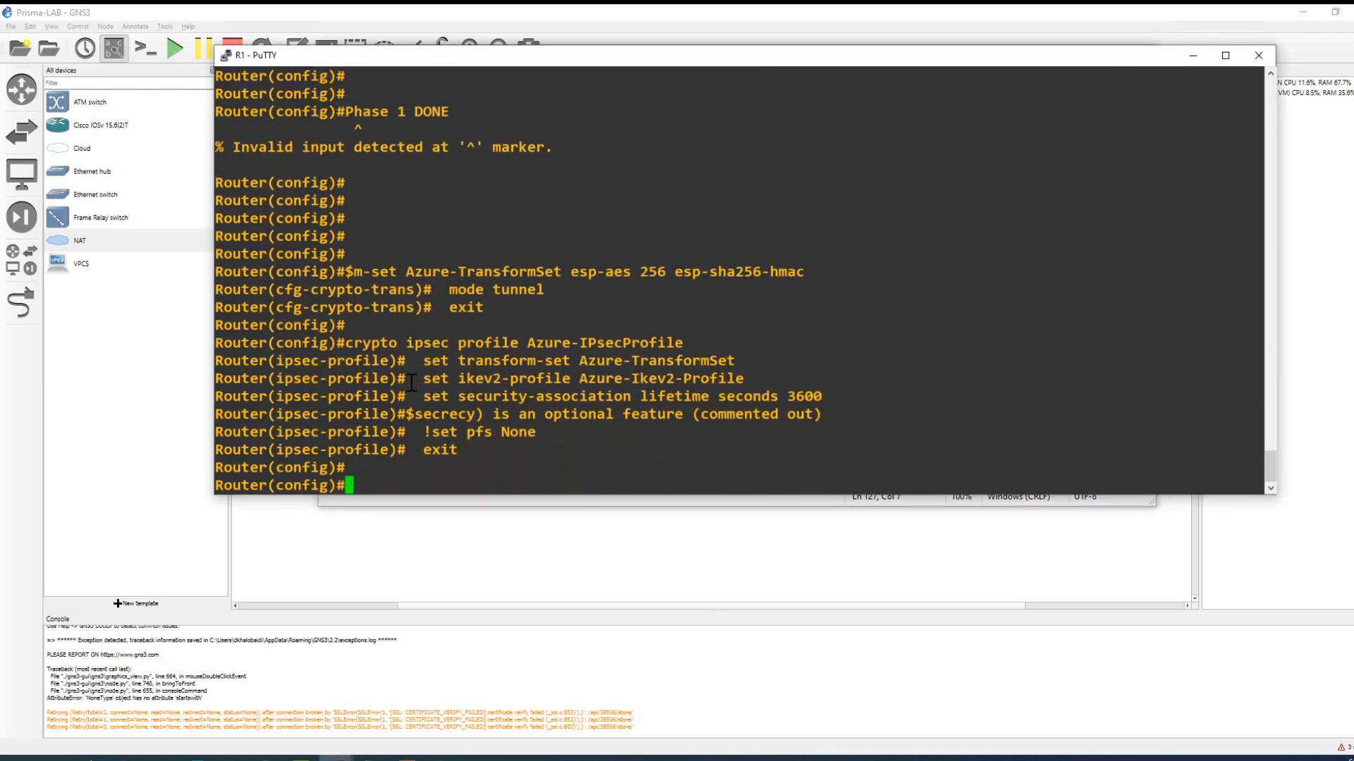
left_click_drag(411, 383, 821, 381)
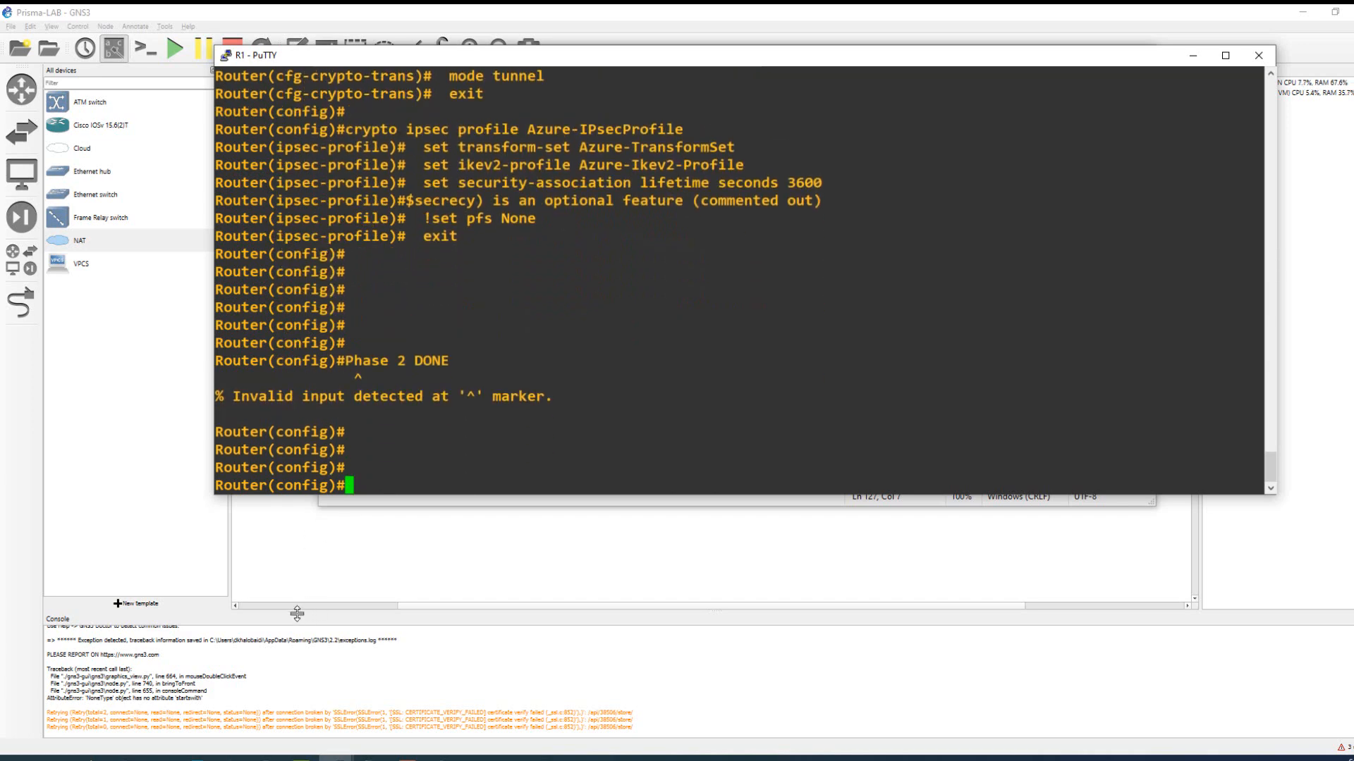
Copy the int tunnel 110 block through its exit from the Notepad configuration and apply it in the R1 PuTTY console.
left_click(385, 501)
scroll(358, 303, "down", 4)
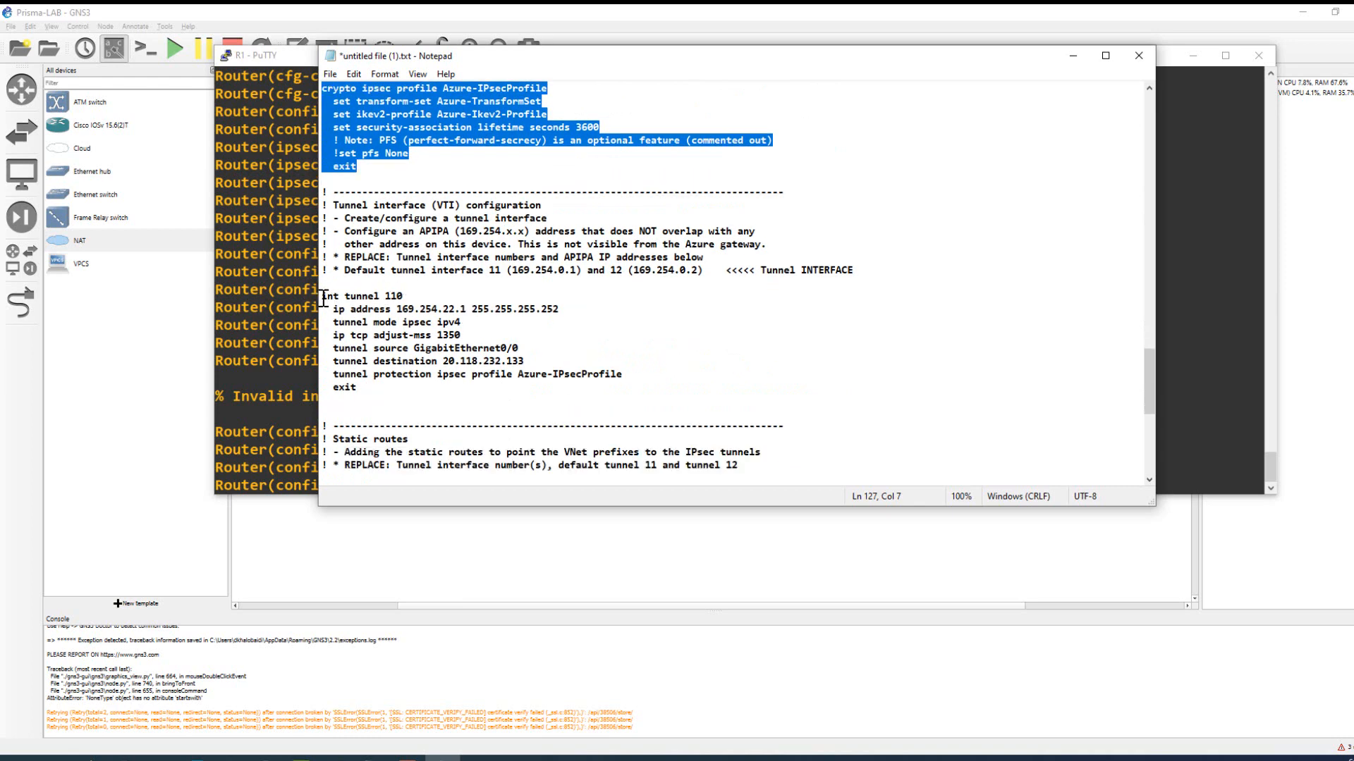
left_click_drag(323, 297, 543, 383)
key("ctrl+c")
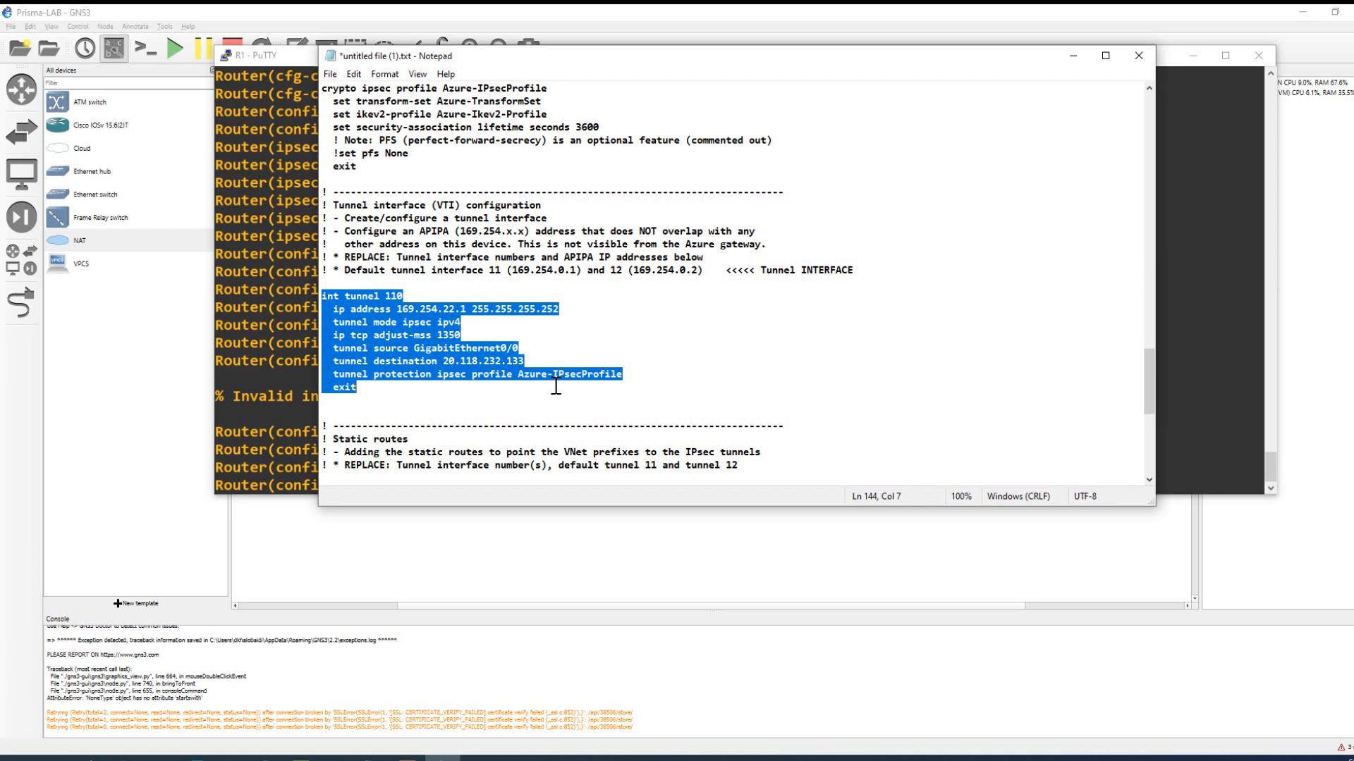
left_click(311, 312)
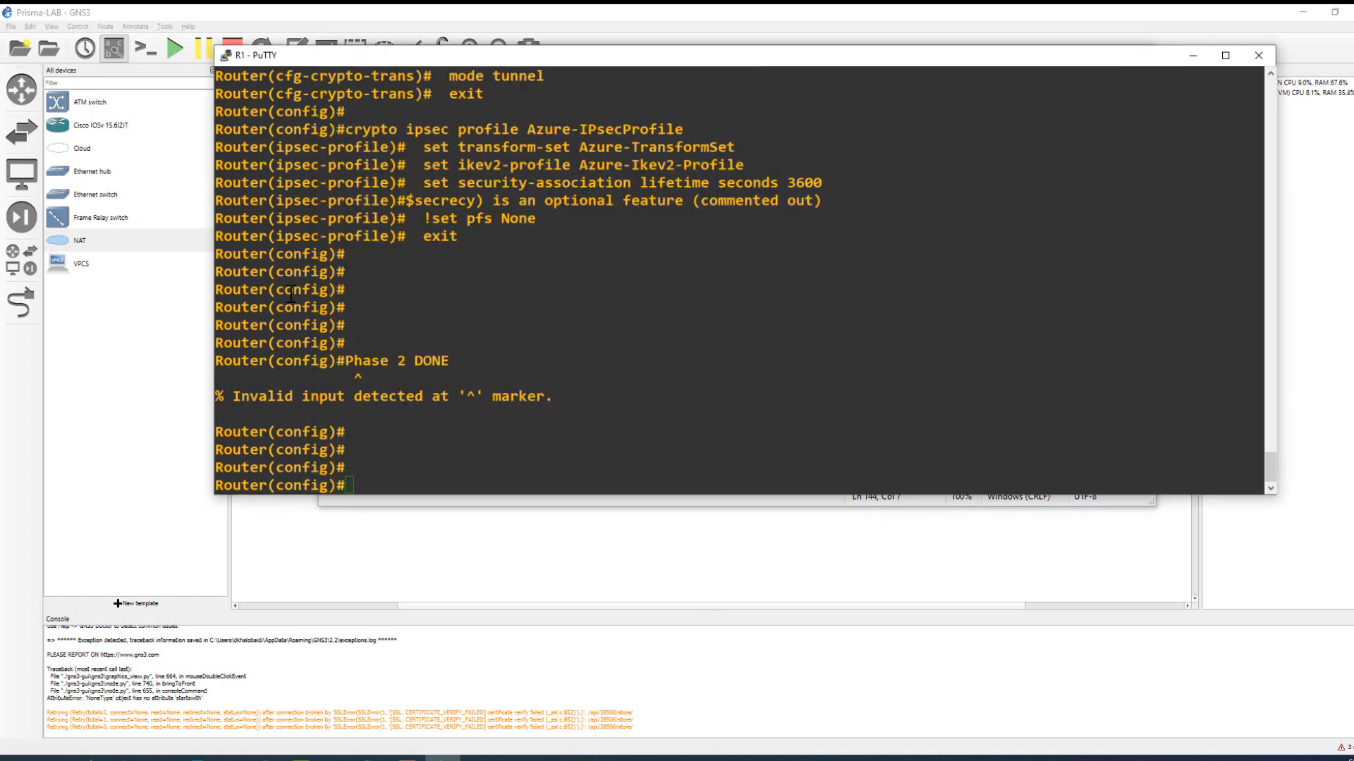
right_click(413, 409)
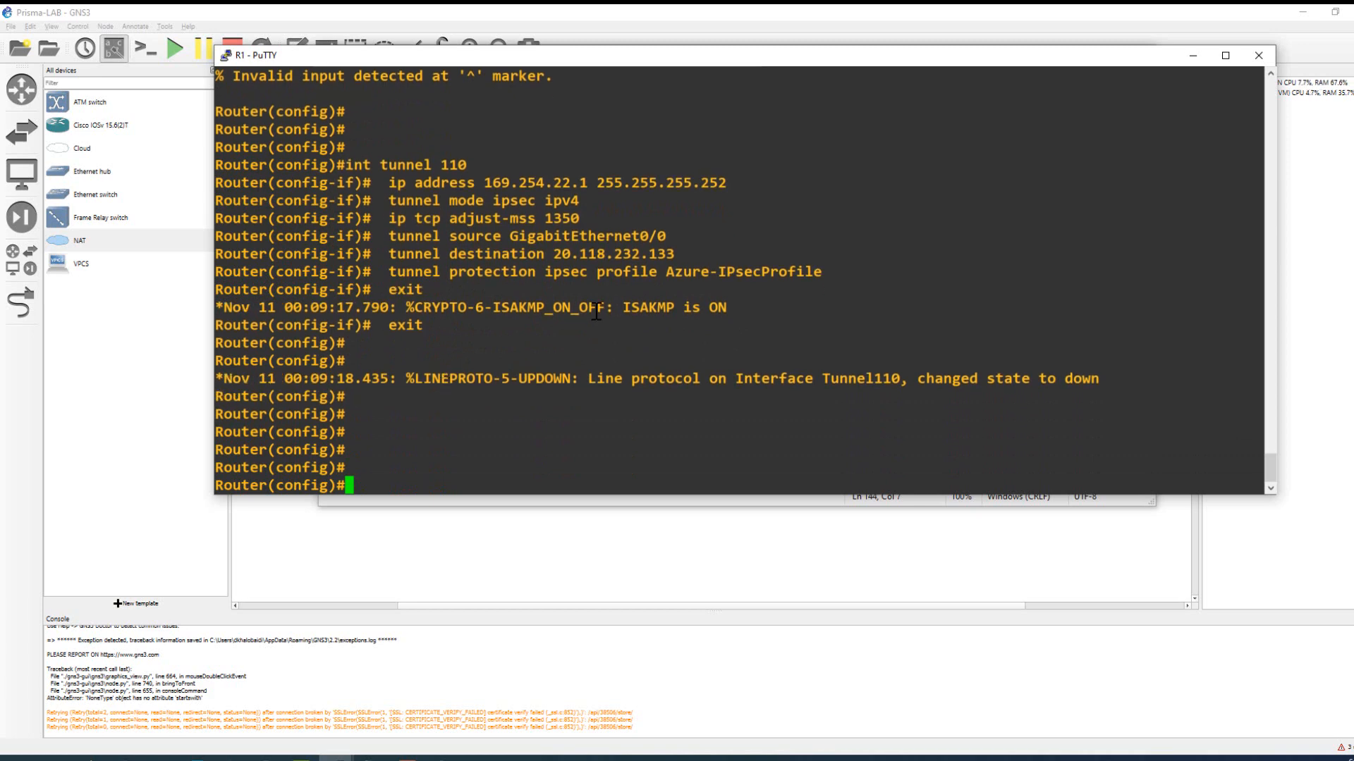
left_click_drag(617, 309, 728, 311)
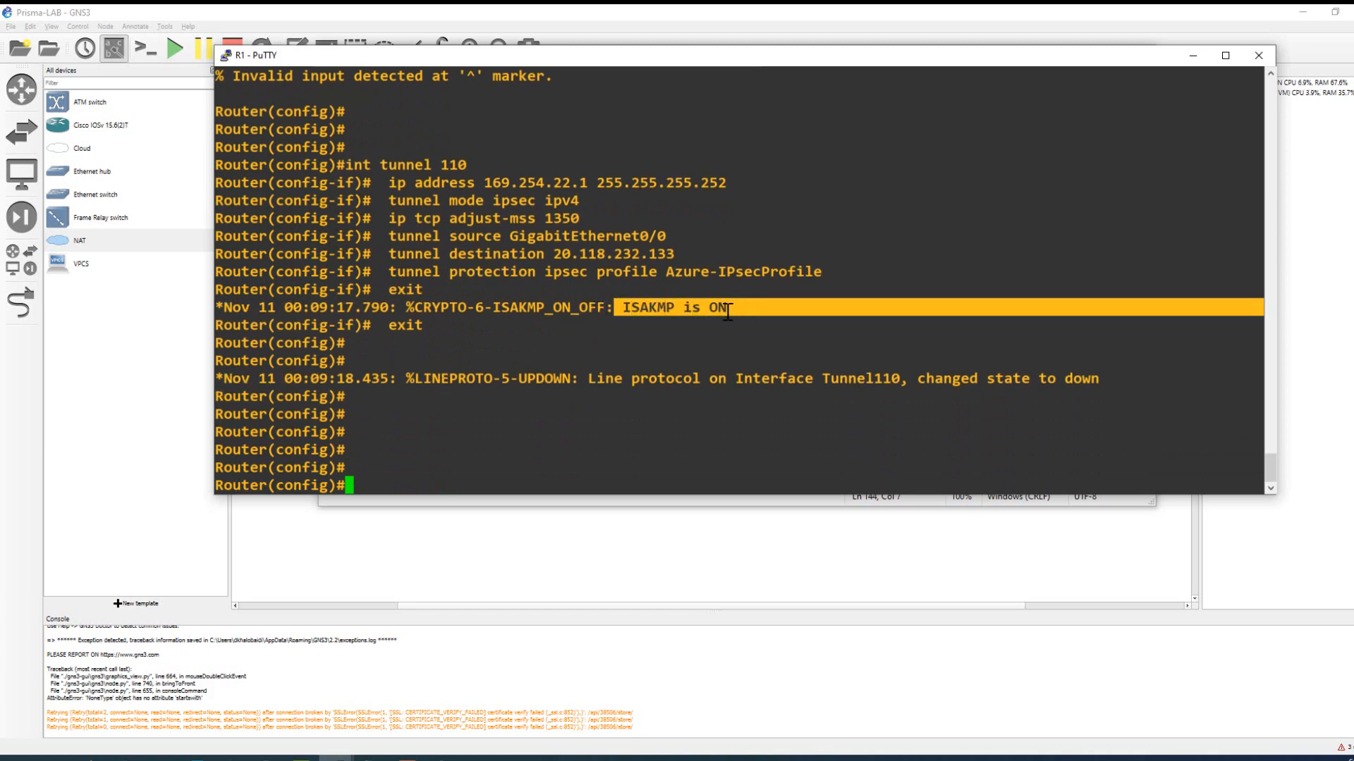
Try to mark the end of the tunnel commands in the router console with the text Interface Tunnel DONE :).
left_click(610, 377)
key("Return")
key("Return")
key("Return")
key("Return")
key("Return")
key("Return")
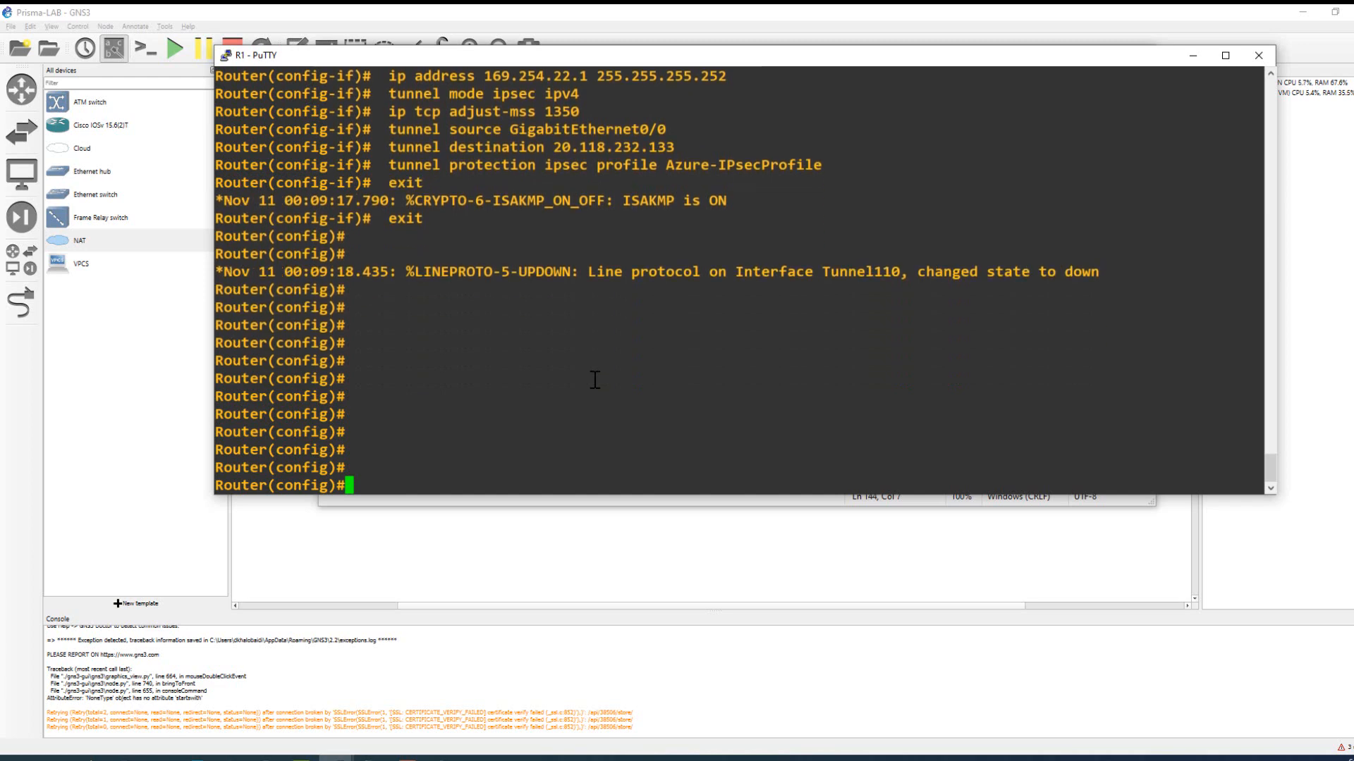
type("Interface Tu")
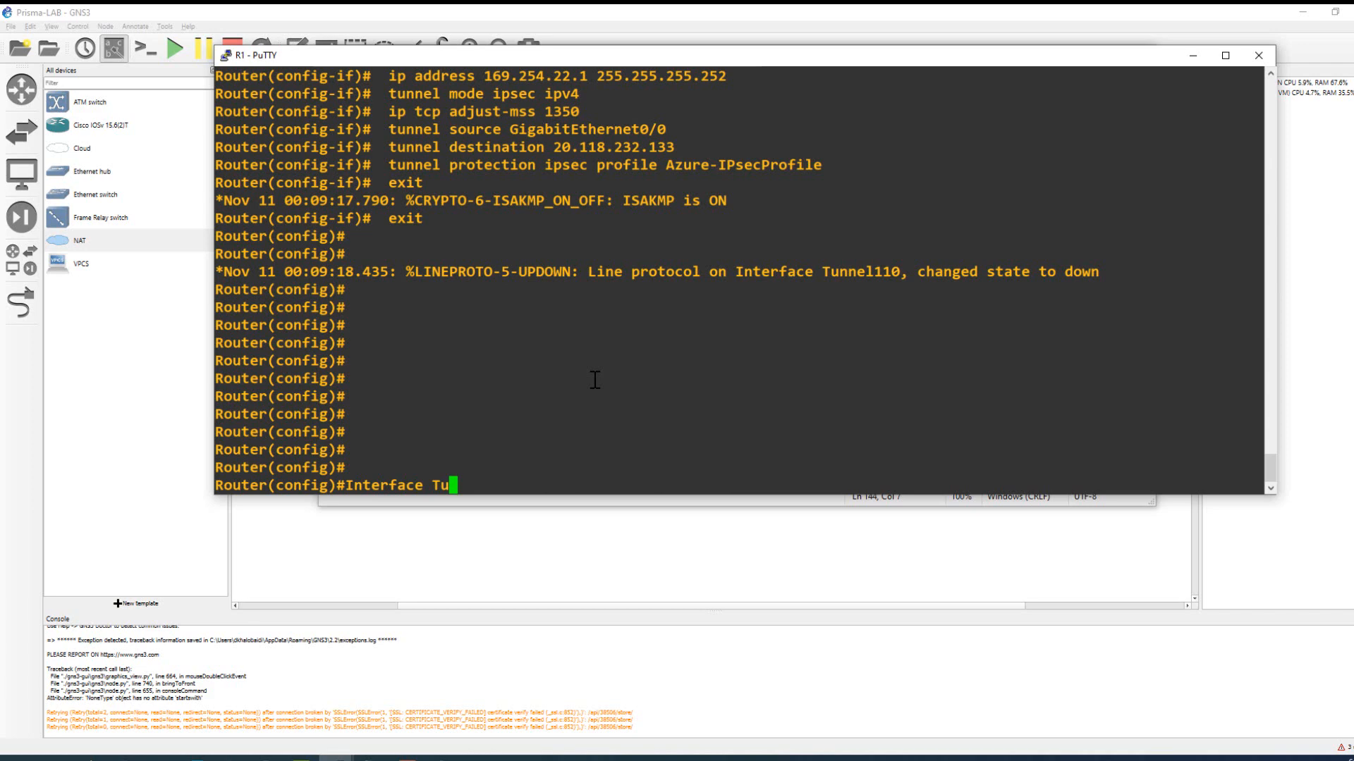
type("nnel DONE :)")
key("Return")
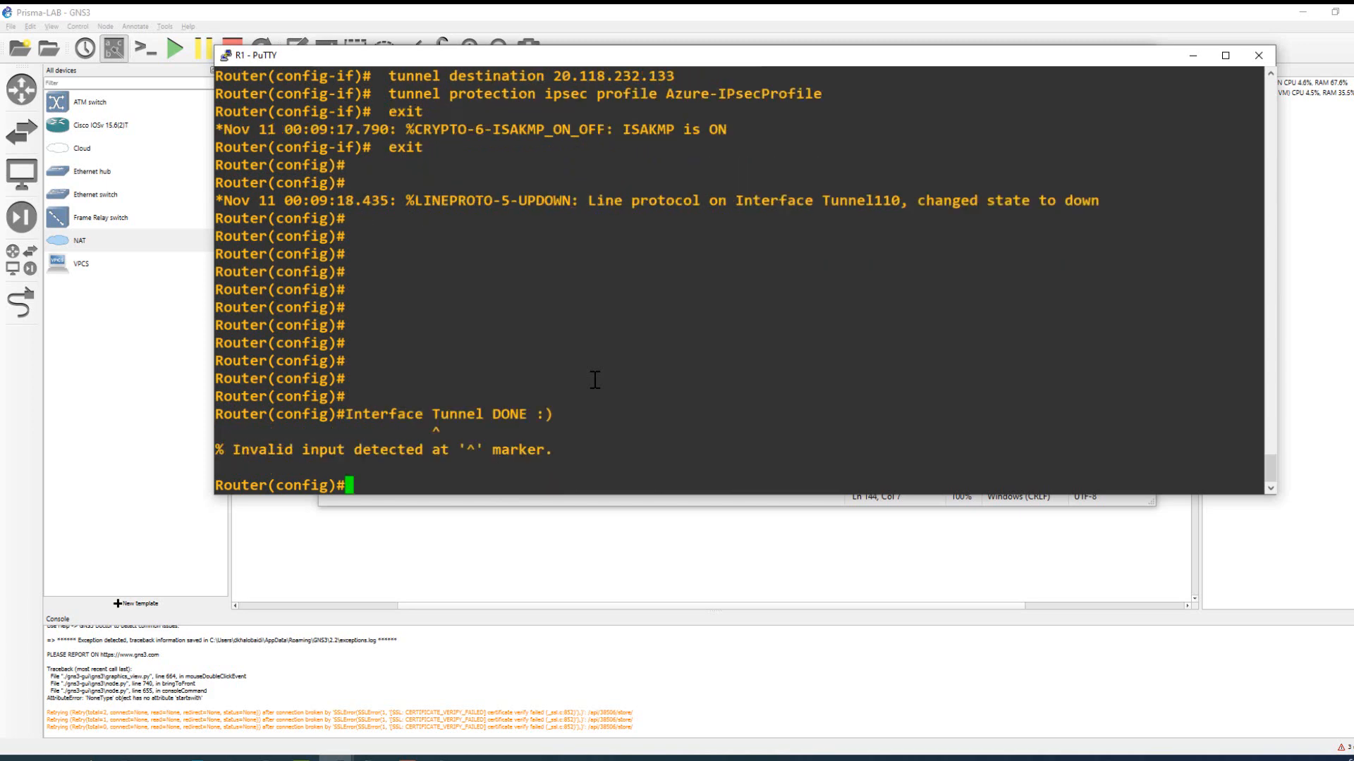
Leave configuration mode on the router and list the interfaces with sh ip inter brief.
key("ctrl+z")
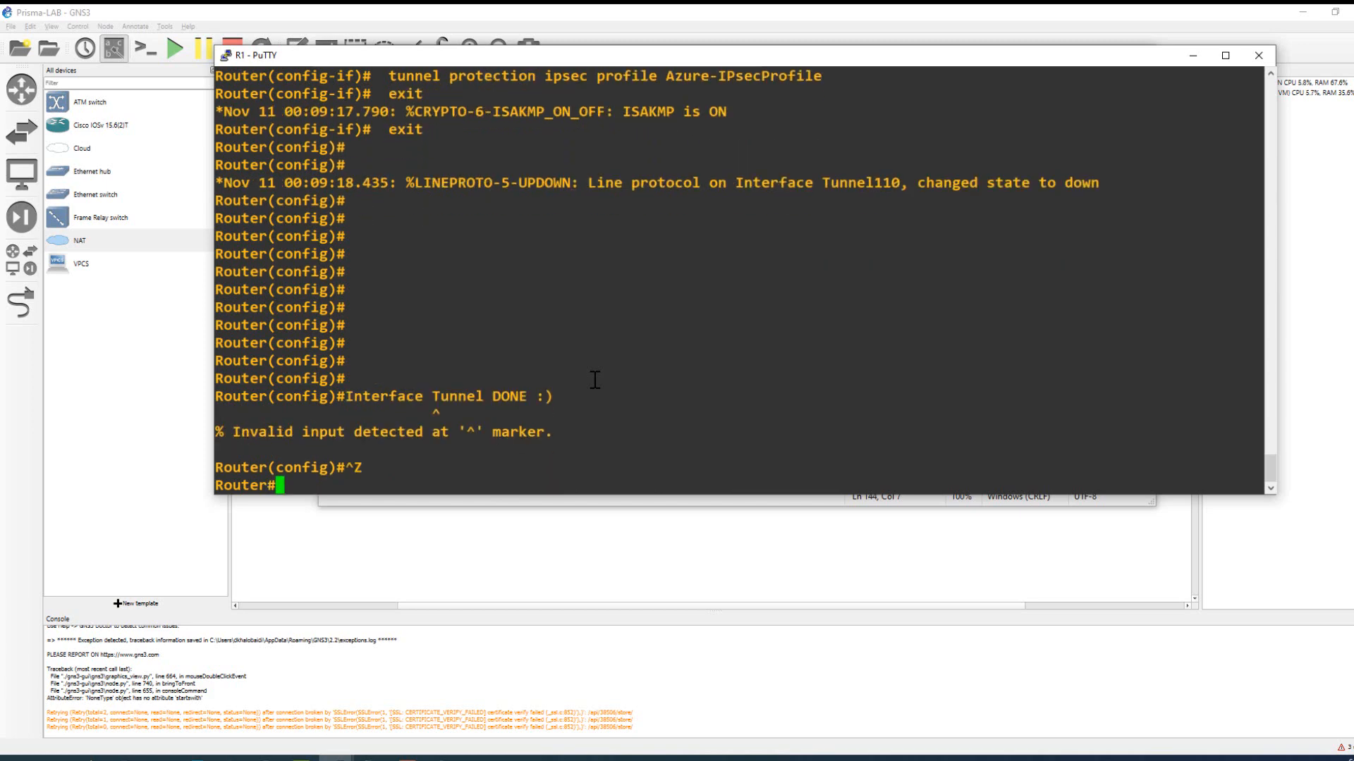
type("sh ip ")
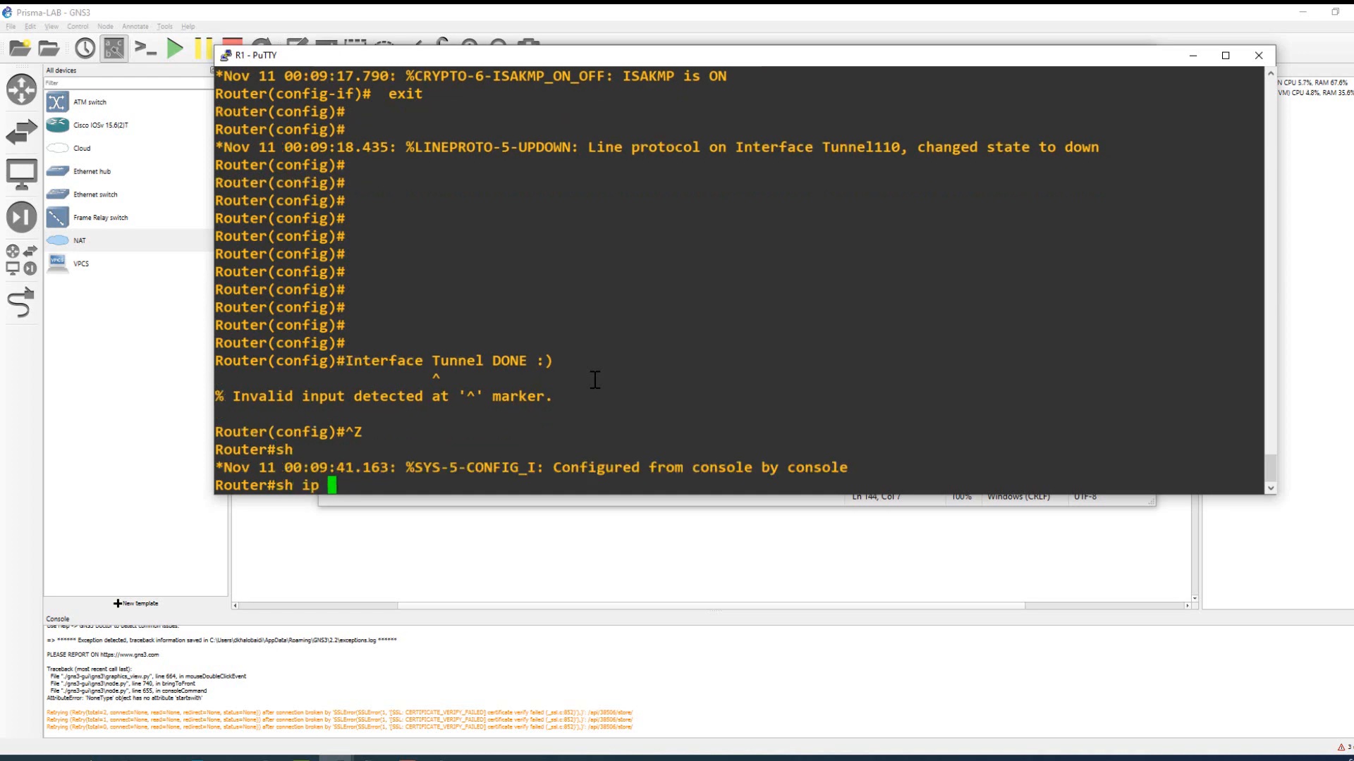
type("inter br")
key("Tab")
key("Return")
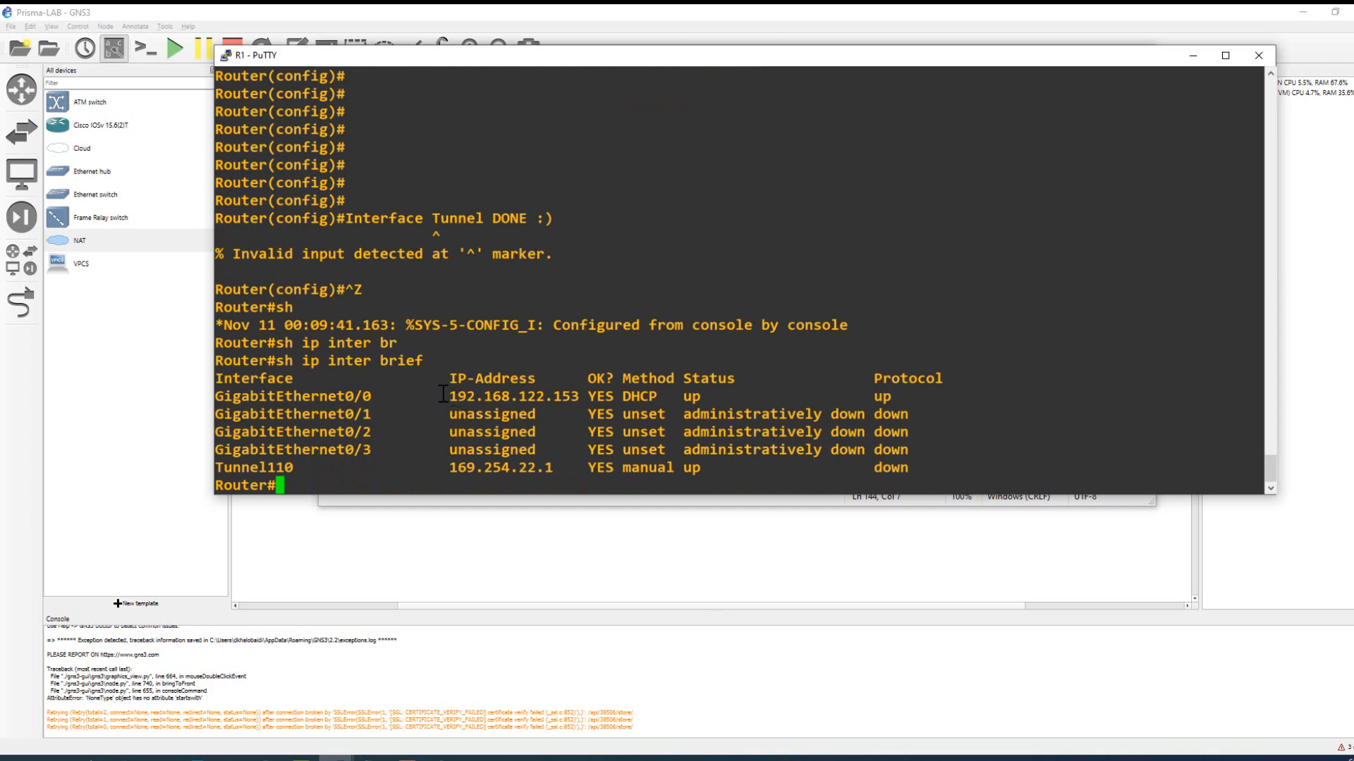
Examine the address, status and protocol of GigabitEthernet0/0 and Tunnel110 in the interface list.
left_click_drag(443, 394, 894, 388)
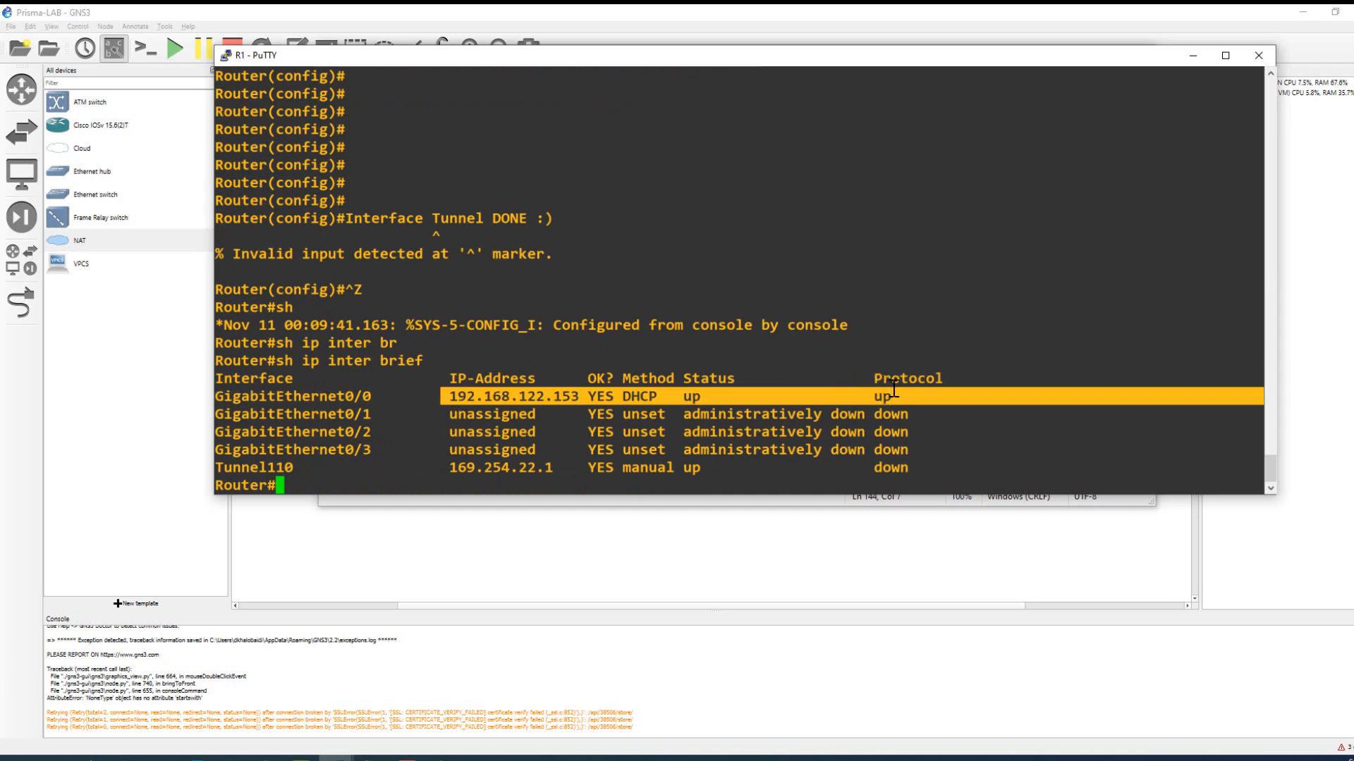
left_click(717, 476)
left_click_drag(683, 473, 212, 466)
left_click(795, 470)
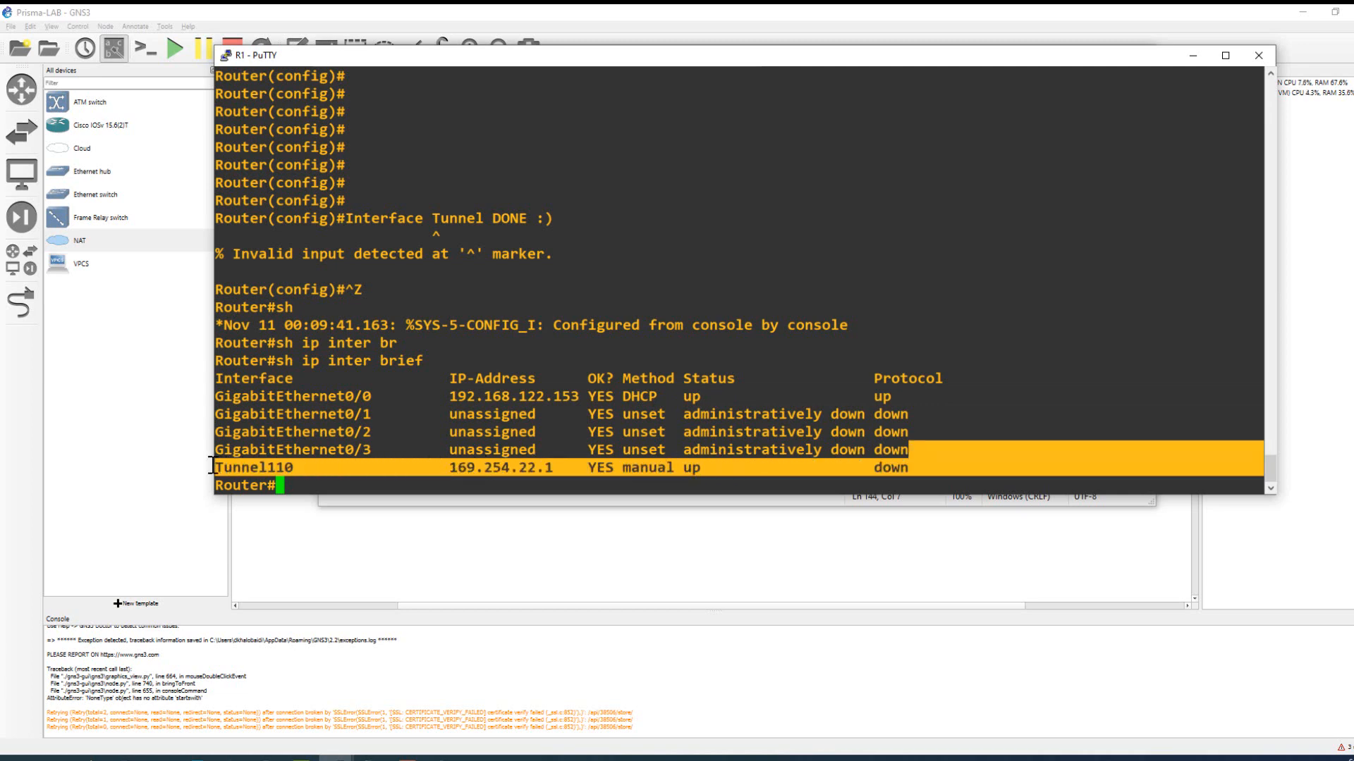
left_click(673, 446)
left_click_drag(916, 470, 206, 465)
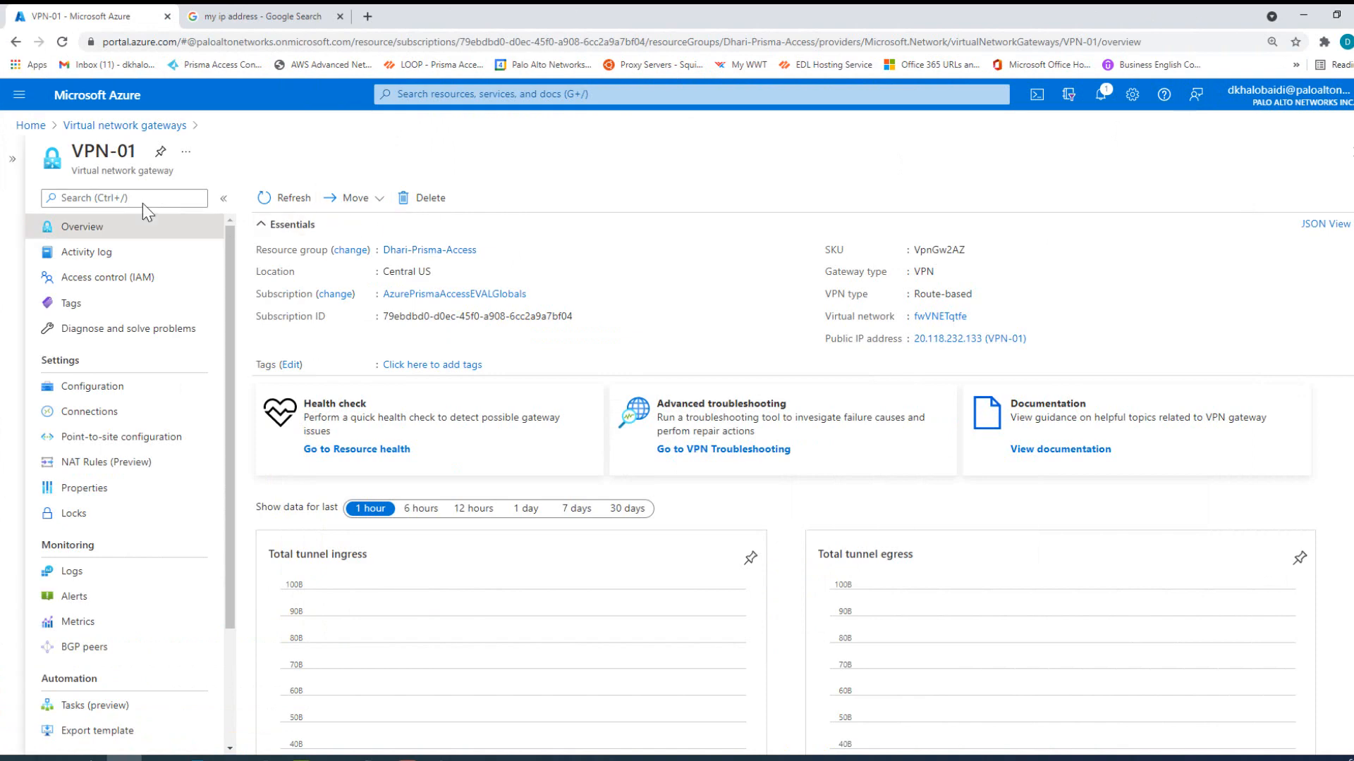
Switch to the Azure portal and open the configuration of the VPN-01 local network gateway.
left_click(496, 95)
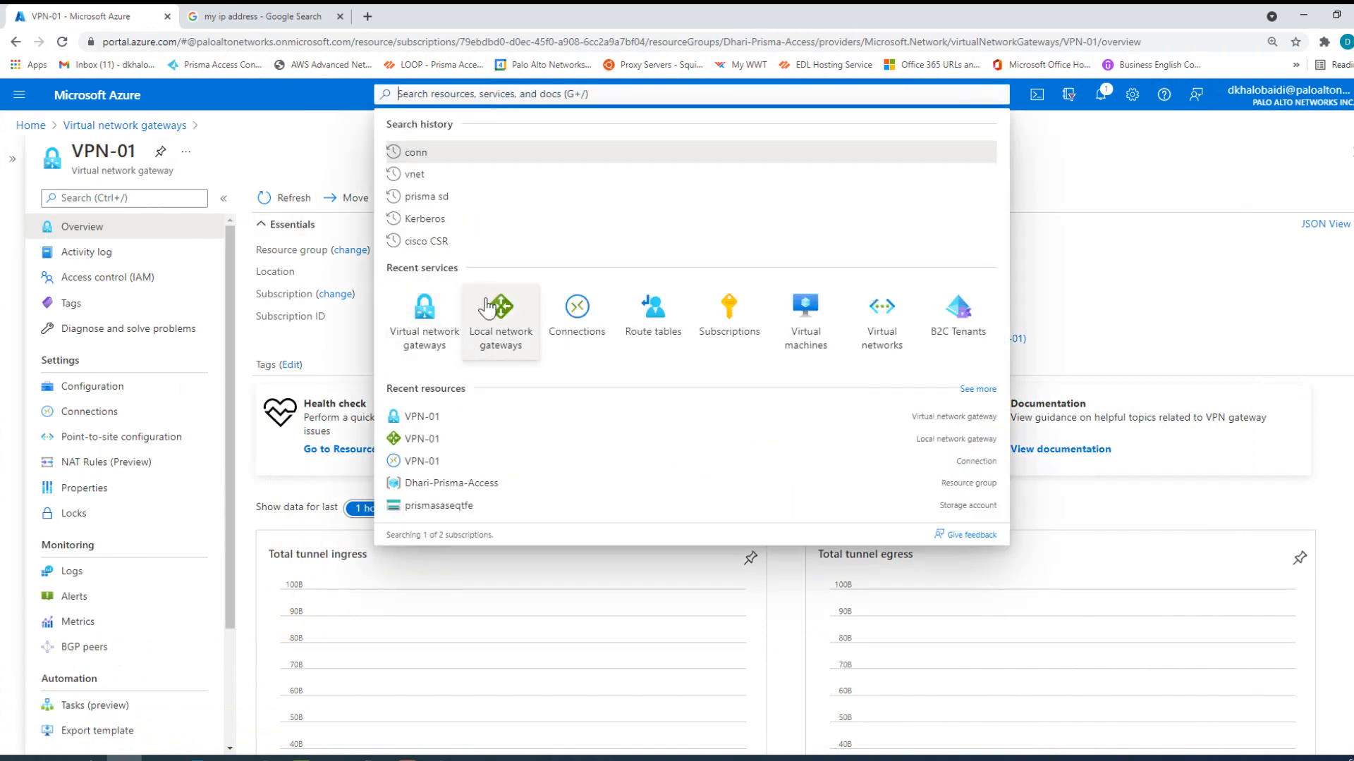
left_click(505, 319)
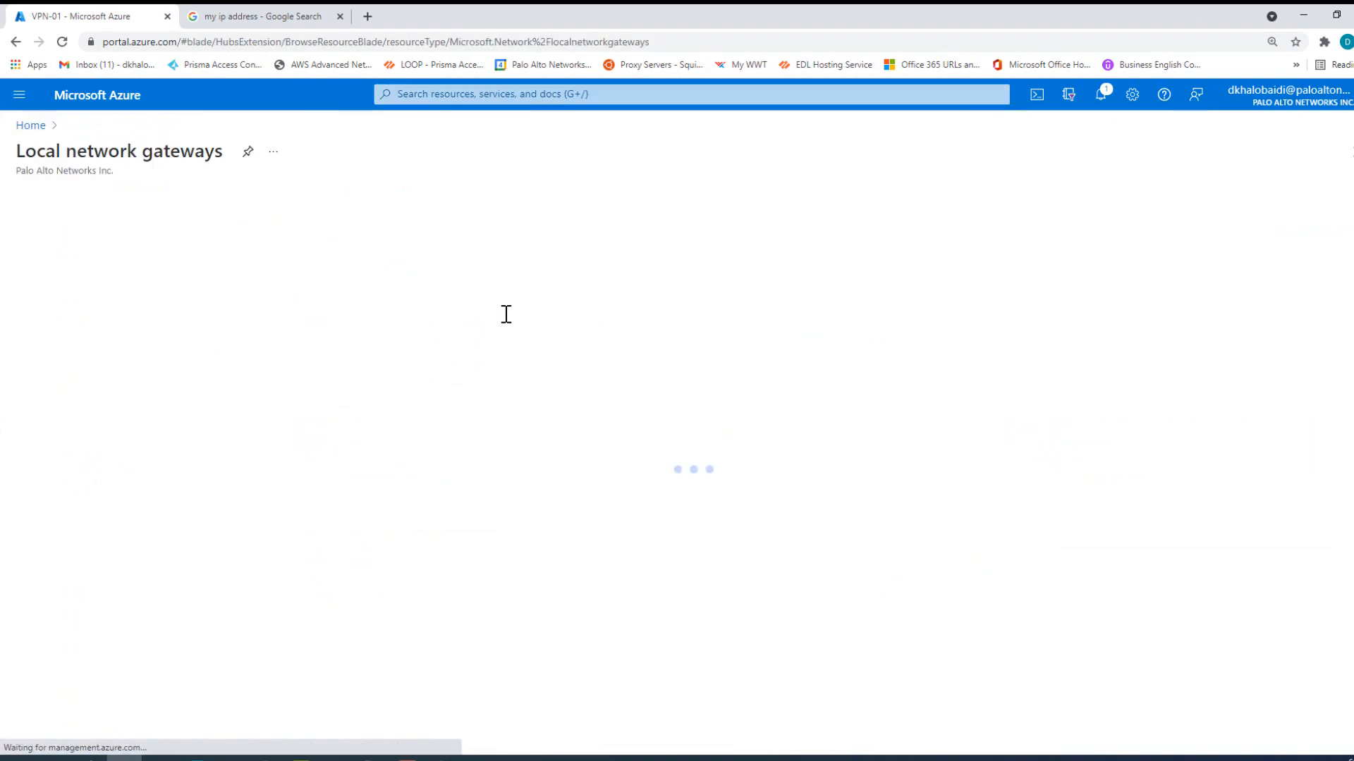
left_click(76, 330)
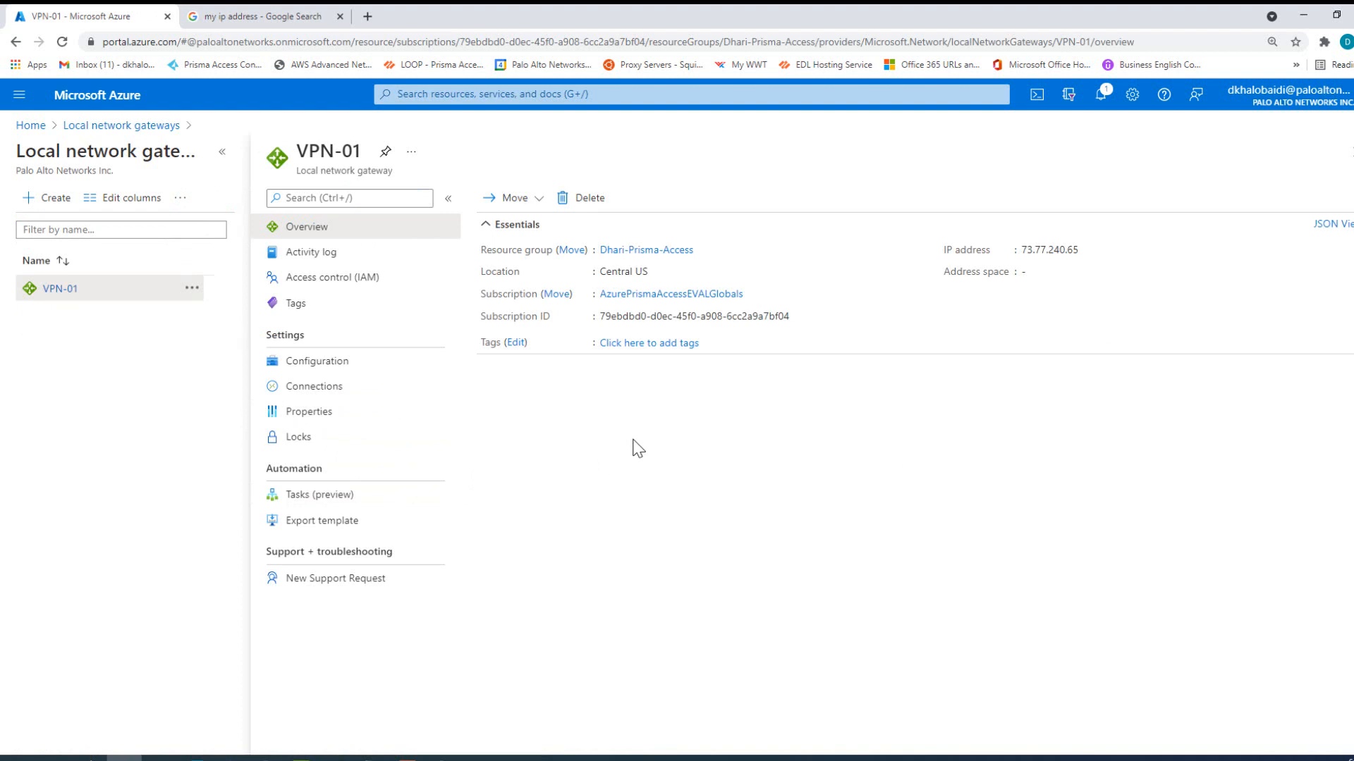
left_click(315, 366)
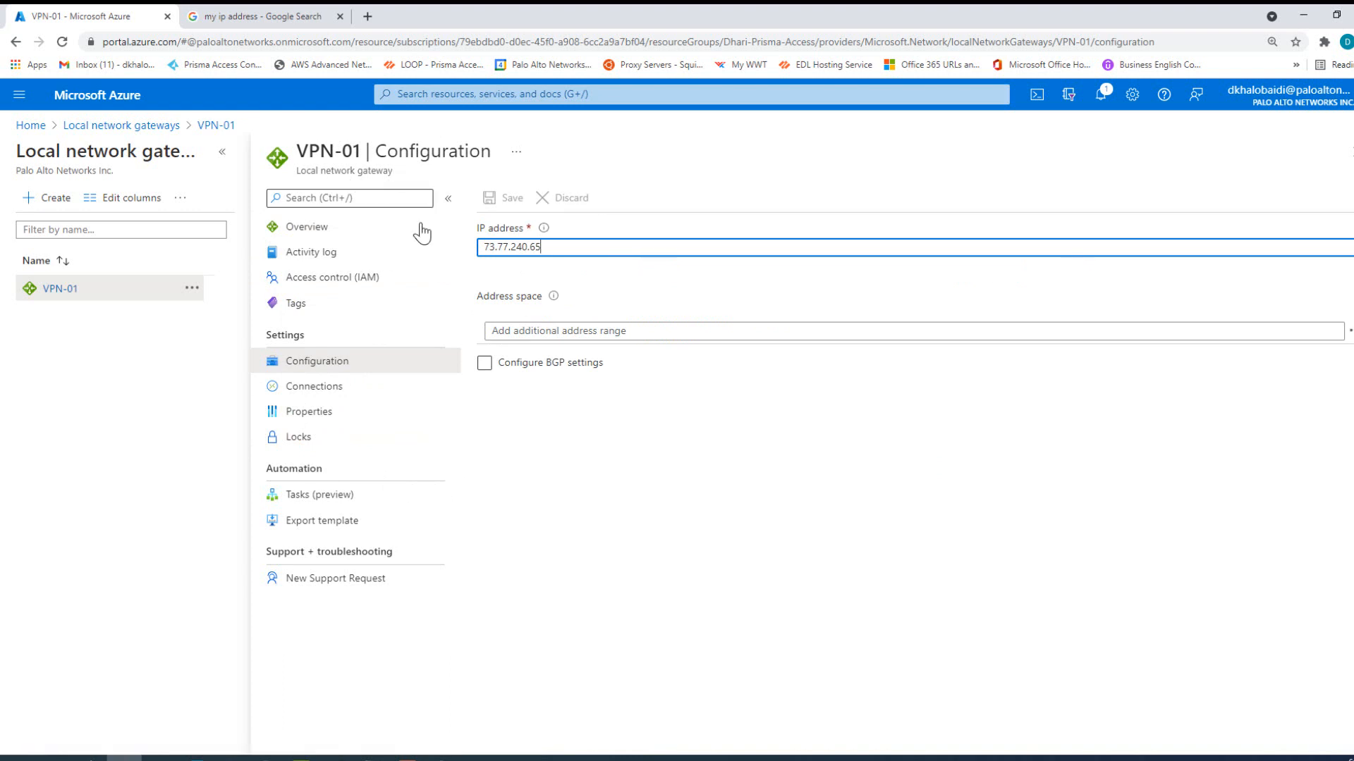
Add the address space 10.0.0.0/8 to the VPN-01 local network gateway and save the configuration.
left_click(542, 332)
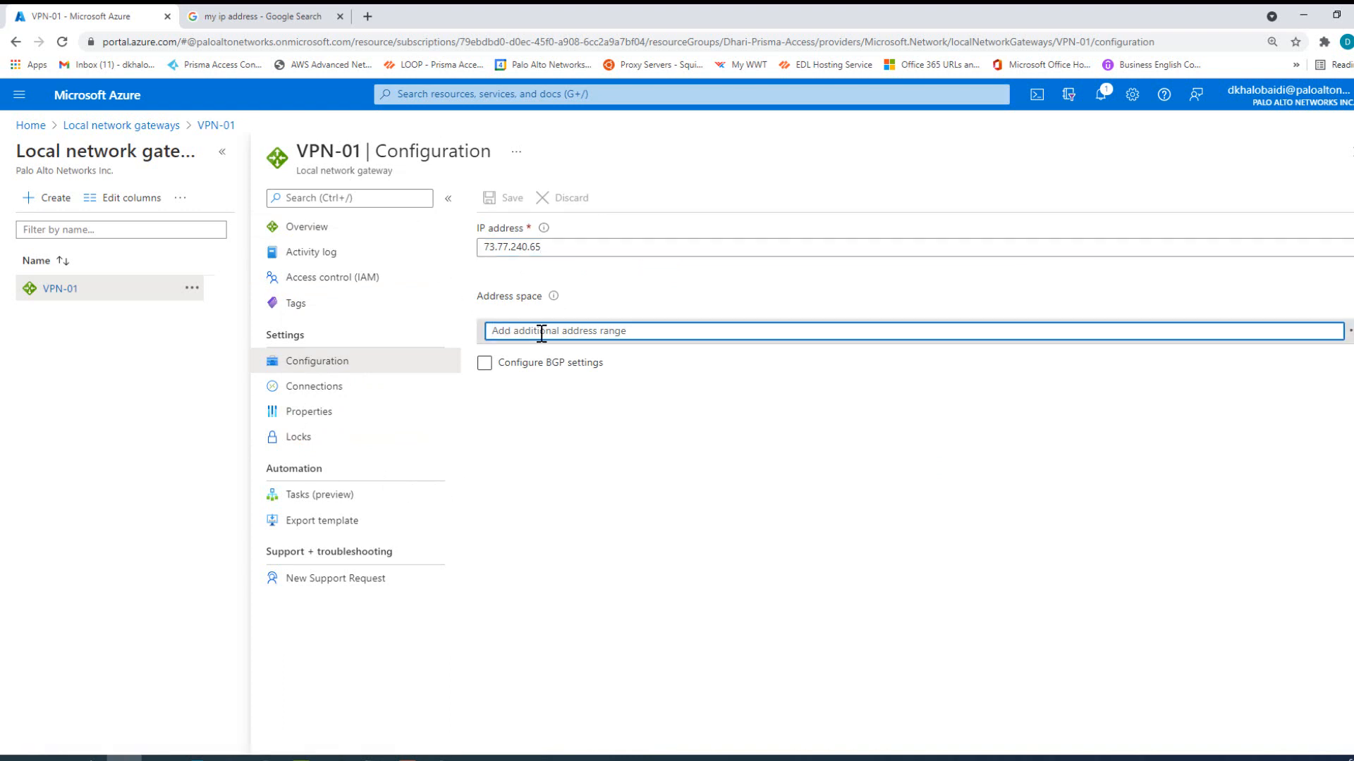
type("10")
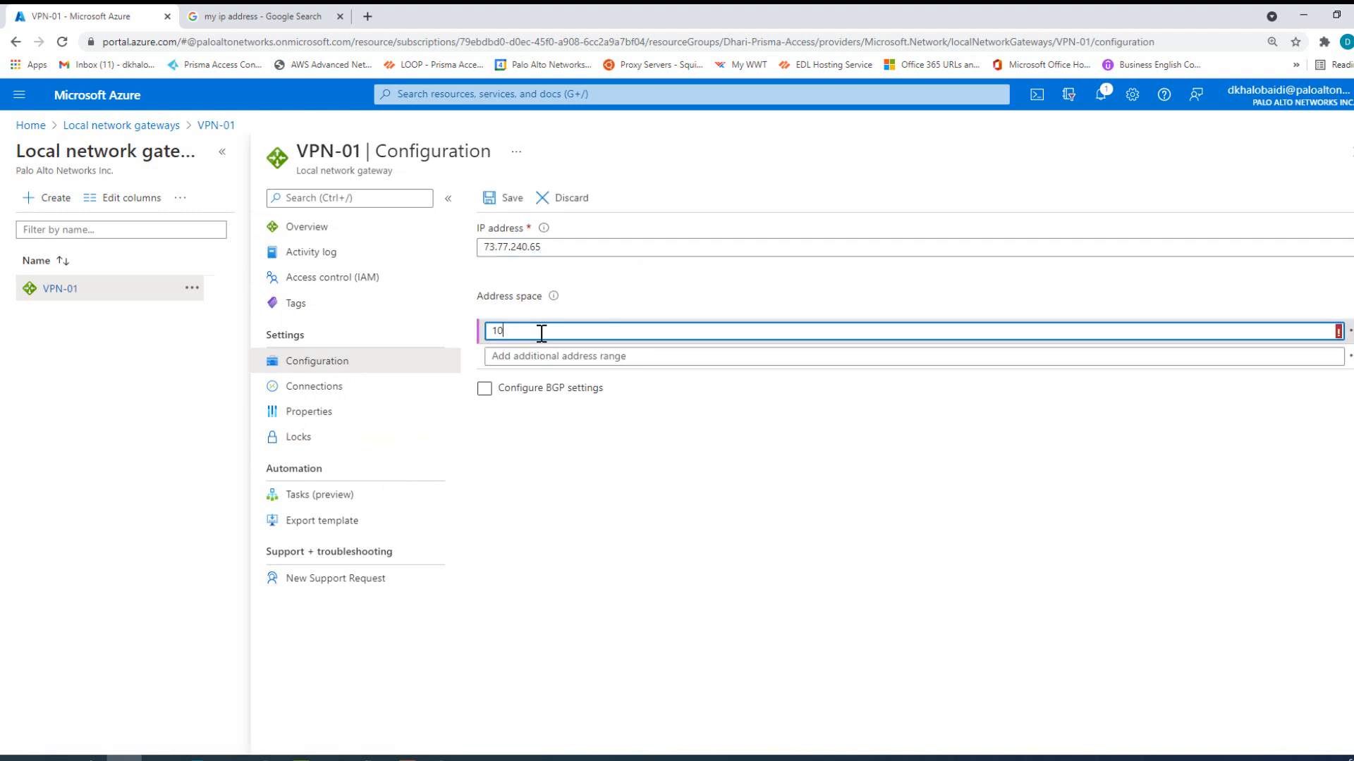
type(".0.0.0/8")
left_click_drag(544, 332, 487, 332)
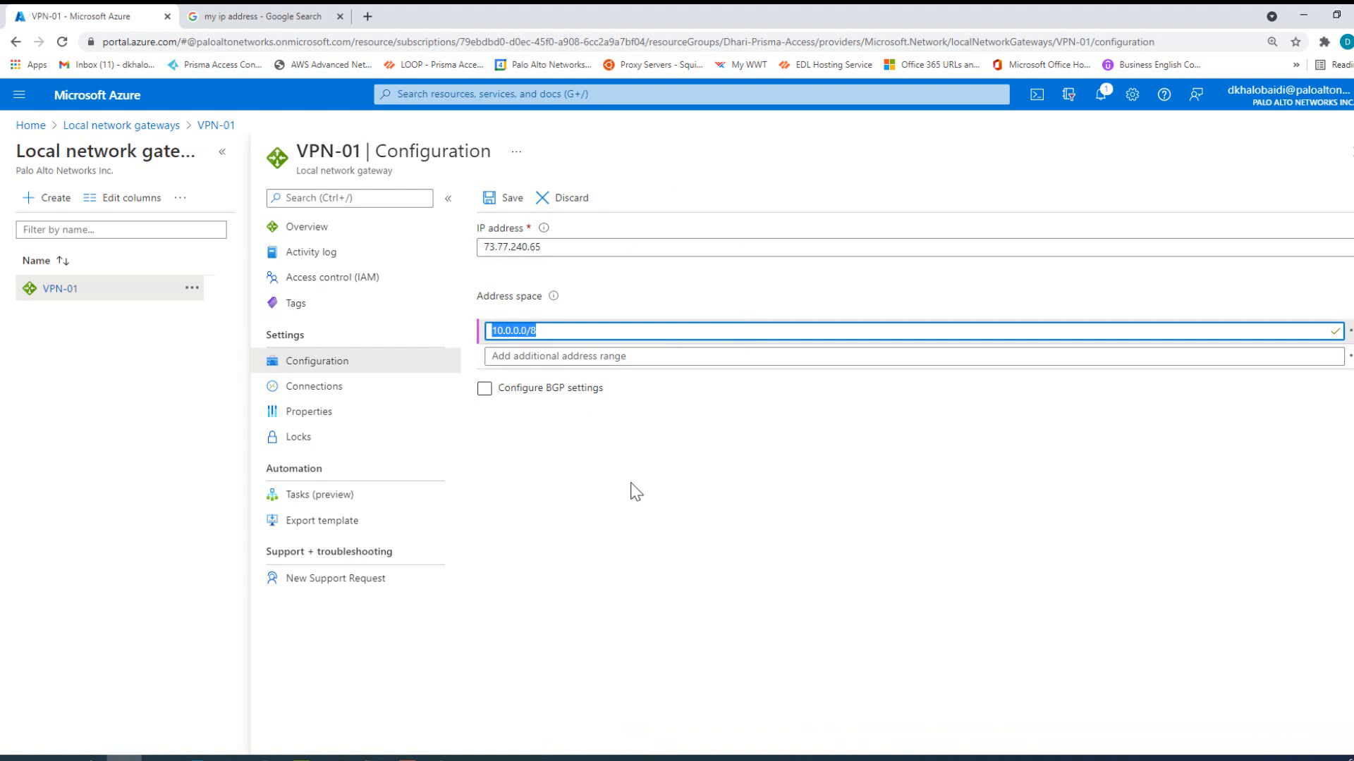
left_click(504, 202)
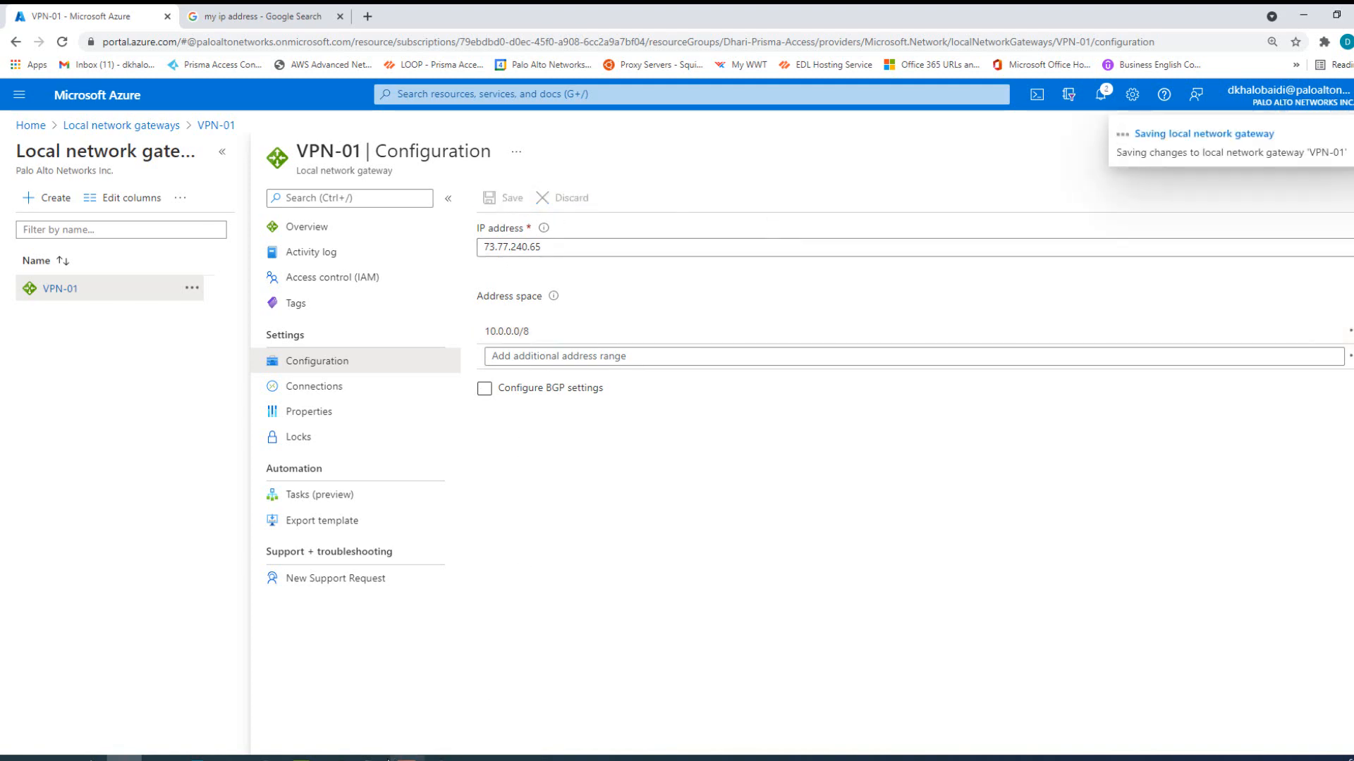
Switch back to the R1 PuTTY console and examine the Tunnel110 row and the line protocol message for that interface.
left_click(336, 757)
left_click_drag(944, 500, 237, 508)
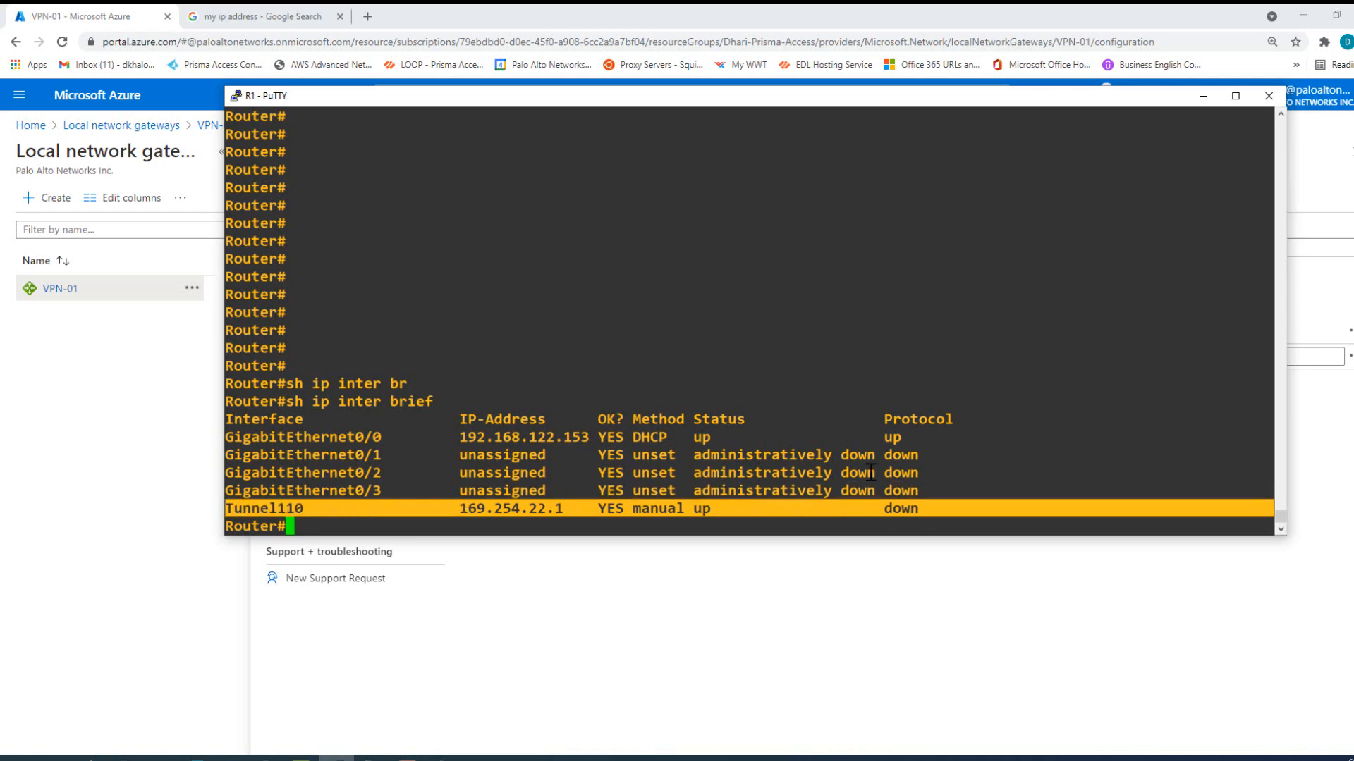
left_click_drag(646, 103, 648, 182)
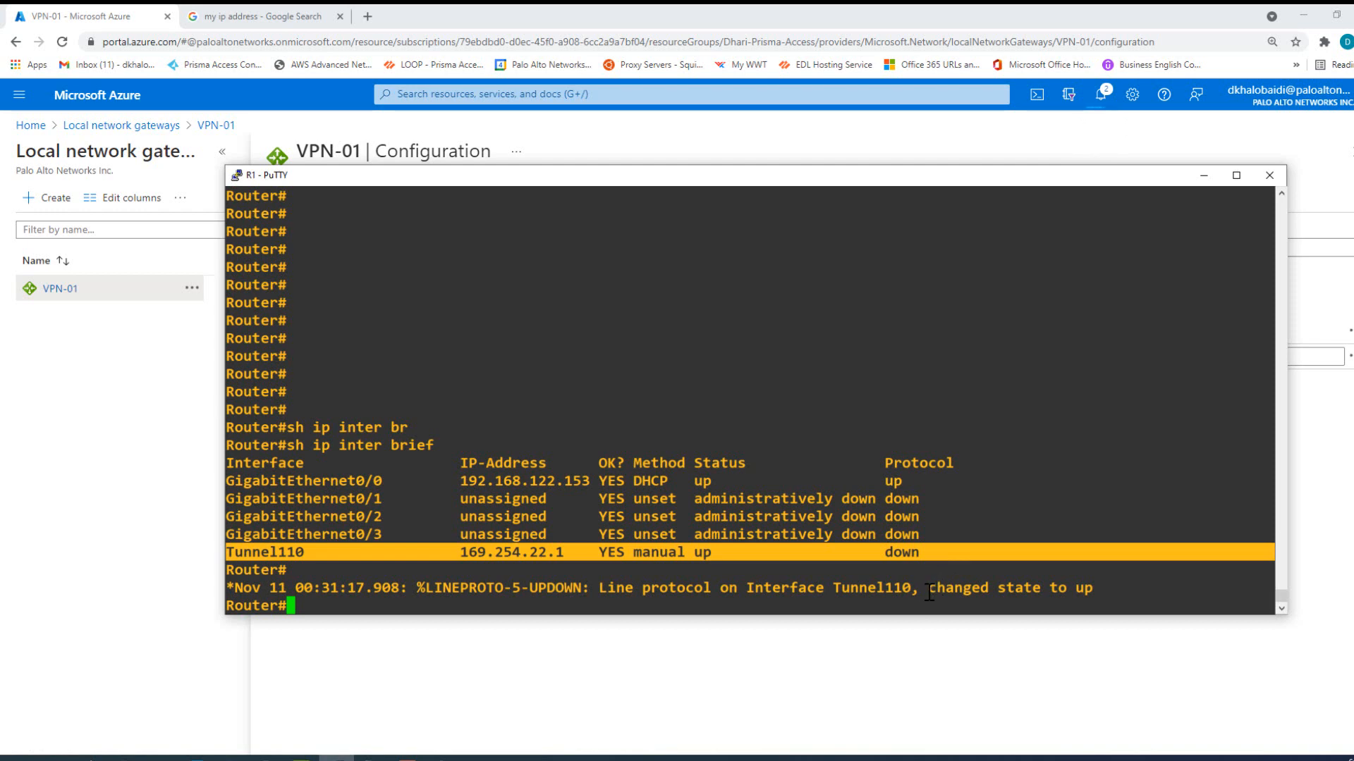
left_click_drag(924, 589, 1085, 584)
left_click(952, 536)
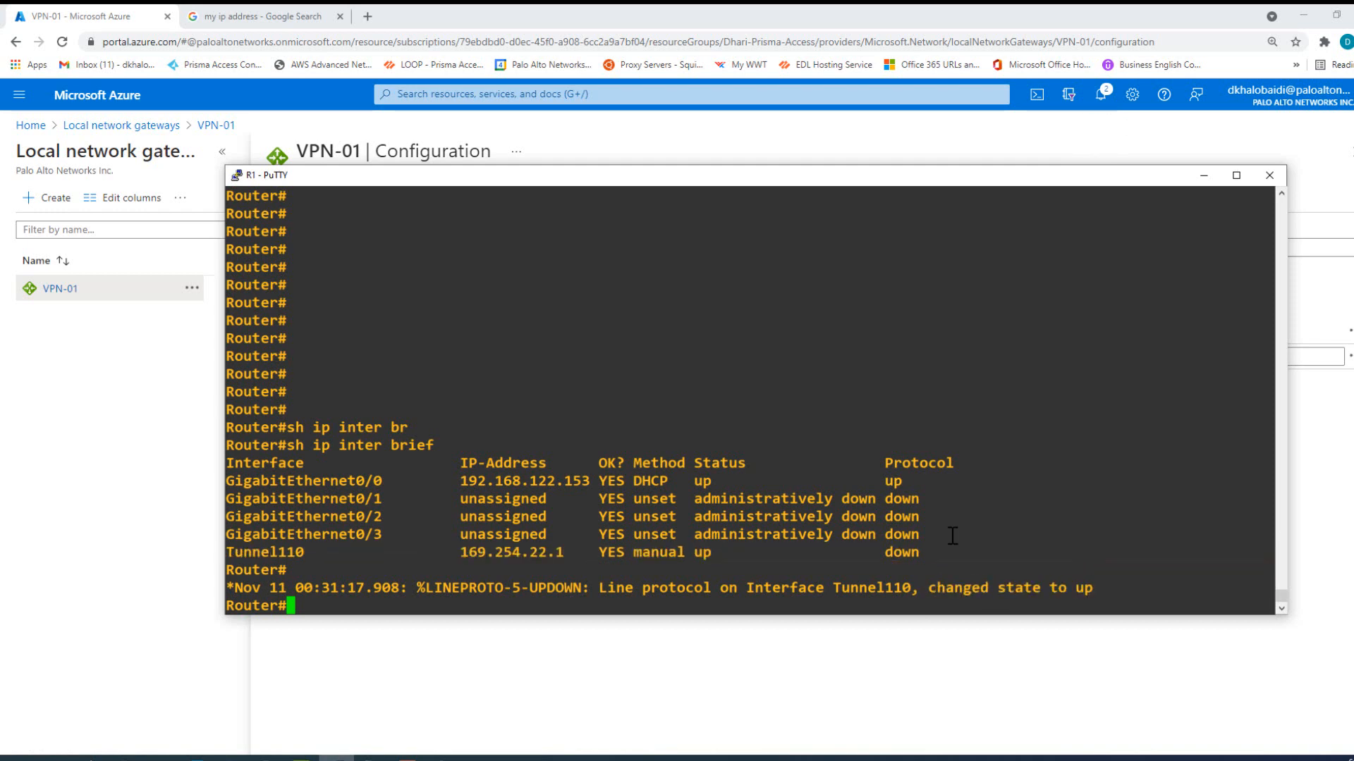
Run sh ip inter brief again and check the status and protocol of Tunnel110.
key("Up")
key("Return")
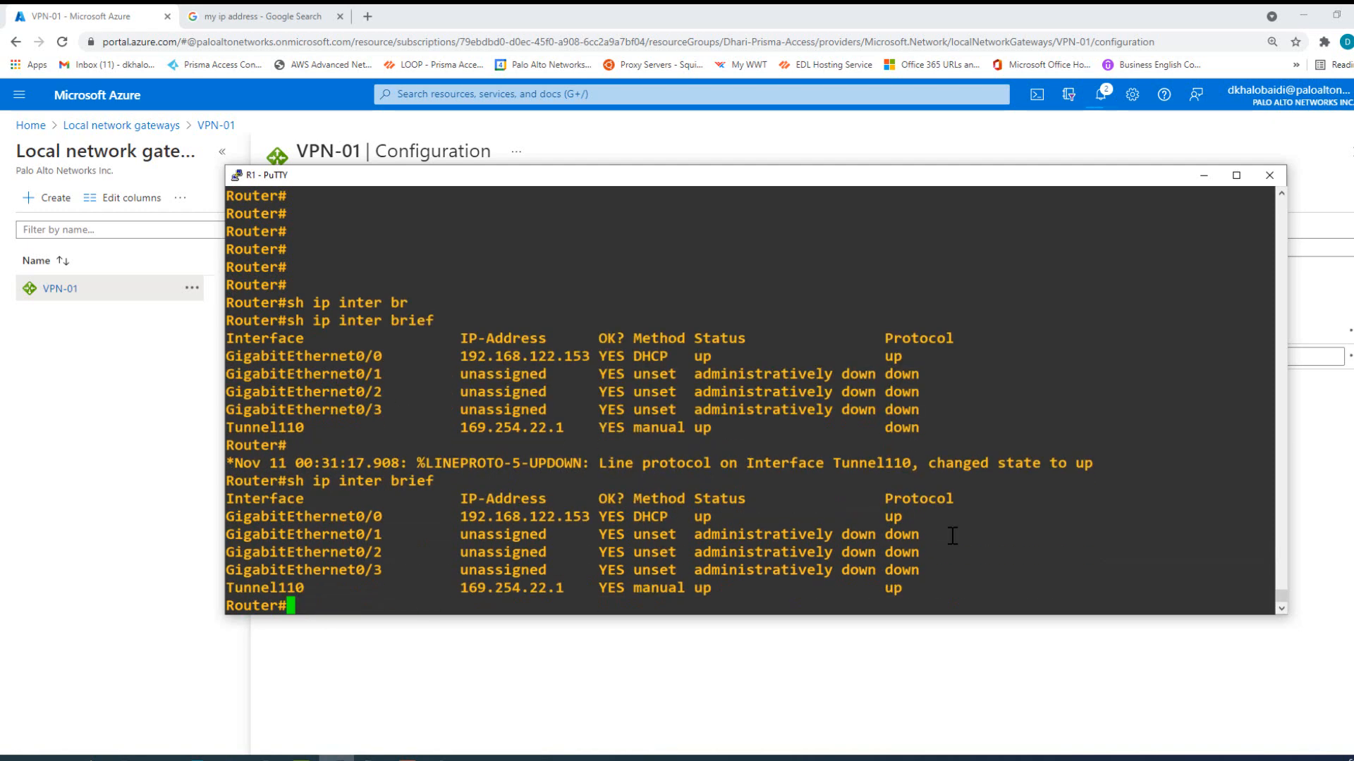
left_click_drag(911, 590, 235, 588)
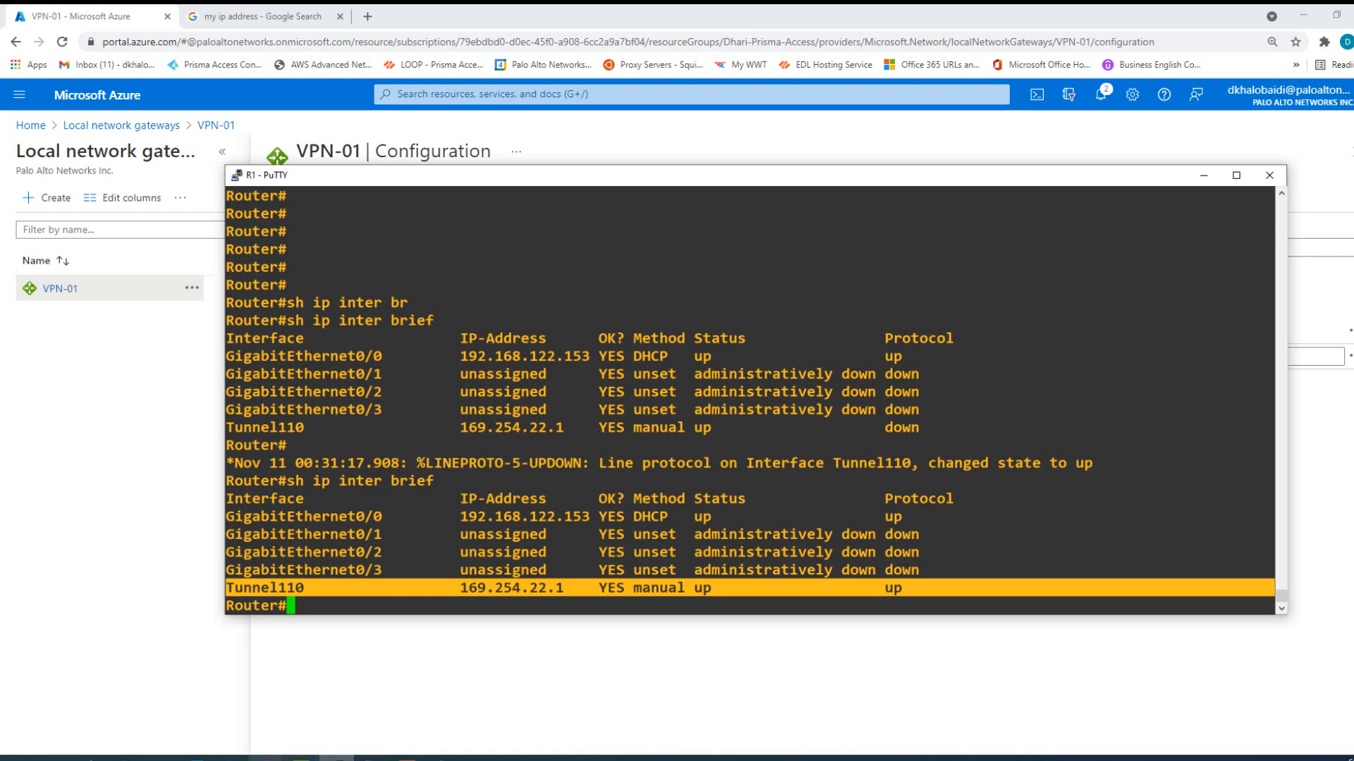
Switch to the Azure portal, open the VPN-01 connection of the local network gateway, and check its status and data counters.
left_click(558, 674)
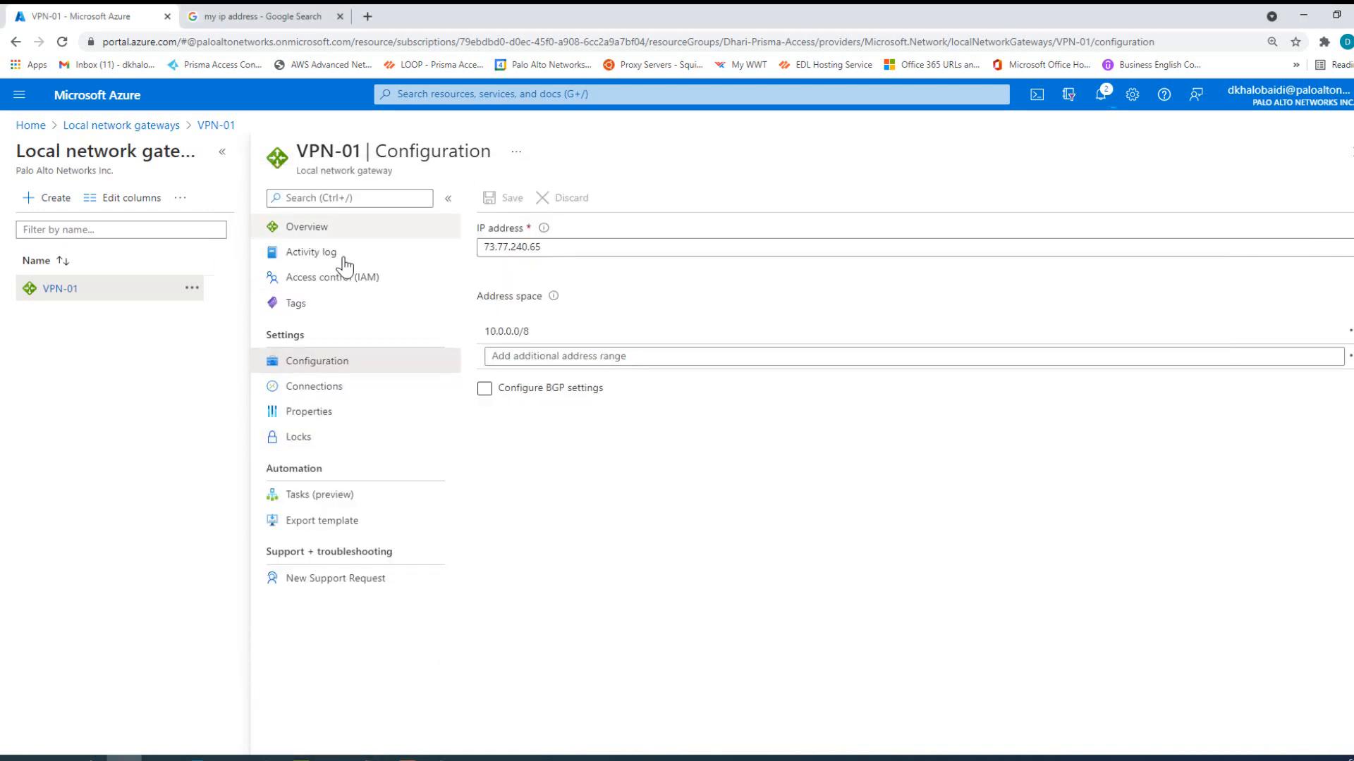
left_click(315, 395)
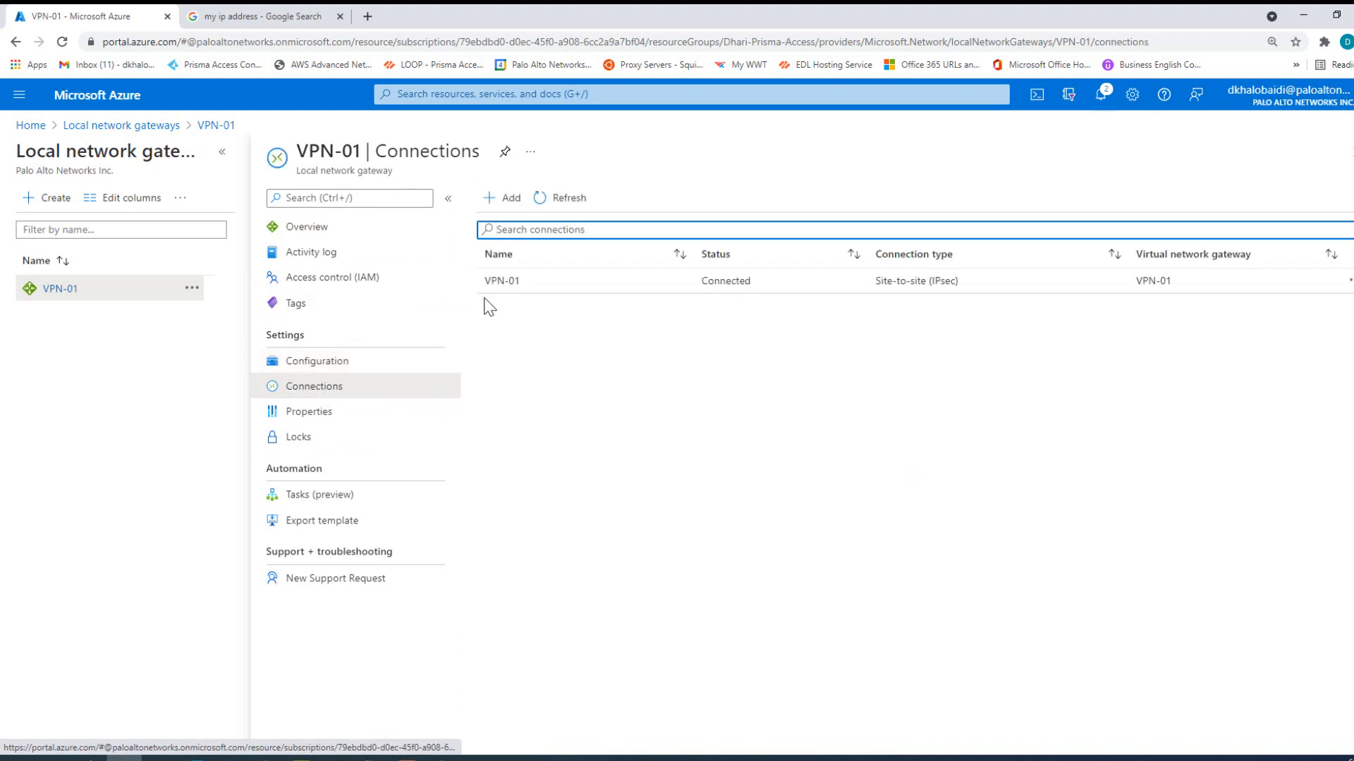
left_click(501, 281)
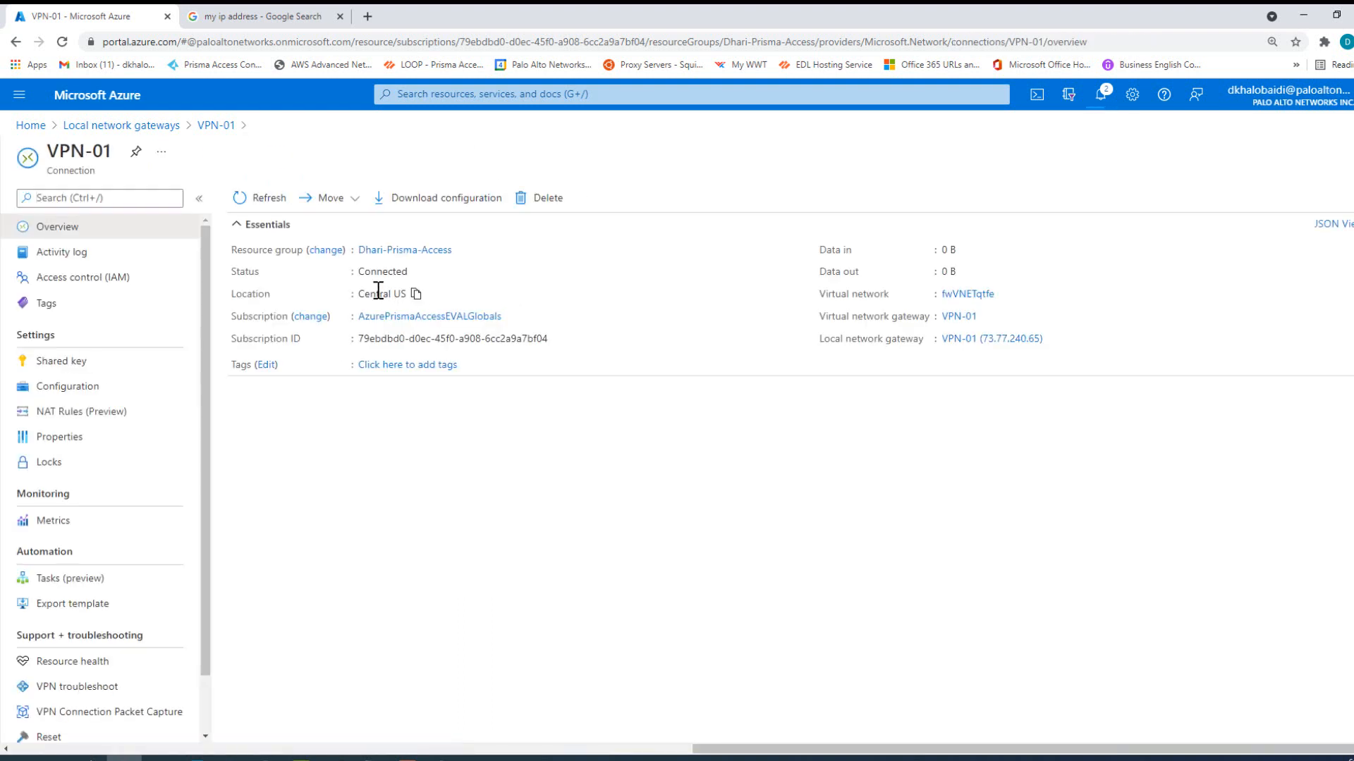
double_click(392, 275)
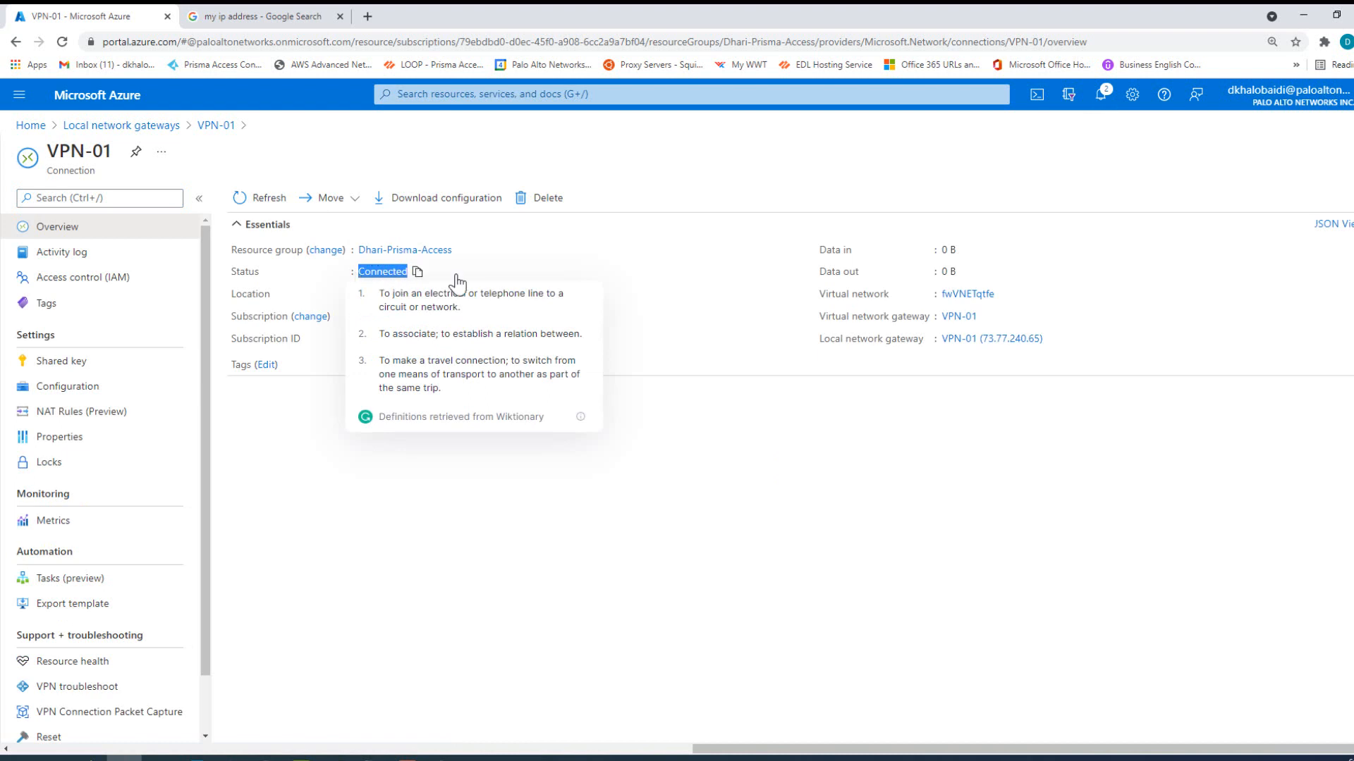
left_click(909, 284)
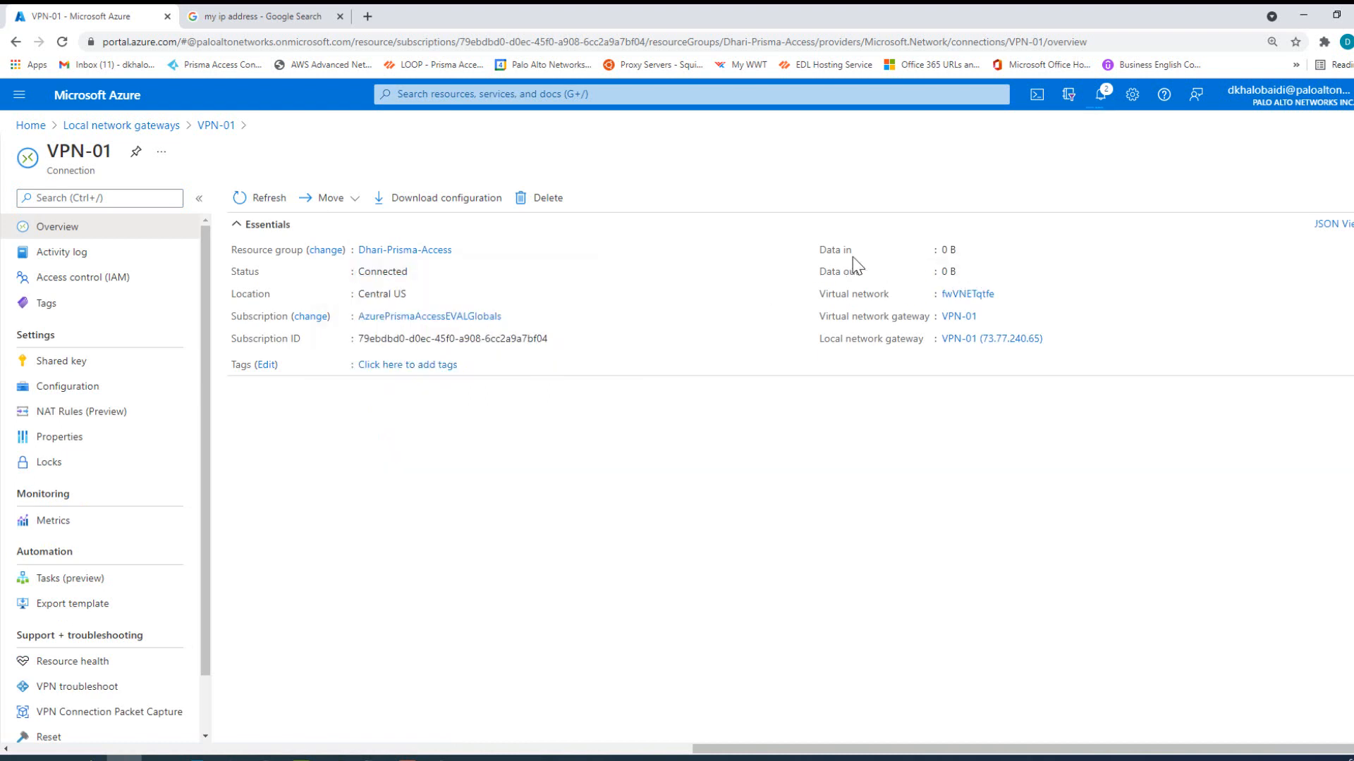